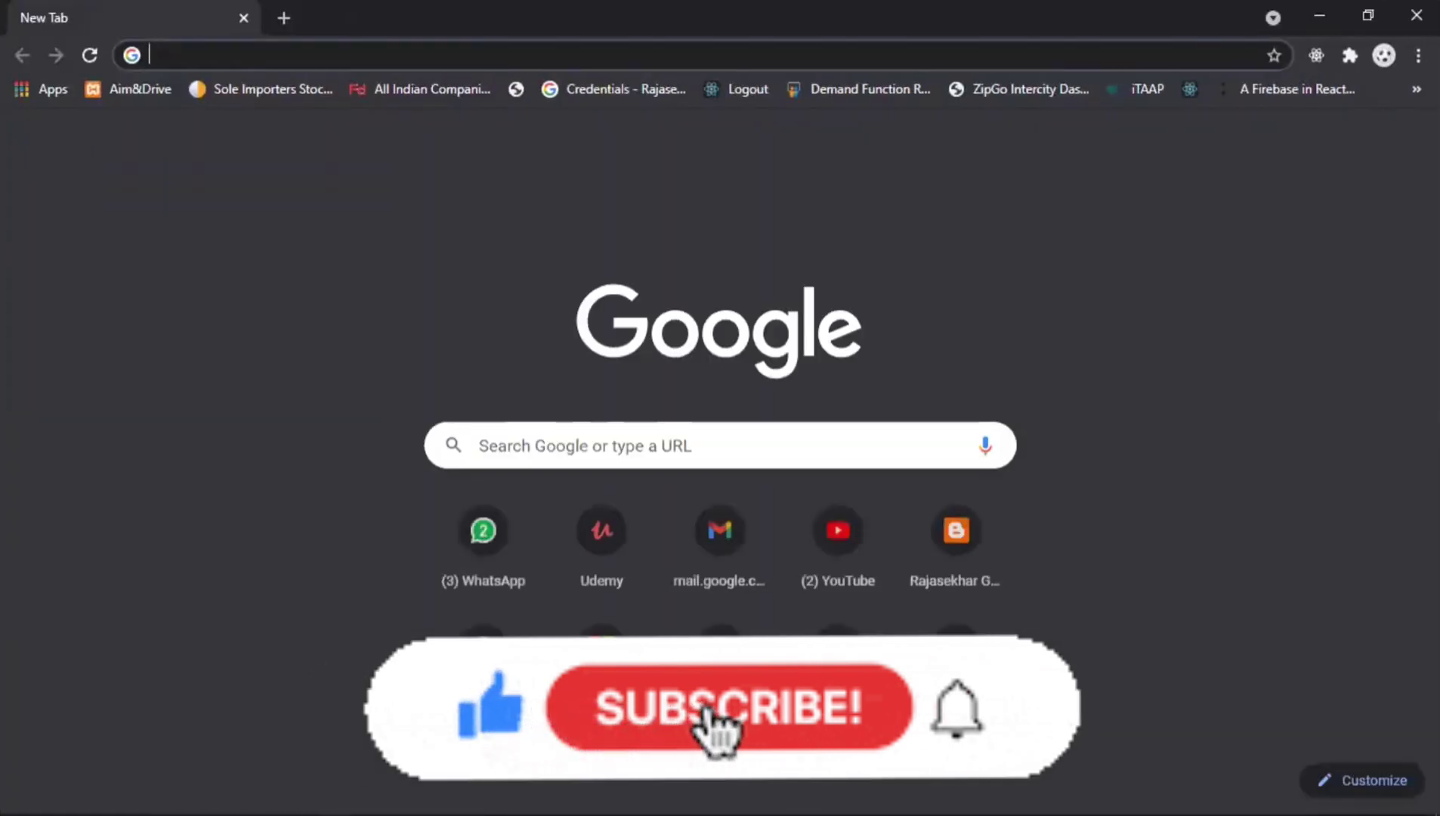
Search Google for 'profreehost' and open the ProFreeHost result
text(profreehost)
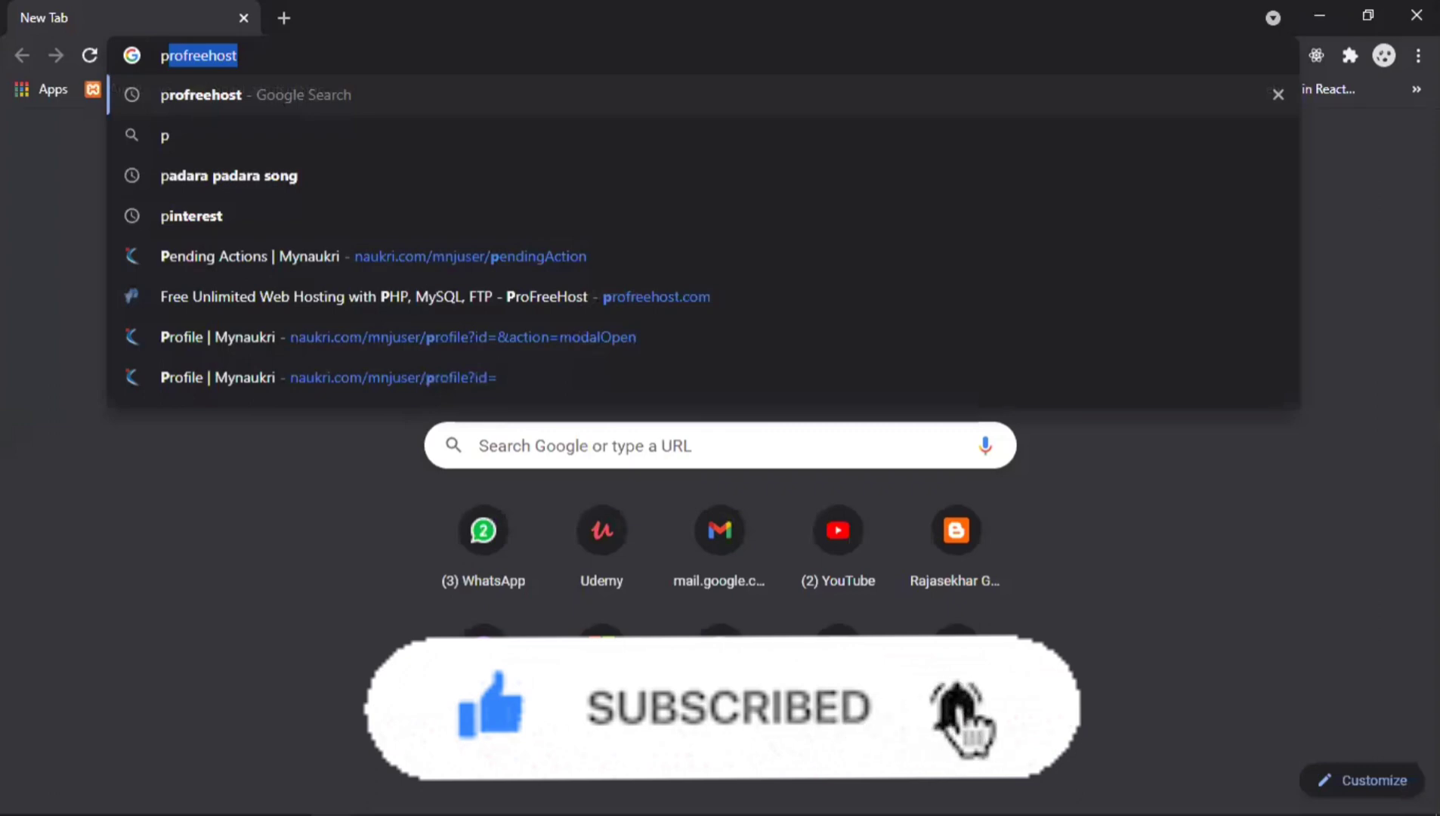
key(Right)
key(Return)
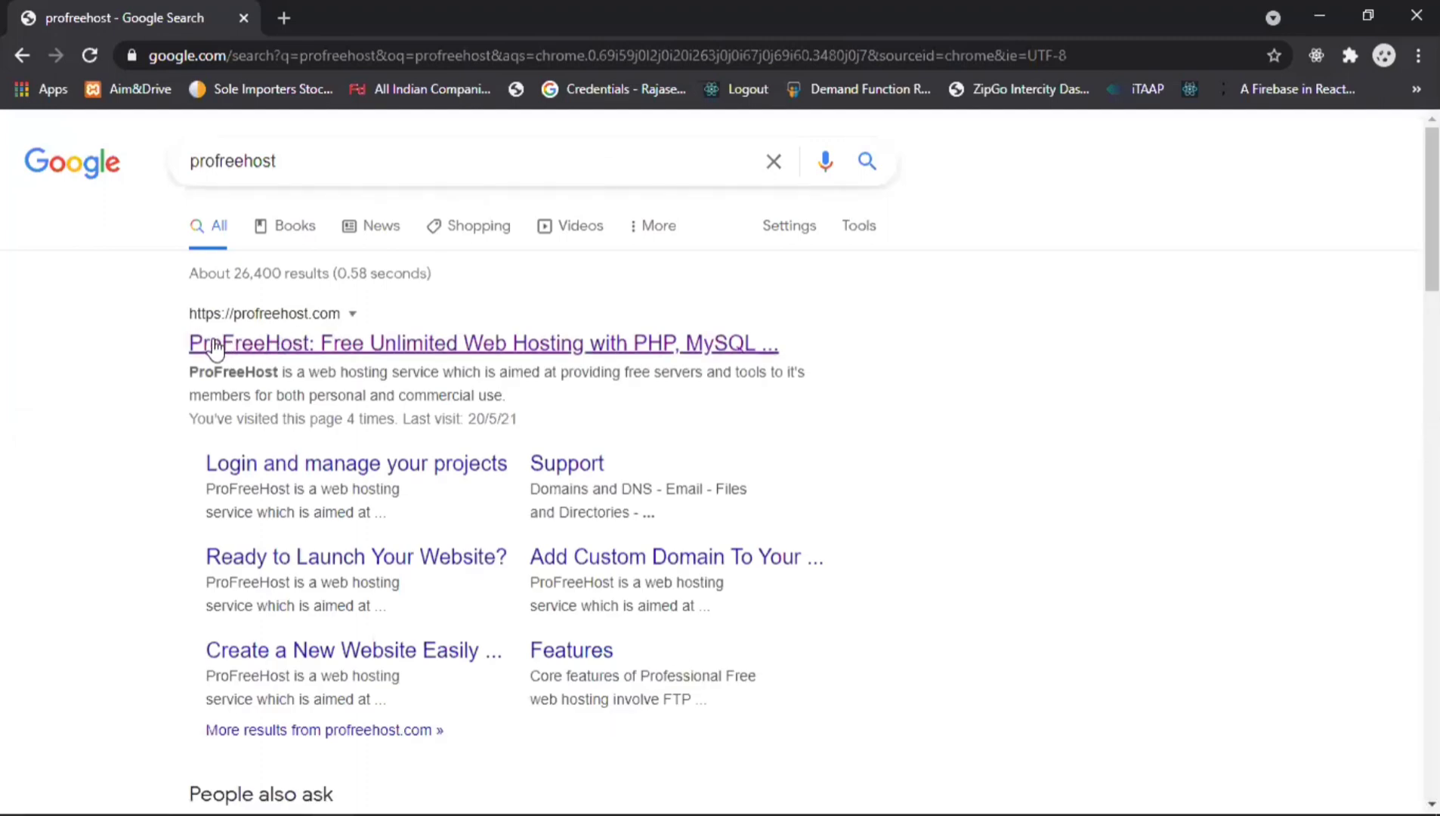
click(257, 344)
Open profreehost.com and look through its hosting features before returning to the top
click(274, 349)
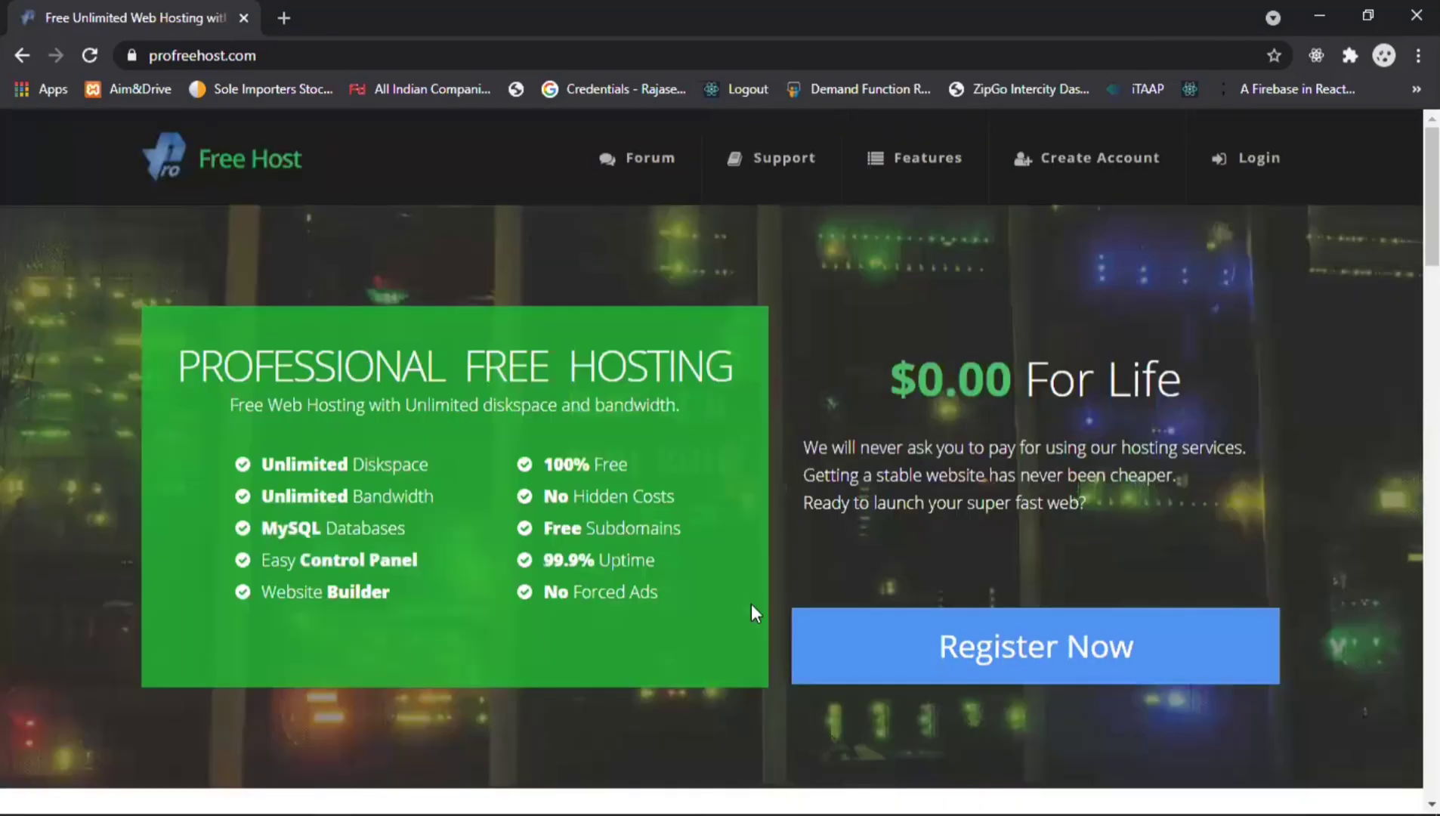
scroll(681, 385, down, 9)
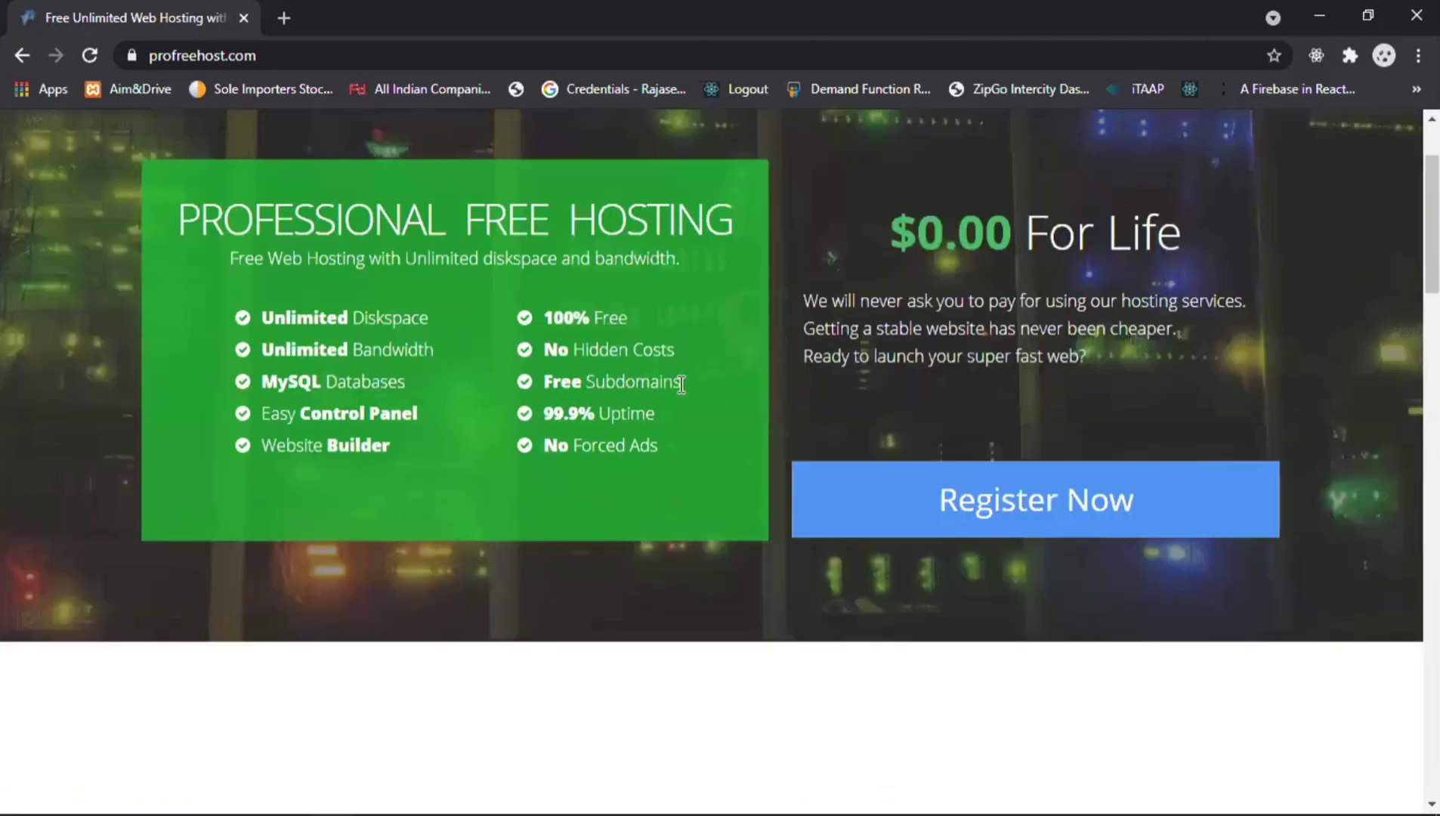
scroll(697, 386, down, 9)
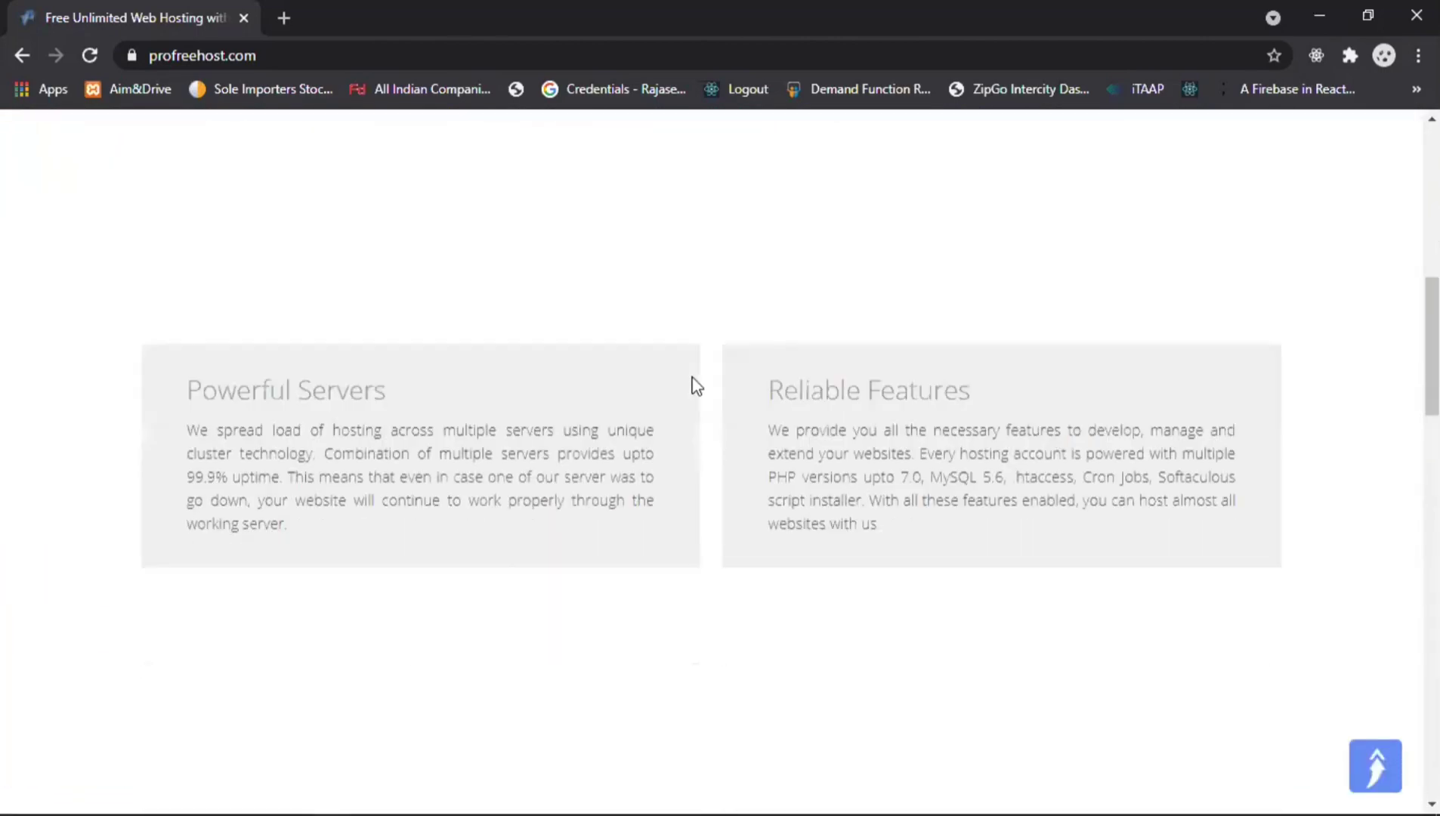
scroll(697, 386, down, 10)
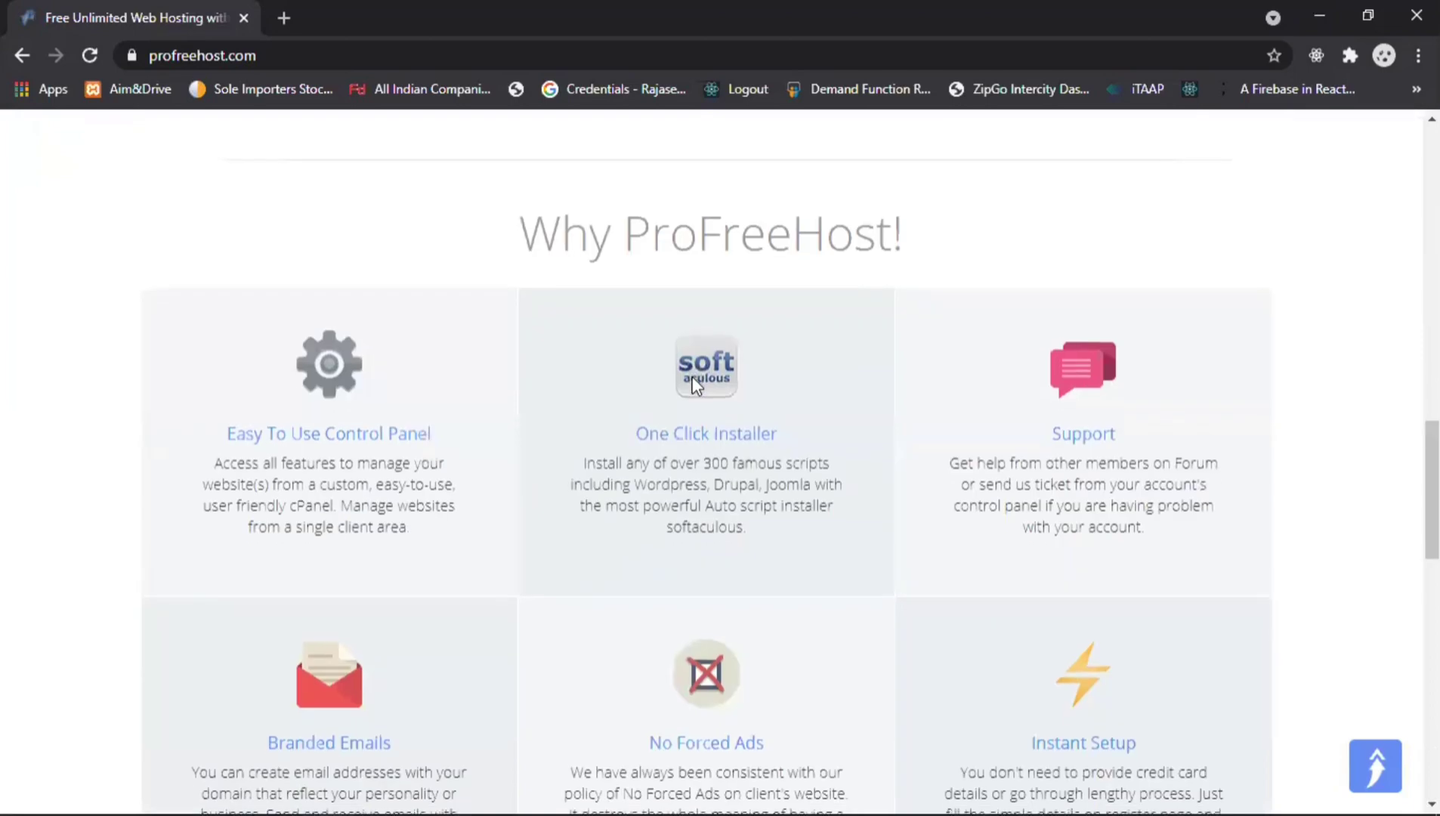
scroll(694, 384, up, 20)
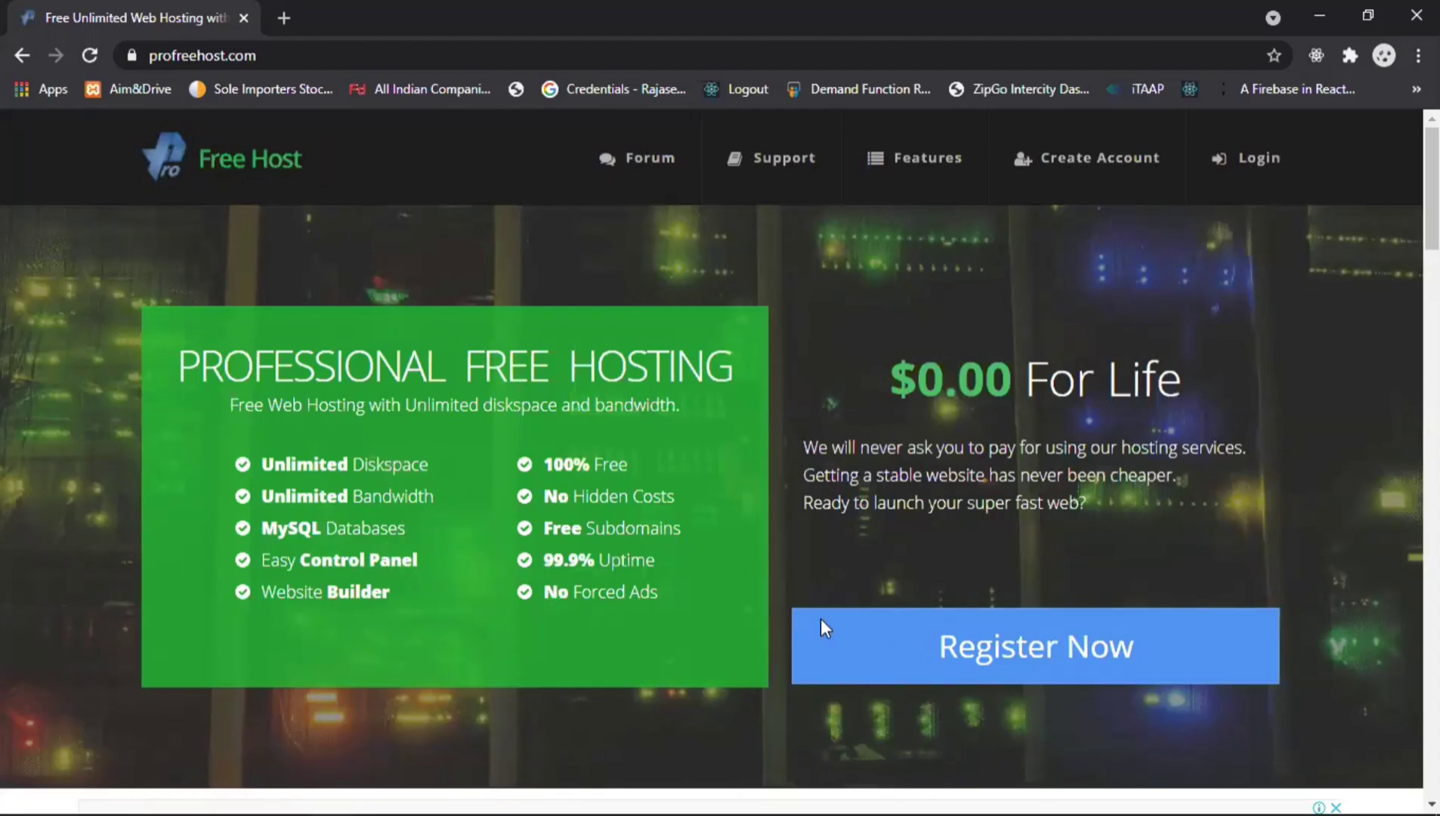
Try registering with the saved account details, then go to login for the existing account
click(918, 649)
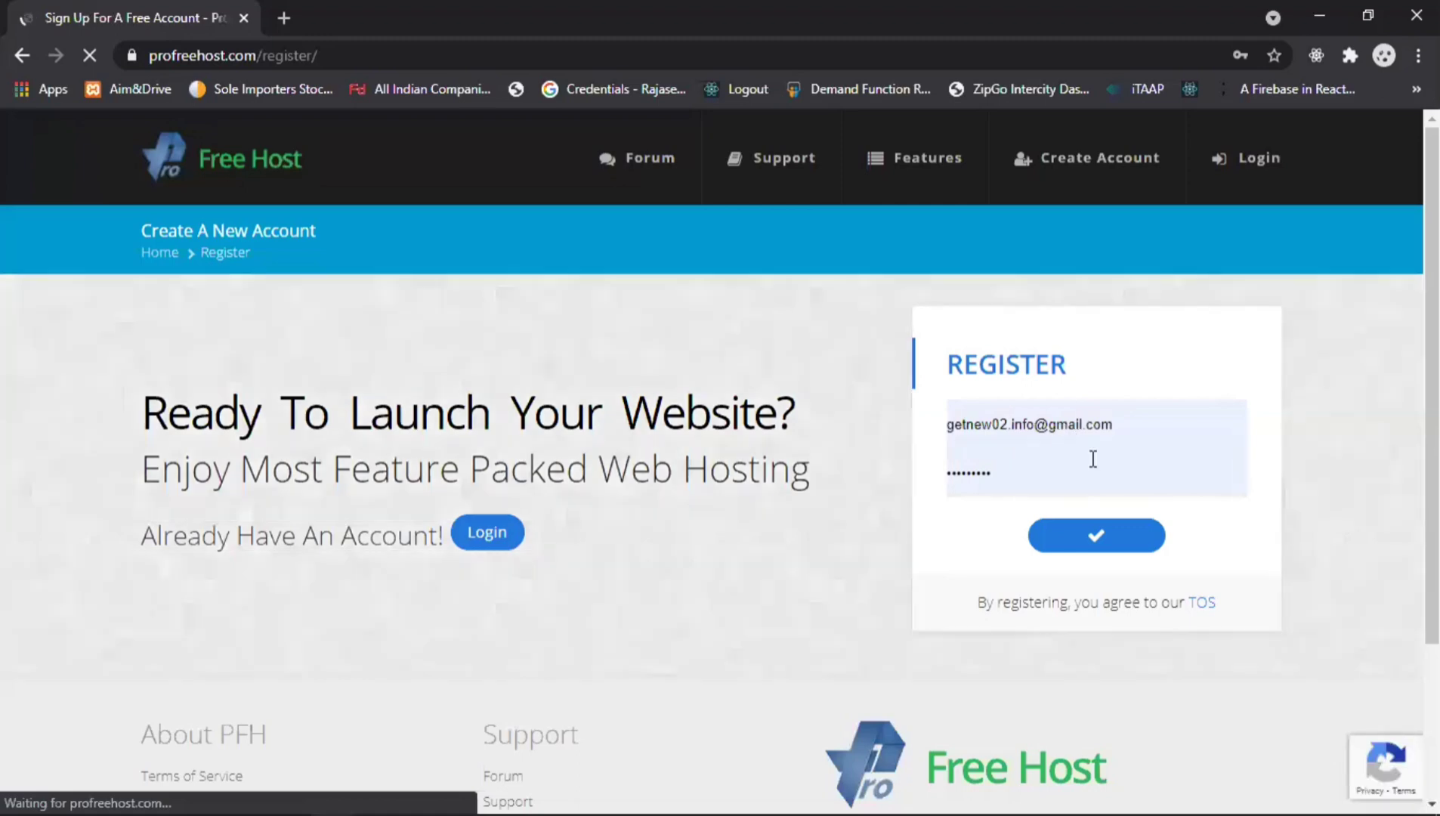
double_click(1076, 423)
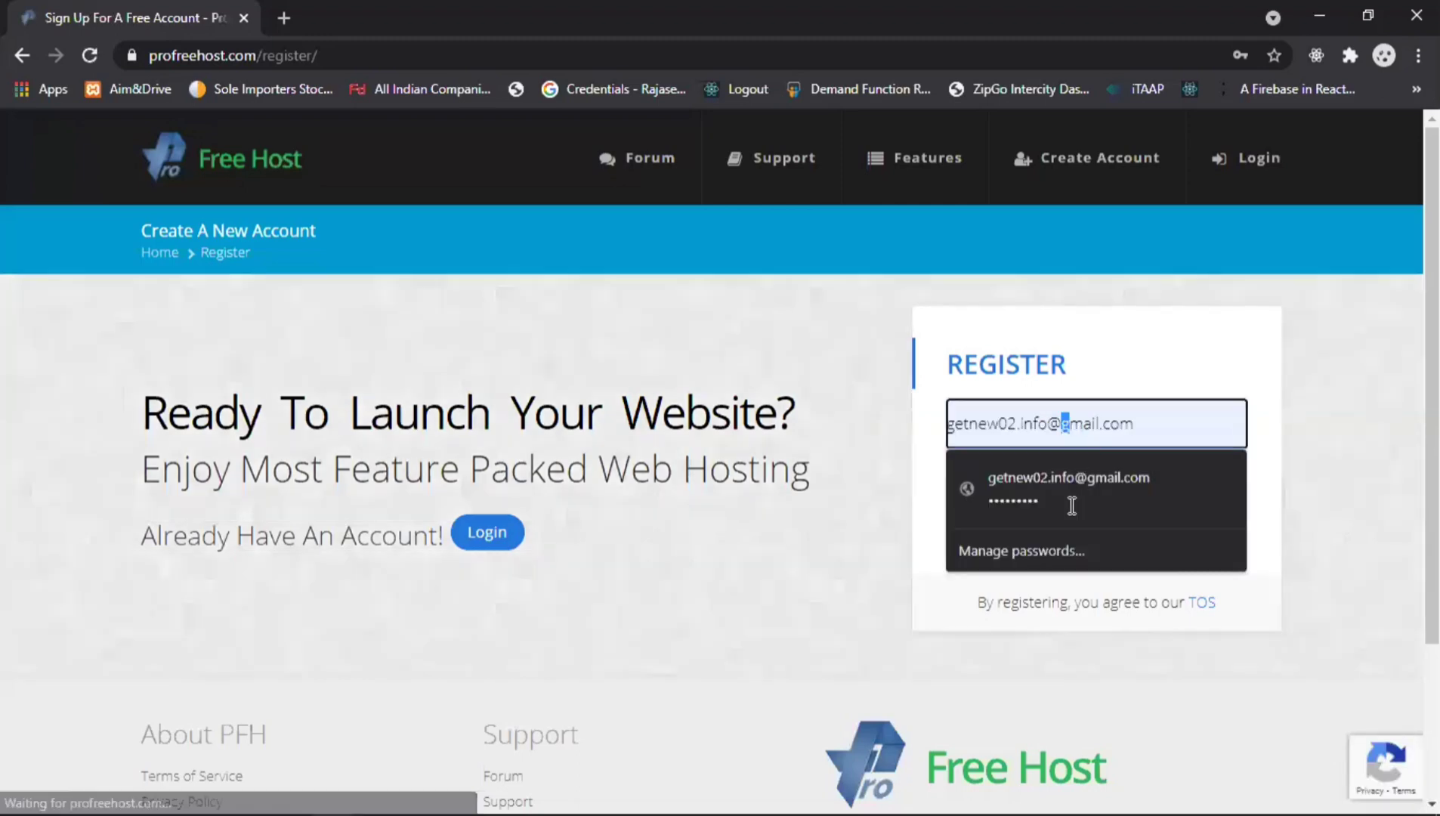
click(1315, 380)
scroll(1090, 674, down, 1)
scroll(1089, 671, up, 1)
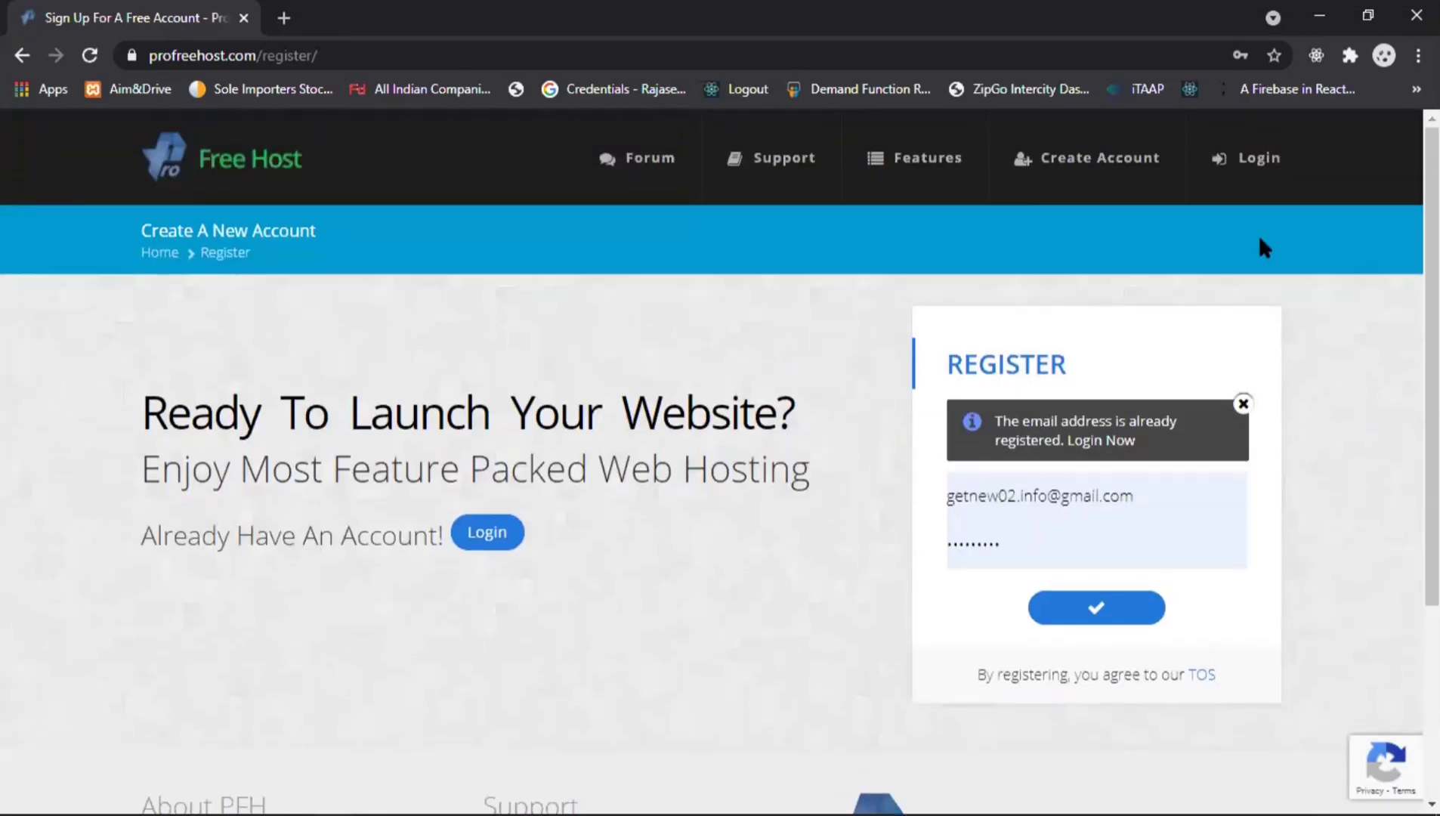
click(1233, 187)
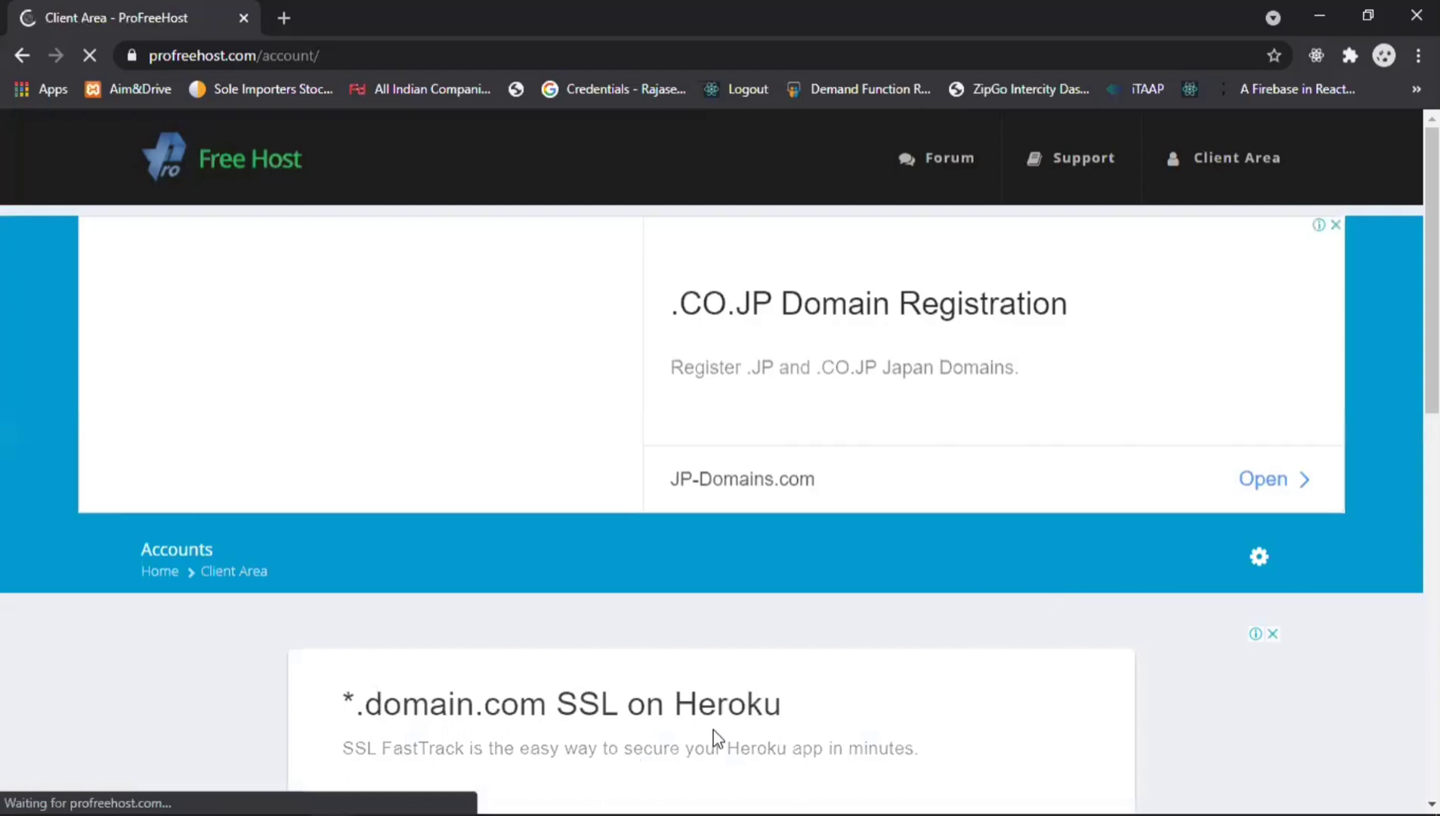
Start creating a new hosting account and dismiss the full-page advertisement
scroll(847, 748, down, 6)
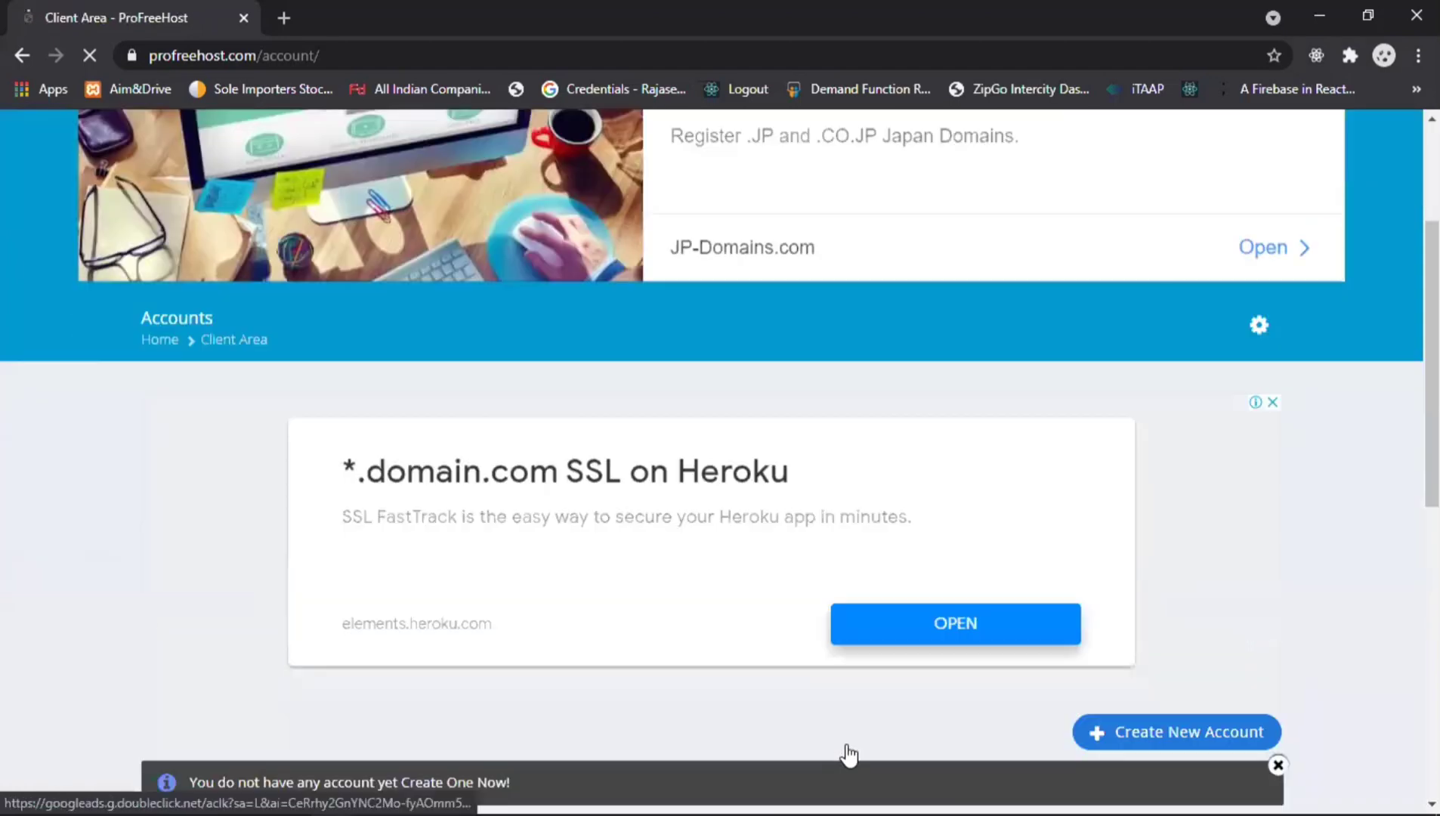
scroll(848, 755, down, 1)
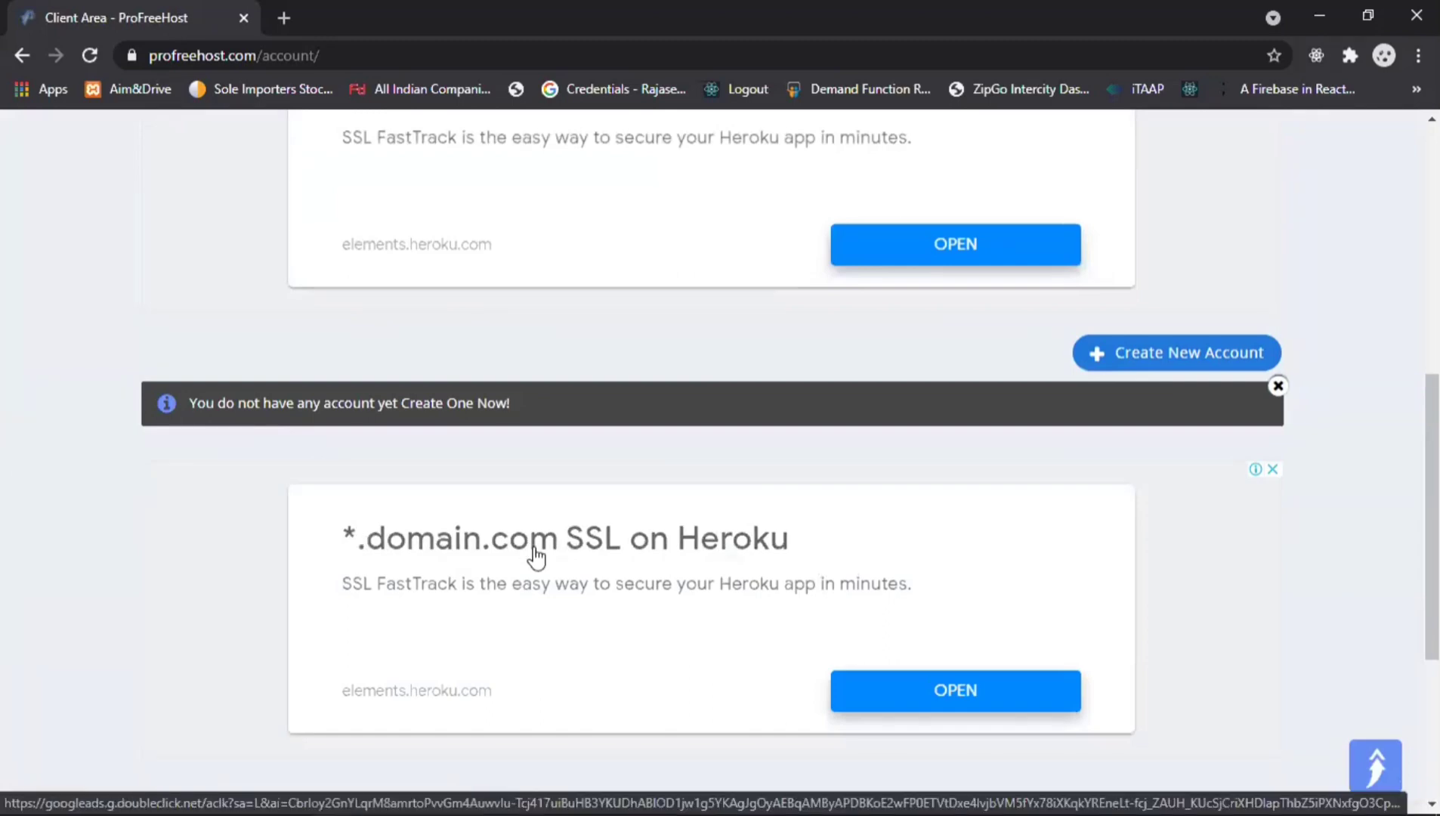
scroll(536, 558, down, 3)
scroll(537, 558, up, 5)
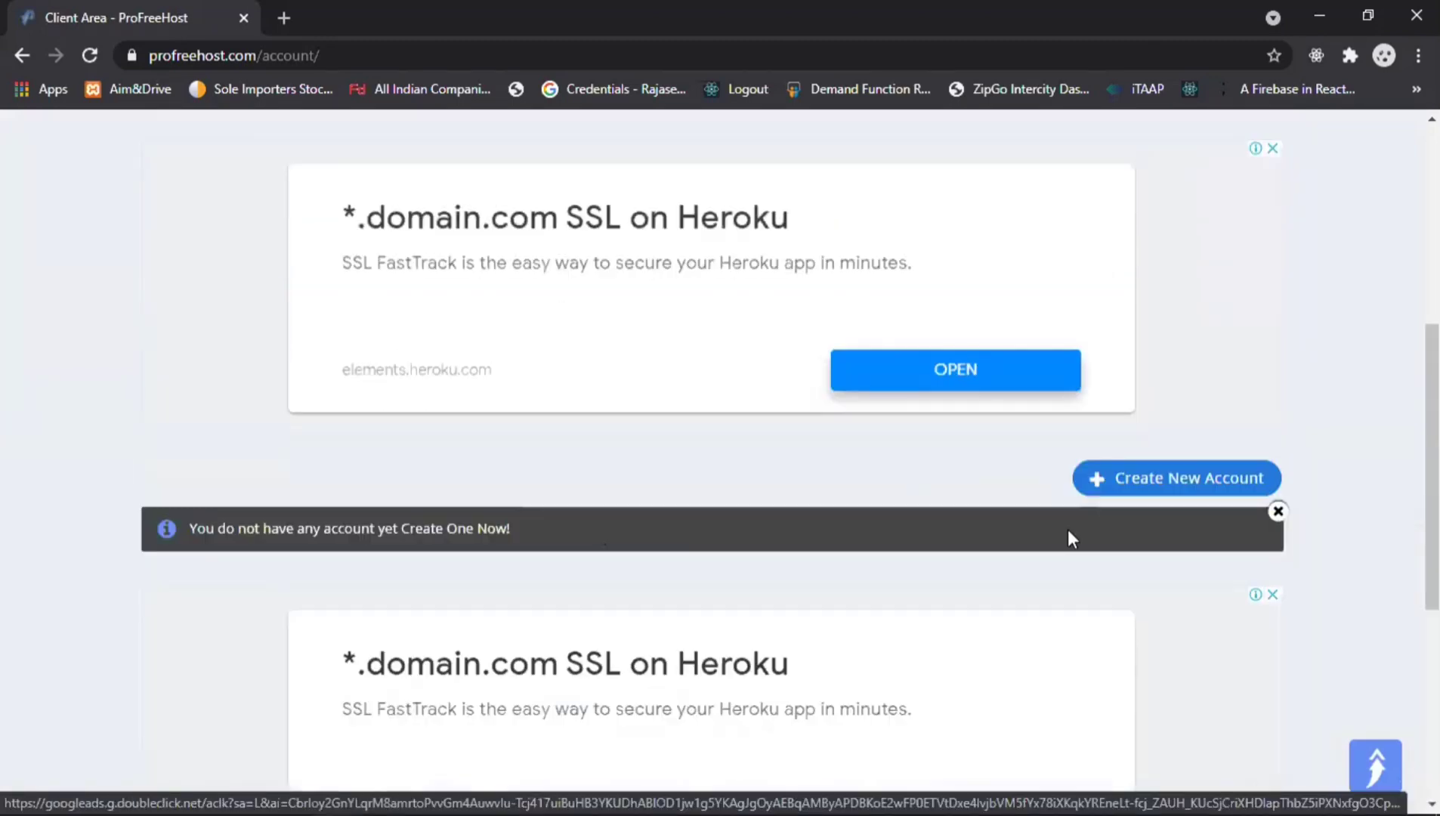
click(1120, 488)
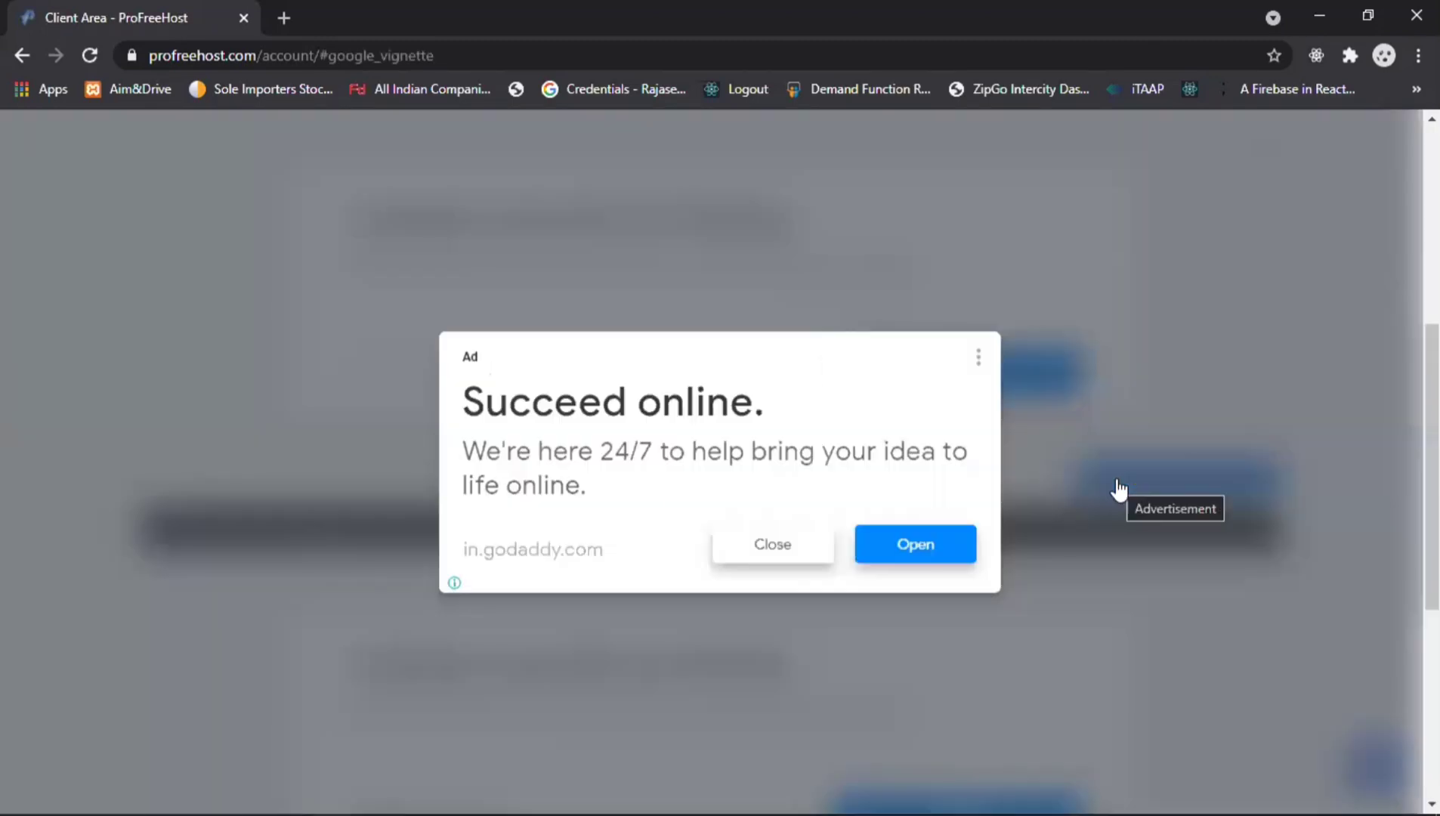
click(776, 547)
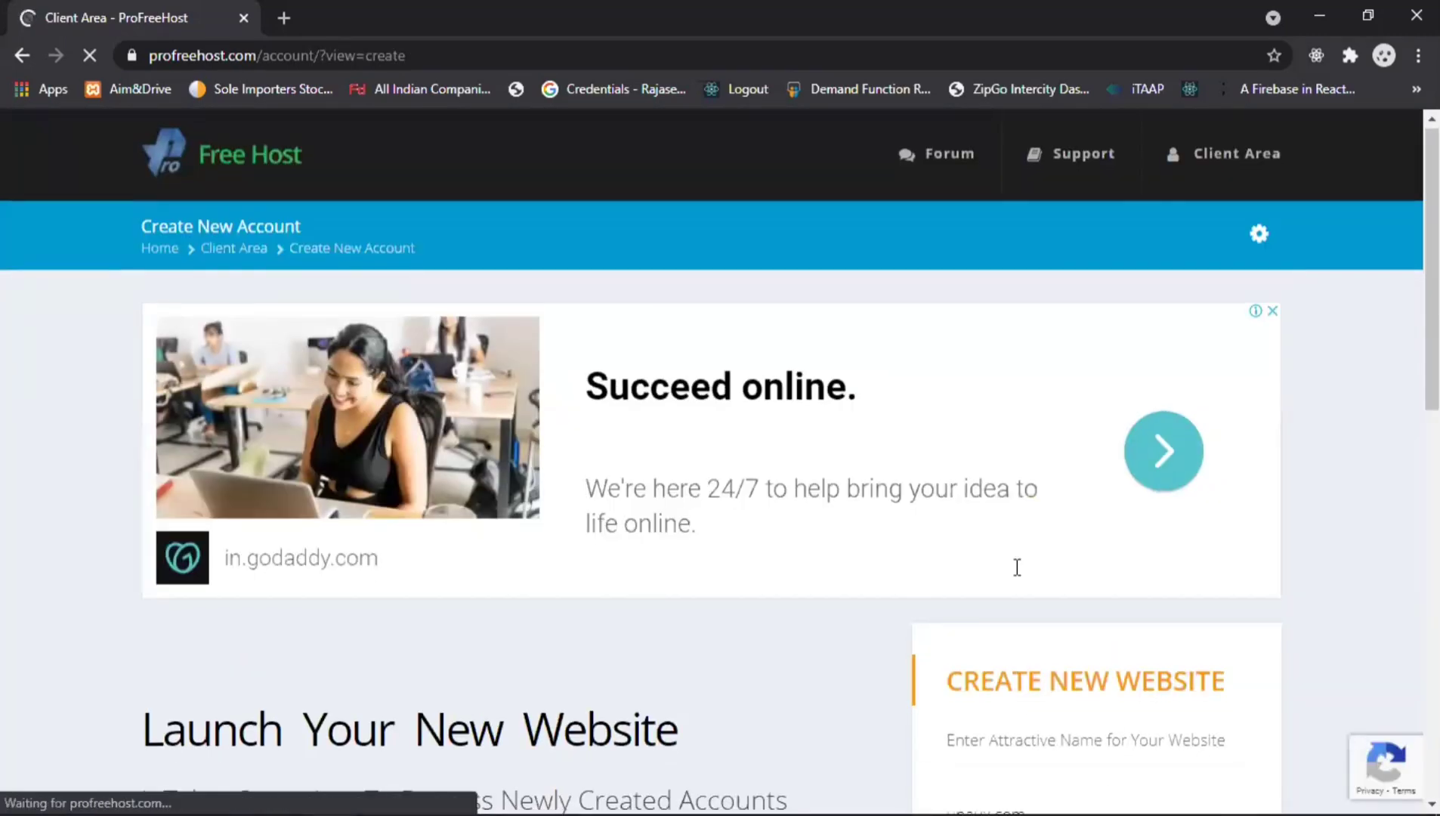
Enter the website name Balumart and pick ezyro.com as the free domain
click(1017, 565)
text(Balu)
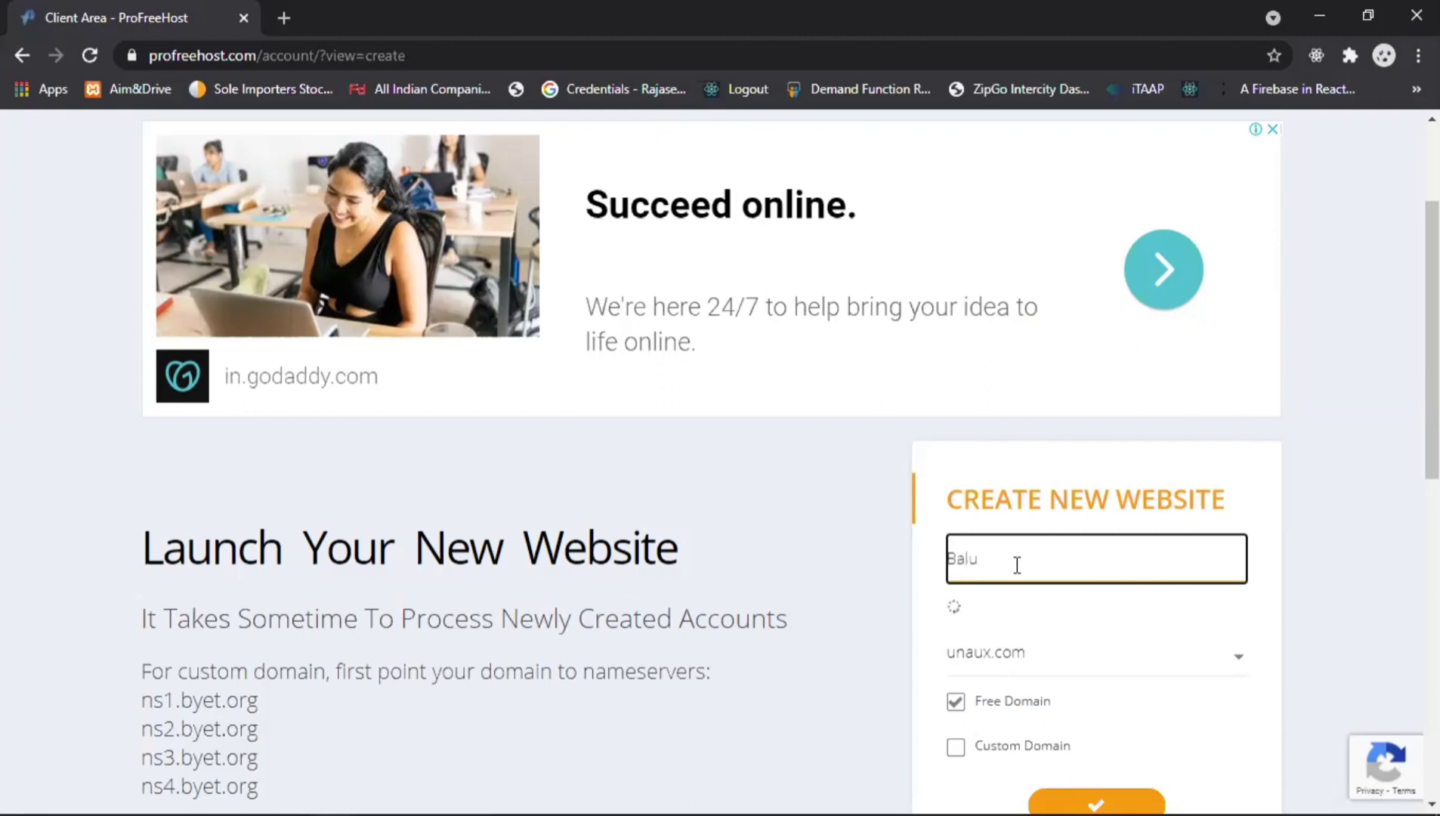
text( M)
key(BackSpace)
key(BackSpace)
text(MA)
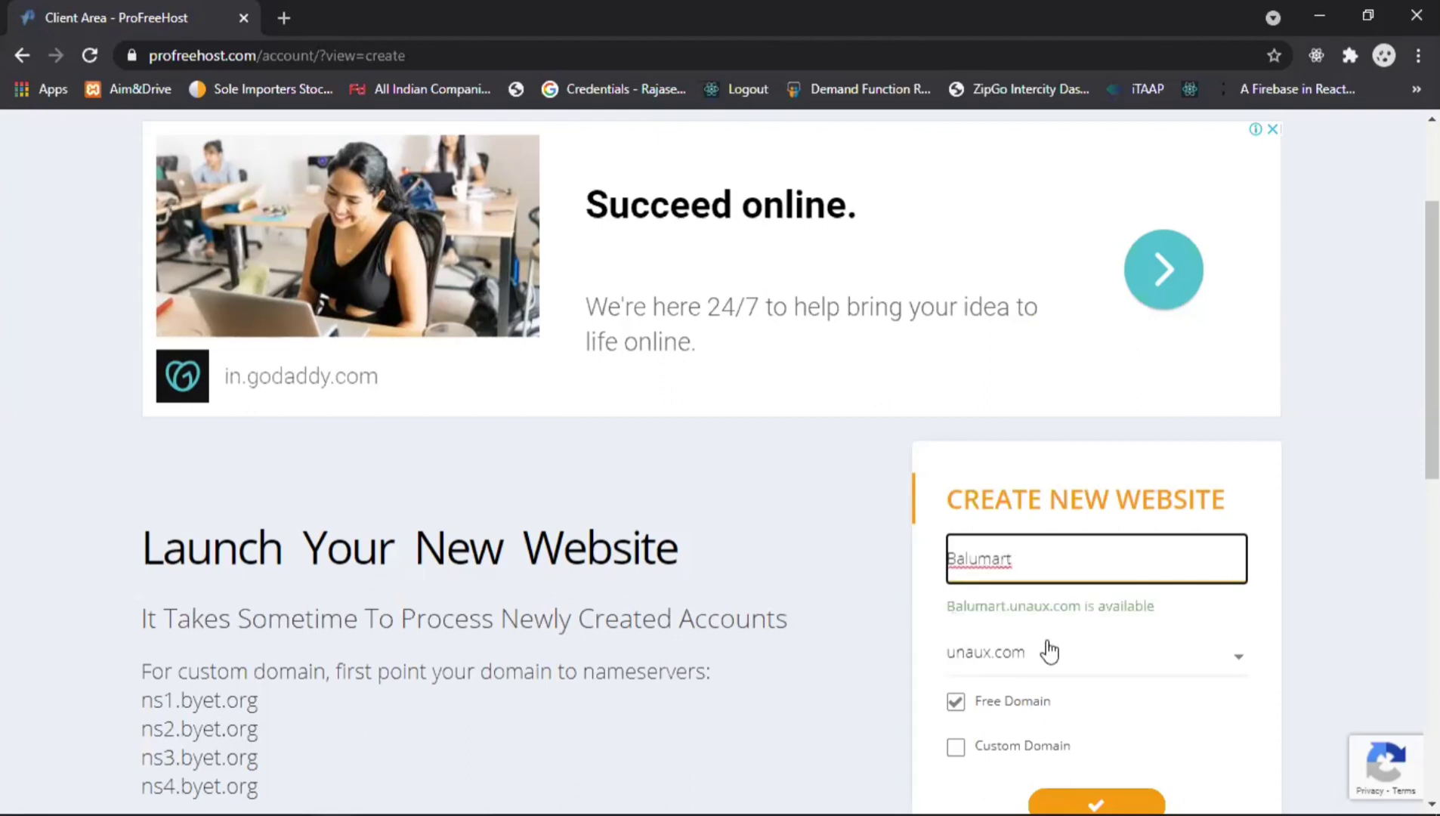
click(1130, 672)
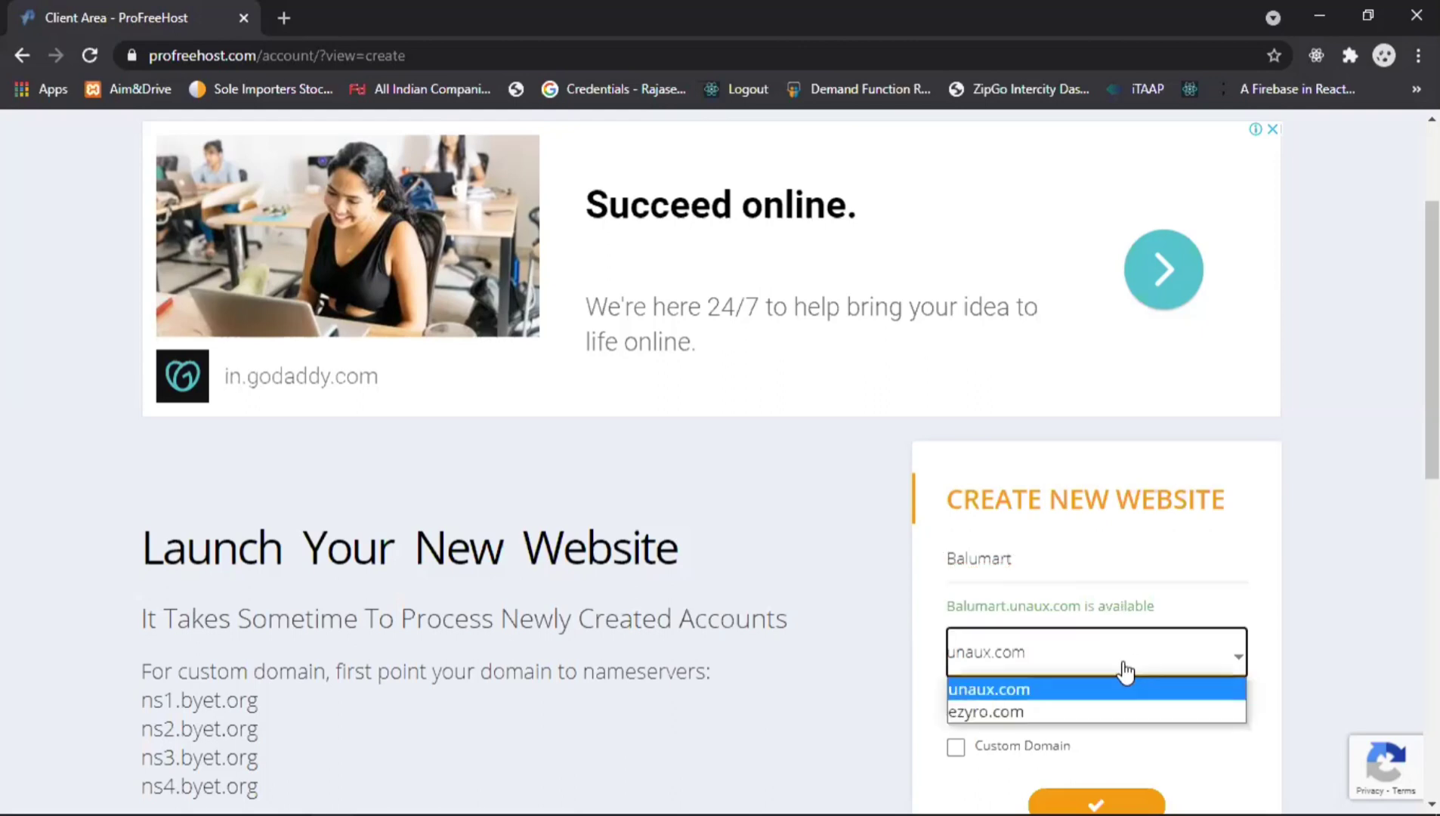
click(1102, 709)
scroll(1102, 629, down, 2)
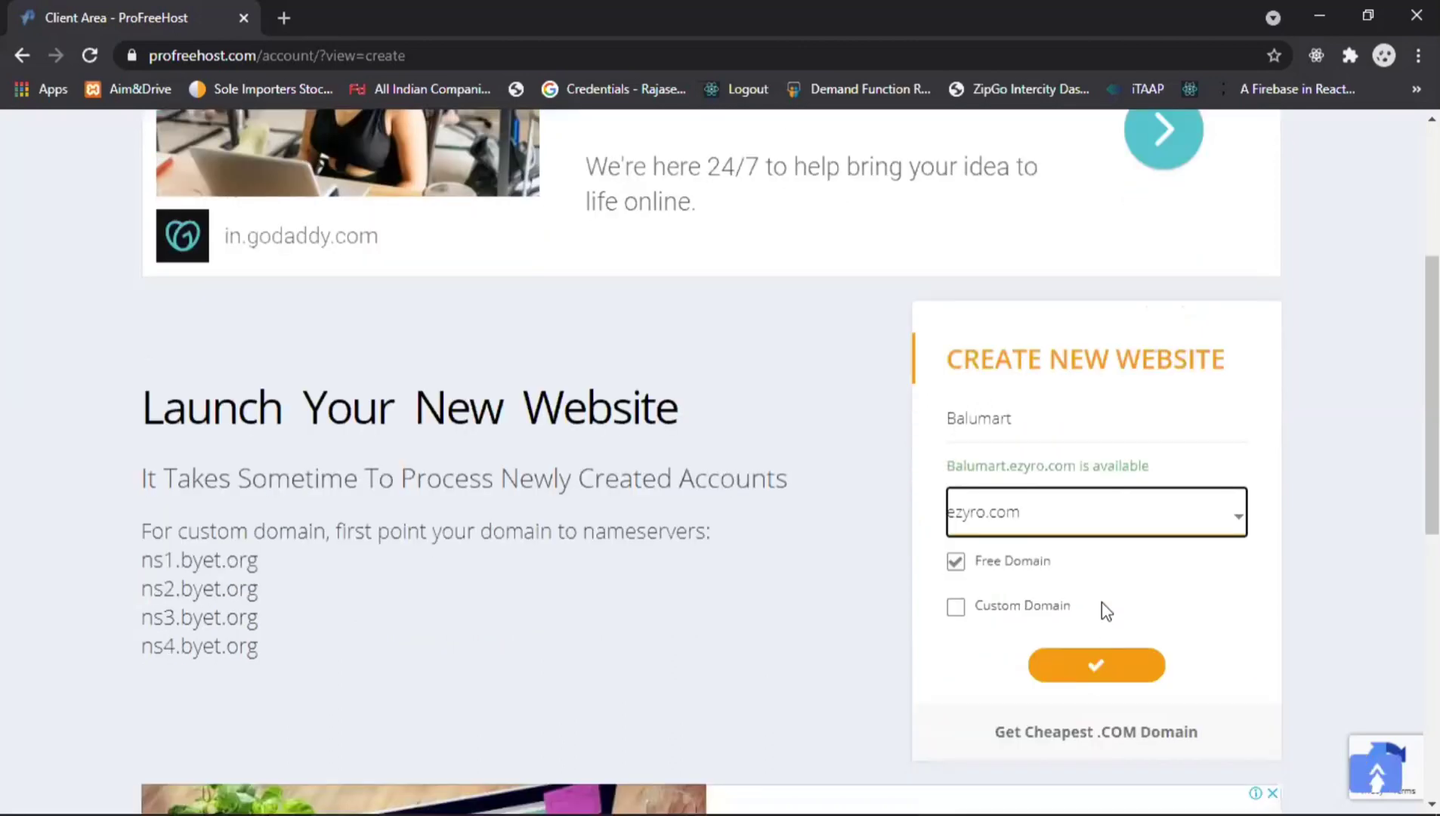
Switch back from a custom domain to the free unaux.com subdomain
click(956, 606)
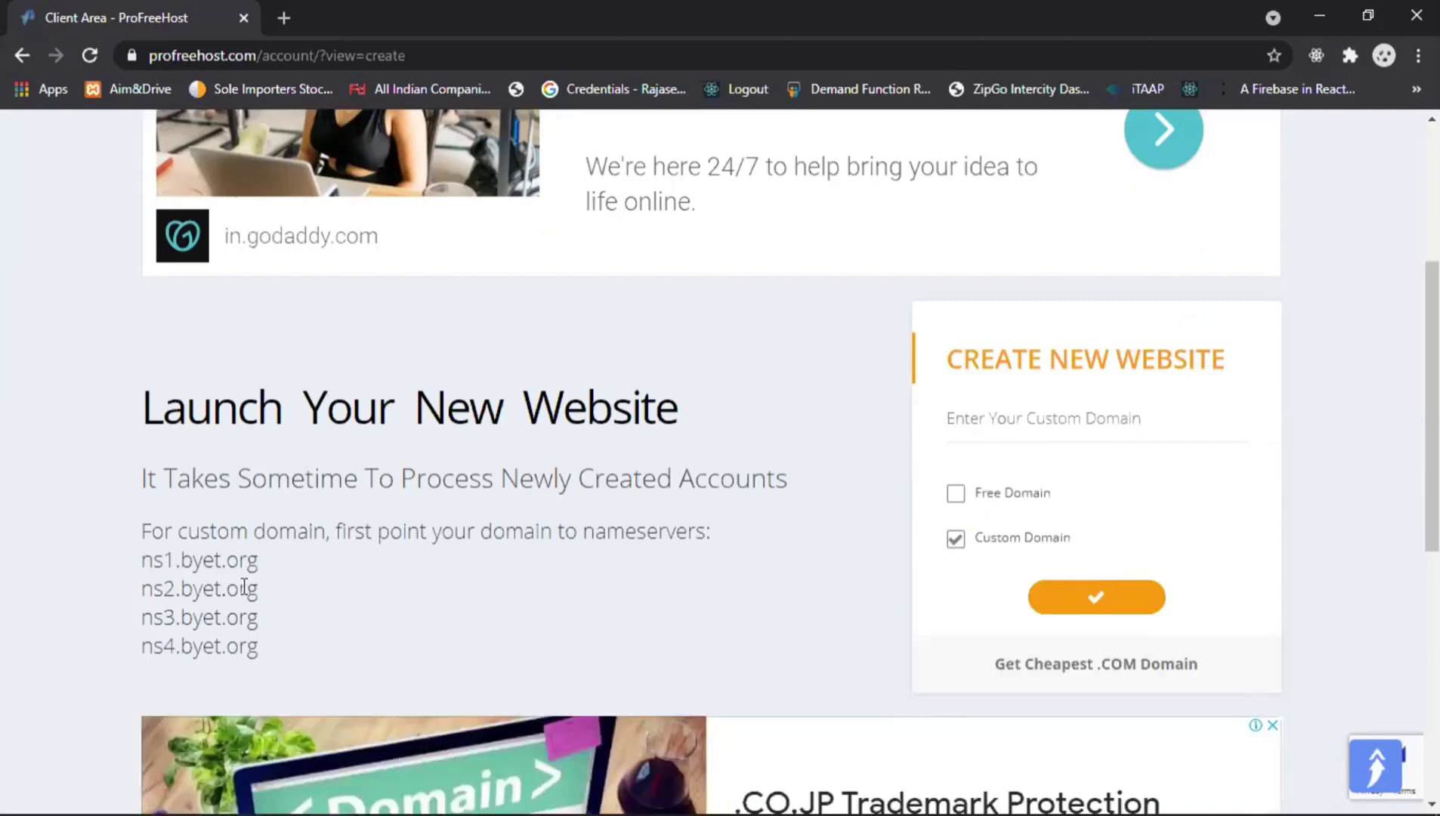
click(1029, 420)
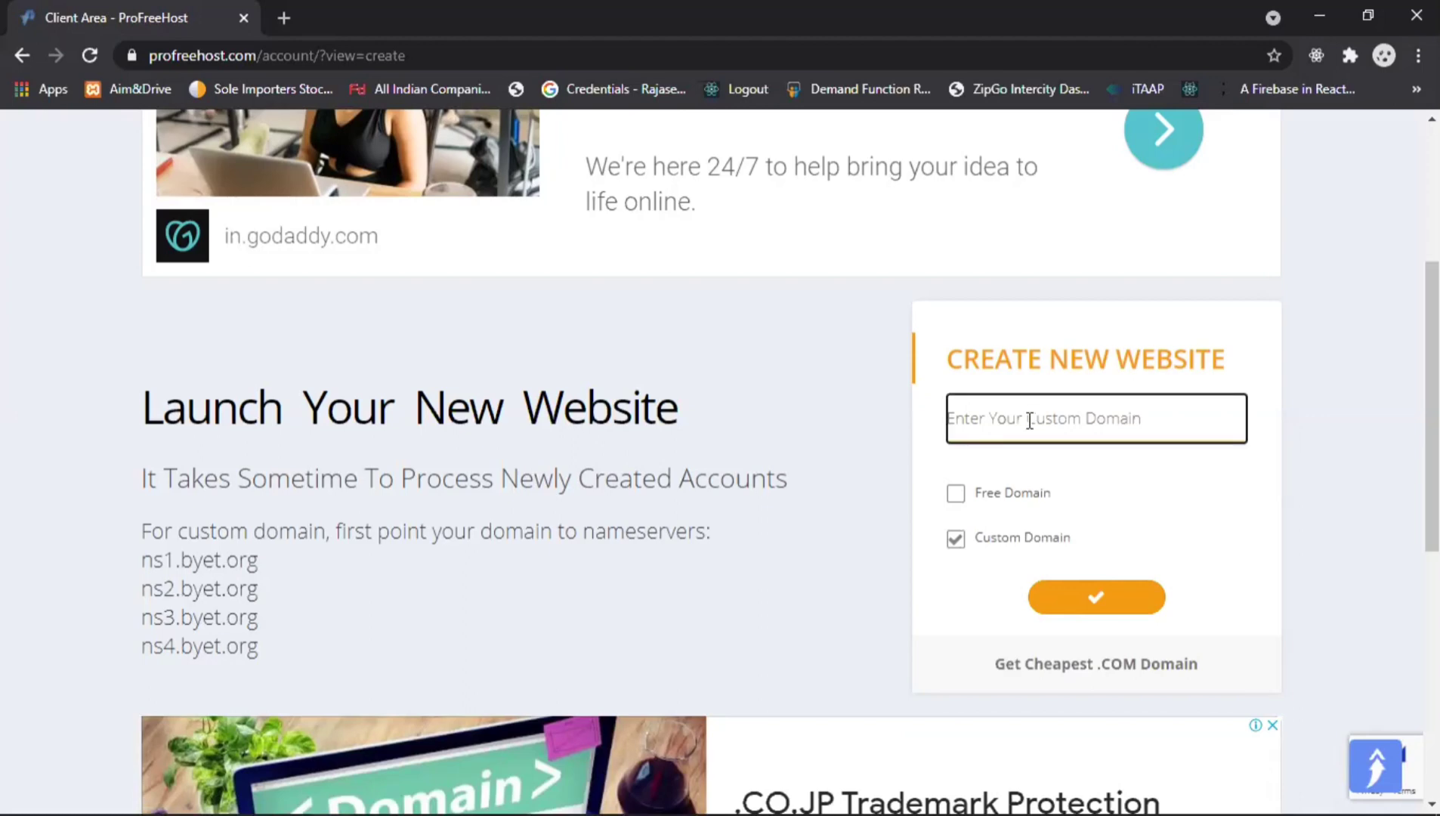
click(944, 496)
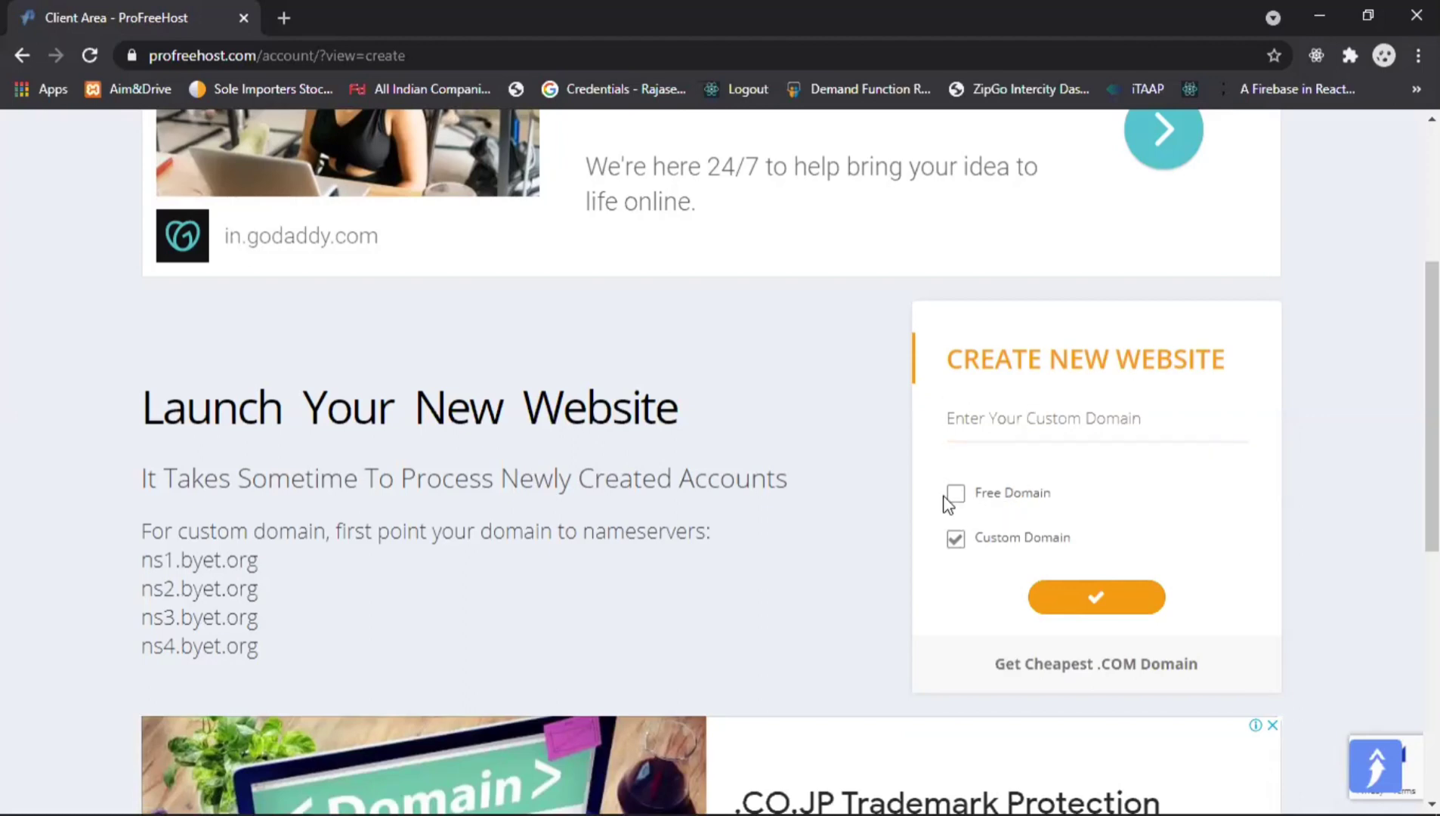
click(955, 495)
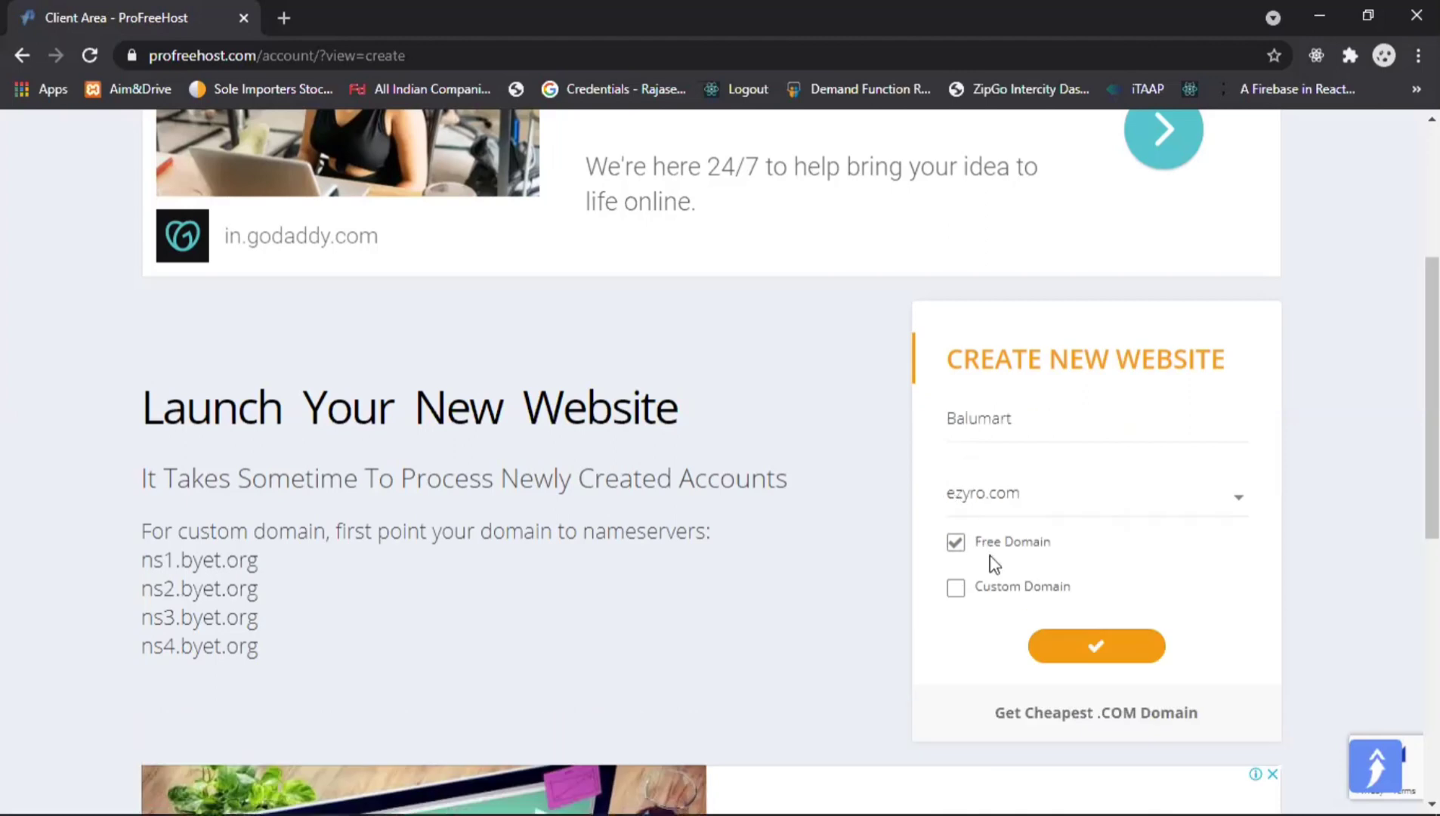
click(1045, 512)
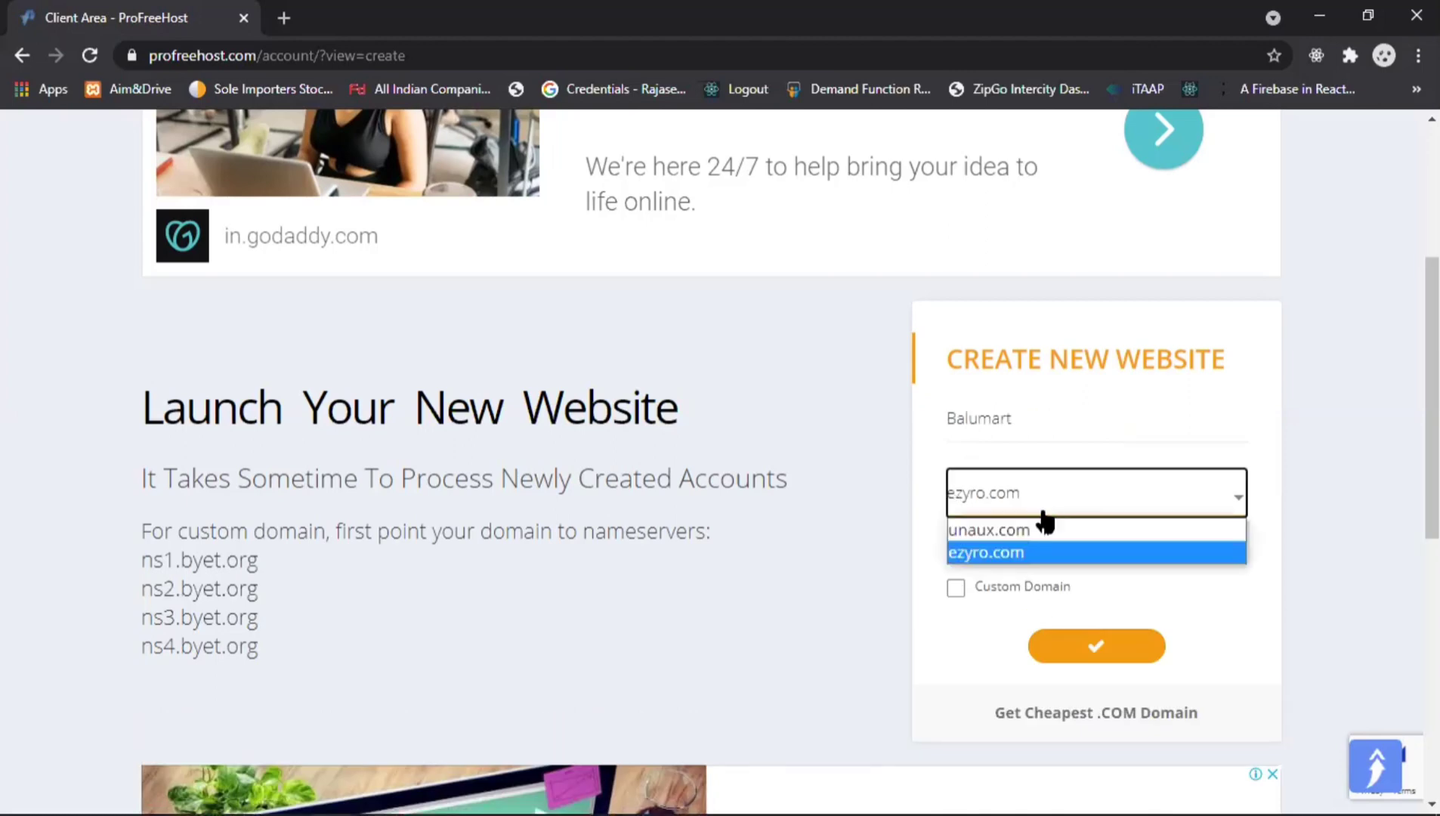
click(1035, 531)
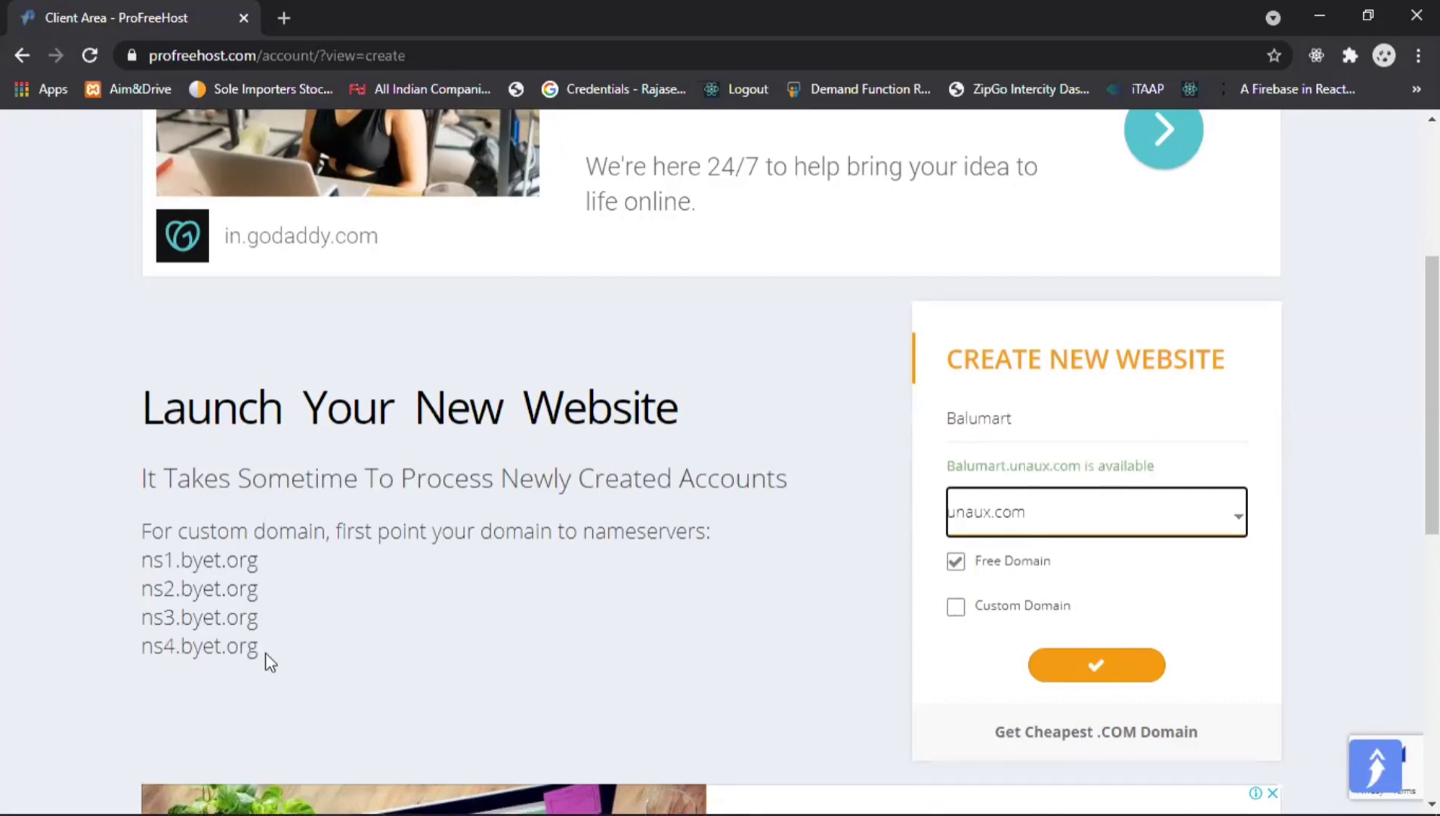
drag(269, 663, 142, 560)
click(1108, 663)
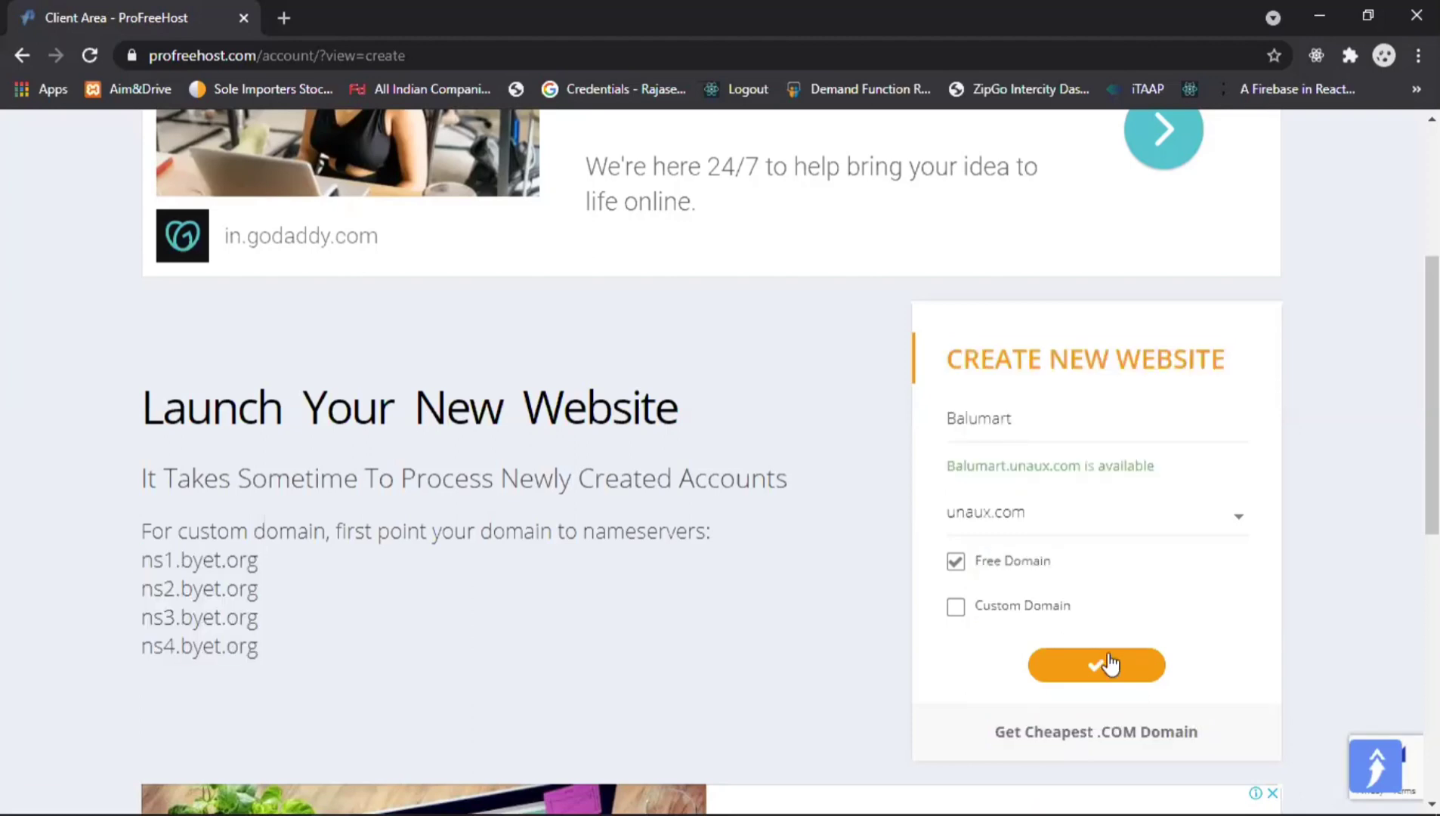
Submit the new website request for balumart.unaux.com
click(1108, 663)
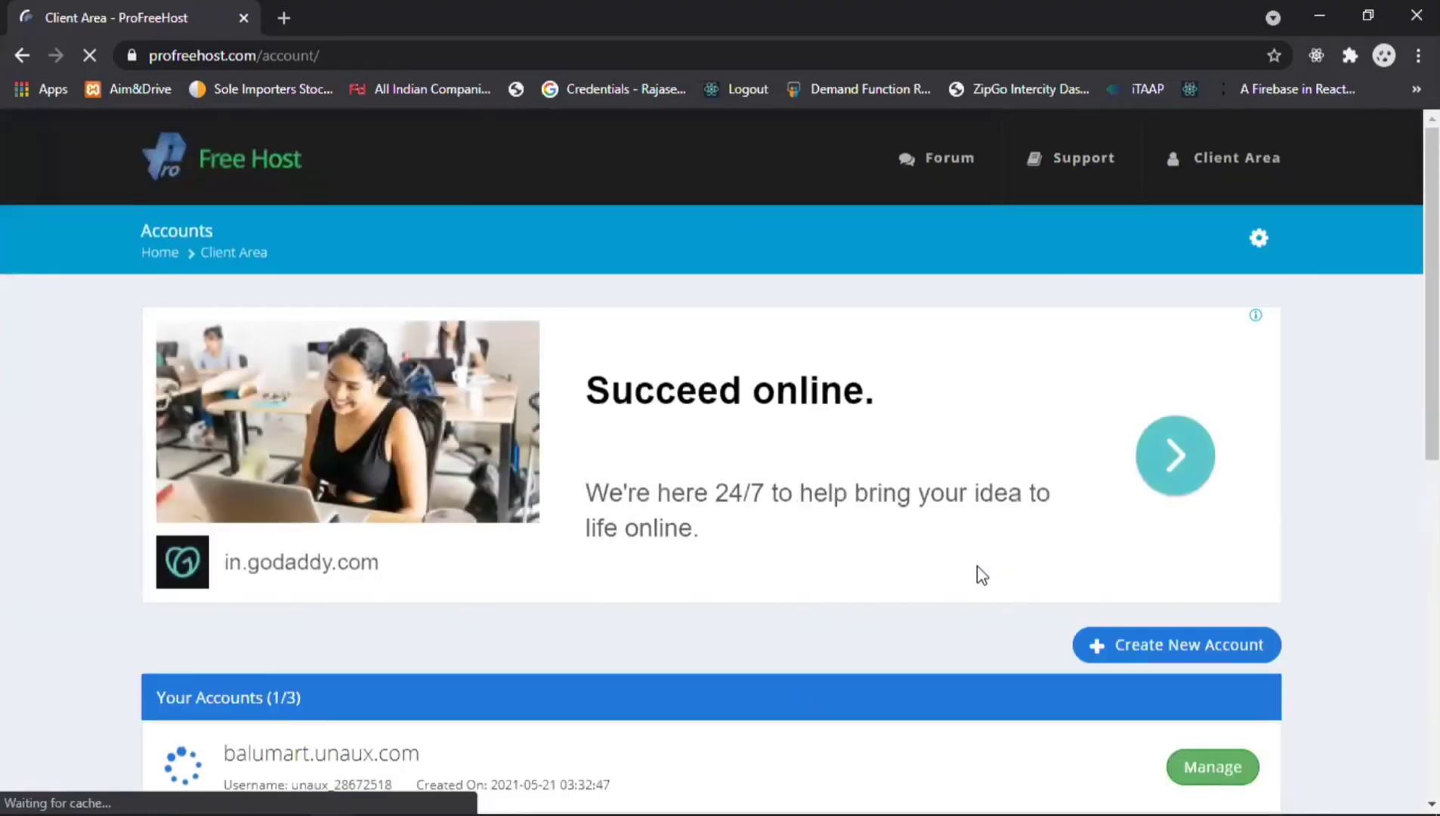
scroll(977, 565, down, 2)
scroll(977, 566, down, 4)
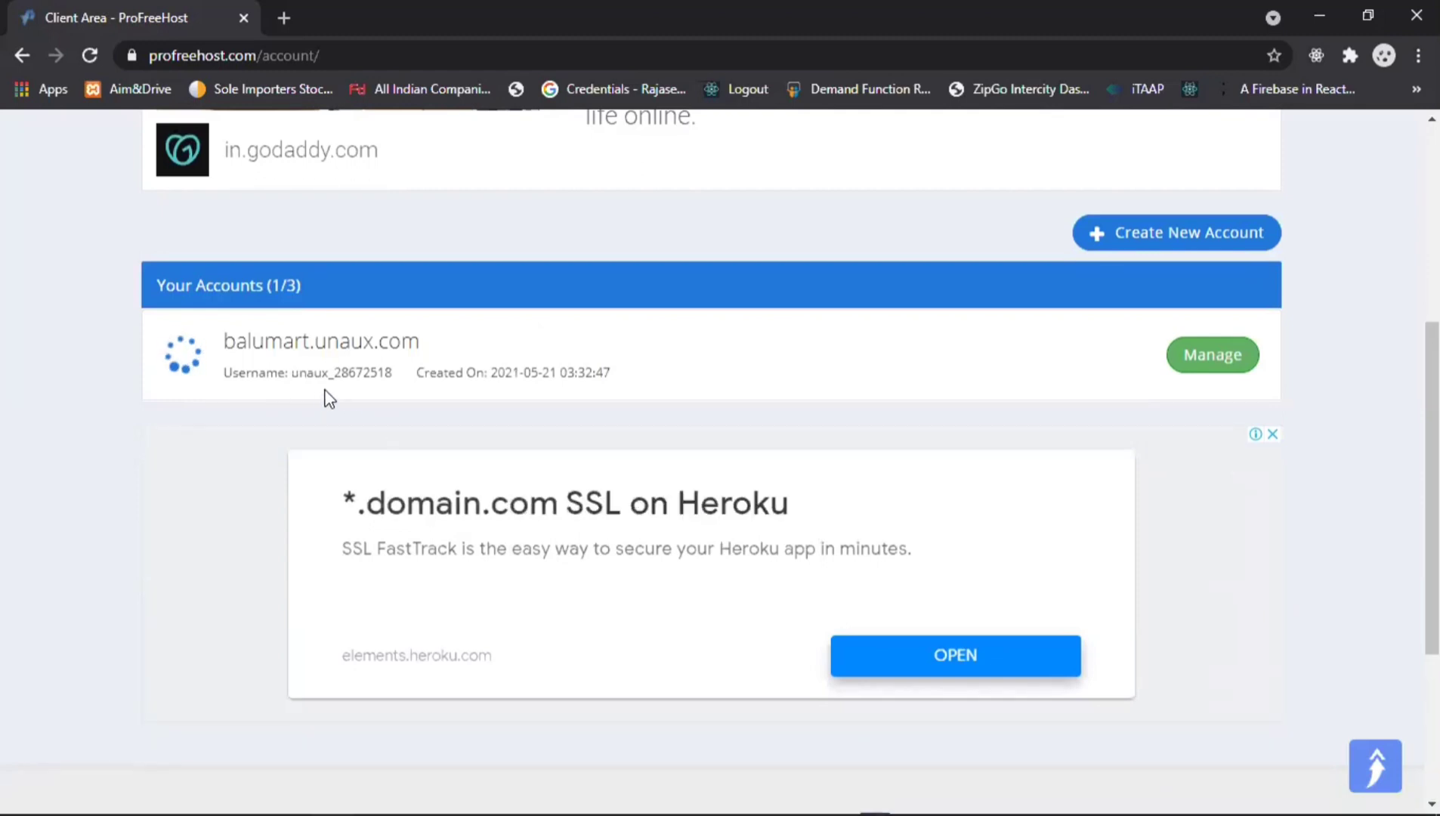
Refresh balumart.unaux.com's management page until Active, then open its control panel
click(1205, 363)
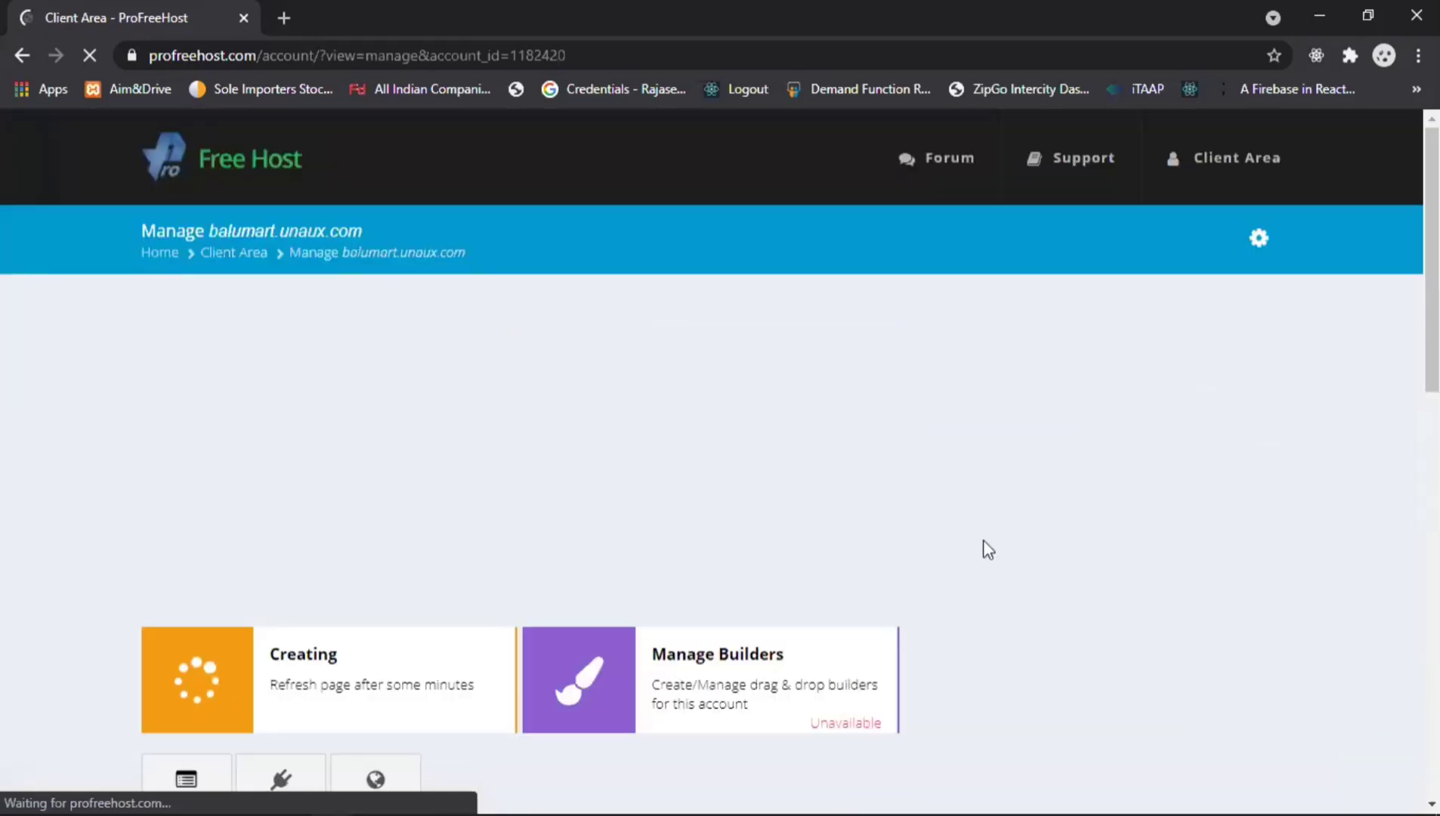
scroll(987, 549, down, 3)
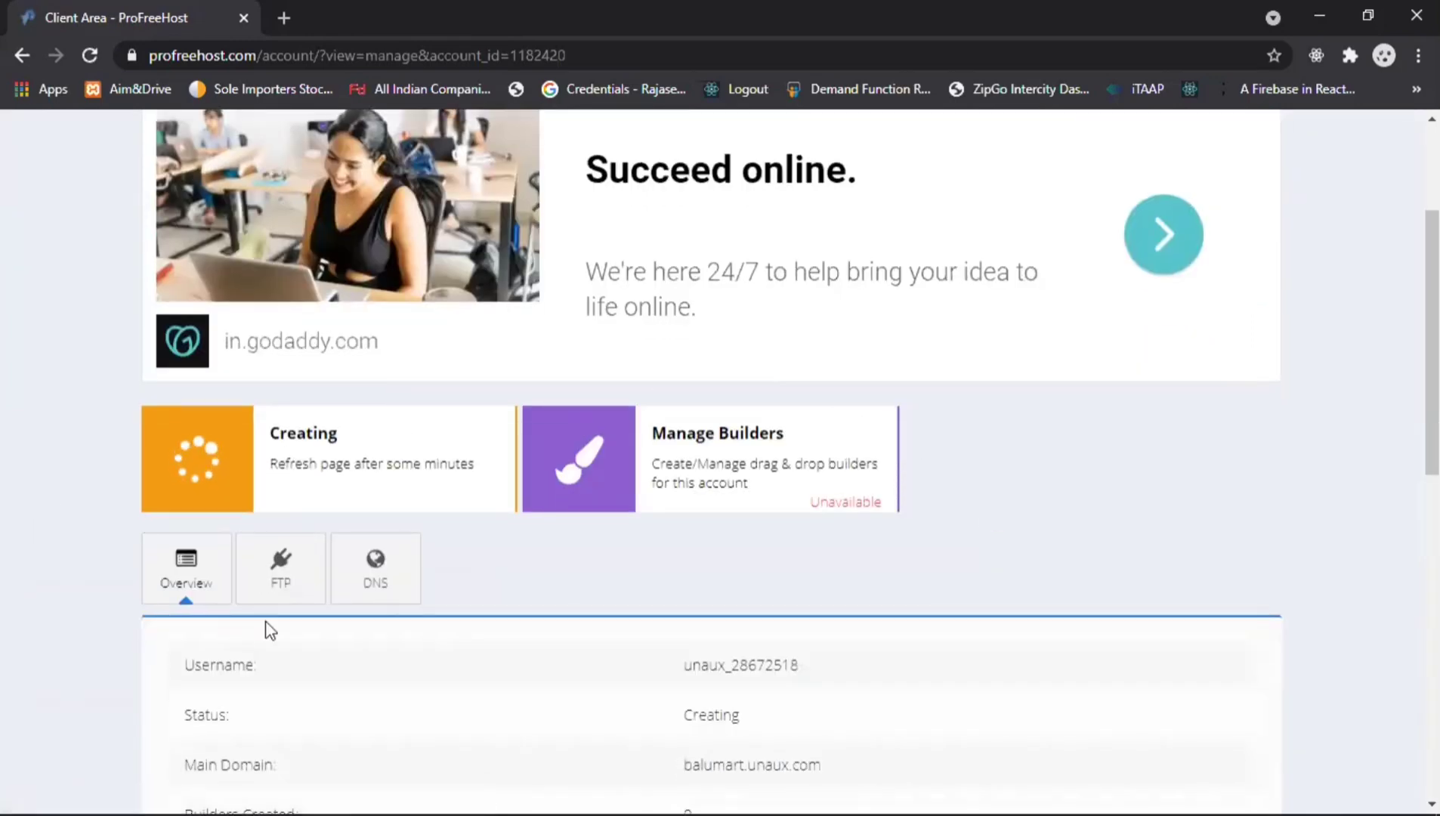
scroll(297, 631, down, 1)
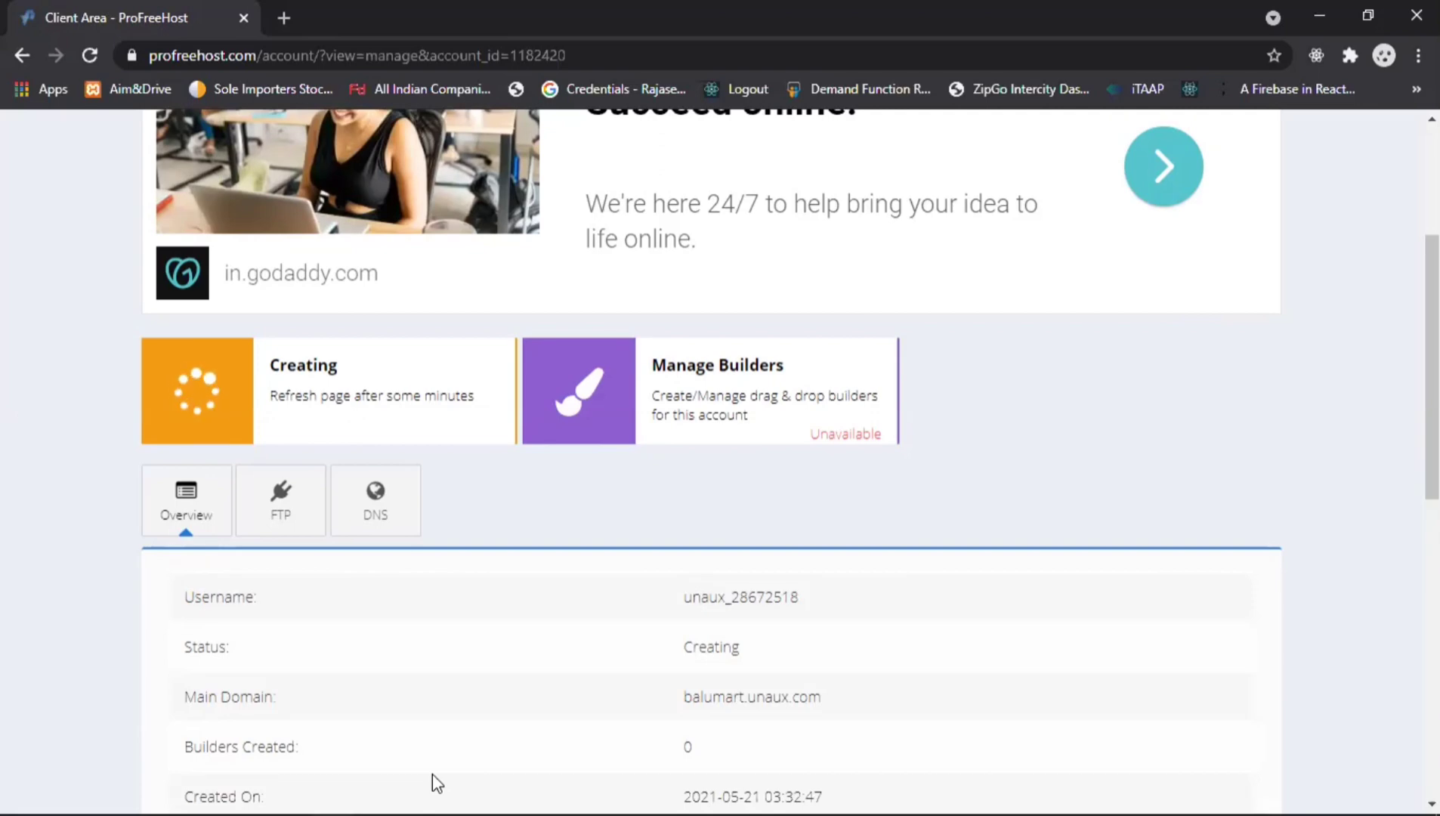
key(F5)
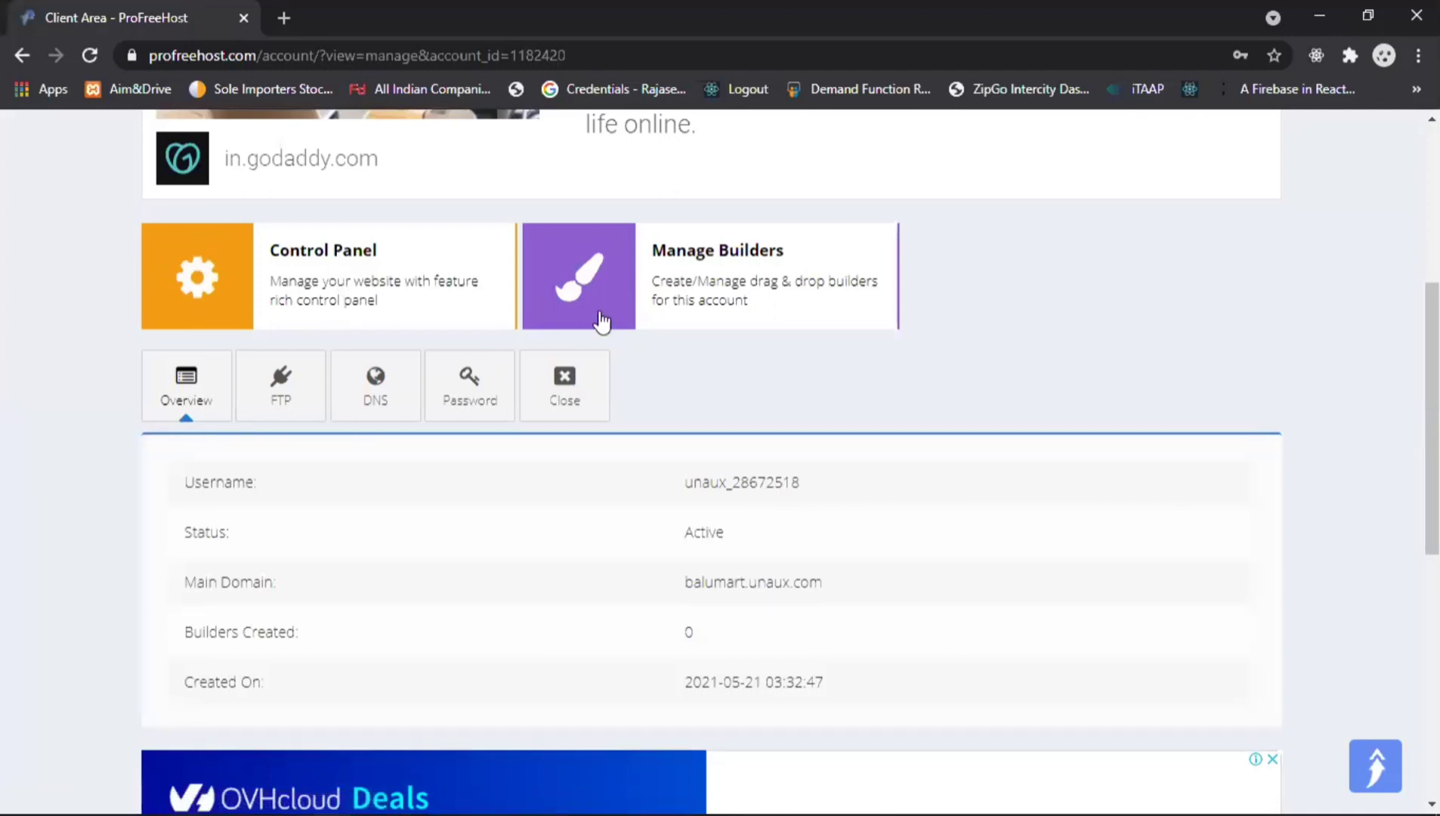
click(329, 251)
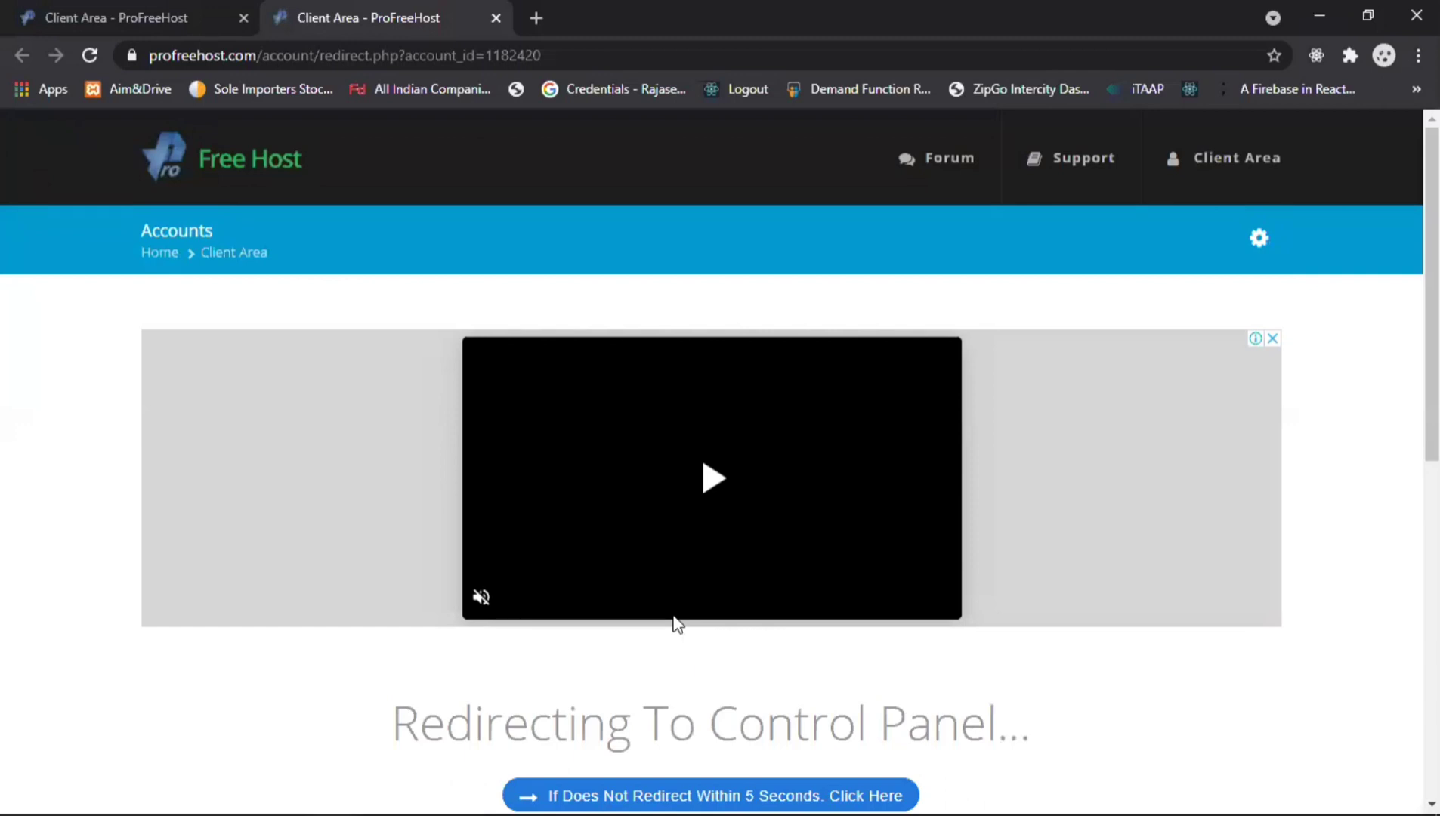
Reload the control panel and launch Softaculous Apps Installer from the Software section
scroll(676, 623, down, 1)
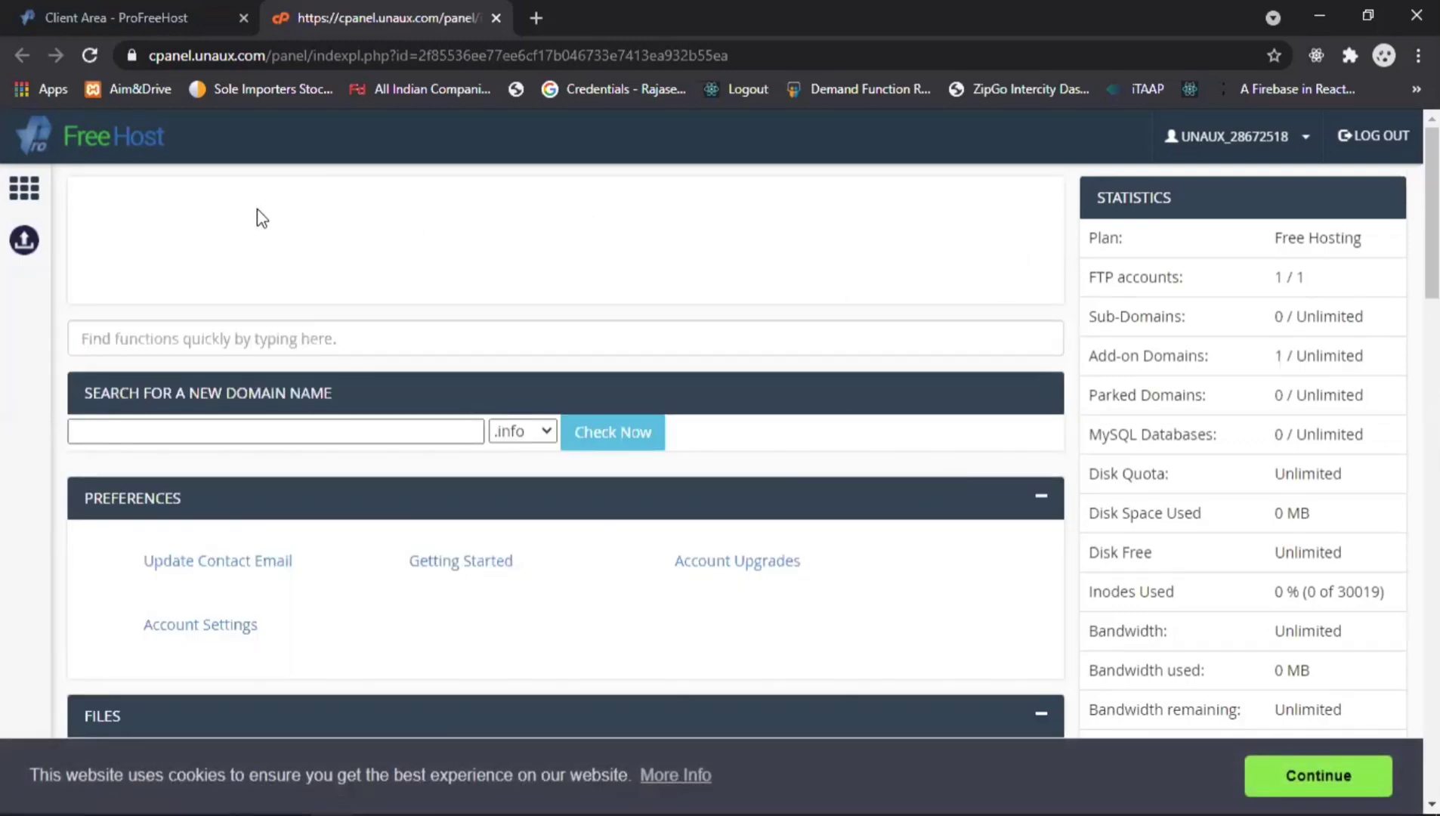
click(16, 192)
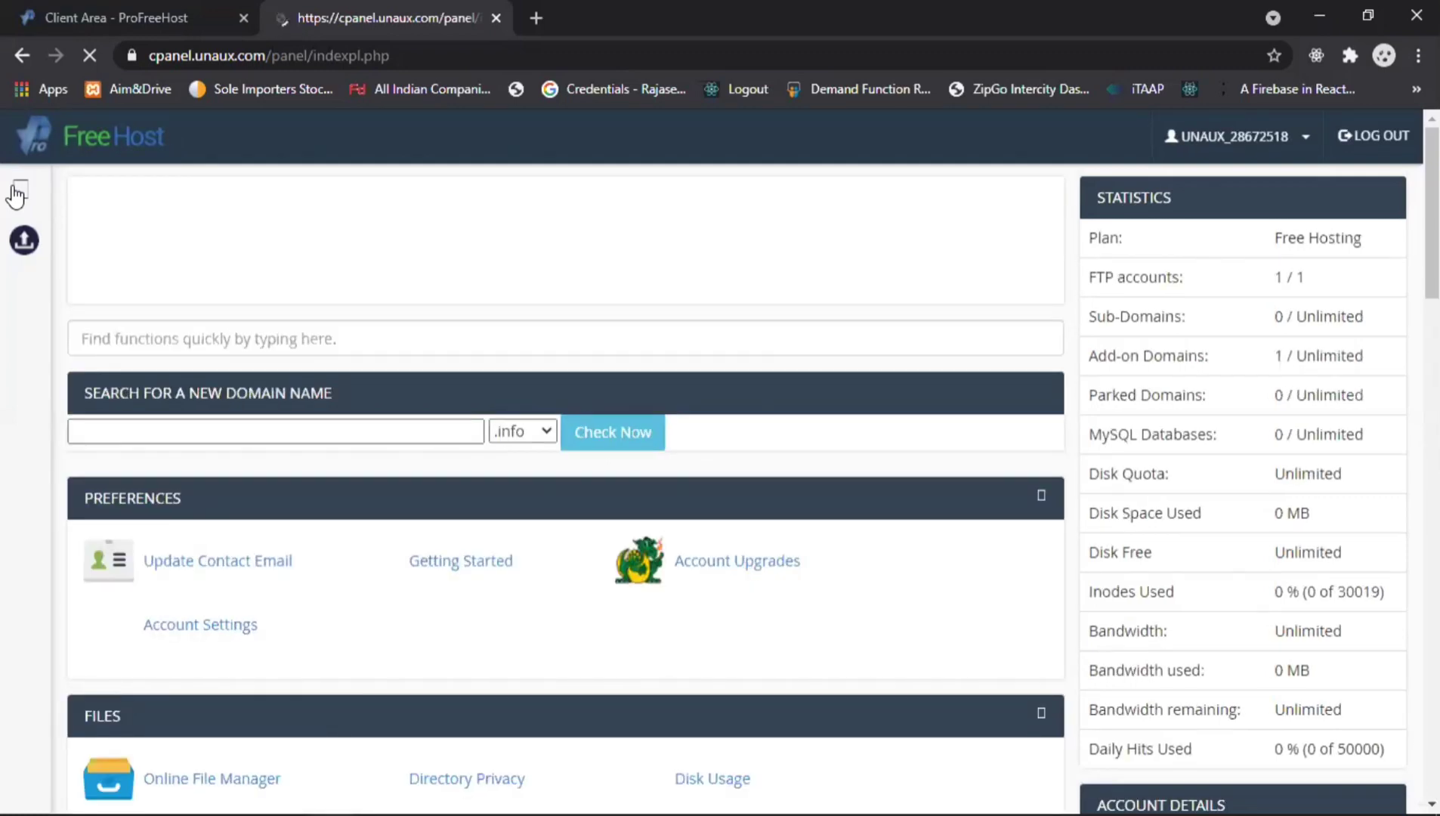
scroll(93, 652, down, 7)
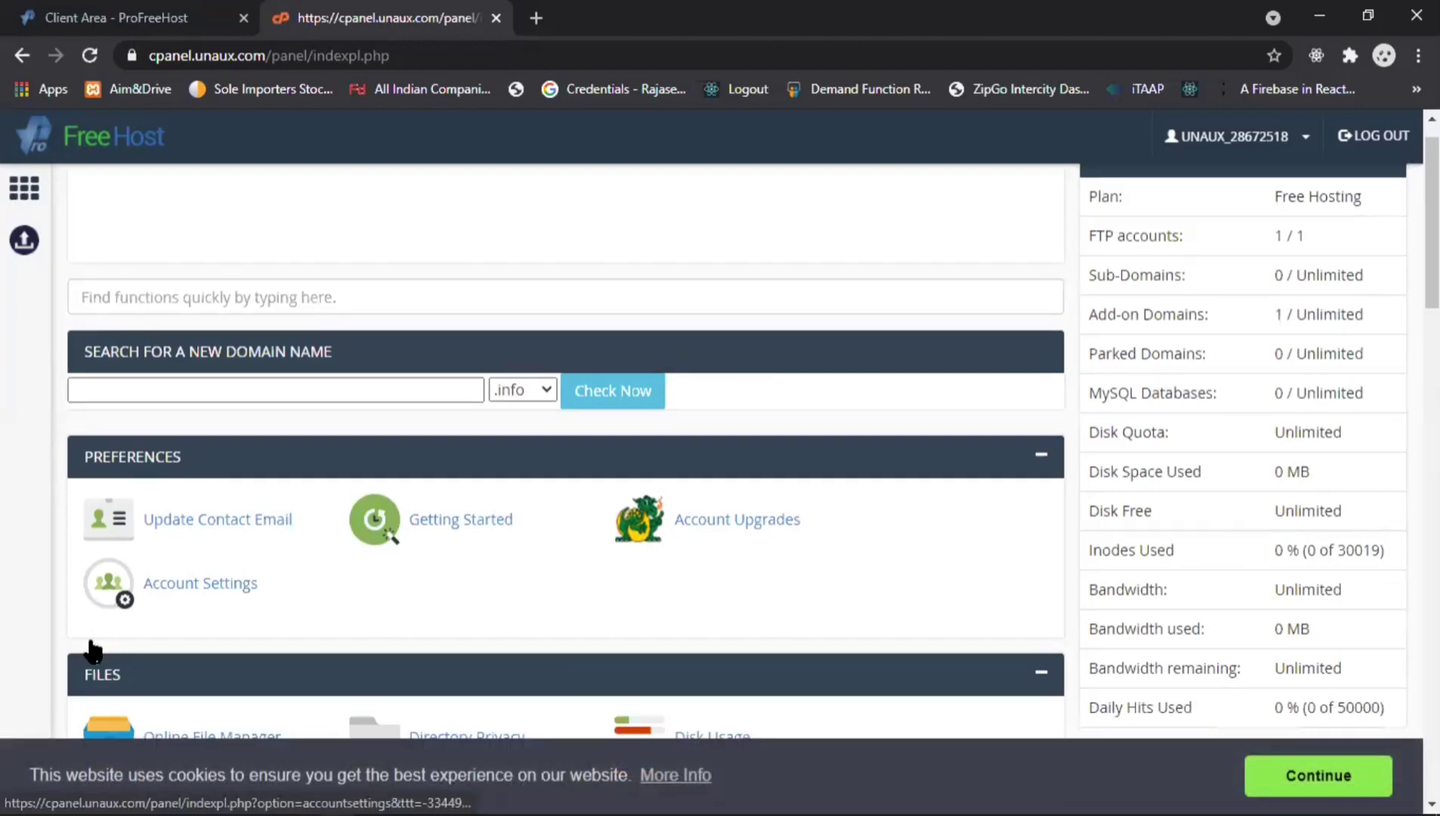
scroll(297, 517, down, 5)
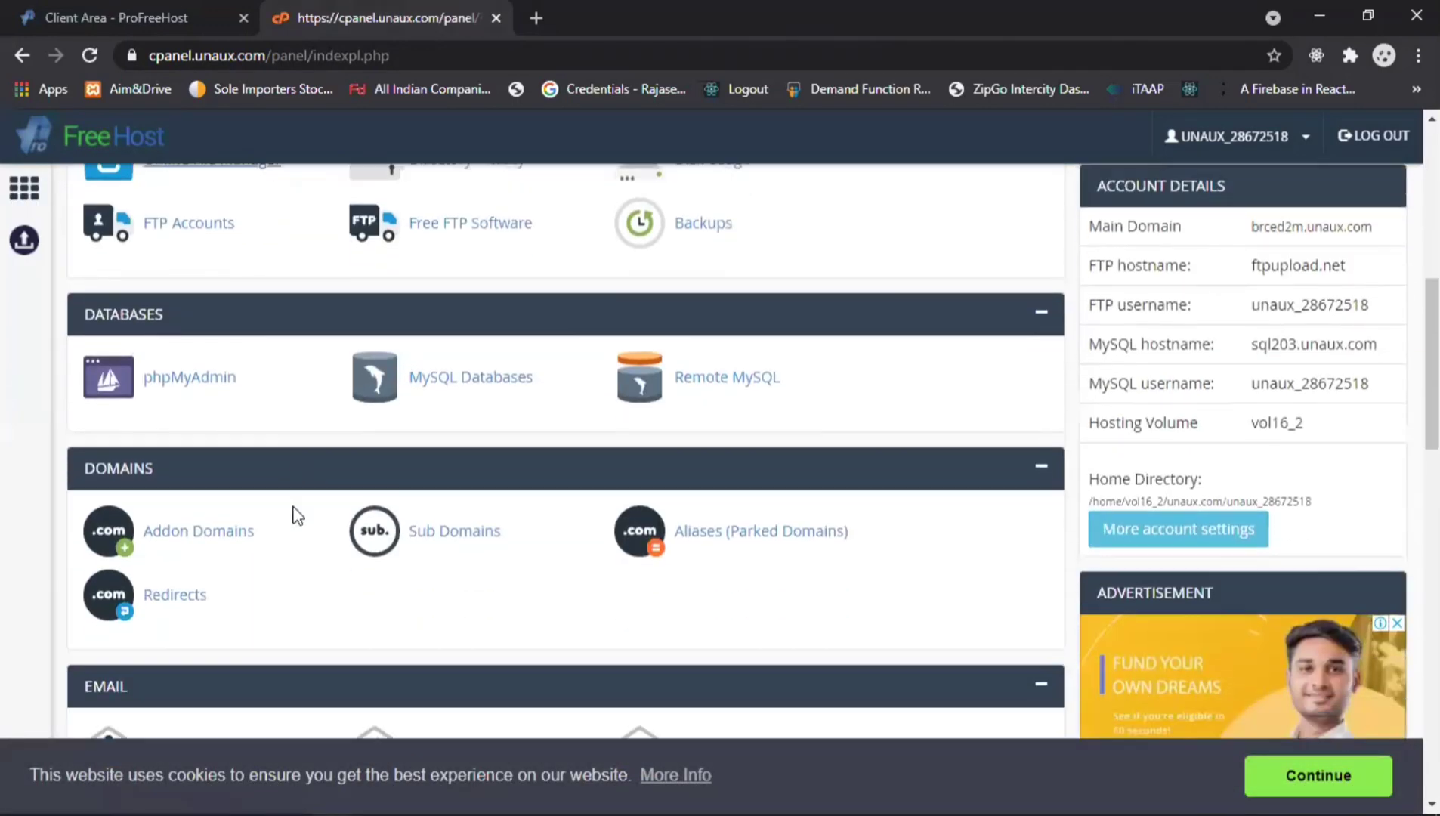
scroll(297, 517, down, 7)
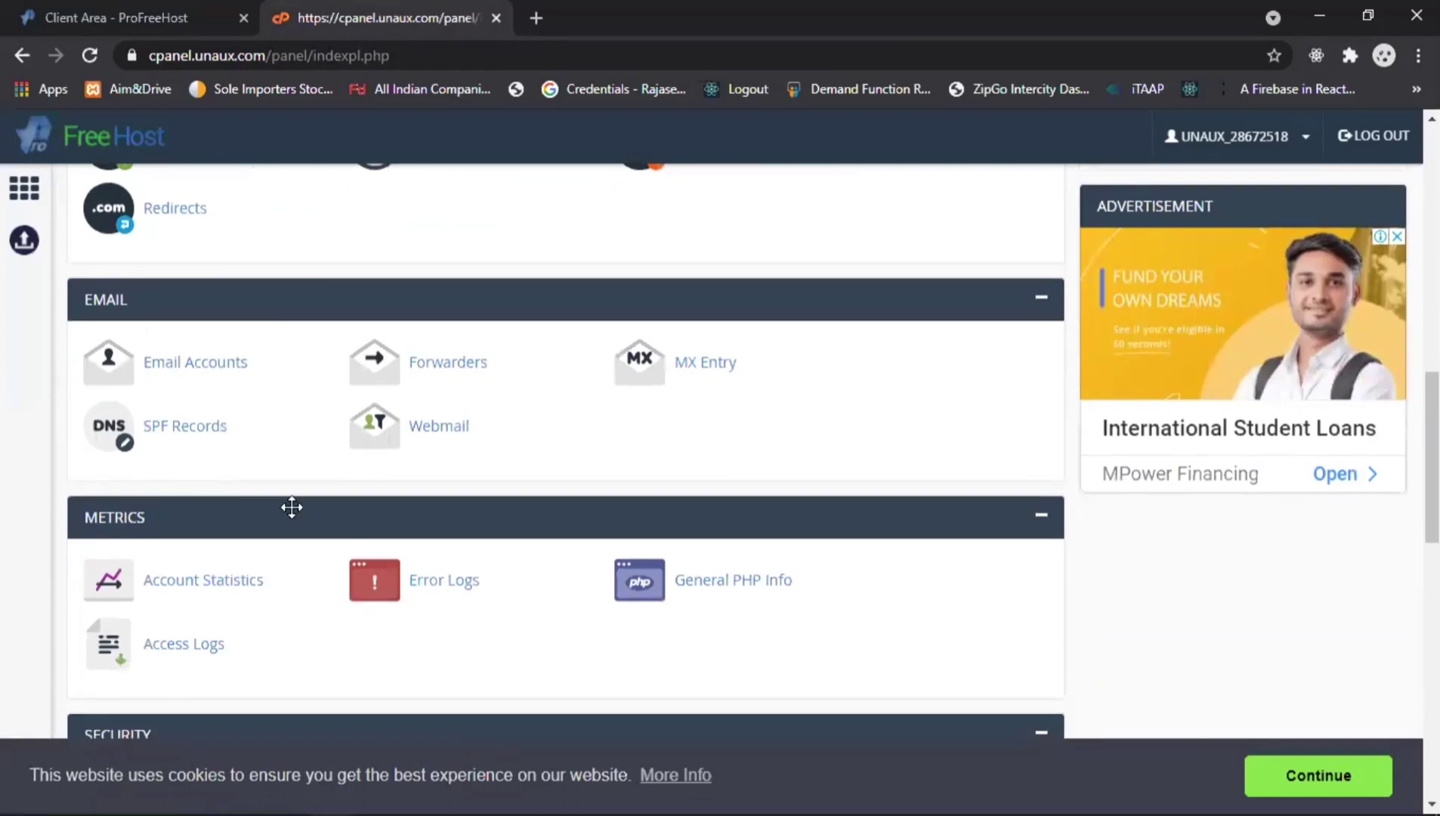
scroll(296, 488, down, 2)
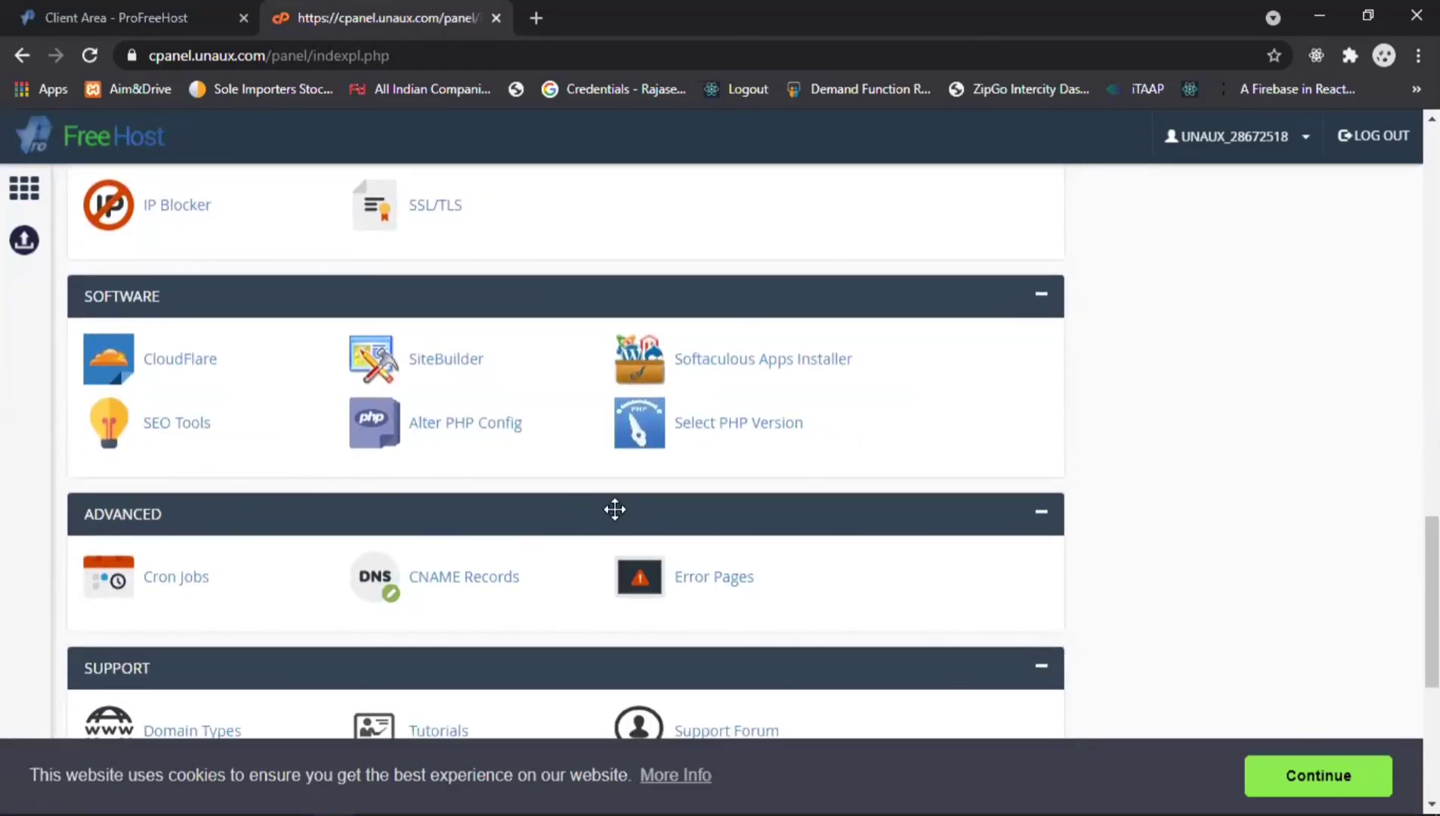
click(727, 360)
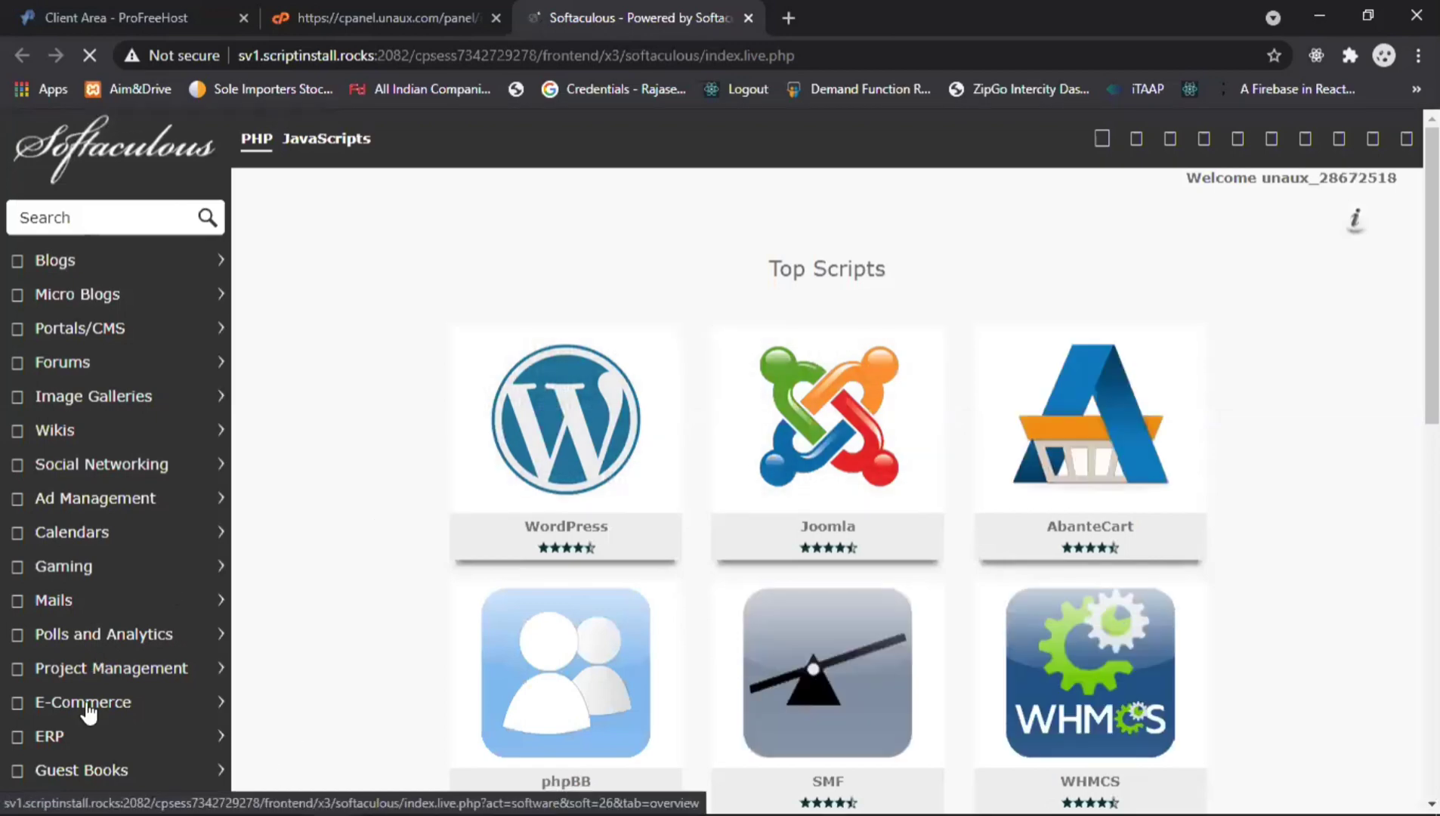
Reveal WordPress's Install, Demo and Overview options under Softaculous's Top Scripts
scroll(87, 729, down, 3)
scroll(87, 729, up, 3)
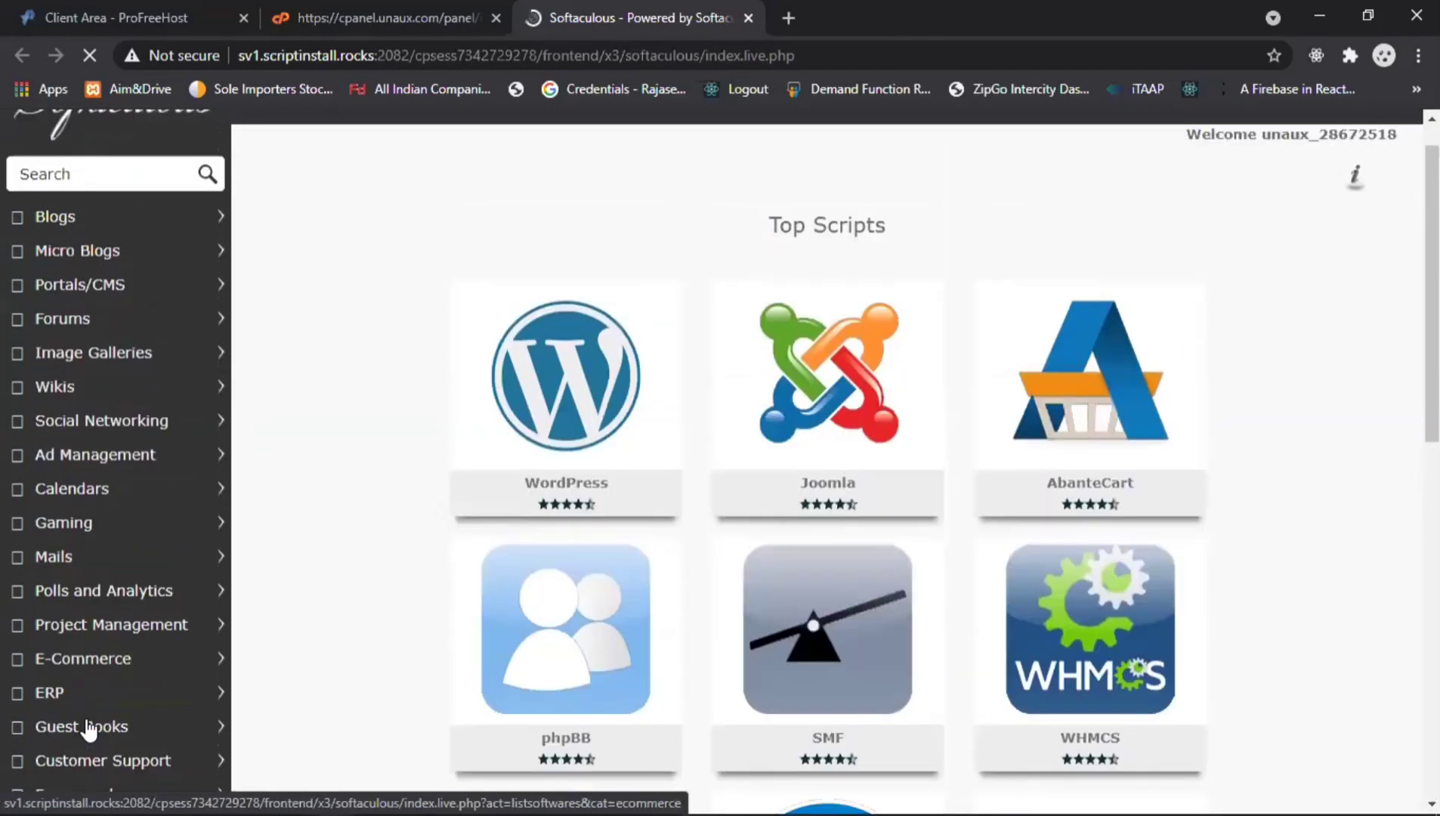
mouse_move(618, 434)
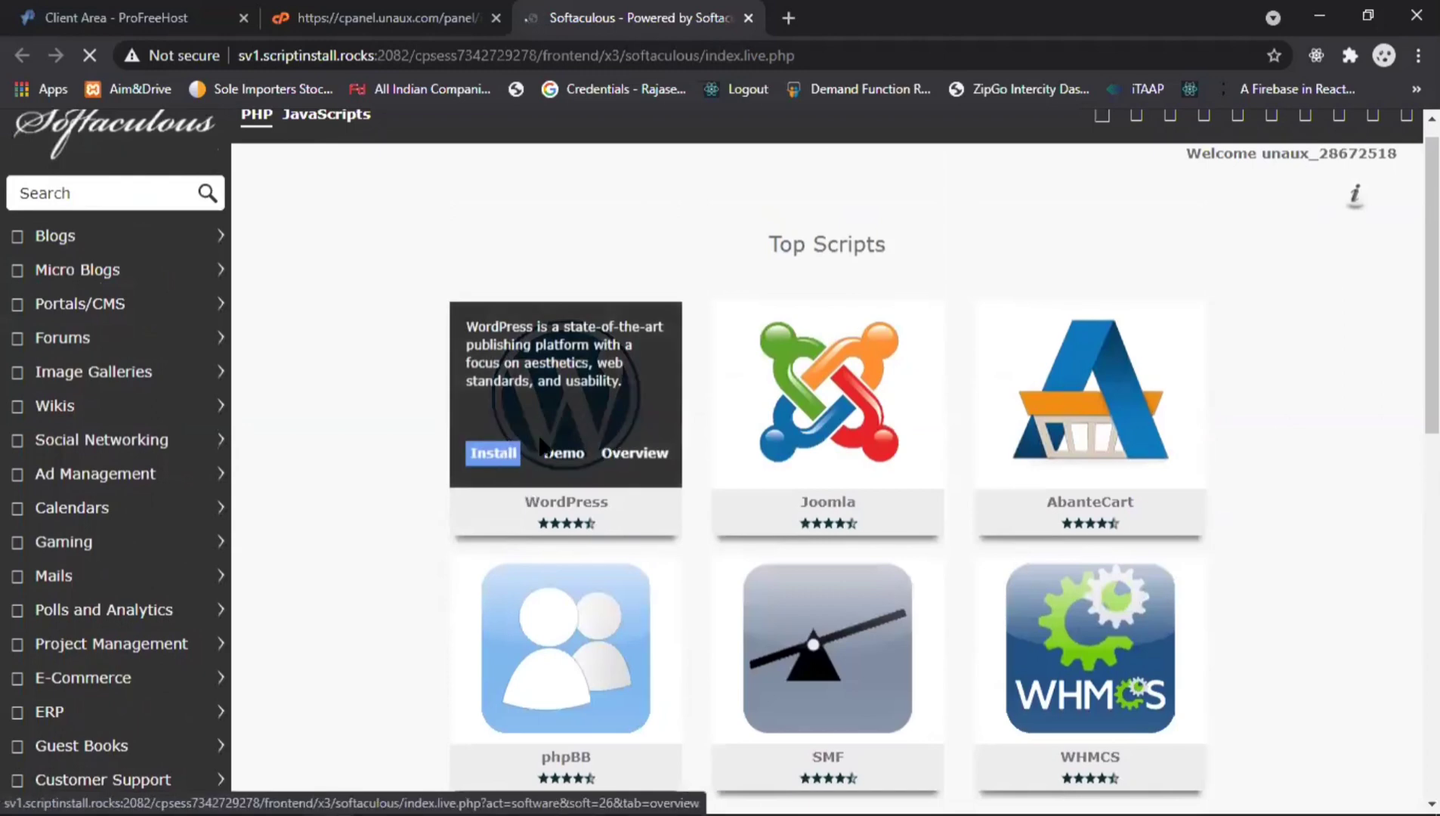
Start a WordPress install, keeping balumart.unaux.com as the install domain
click(494, 454)
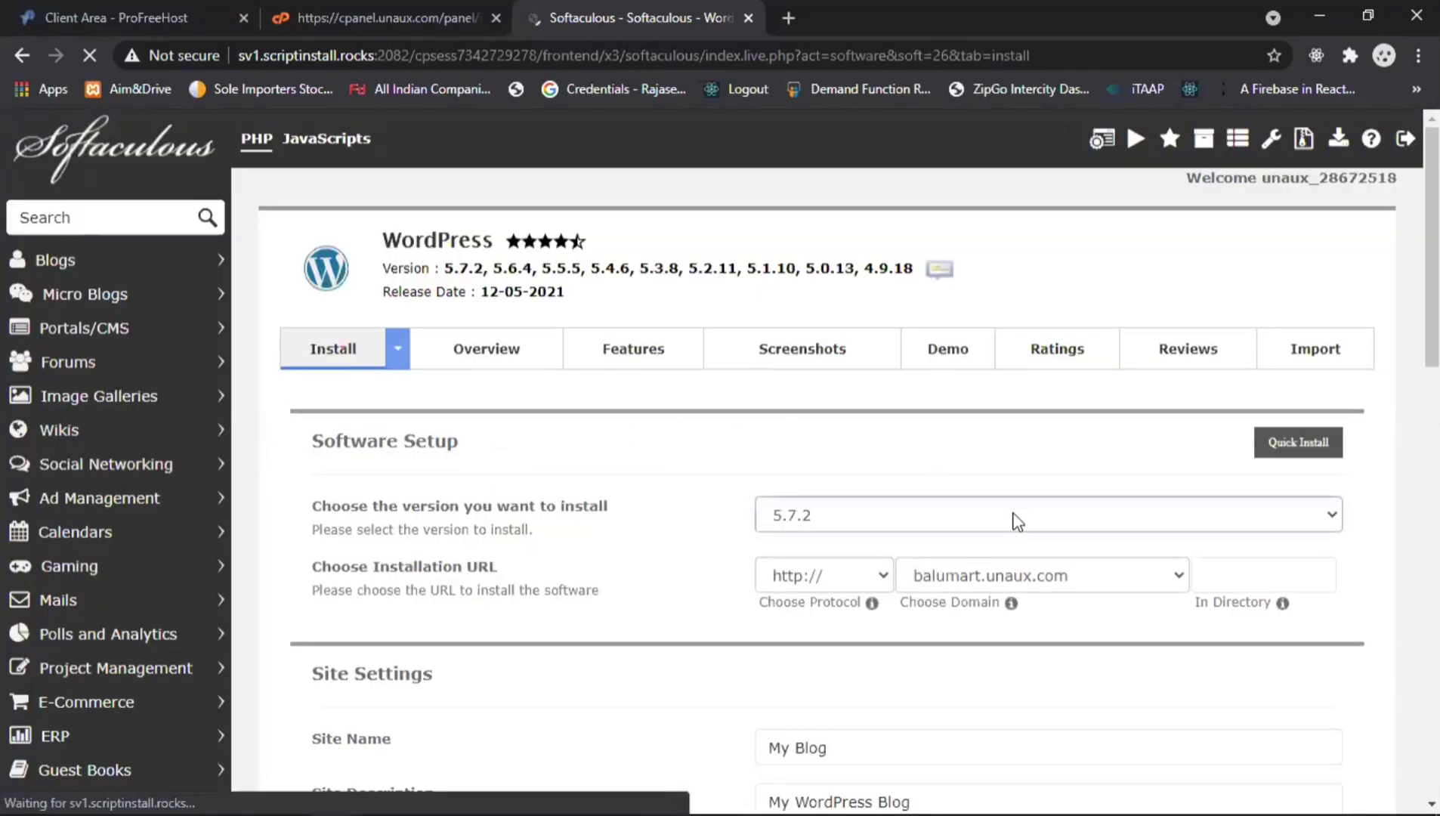
click(1180, 576)
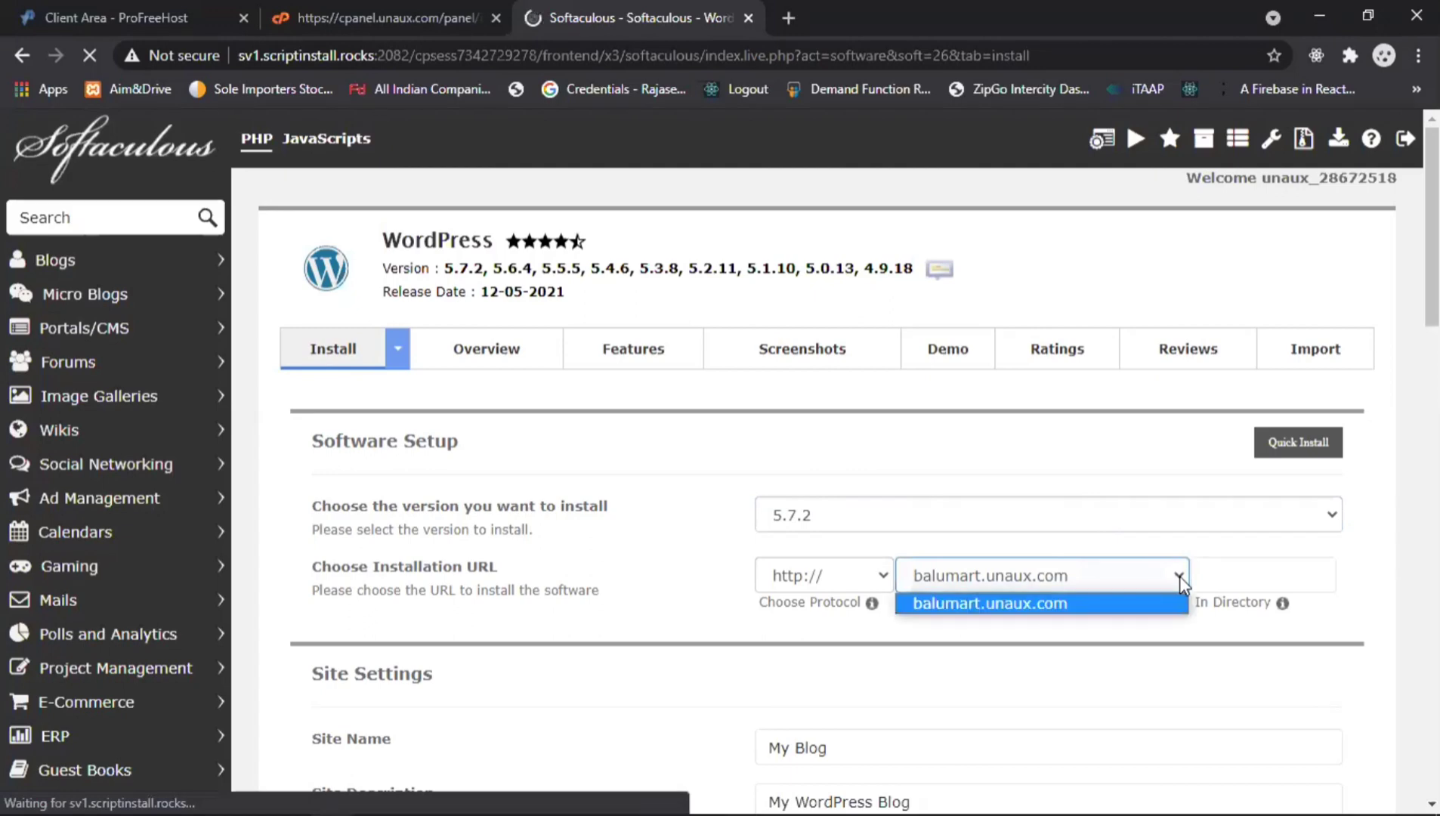
click(1180, 576)
scroll(1183, 586, down, 3)
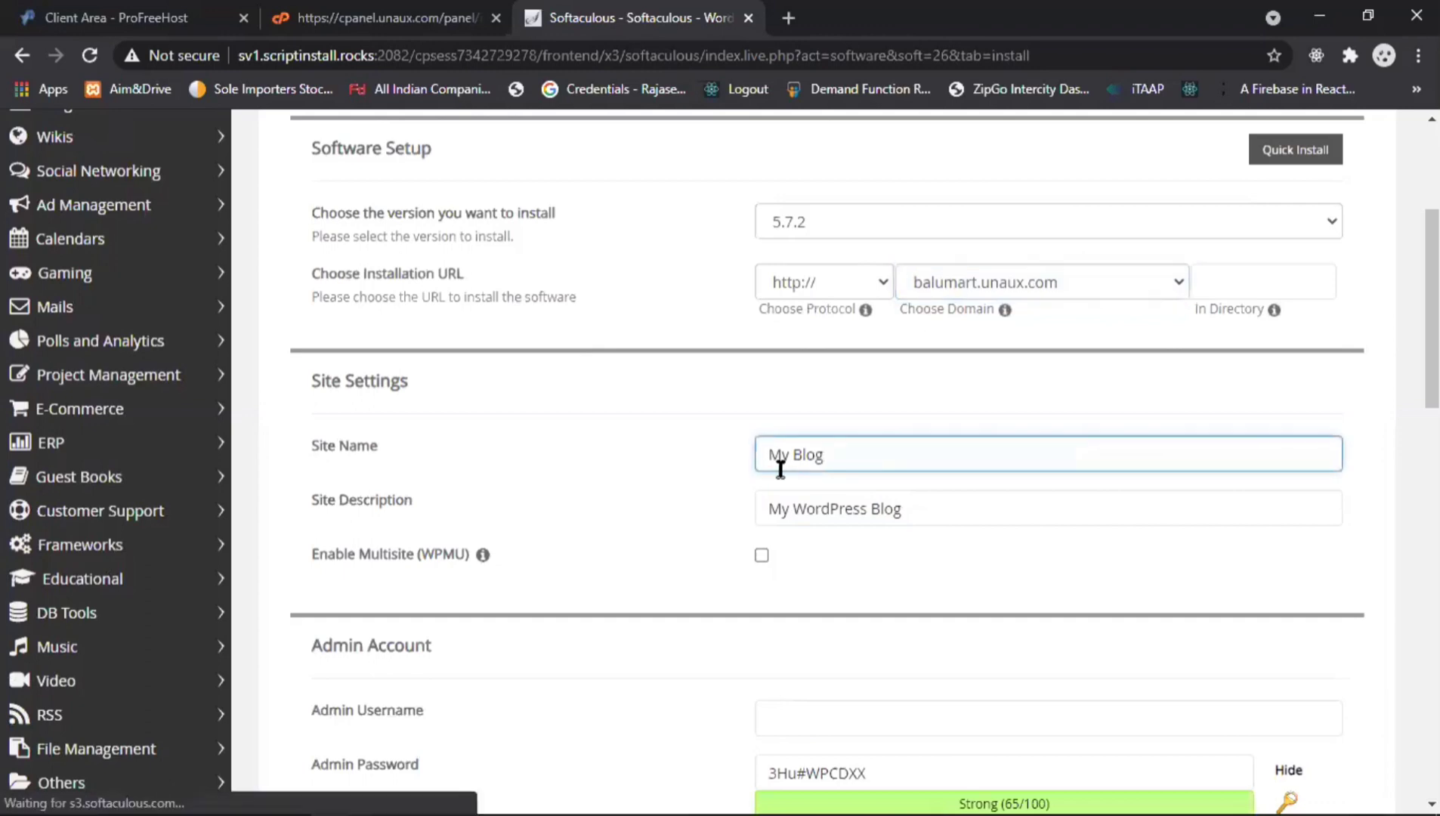
Set site name 'B Mart' and description 'Place to buy anything'
key(BackSpace)
key(BackSpace)
key(BackSpace)
key(BackSpace)
key(BackSpace)
key(BackSpace)
key(BackSpace)
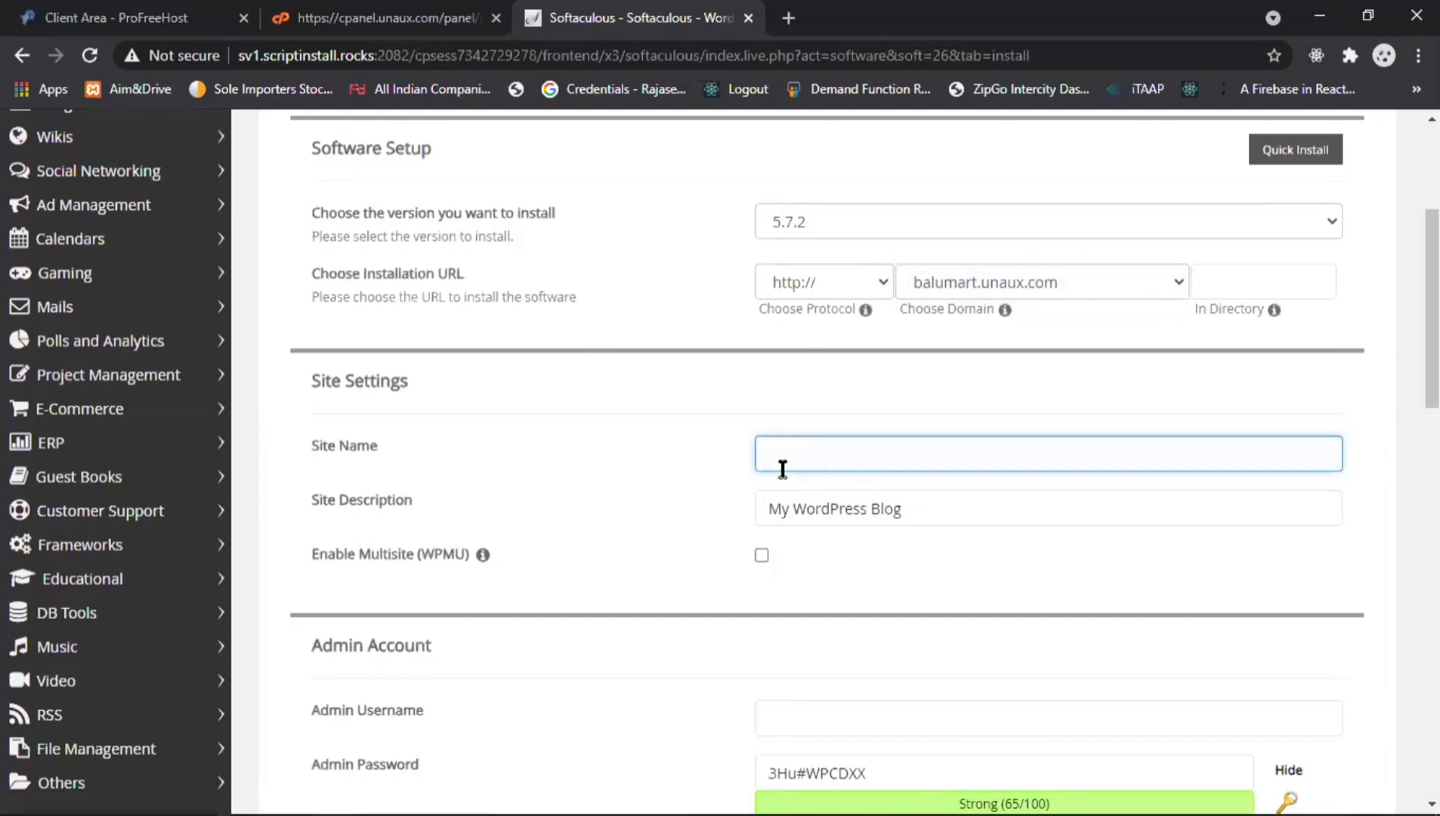
text(B Mart)
click(912, 510)
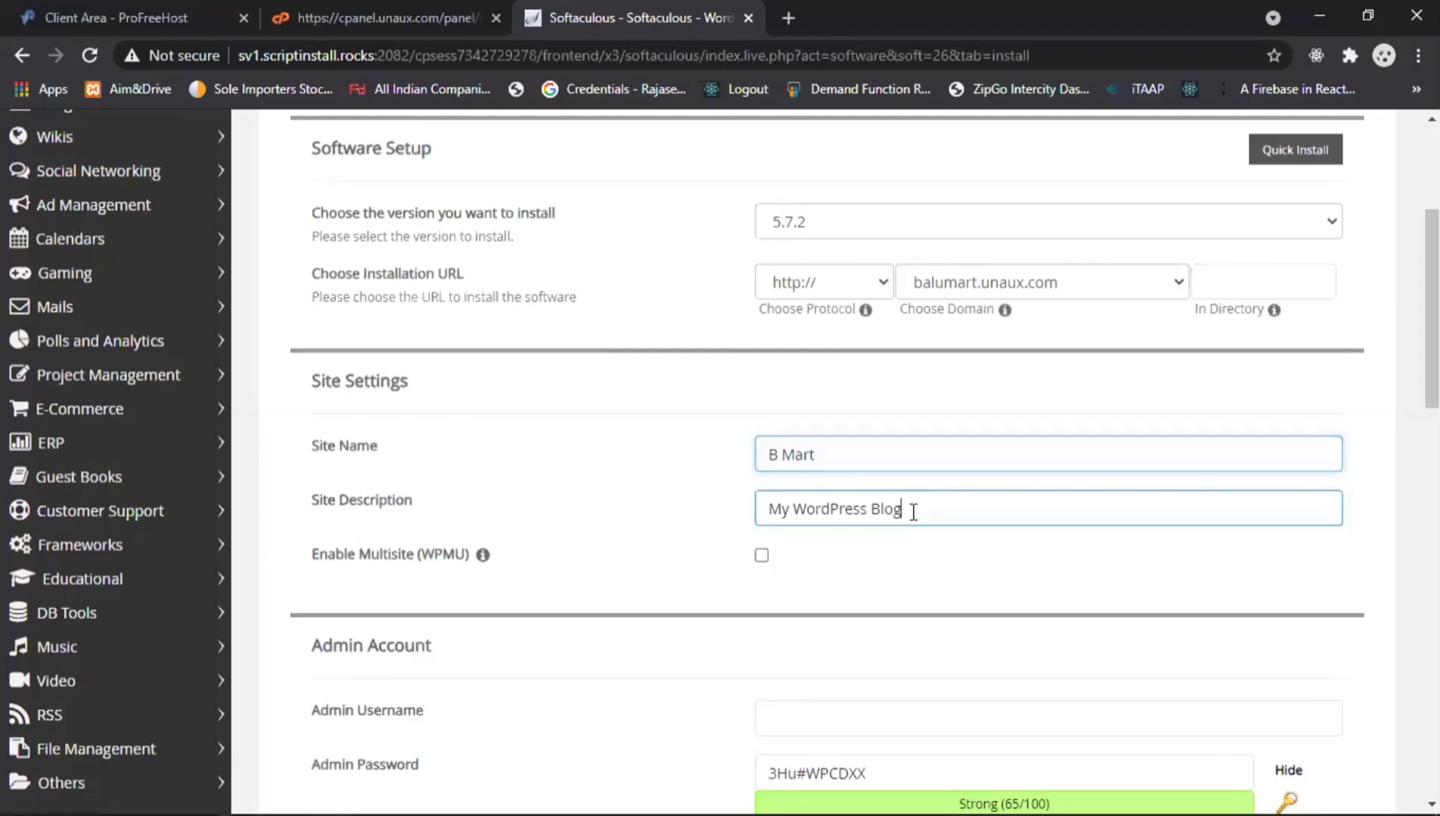
drag(913, 511, 663, 518)
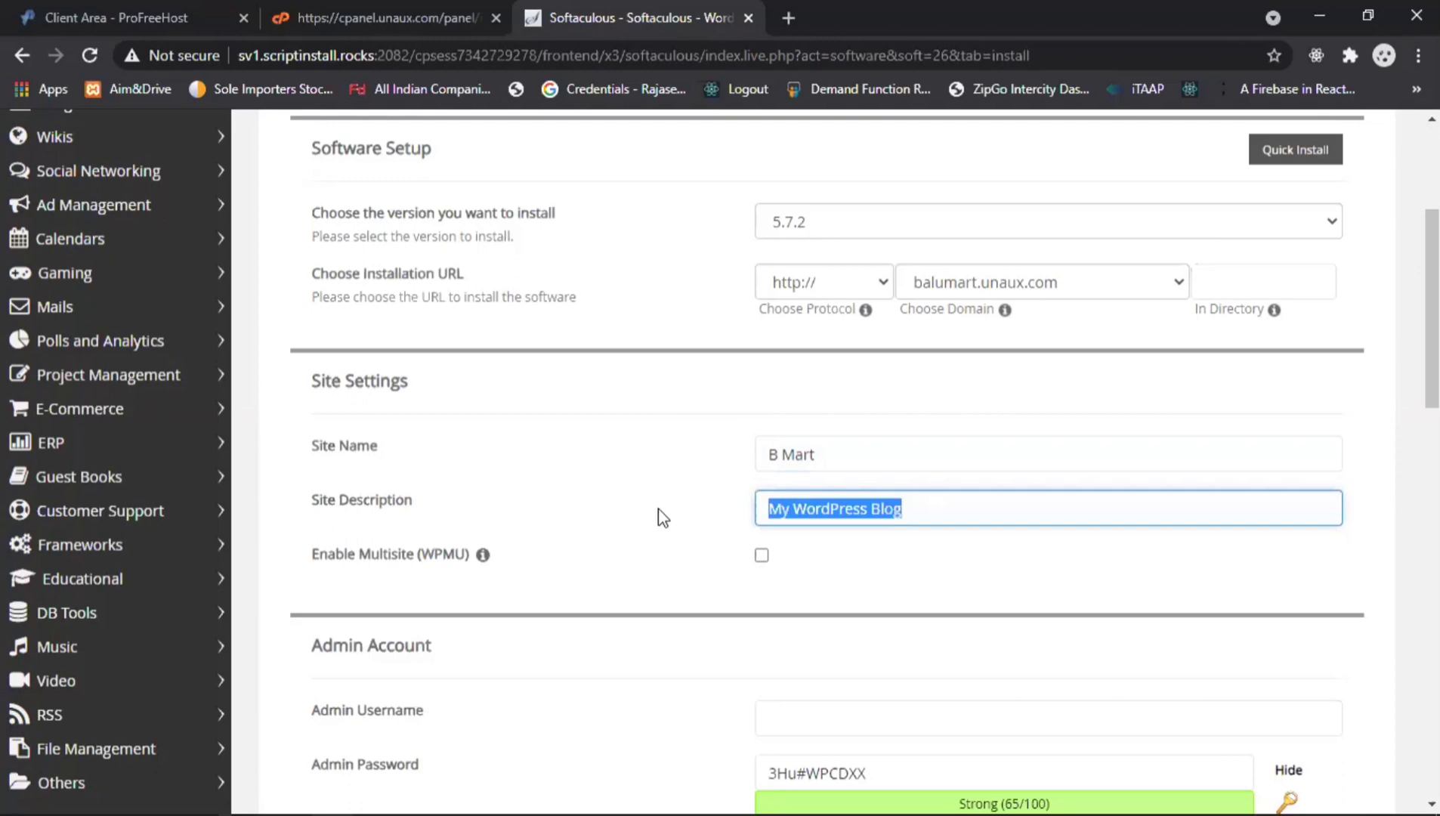
text(Pl)
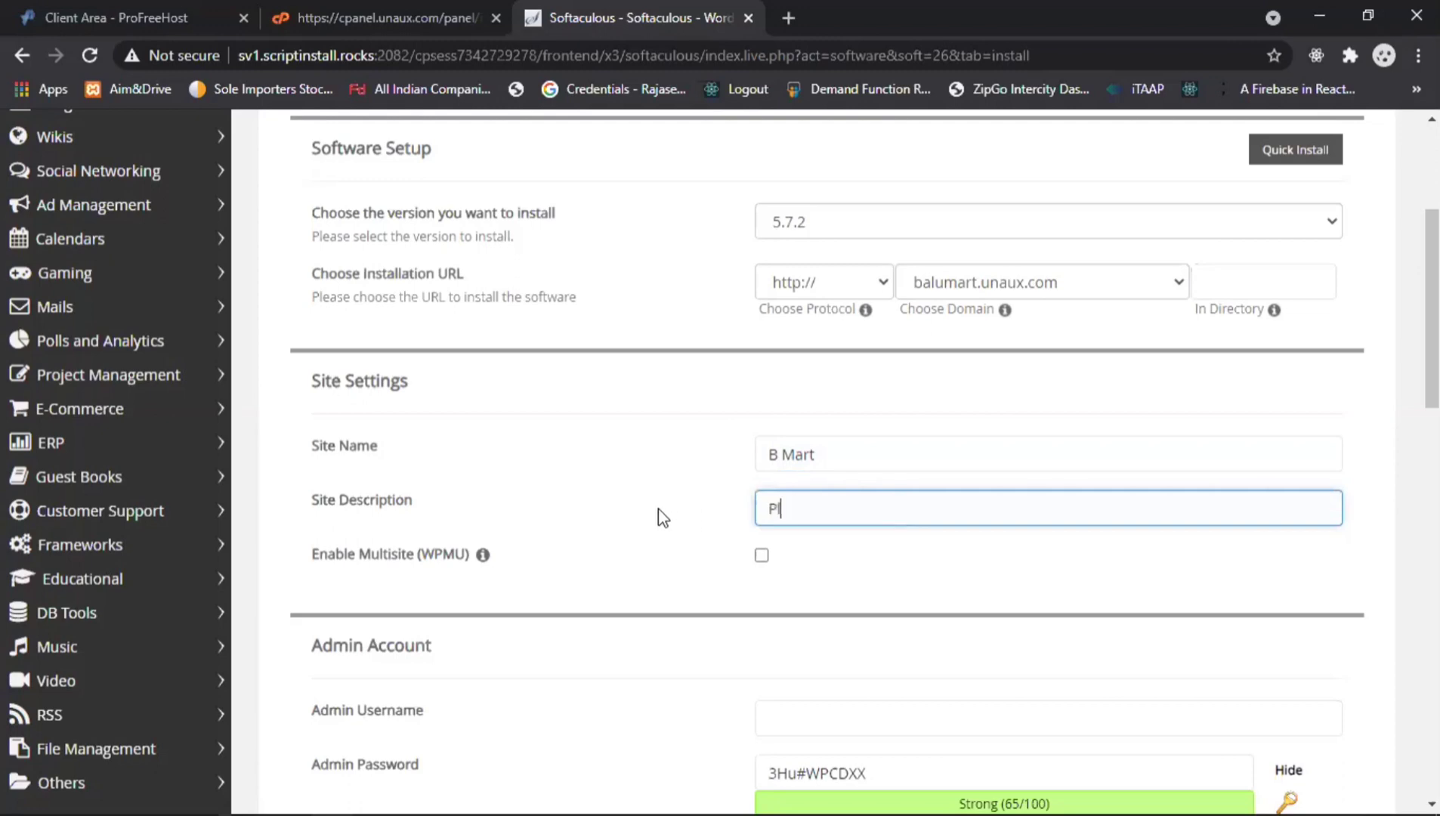
text(ace to buy anything)
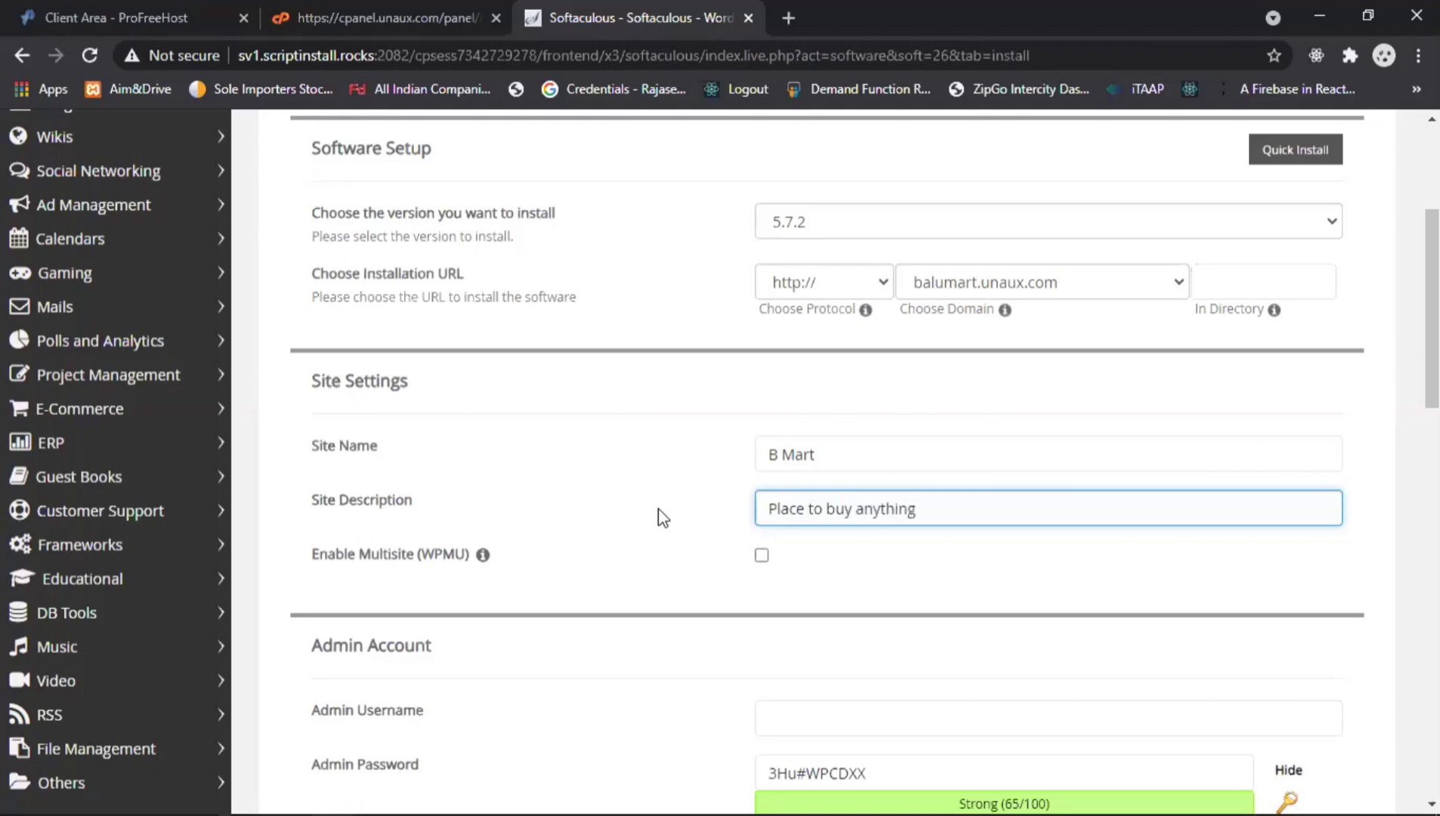
Set the WordPress admin username to 'admin'
scroll(802, 578, down, 3)
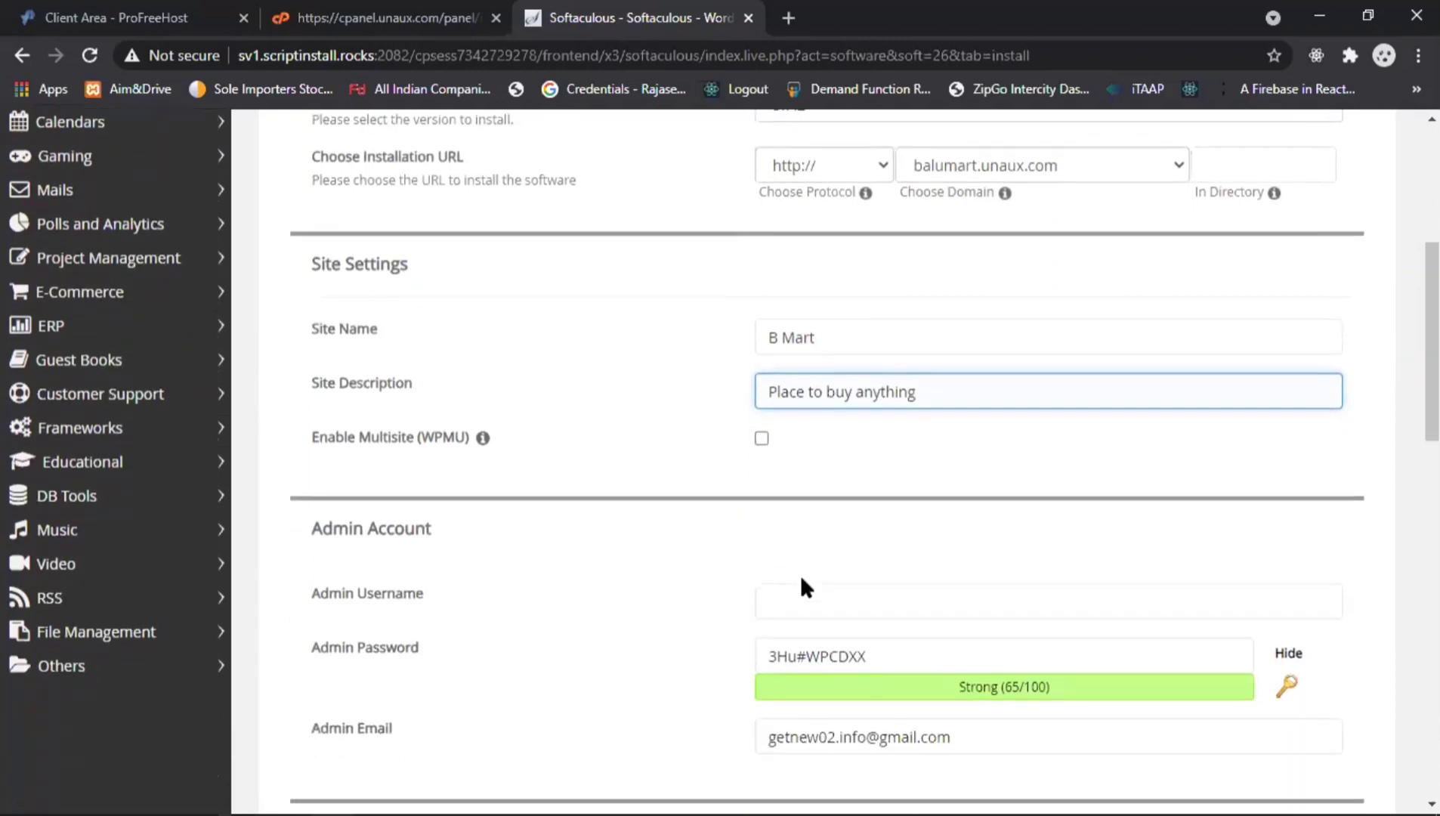
scroll(801, 579, down, 1)
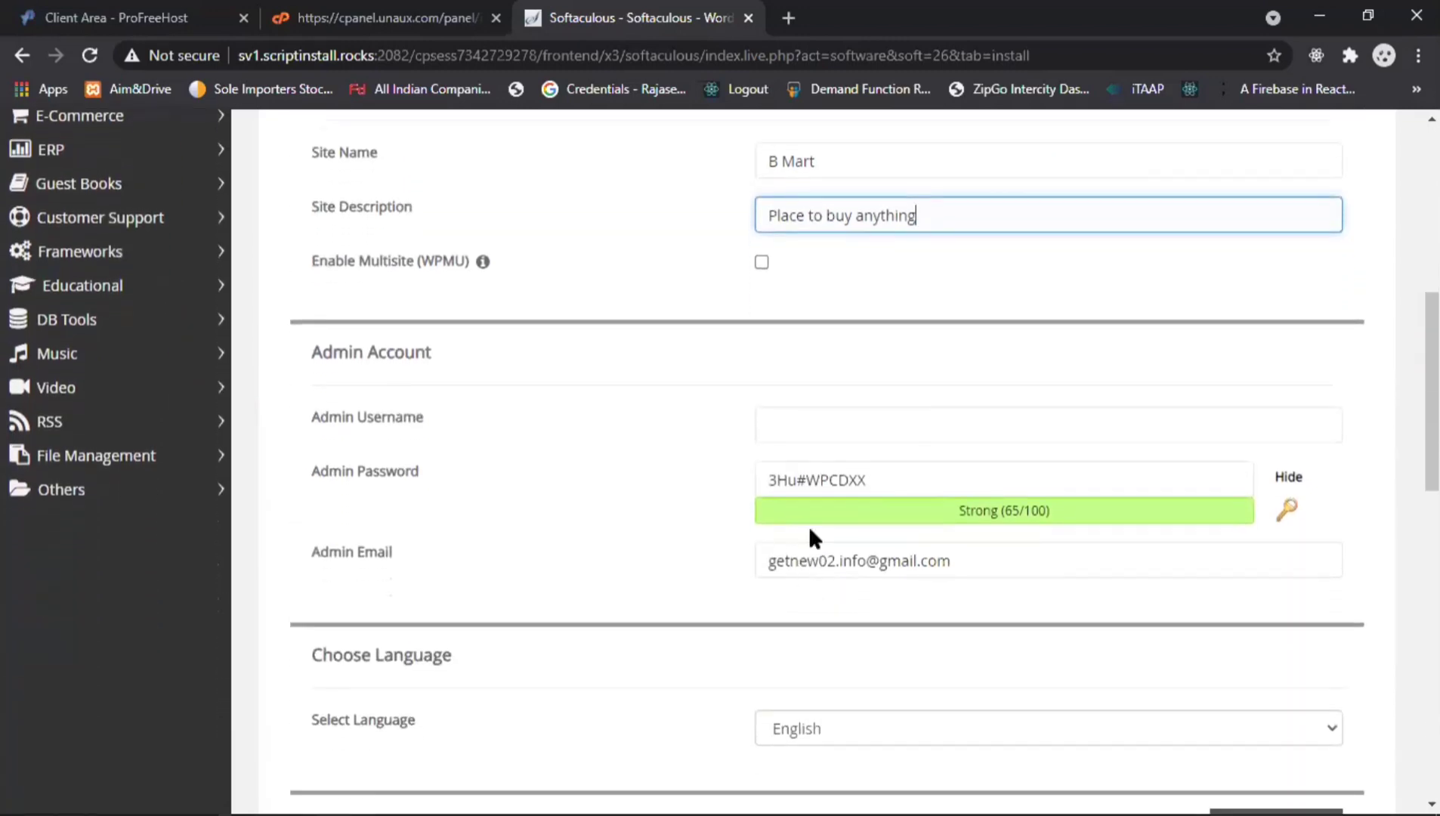
click(814, 438)
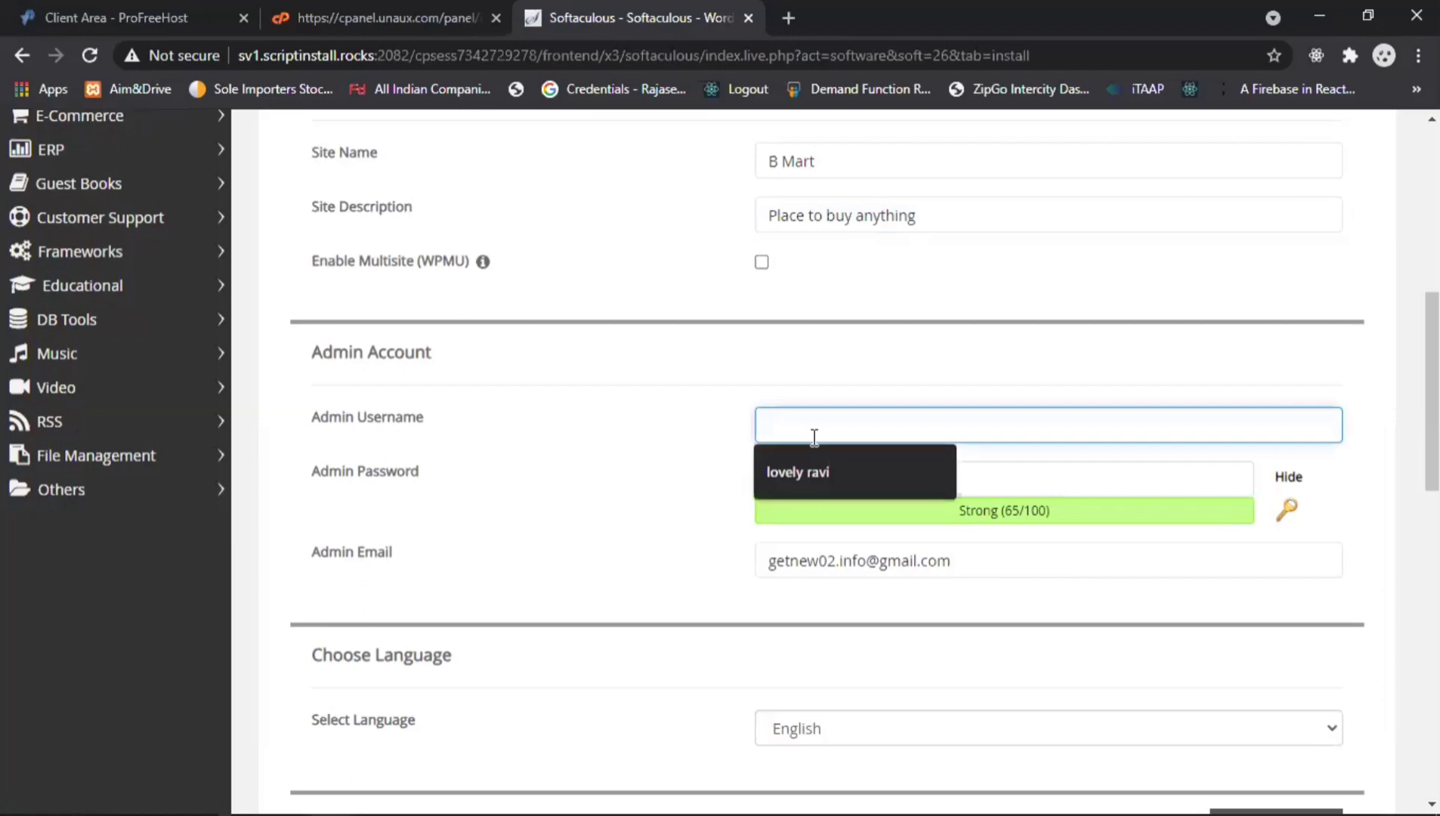
text(admin)
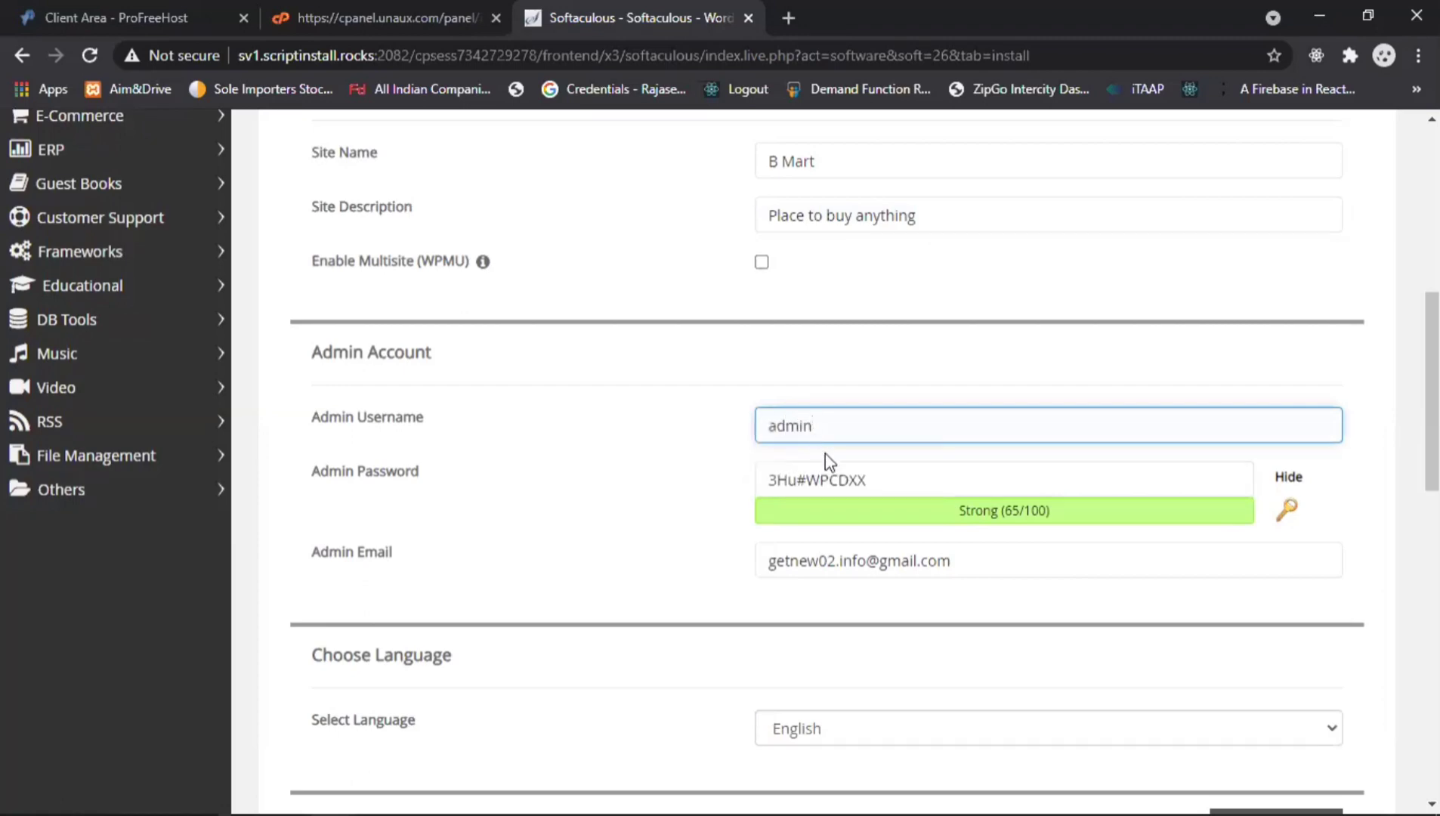
Replace the generated admin password with a custom password
click(1285, 478)
click(1077, 468)
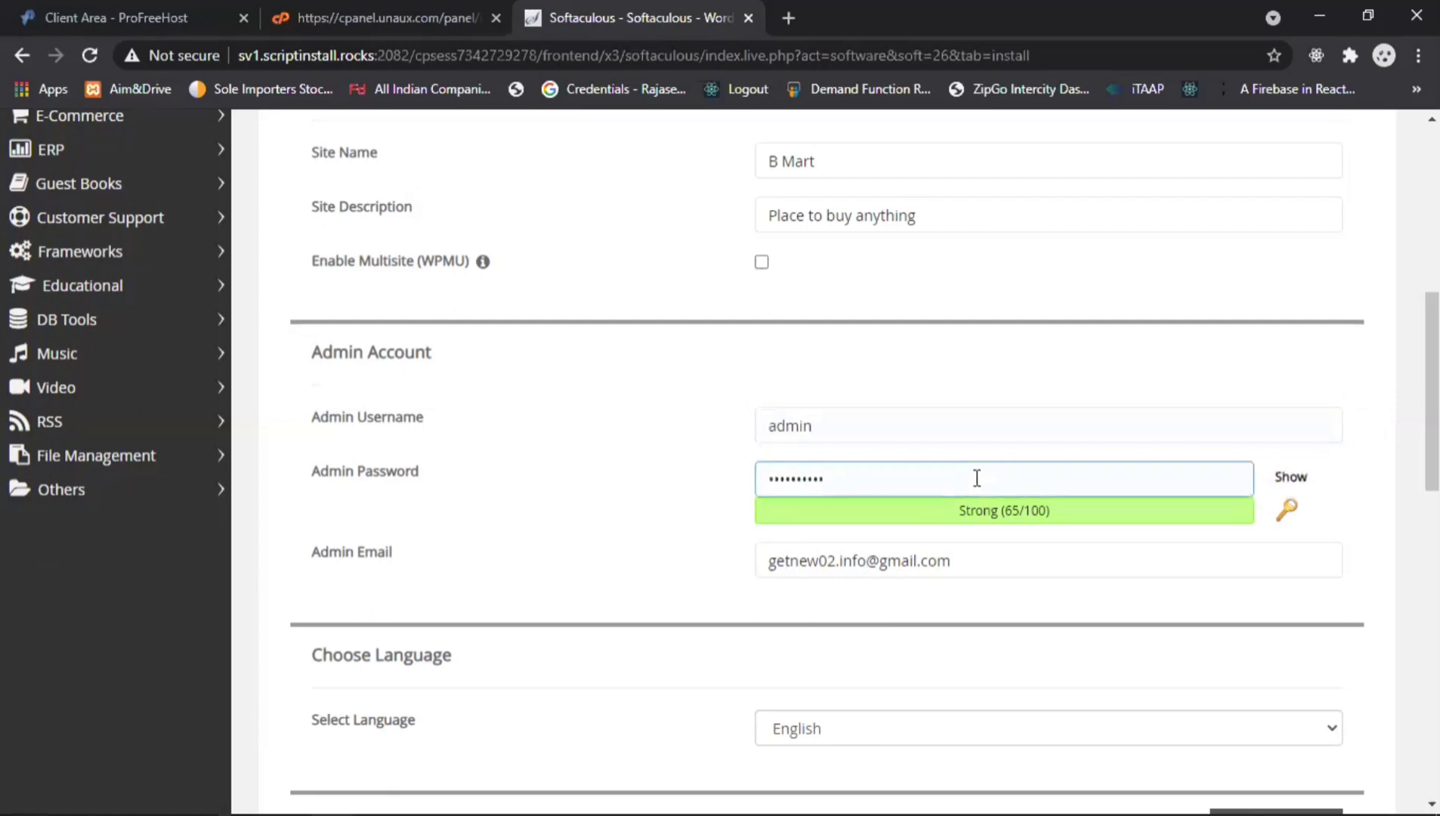
key(ctrl+a)
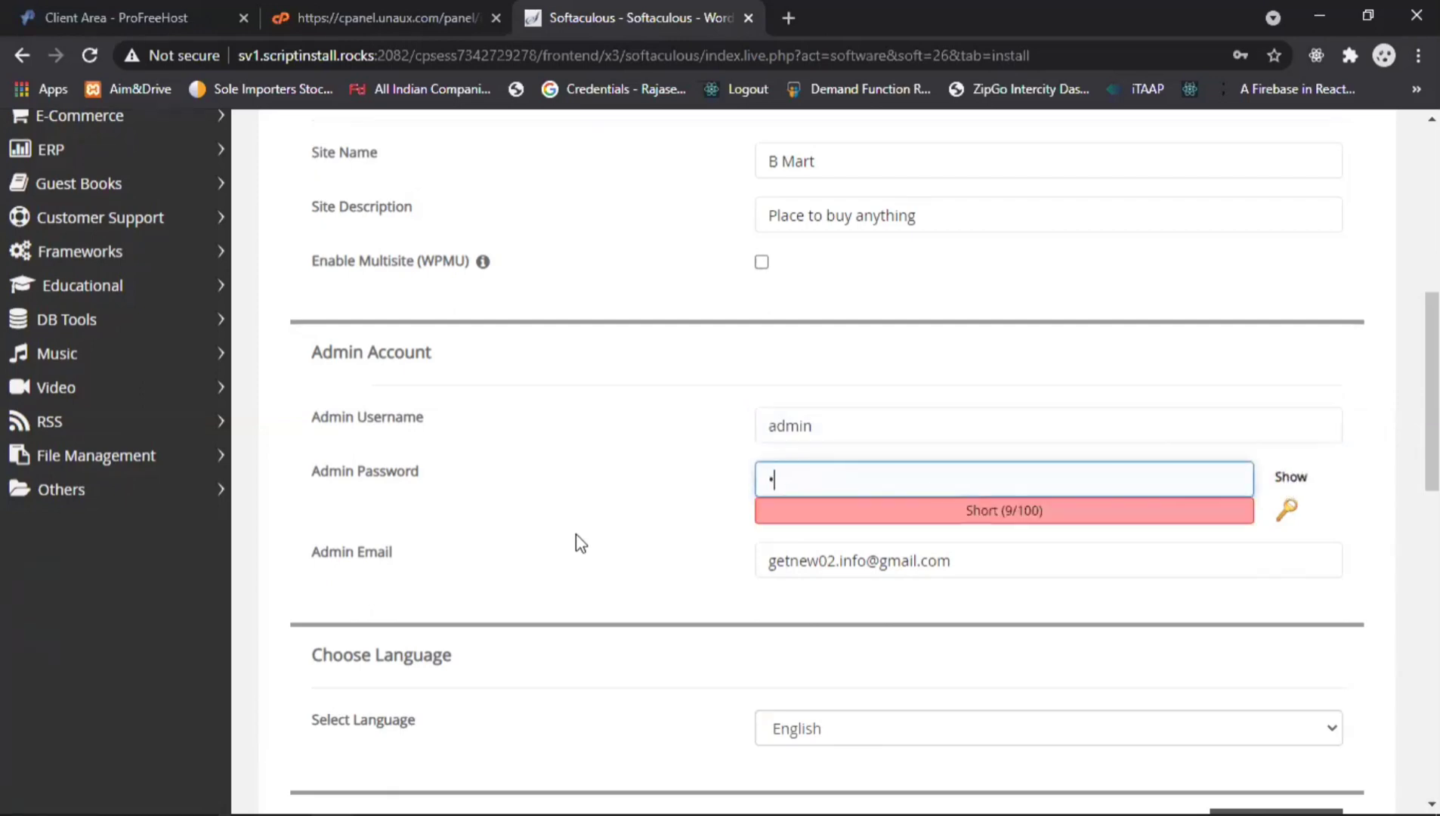
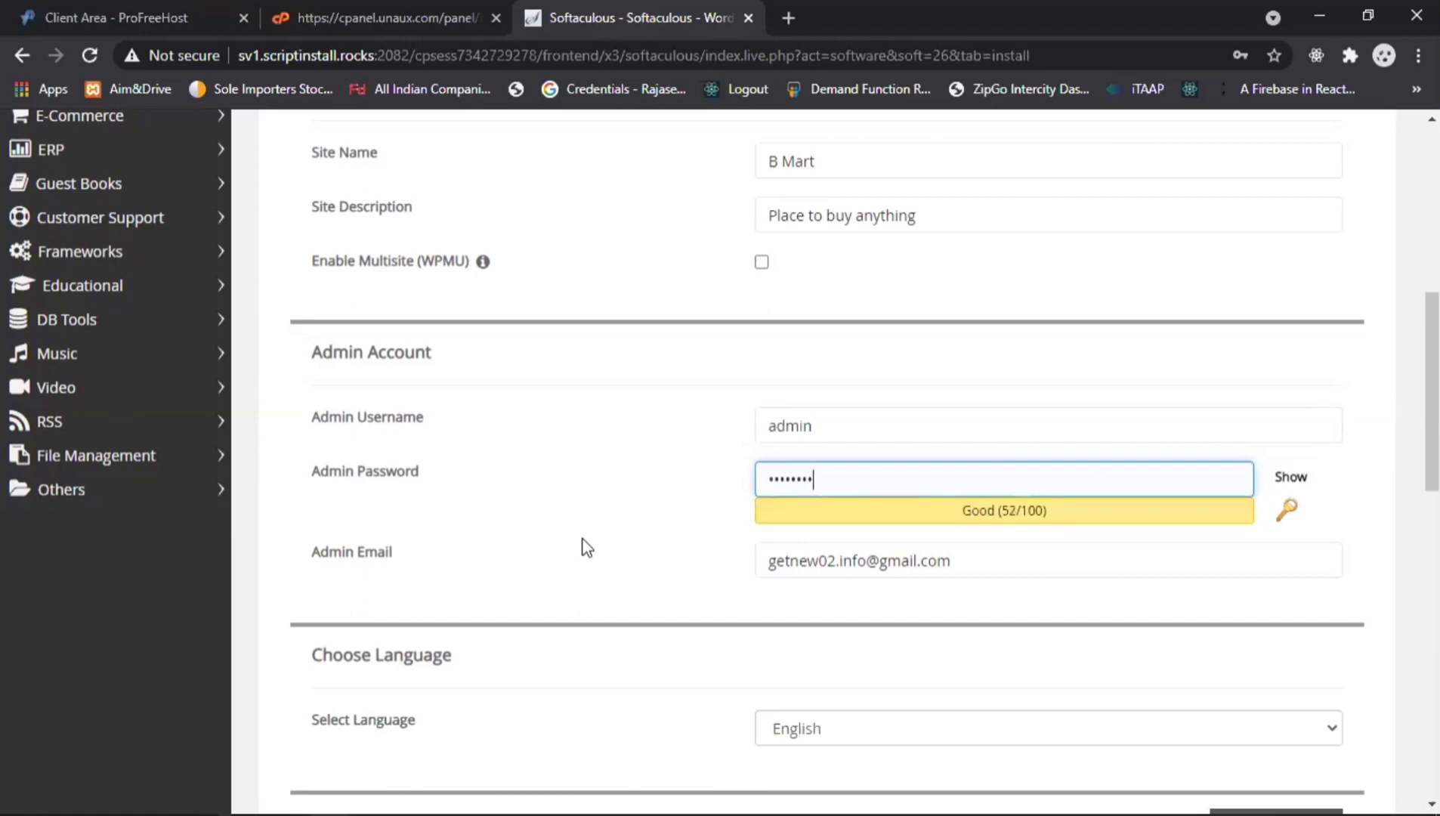
click(714, 621)
scroll(716, 624, down, 3)
scroll(718, 623, down, 3)
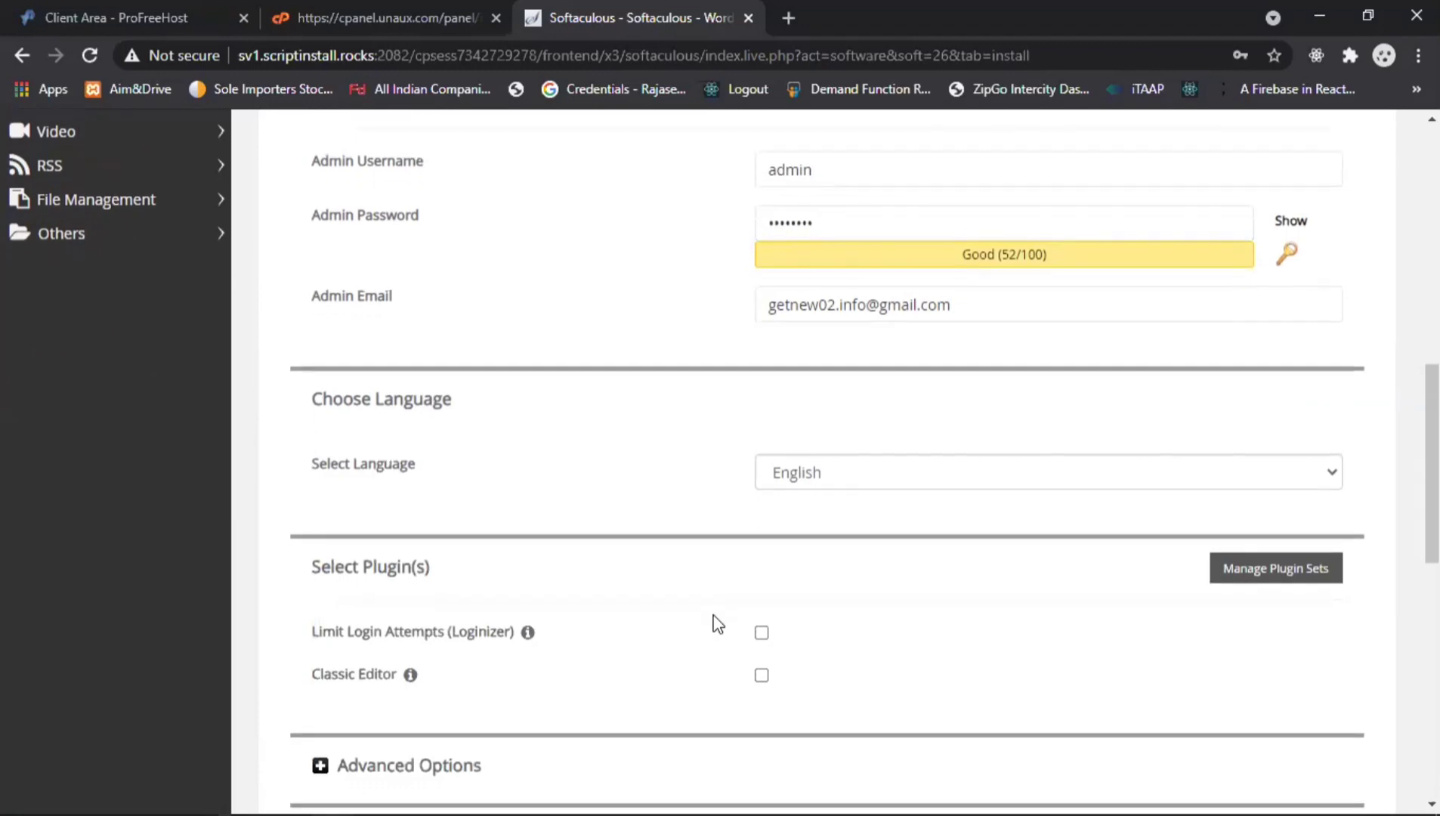
Enable the Classic Editor plugin
scroll(718, 624, down, 1)
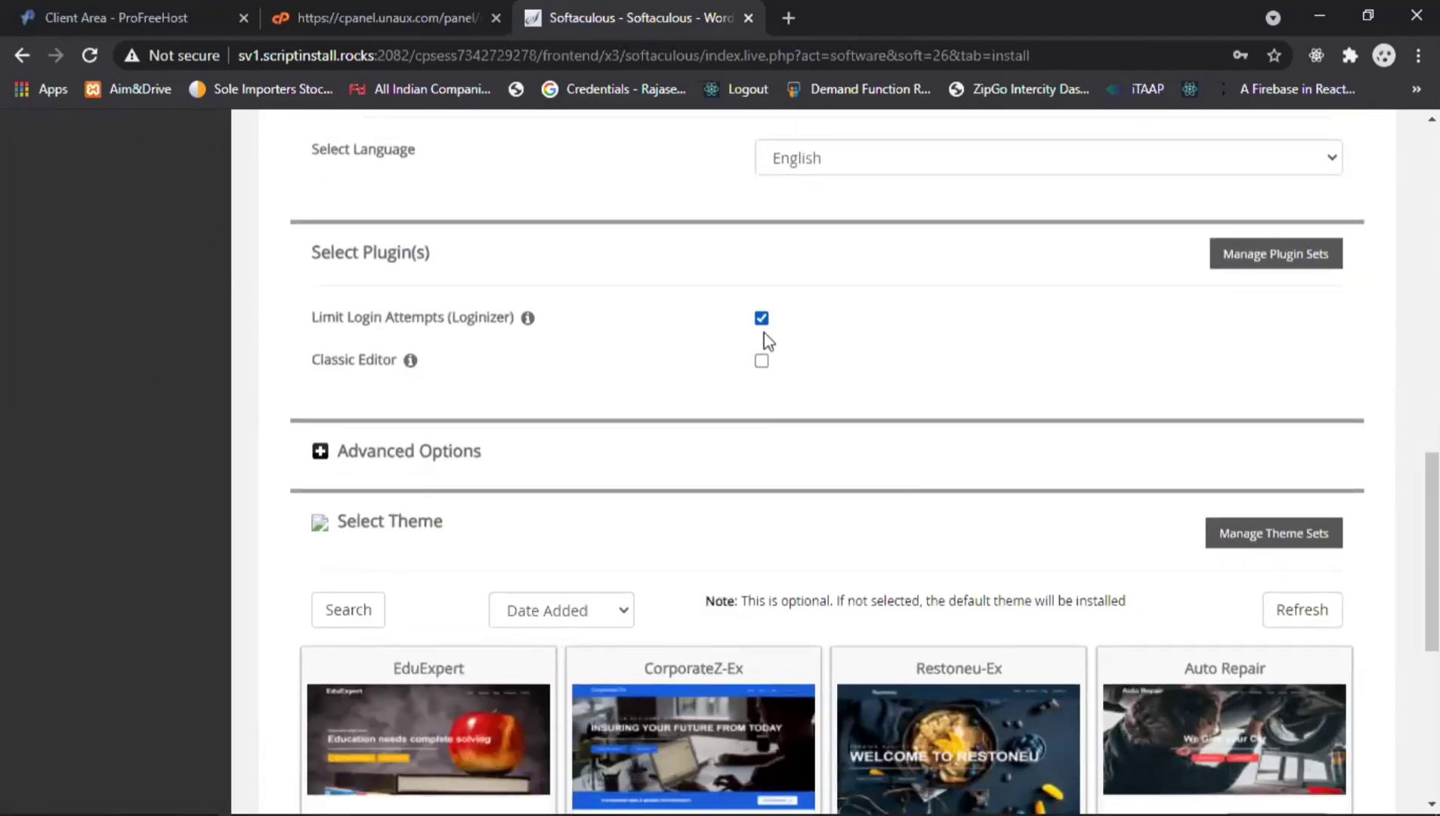
click(762, 360)
scroll(769, 447, down, 1)
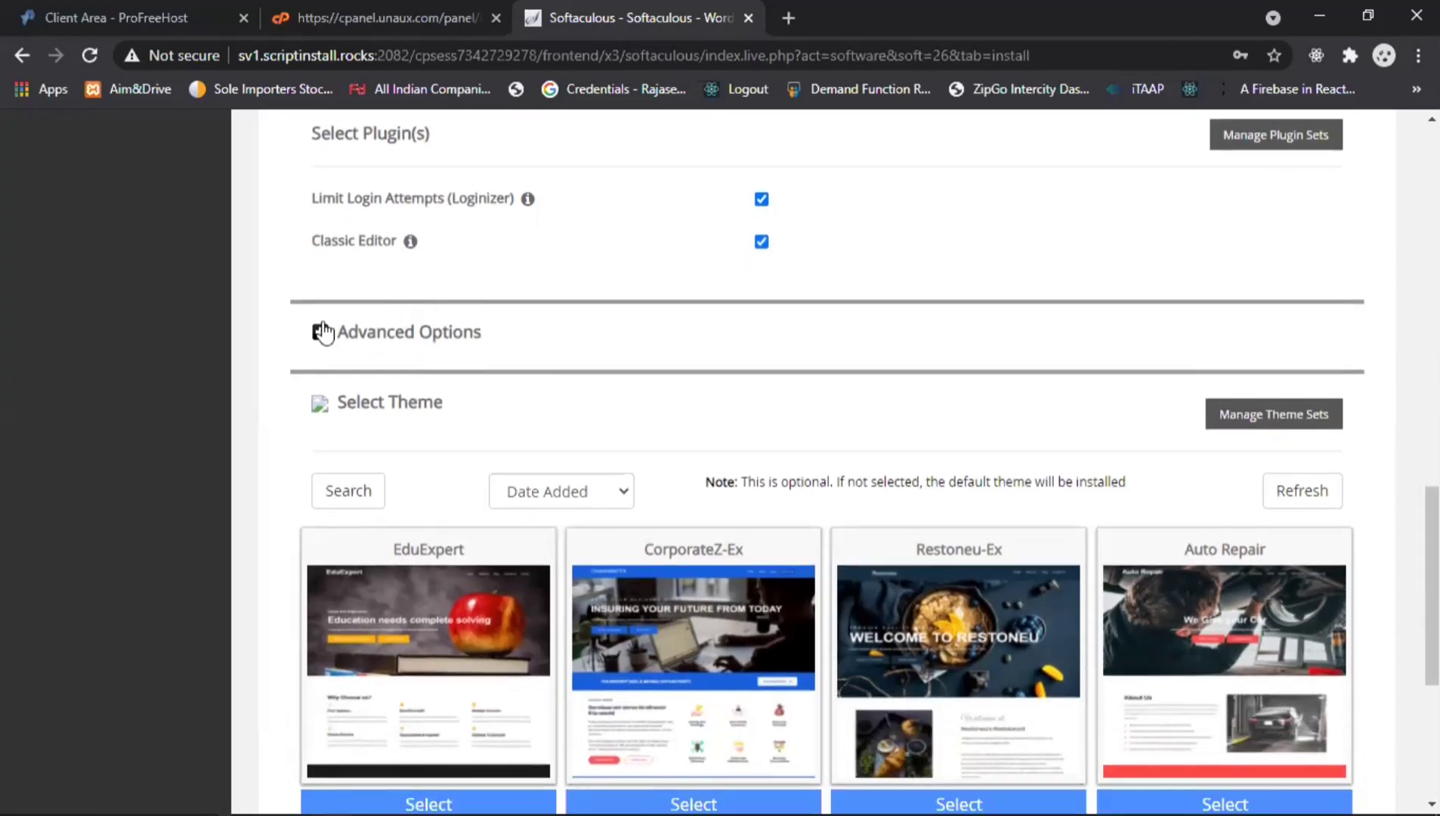
Turn on auto-upgrade for WordPress plugins and themes, keeping Backup Location at Default
click(322, 332)
scroll(715, 508, down, 2)
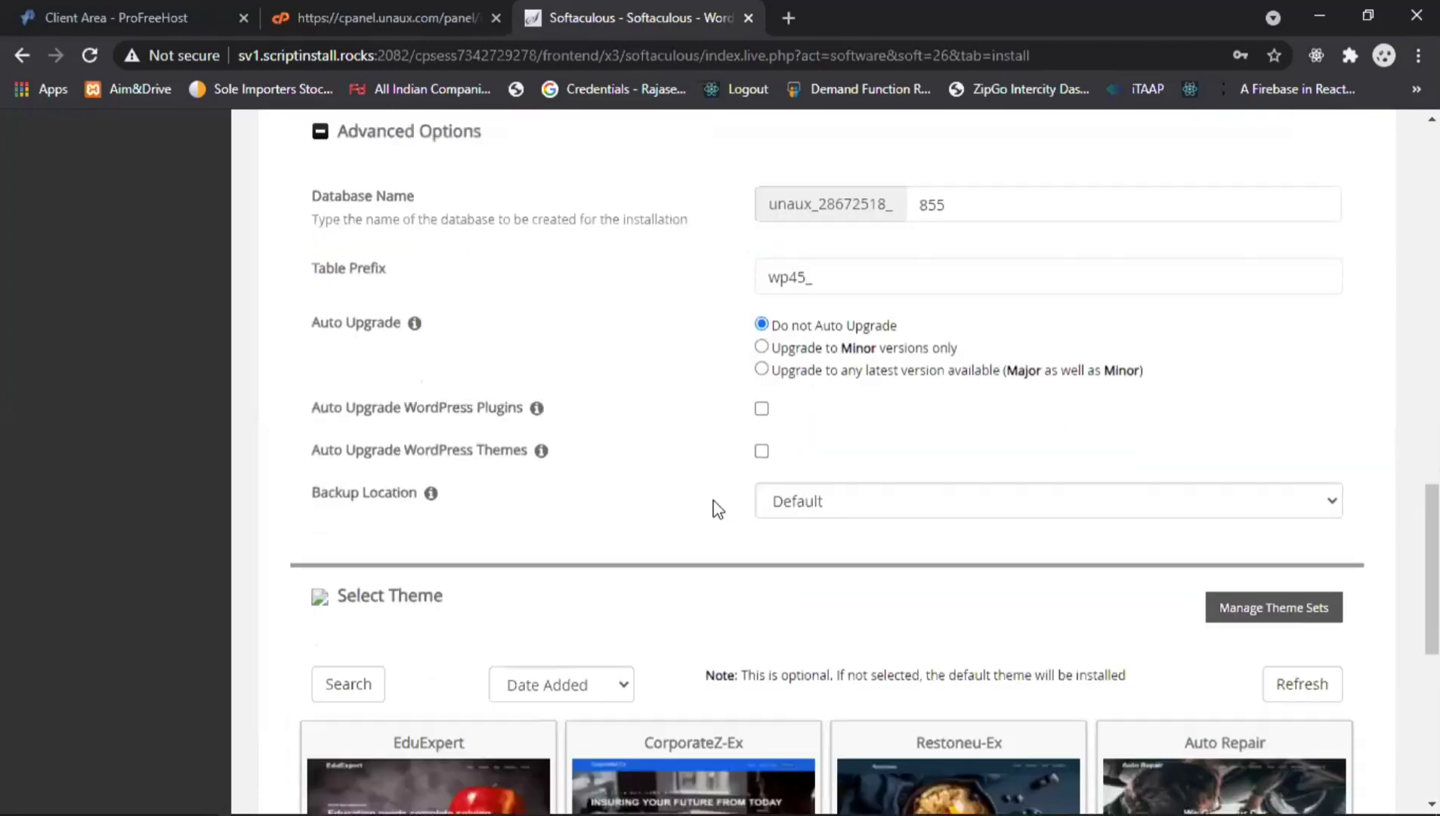
scroll(715, 506, down, 1)
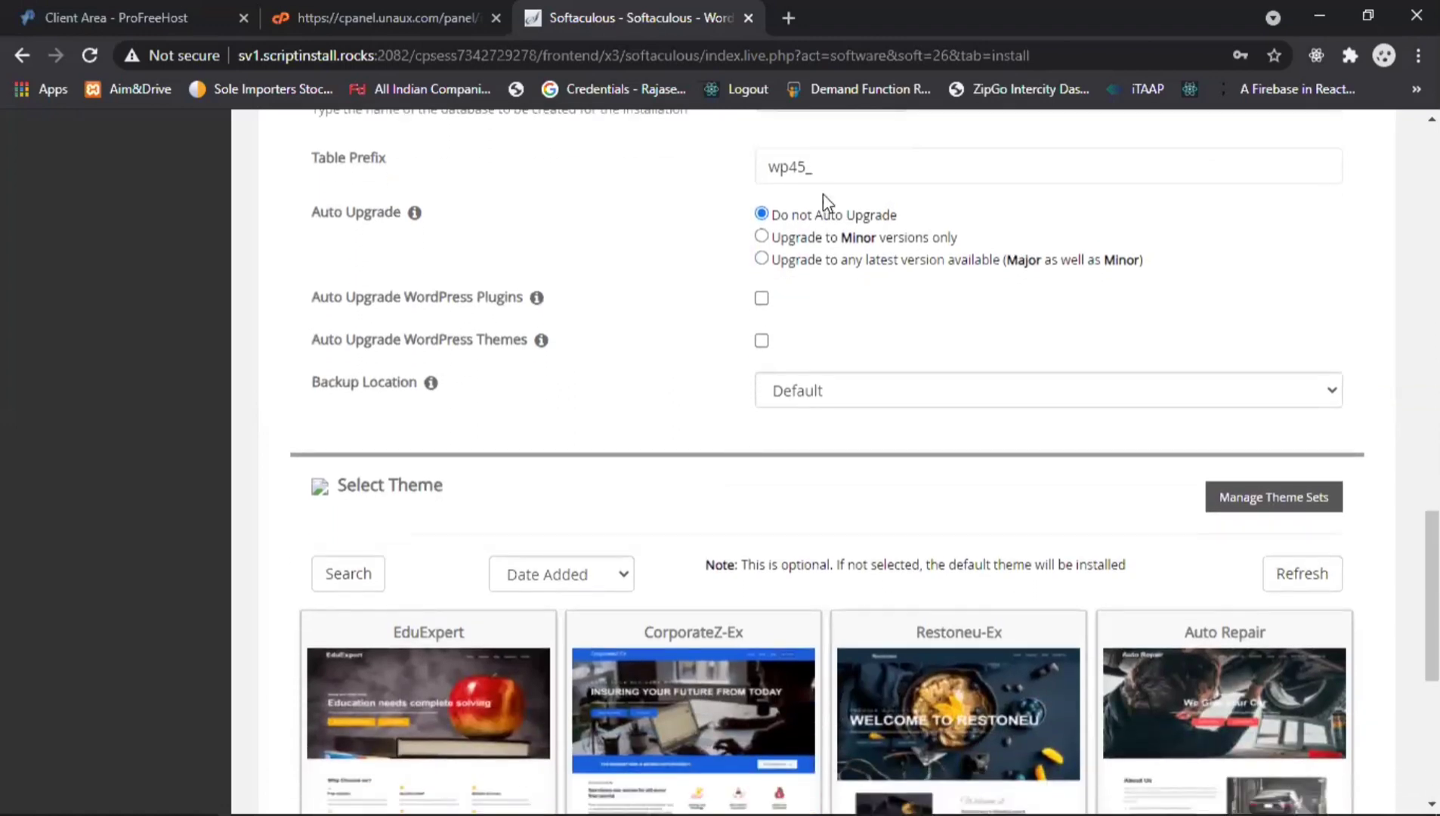
click(762, 299)
click(762, 340)
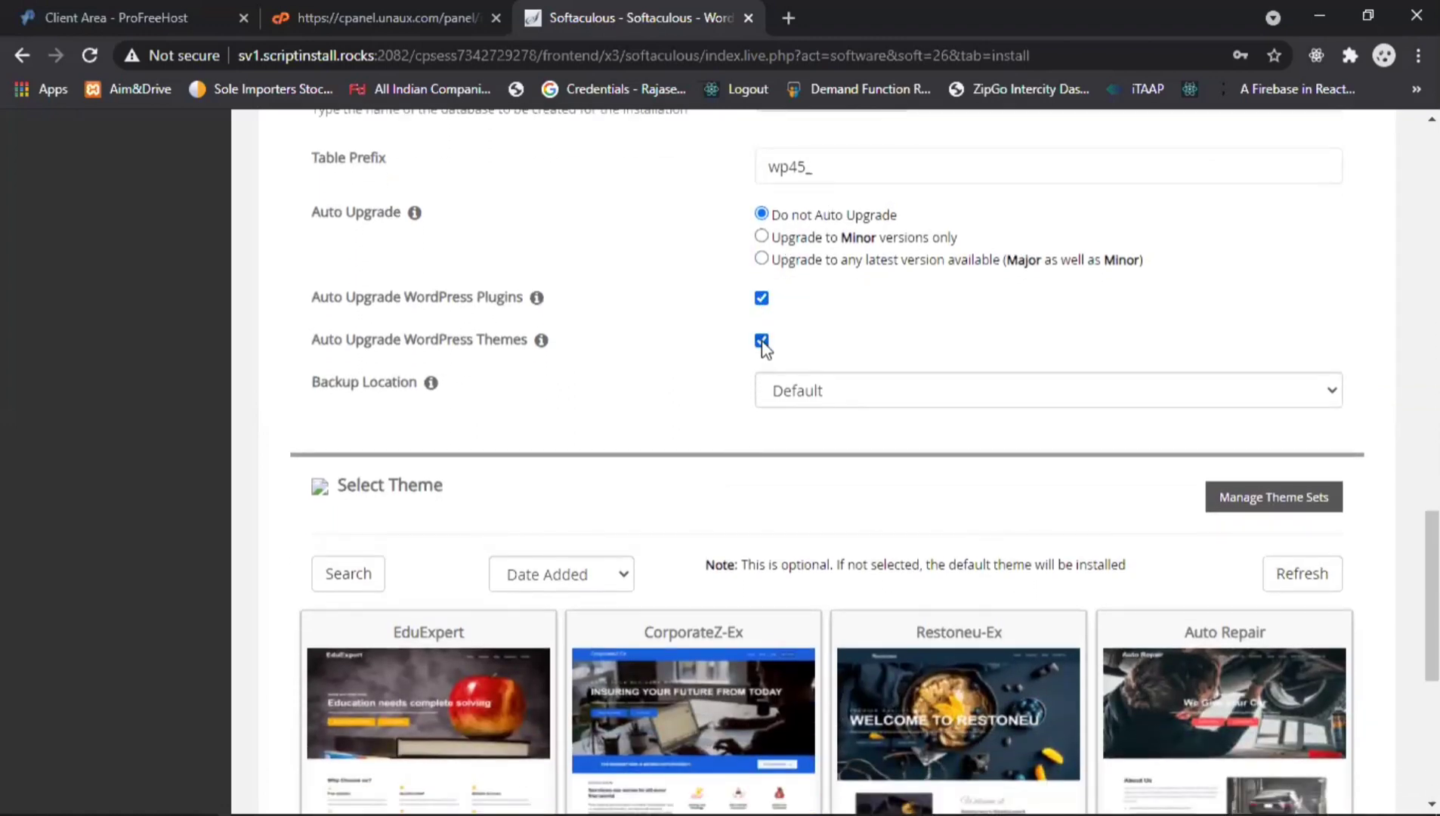
click(844, 391)
click(844, 389)
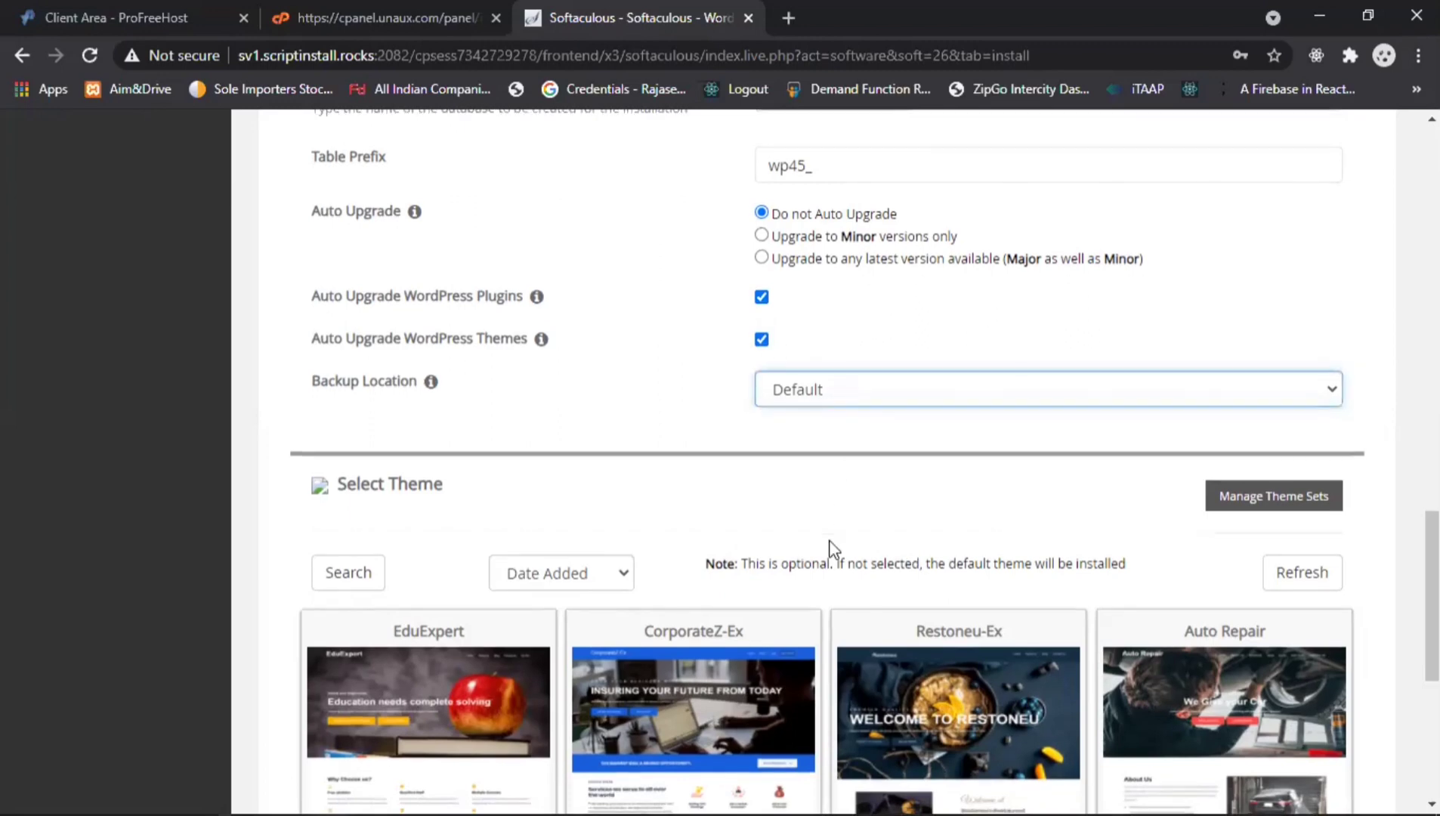
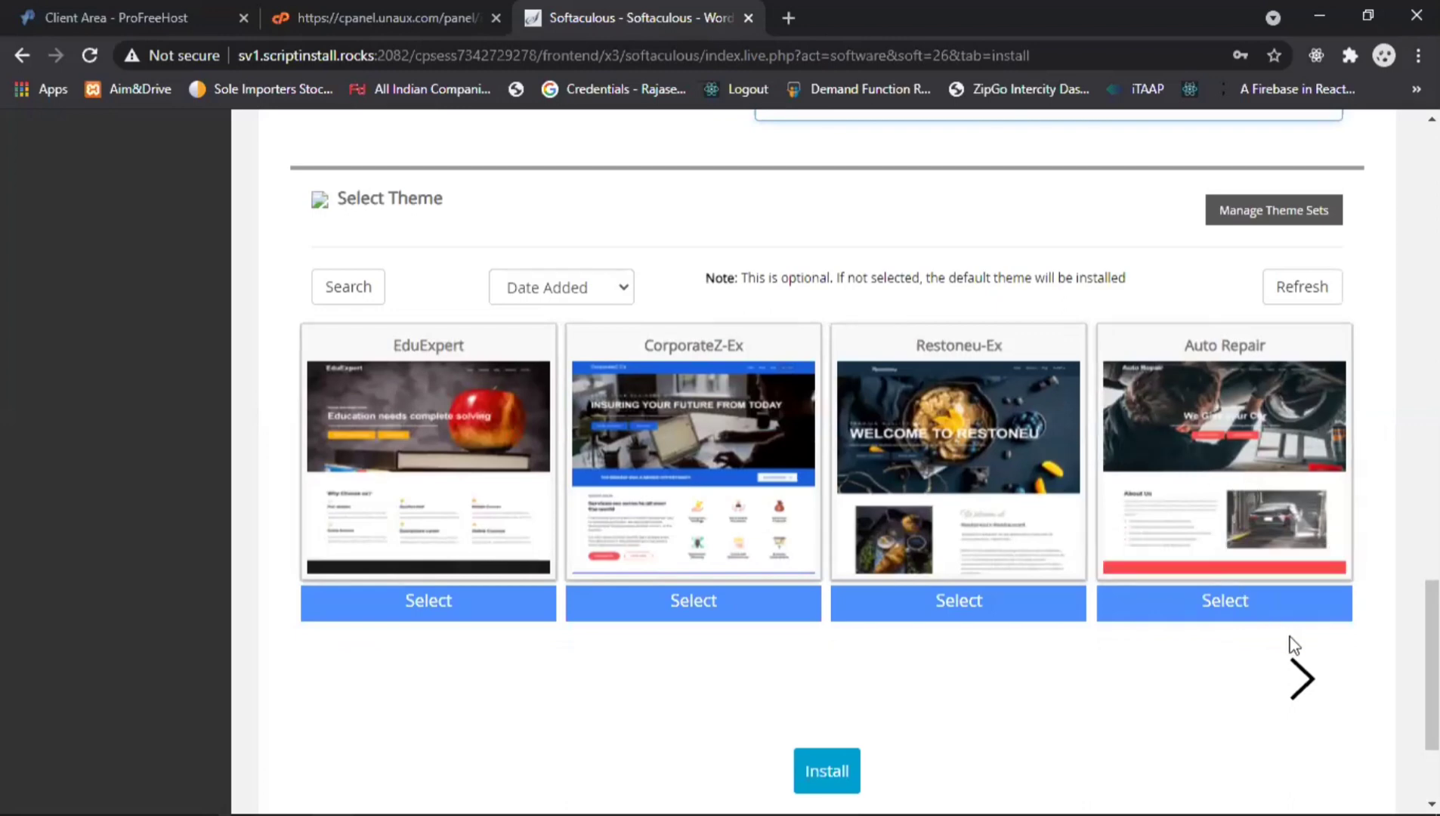
Page through the theme carousel, choose Superb Marketing, and start the WordPress install
click(1308, 677)
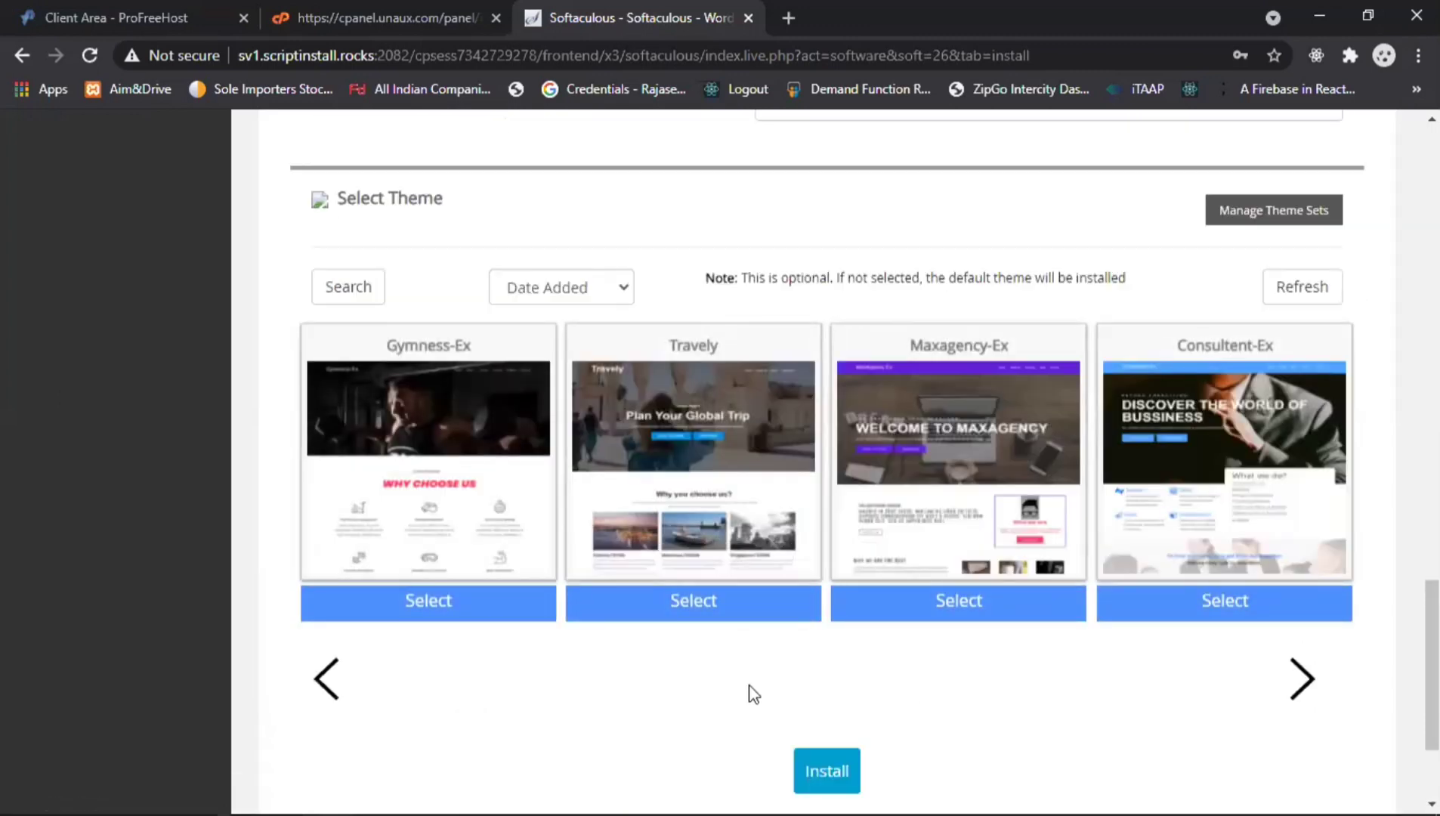
click(1305, 677)
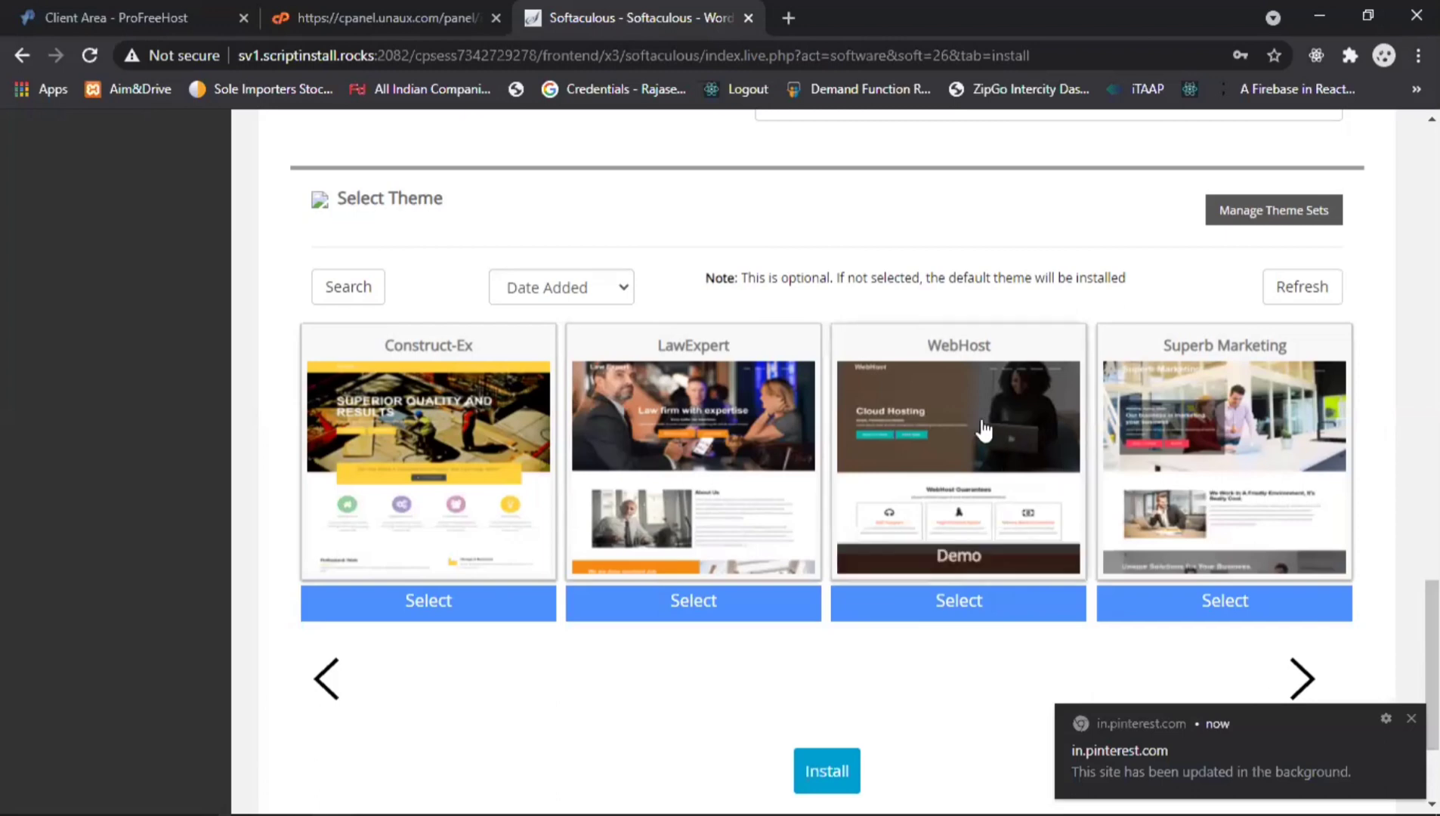
click(1032, 433)
click(1224, 437)
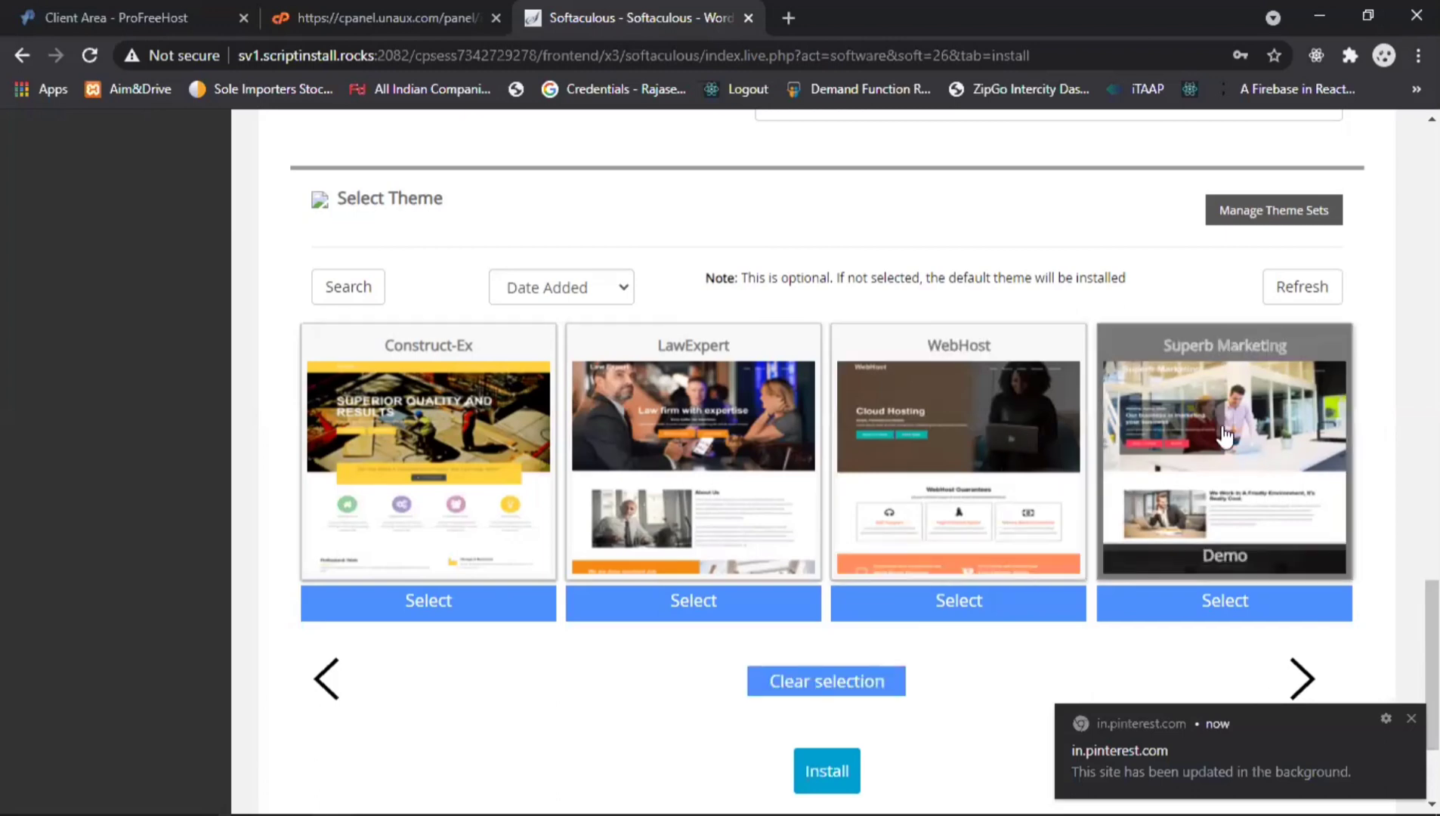
click(826, 770)
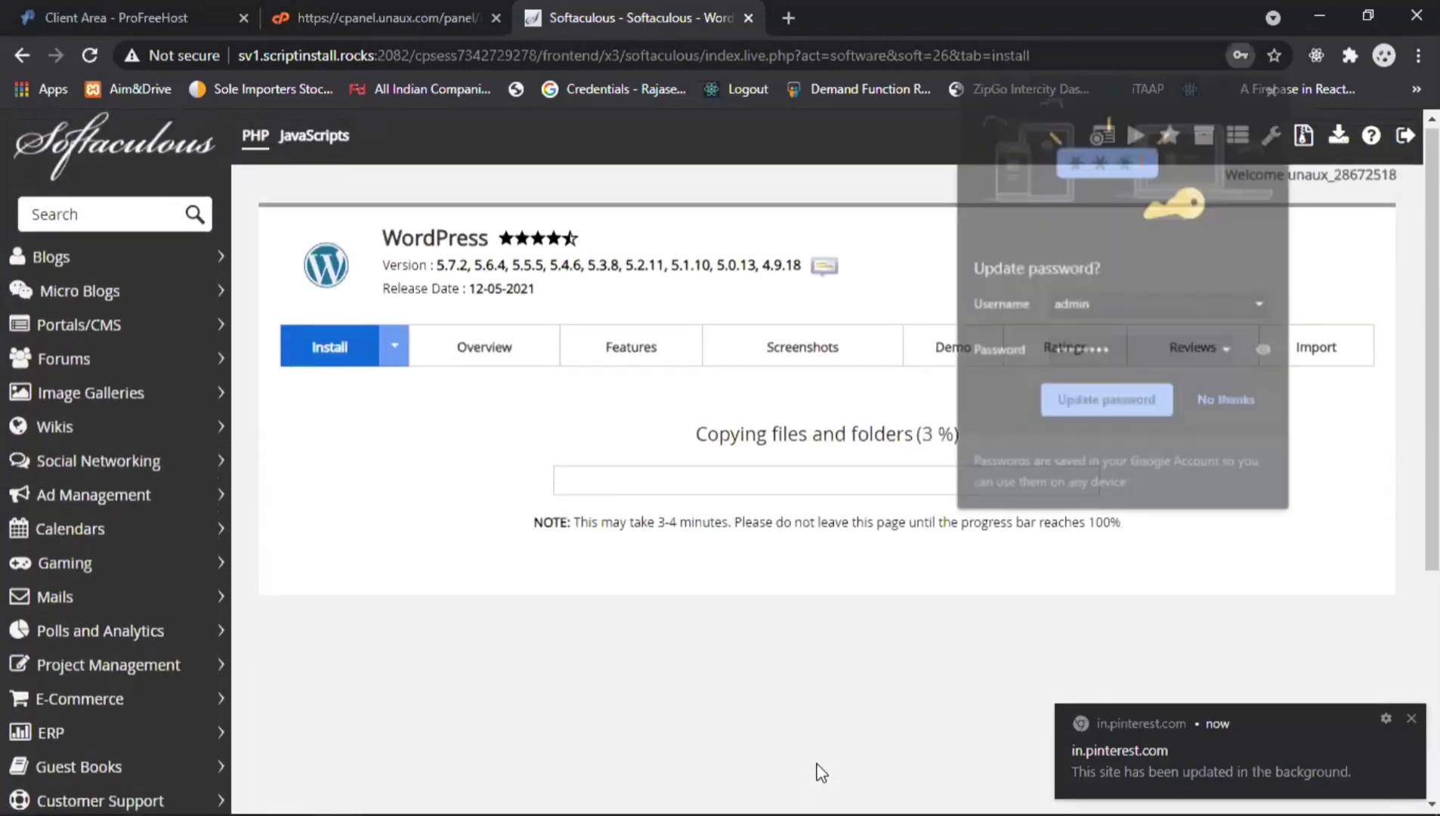
Dismiss the password and update prompts, then open the Administrative URL in a new tab
click(1227, 401)
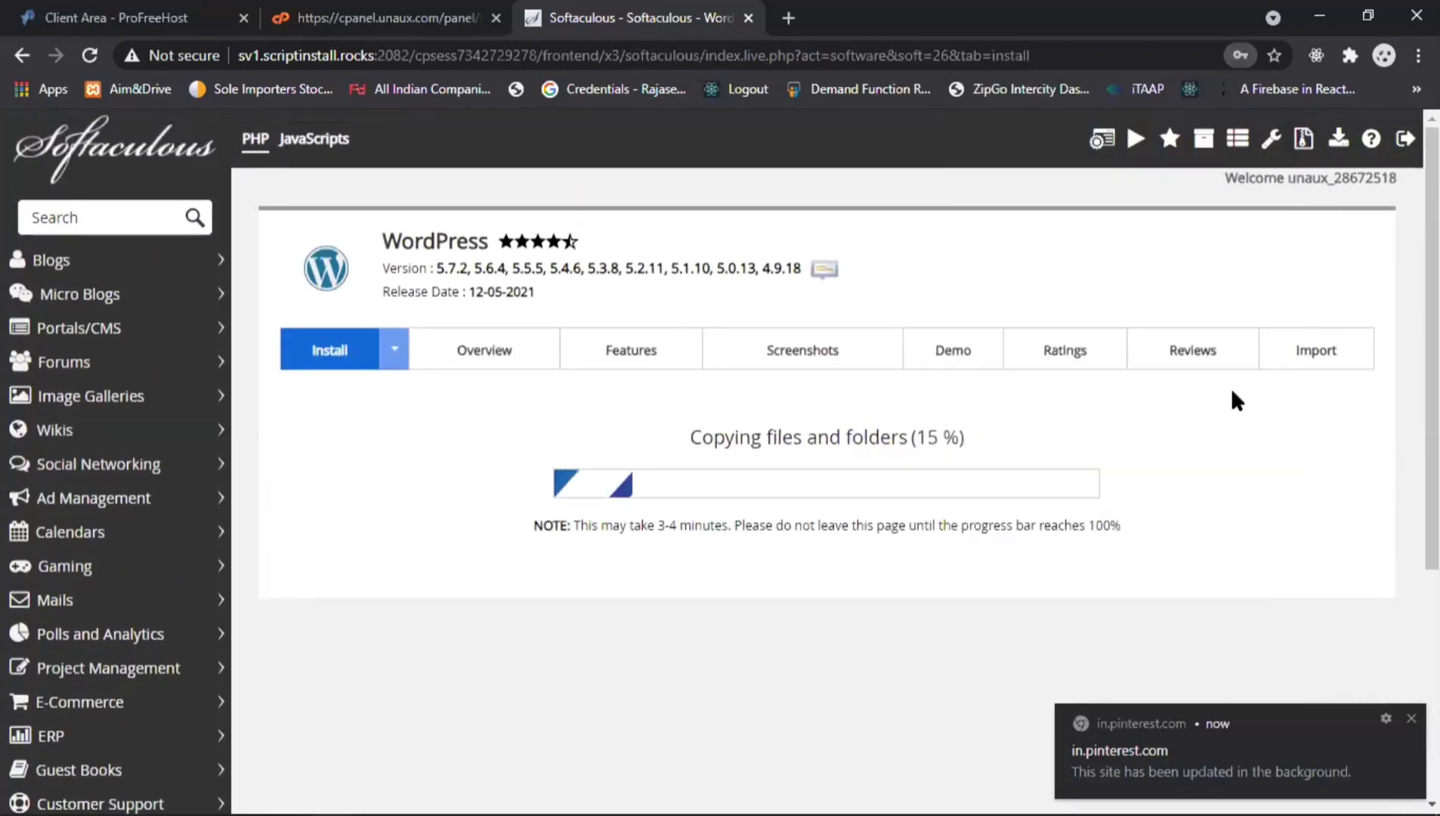
click(1411, 717)
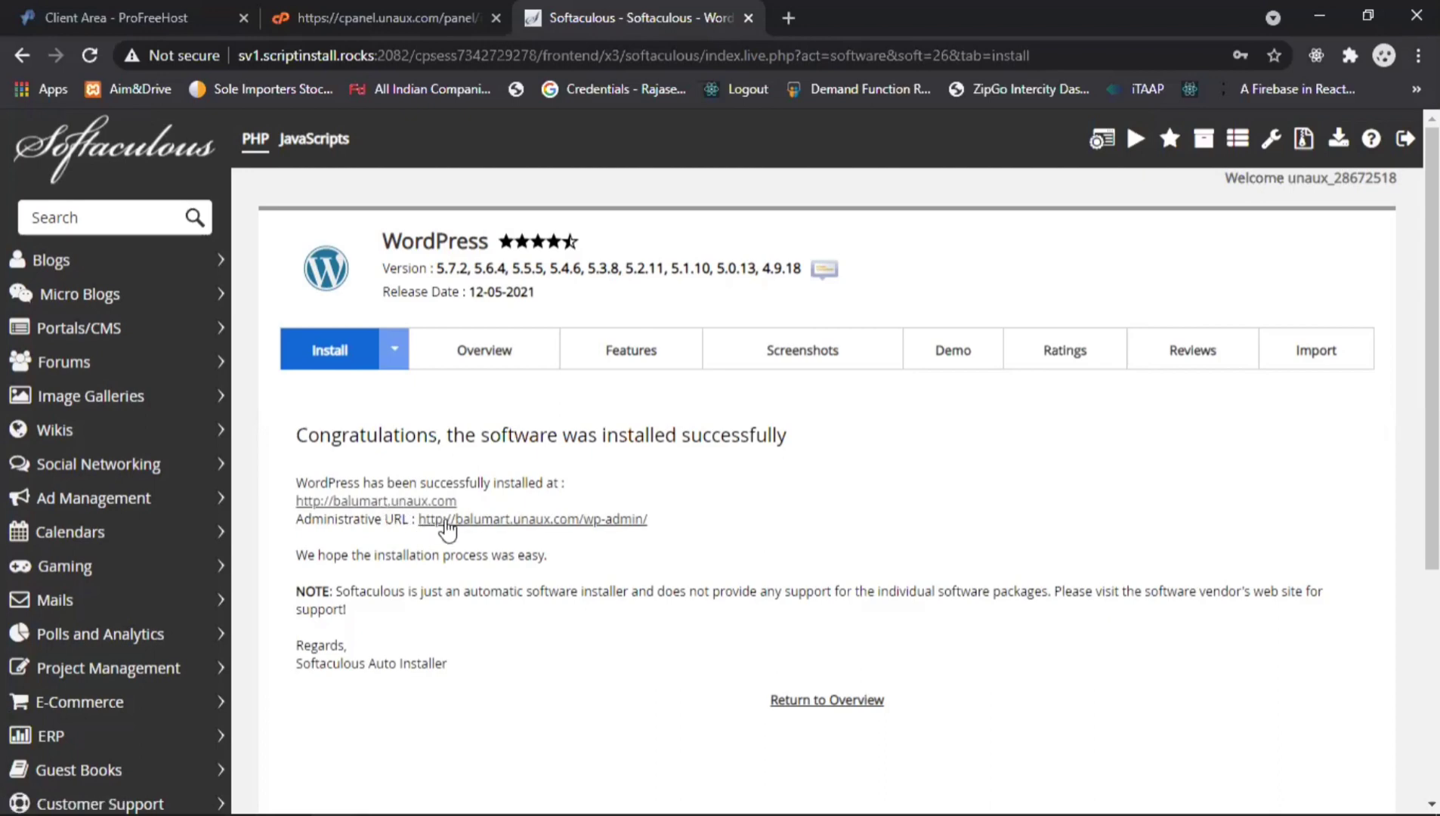
right_click(523, 521)
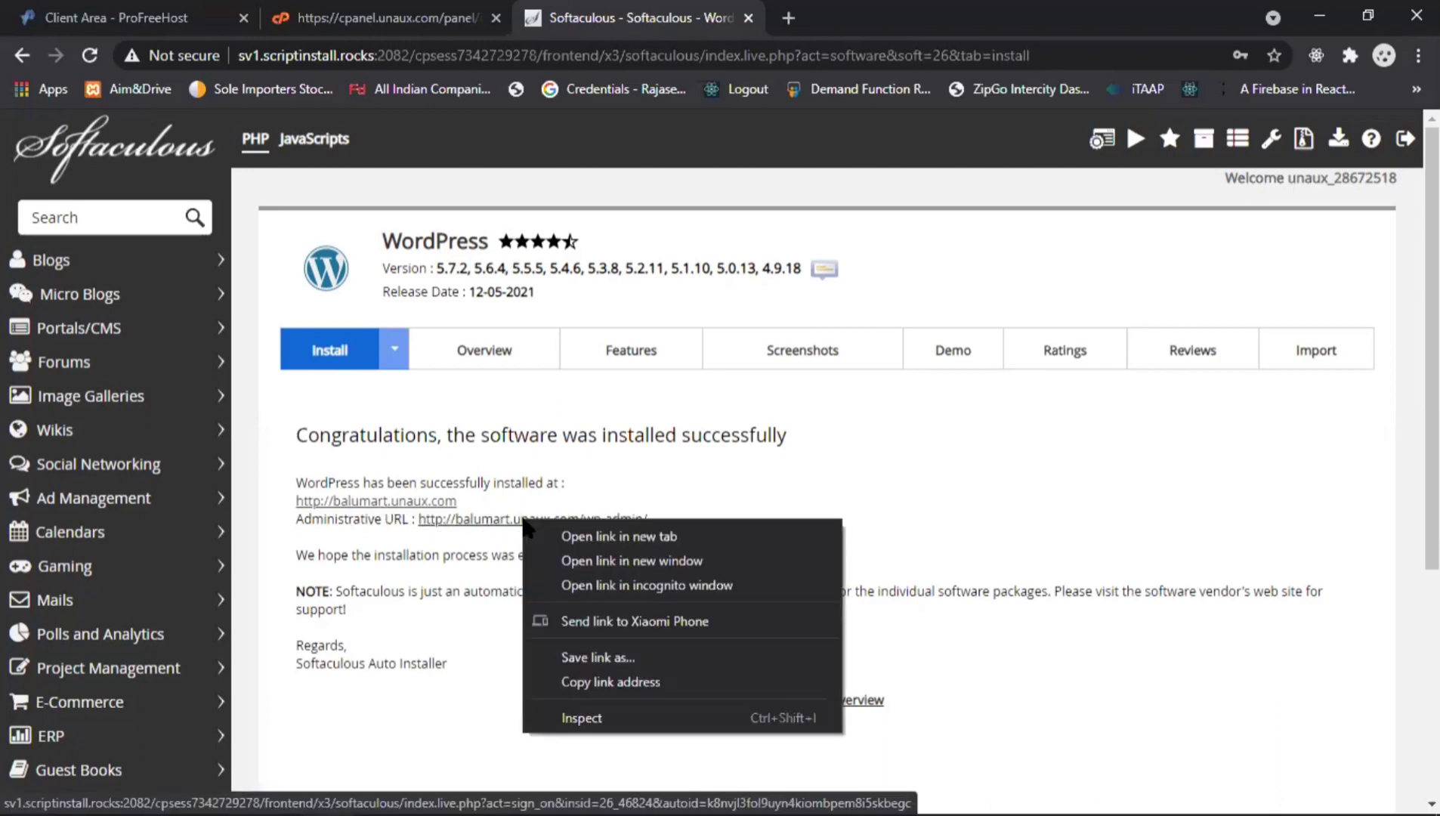
click(600, 538)
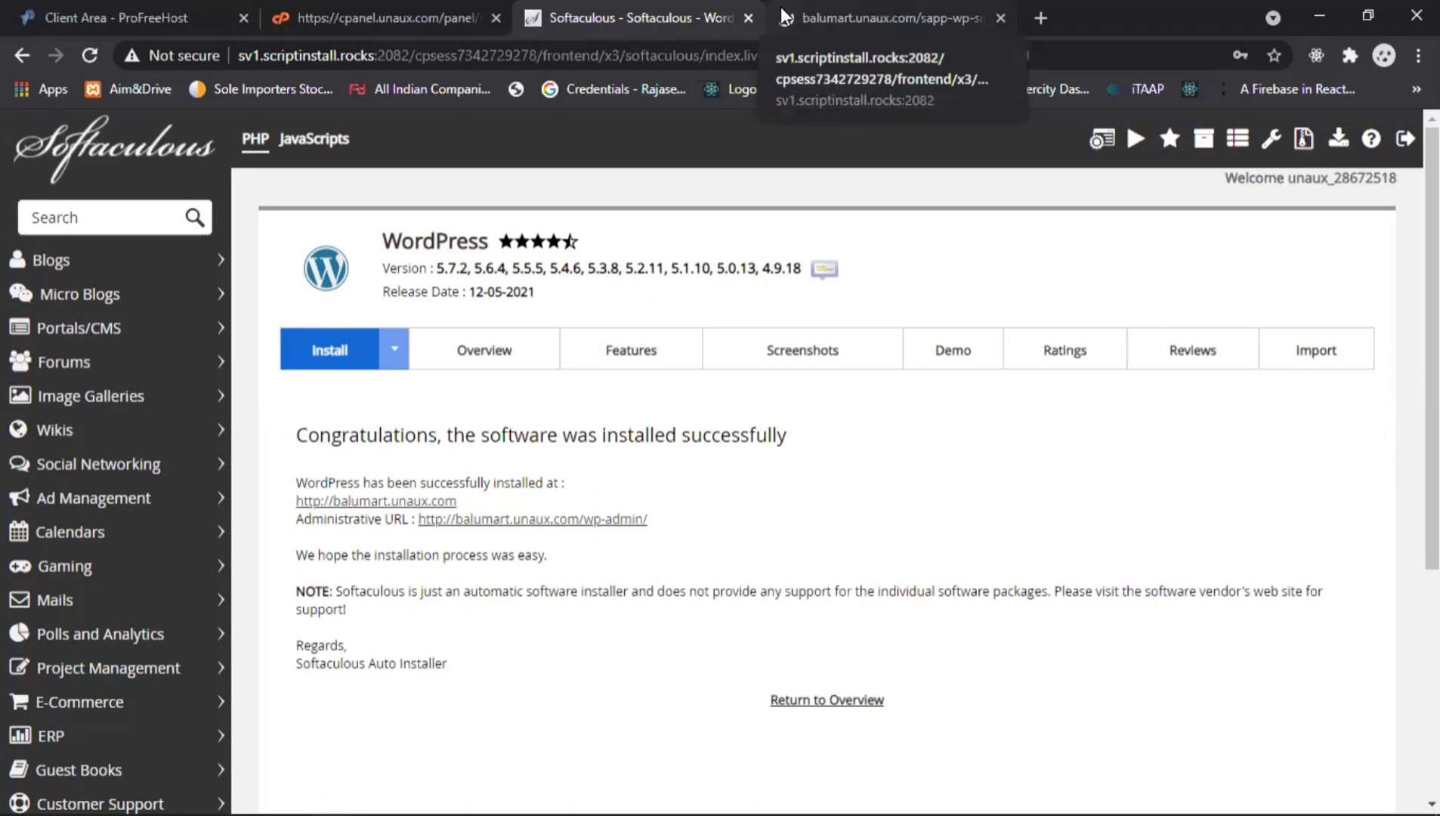
Switch to the Dashboard ‹ B Mart tab and visit the live B Mart site
click(822, 22)
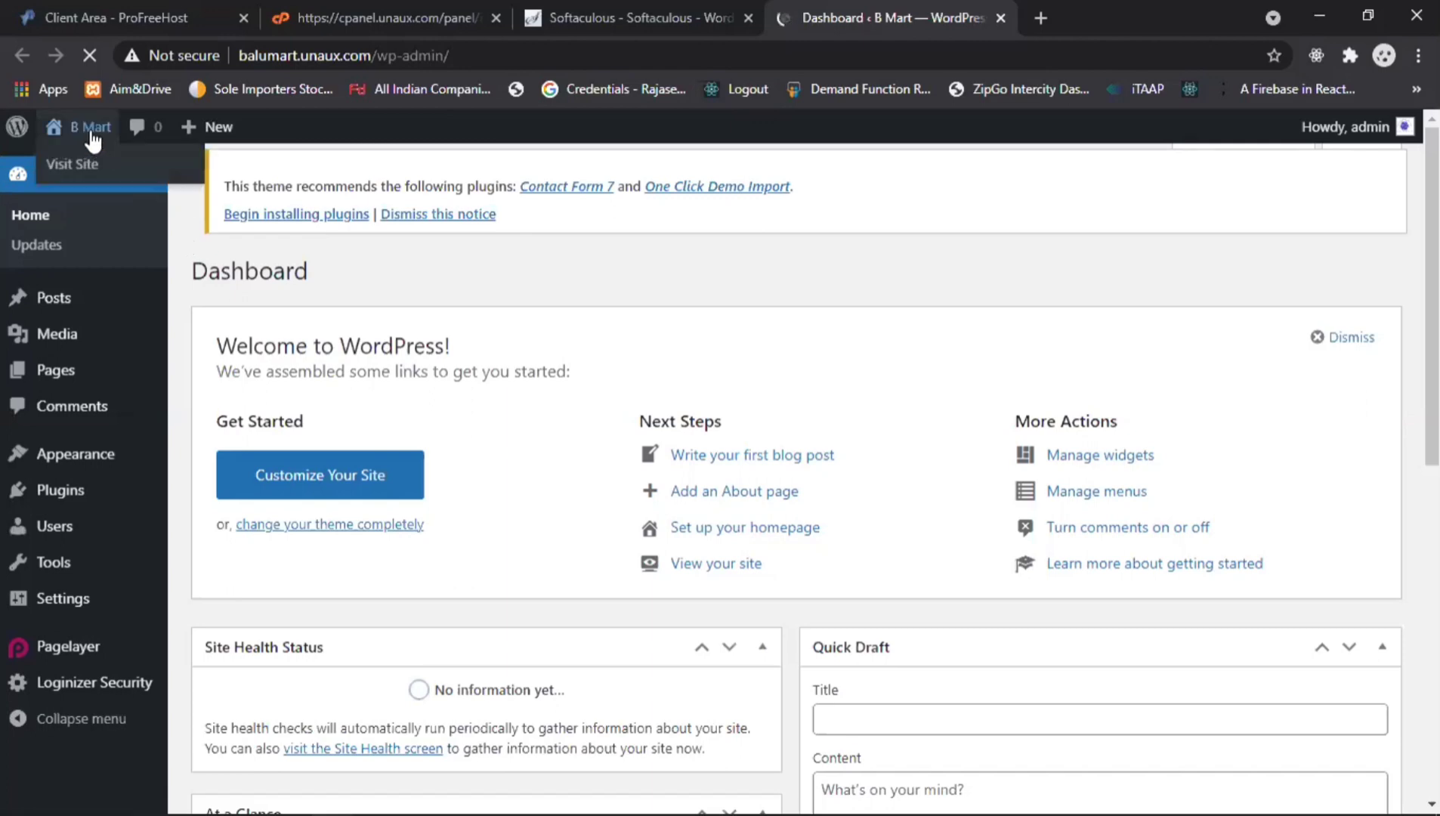
mouse_move(87, 127)
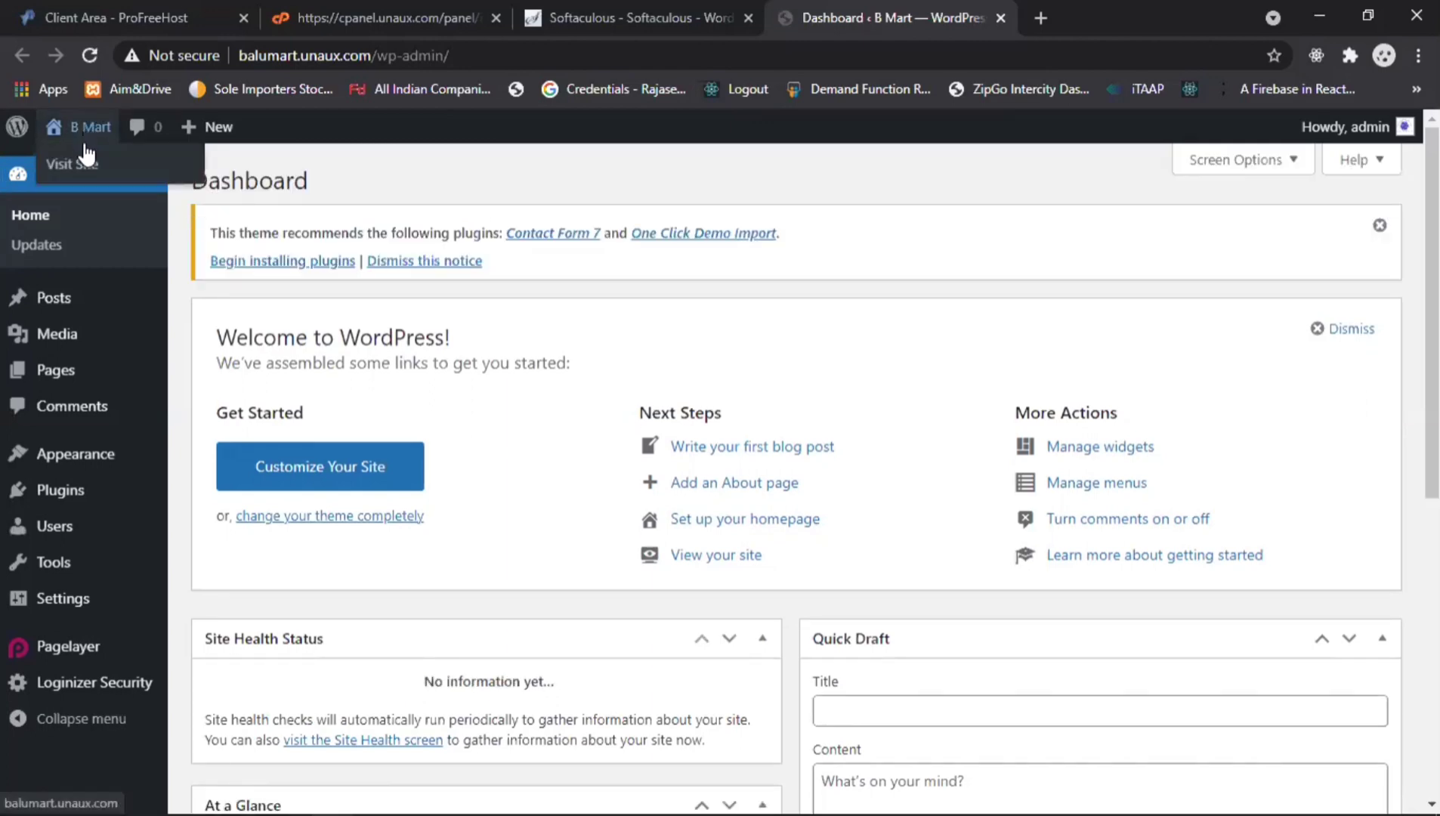
click(87, 171)
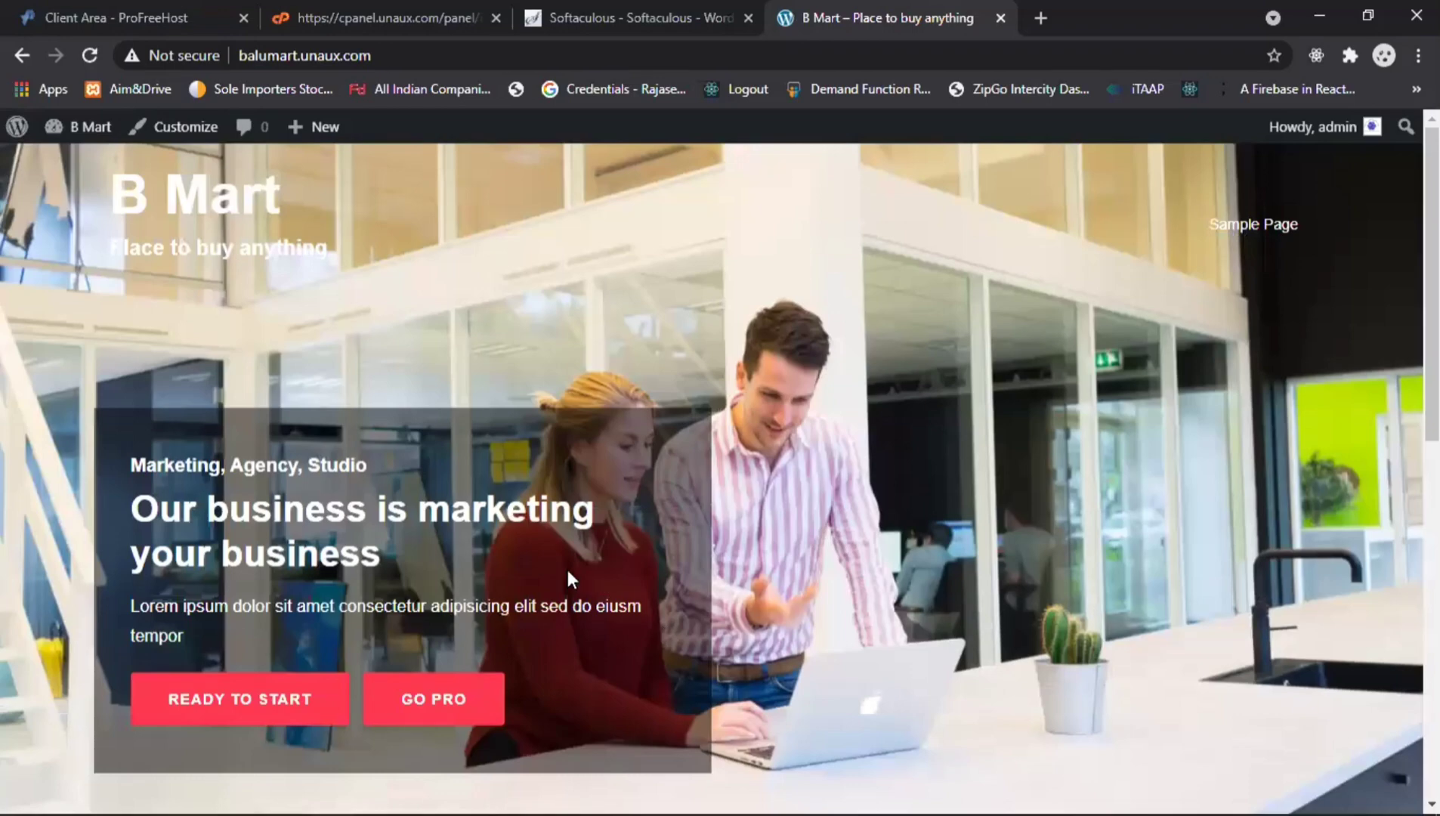
Scroll down the B Mart home page and jump back to the top
scroll(567, 568, down, 9)
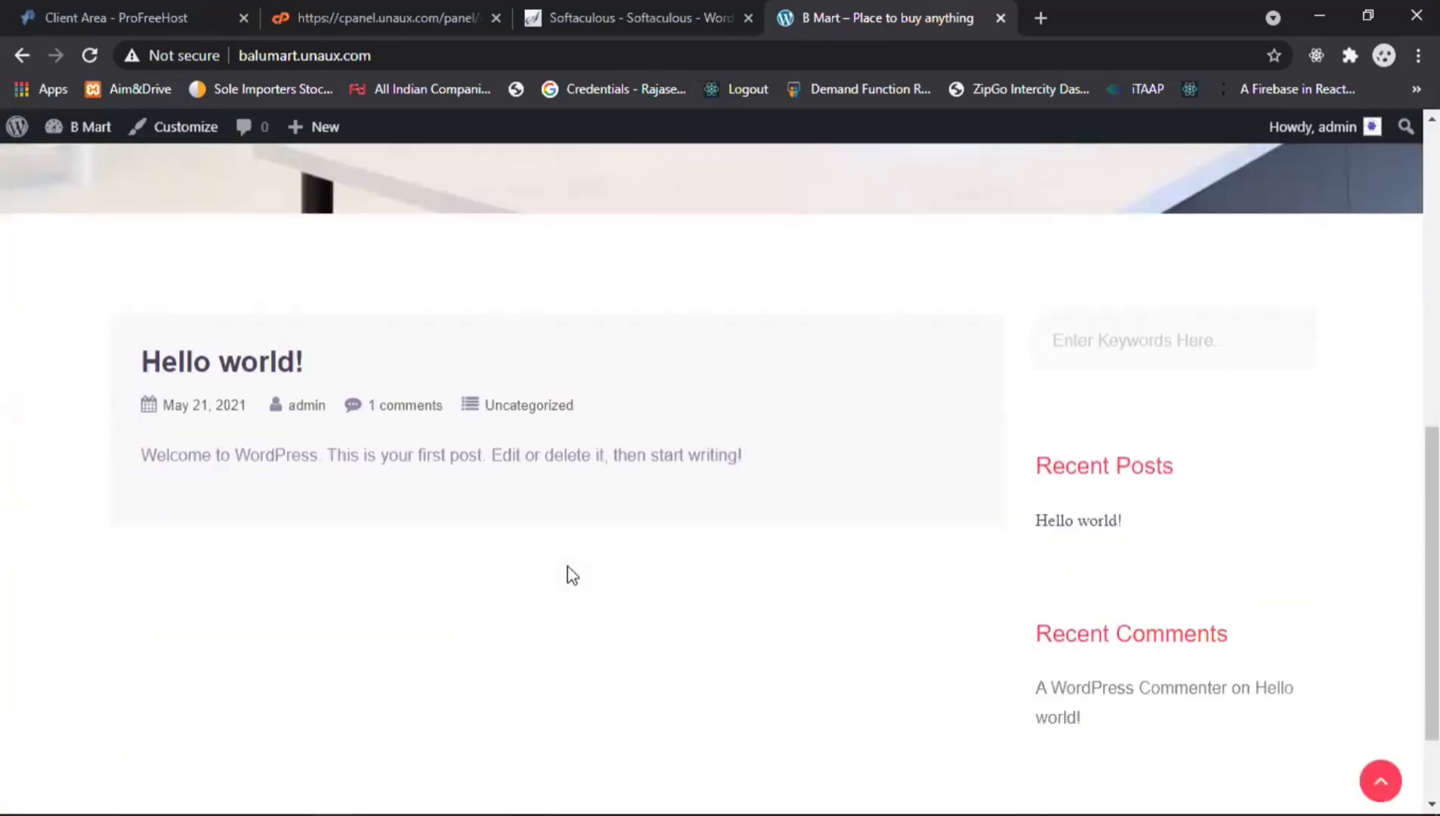
scroll(572, 576, down, 2)
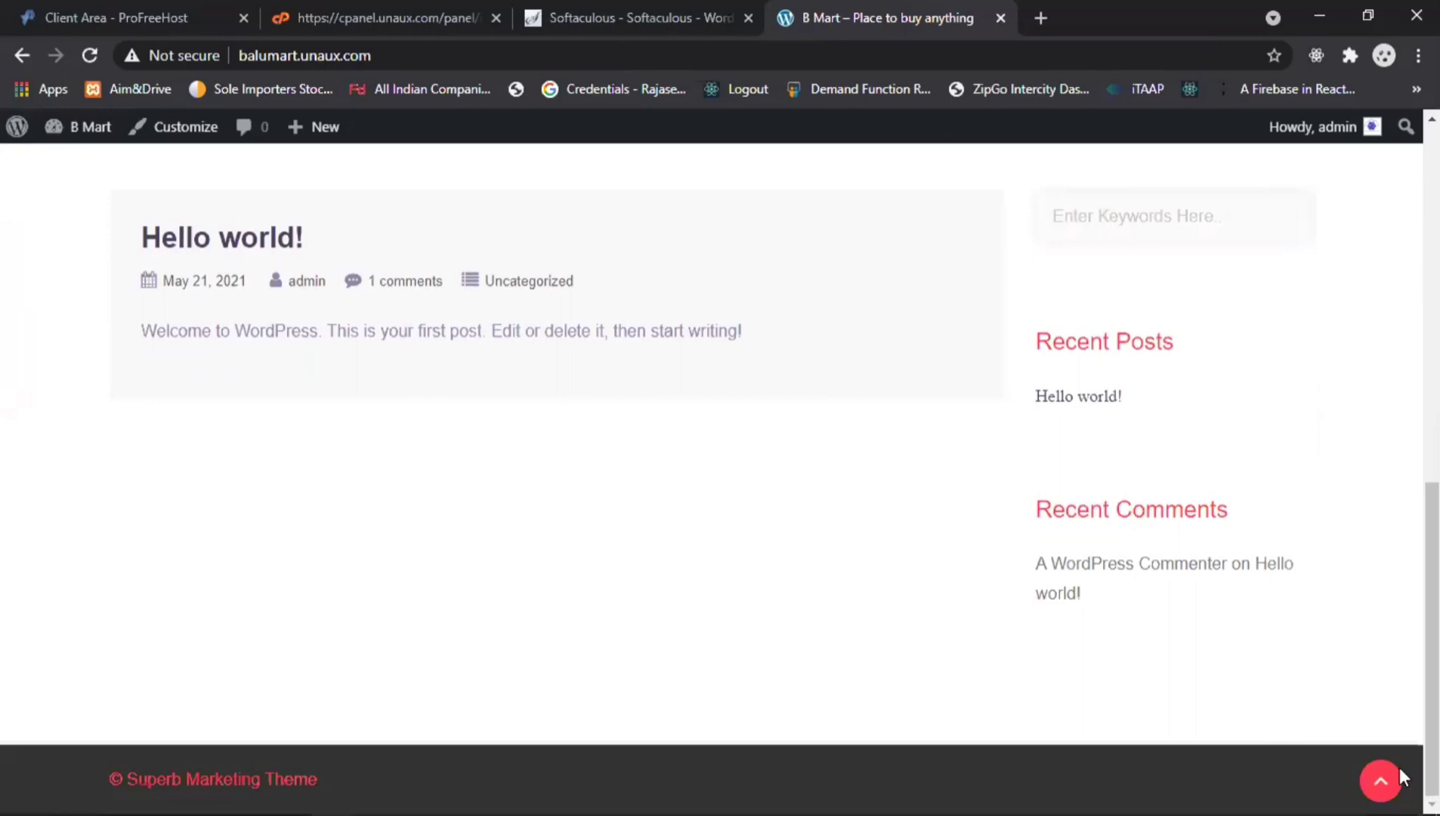
click(1379, 781)
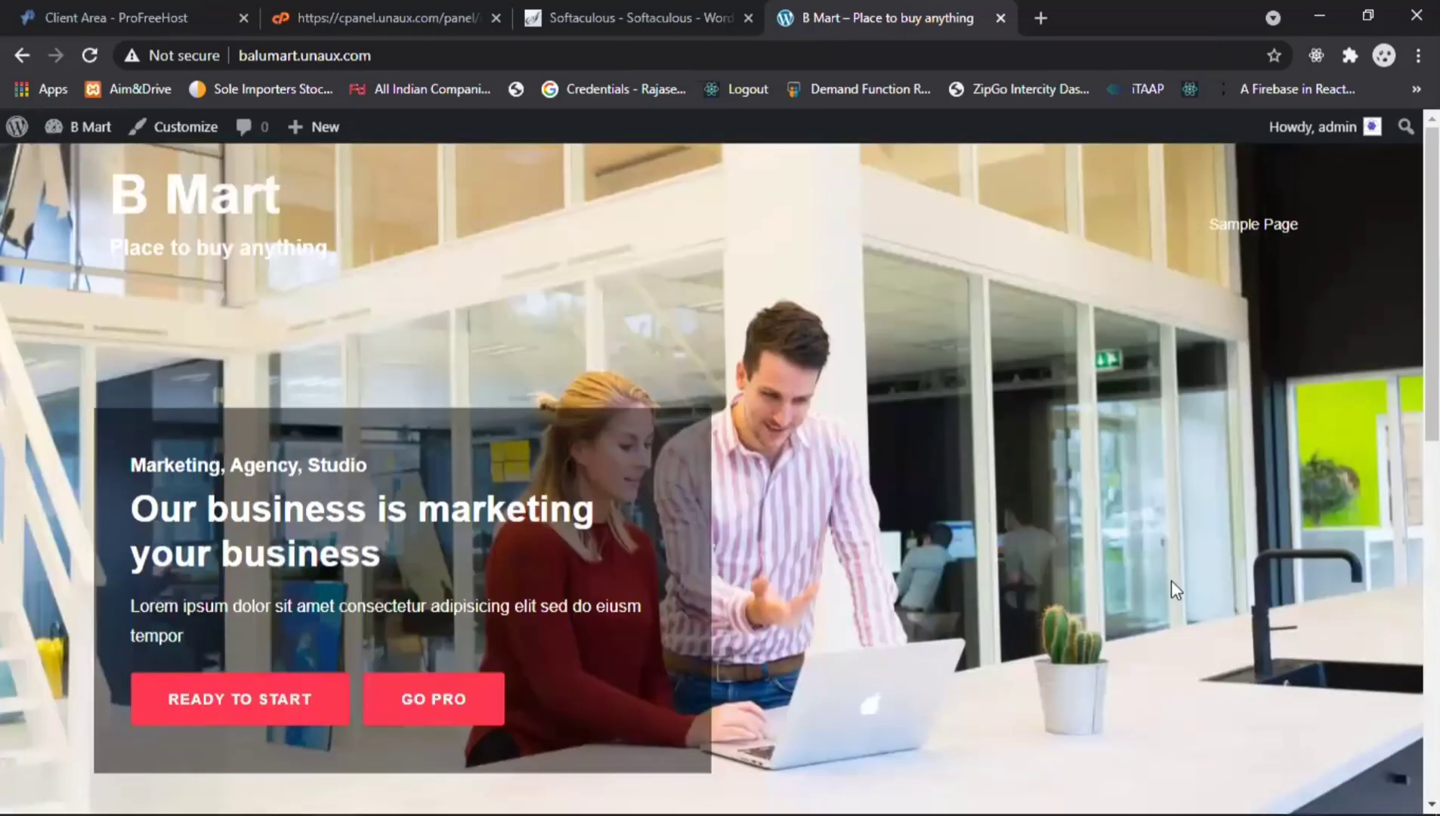
Open the Sample Page and scroll through its example About-page text
click(1251, 224)
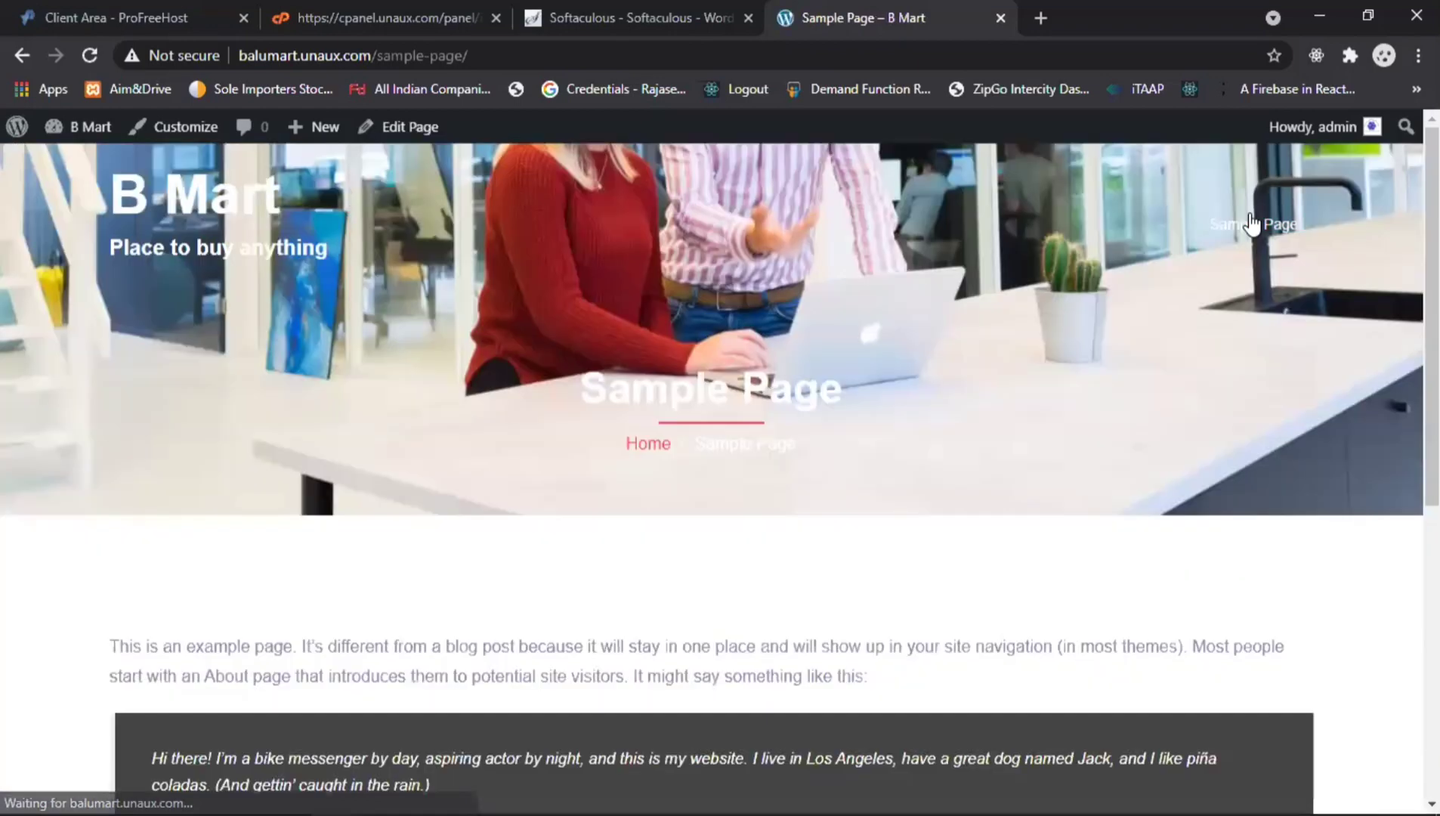
scroll(760, 508, down, 7)
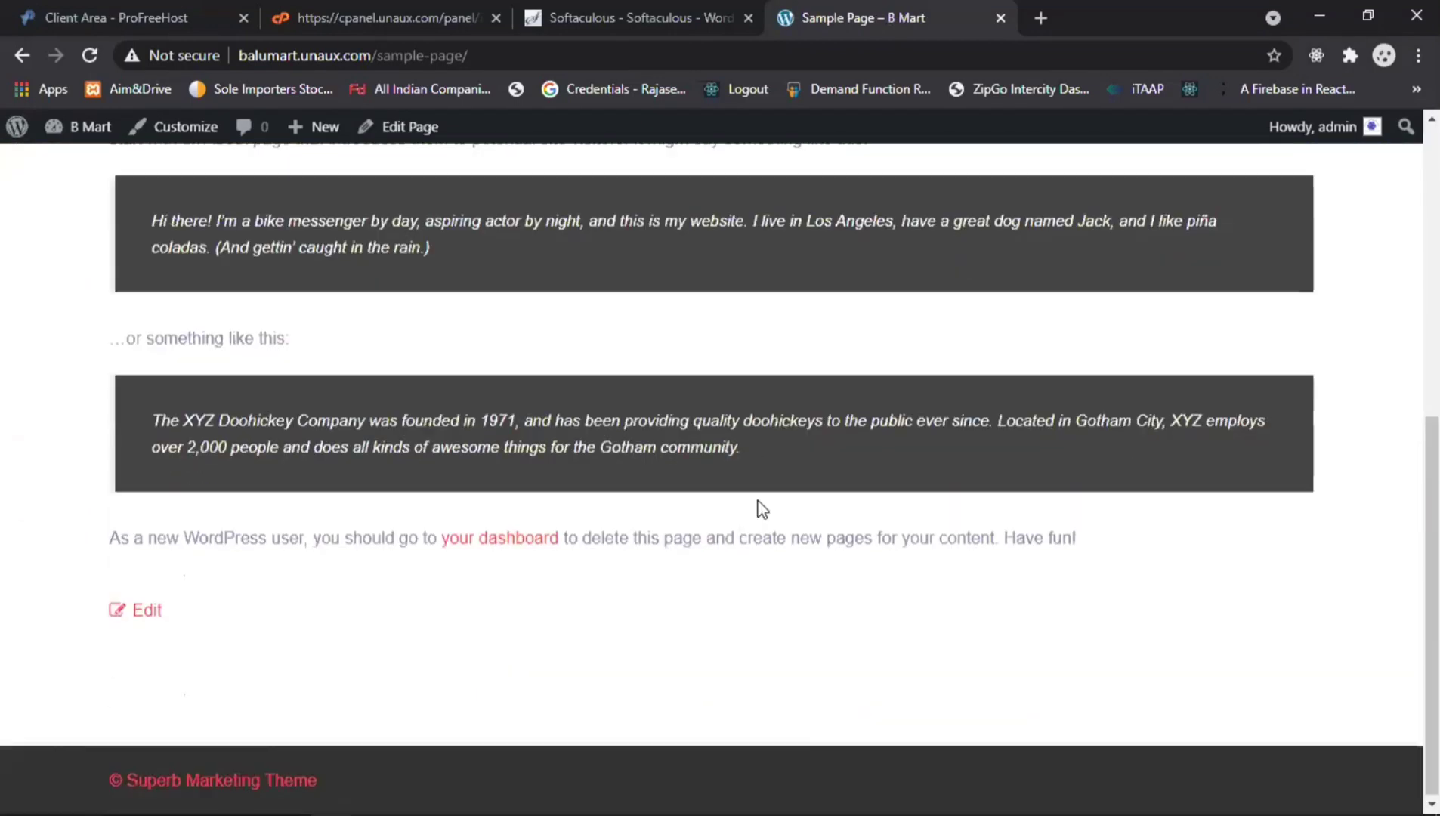
scroll(761, 507, up, 1)
scroll(759, 501, up, 5)
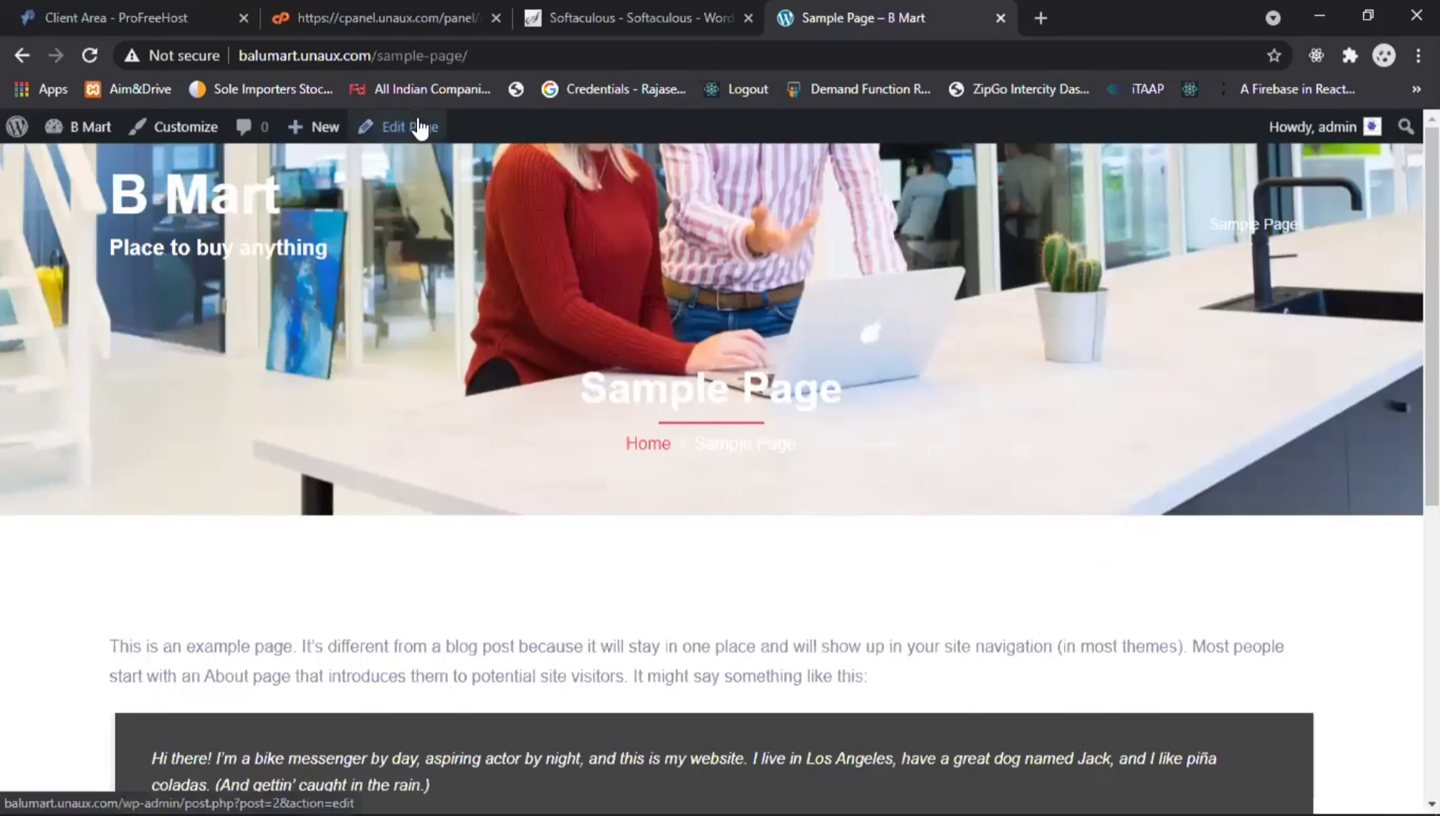
Go back to the B Mart admin dashboard and open Plugins > Add New
mouse_move(70, 134)
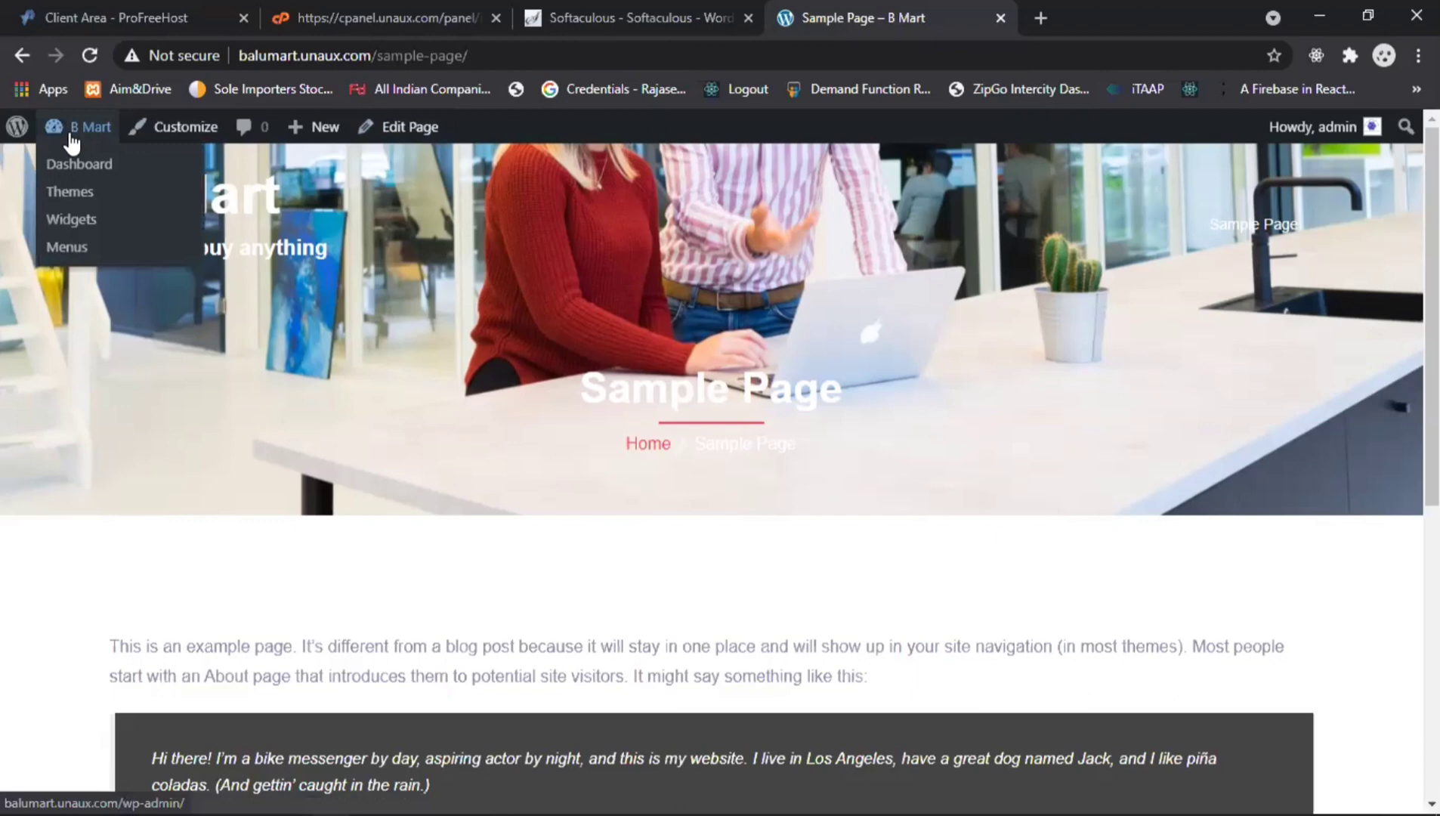
click(72, 164)
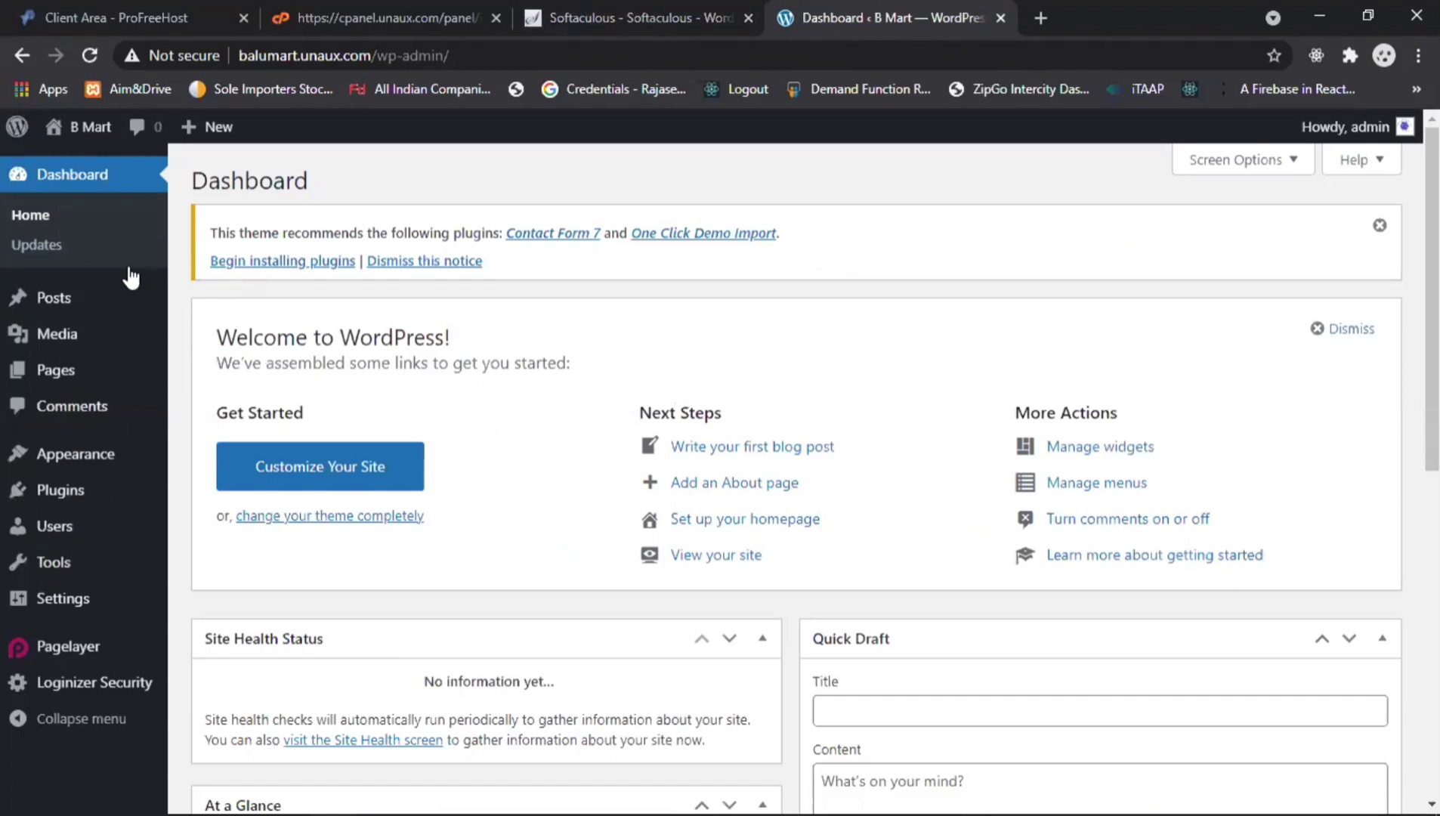
mouse_move(58, 316)
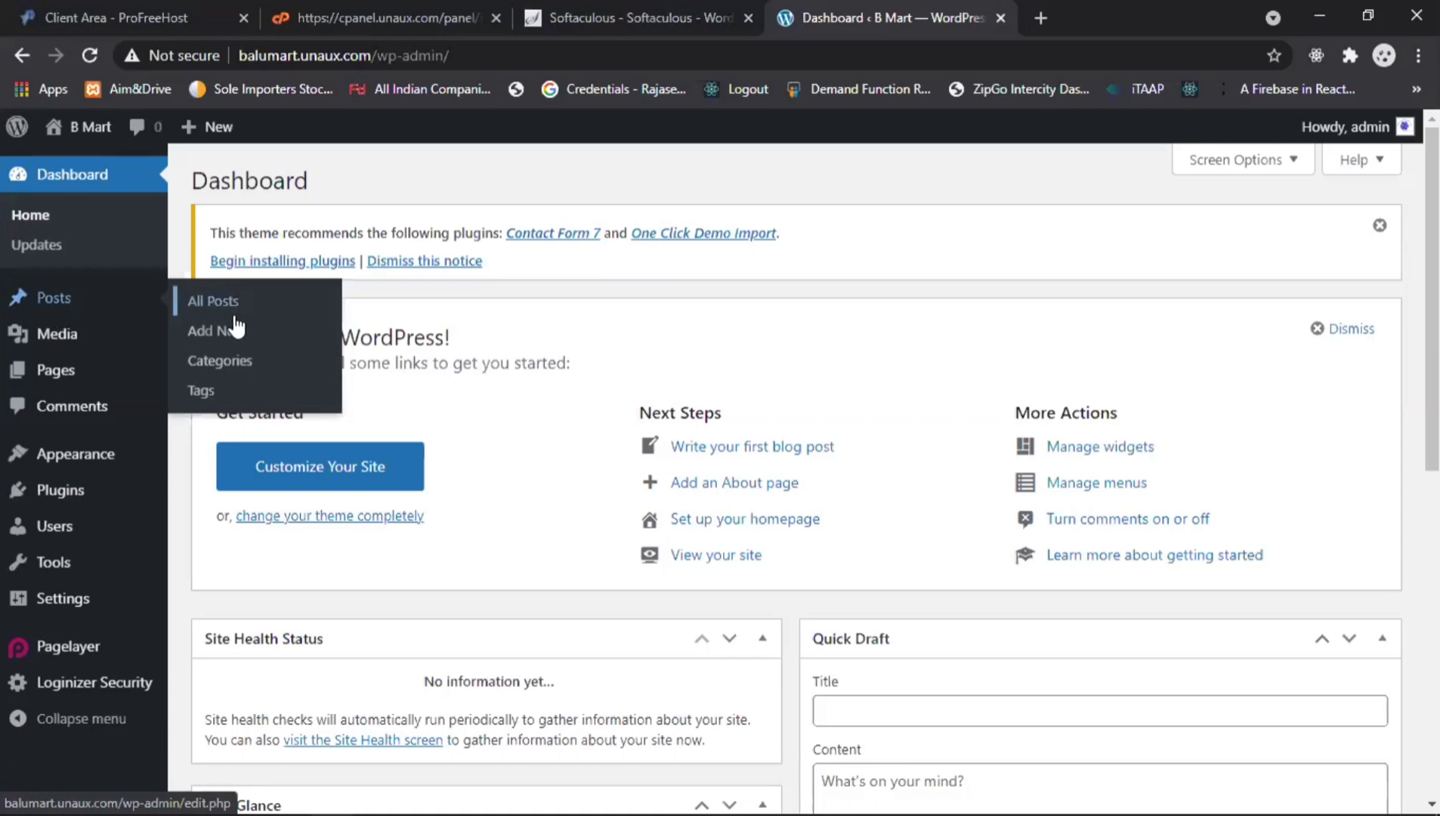
mouse_move(81, 351)
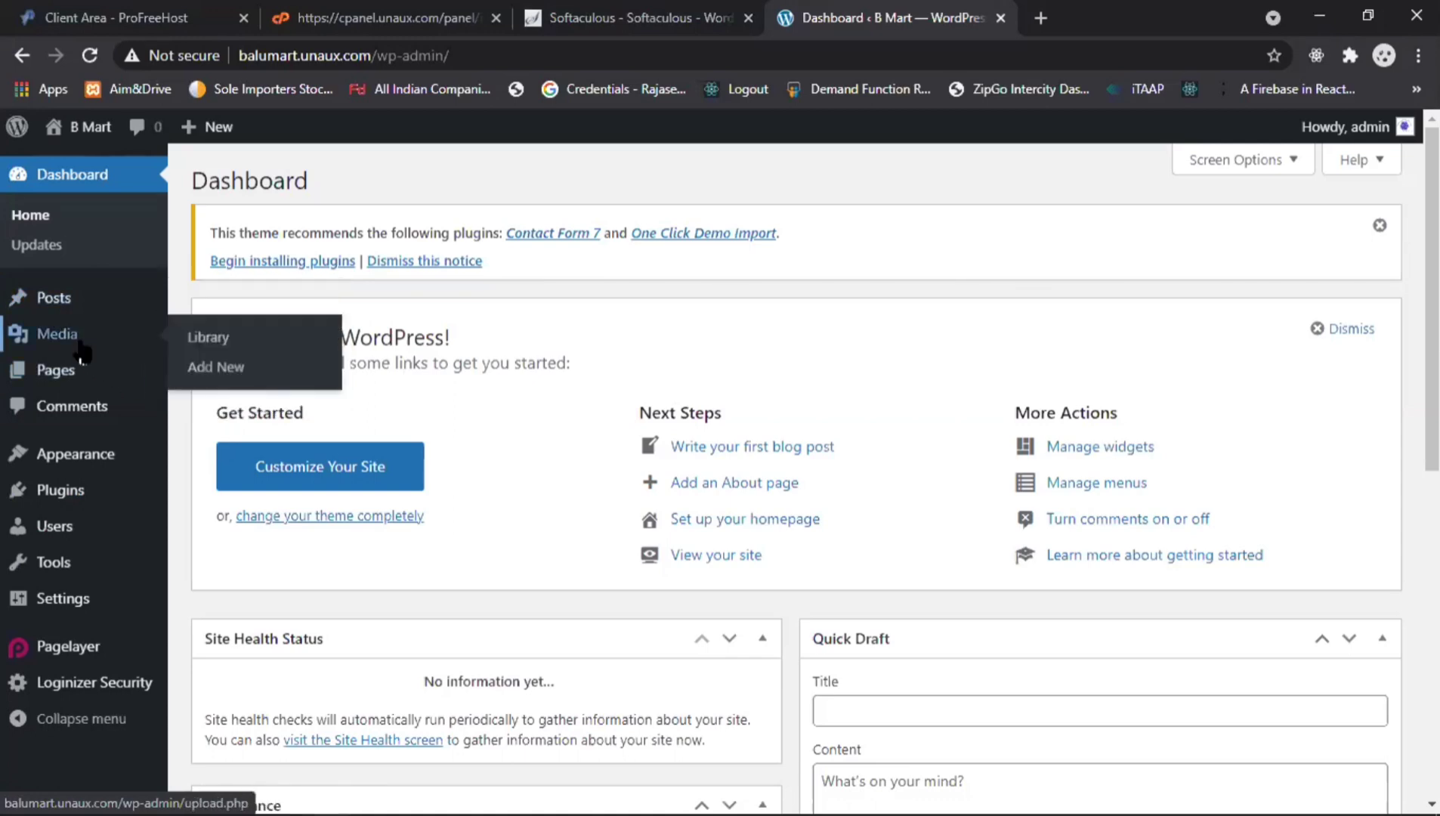
mouse_move(75, 385)
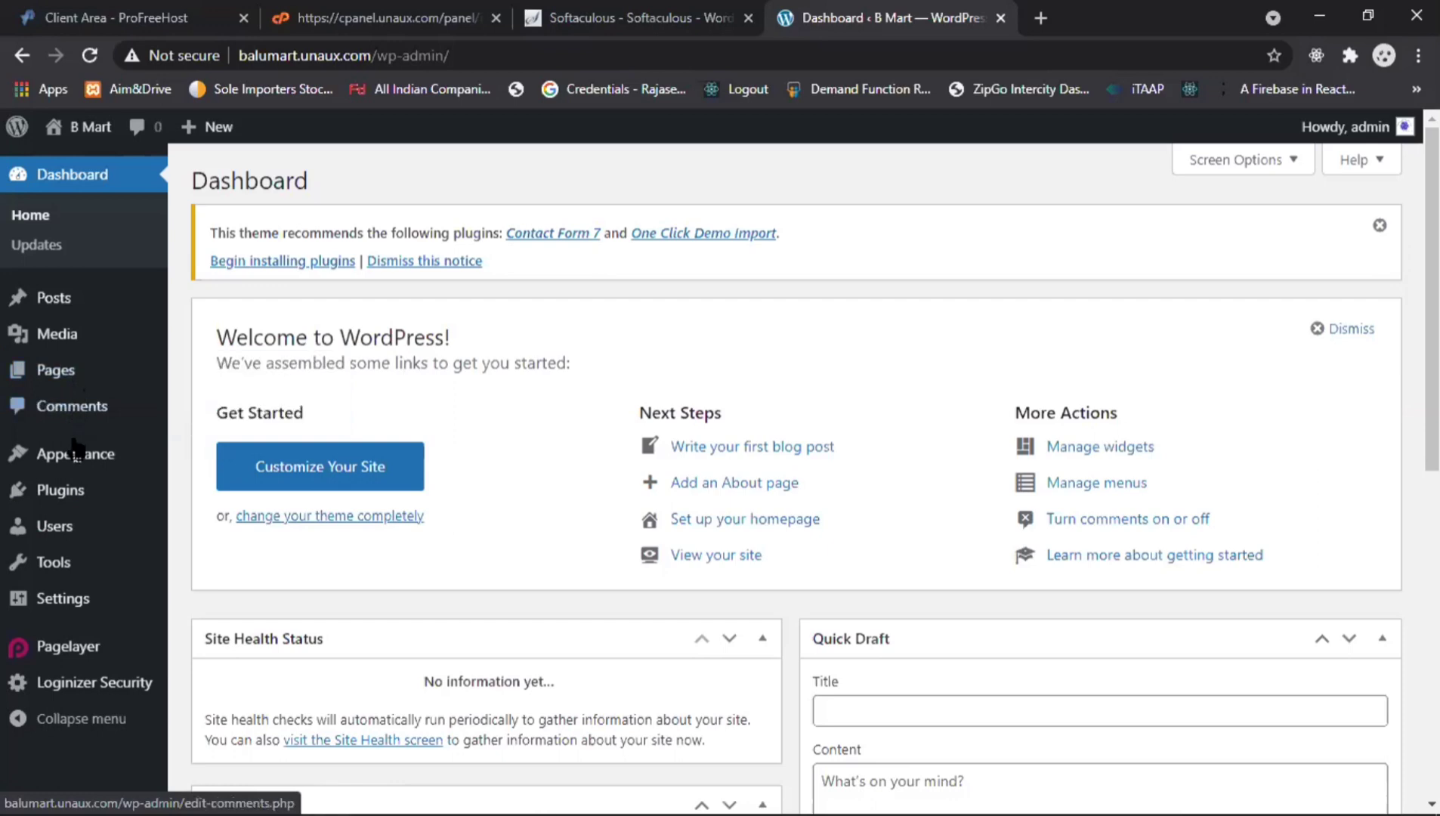
mouse_move(76, 456)
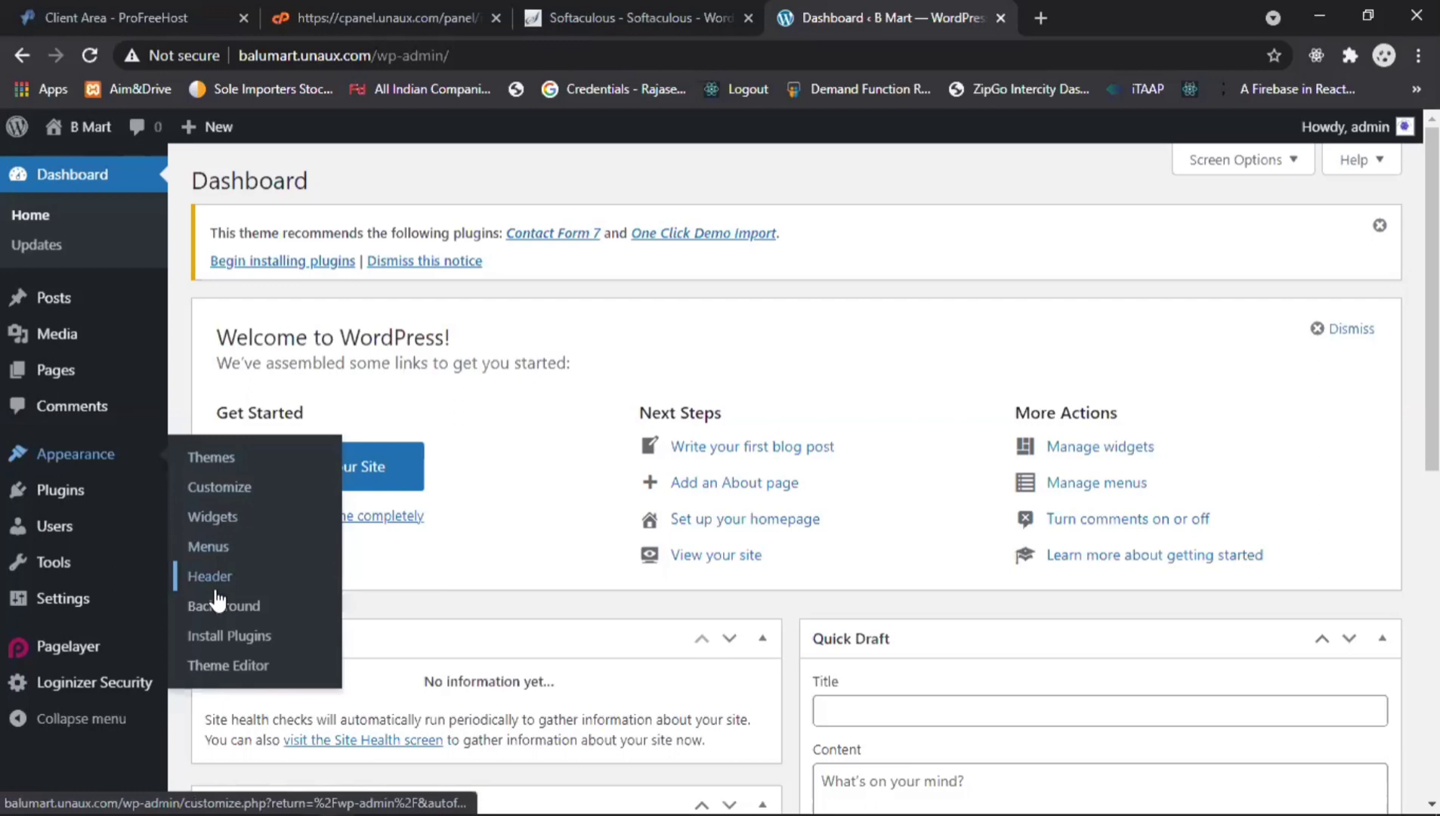
mouse_move(73, 504)
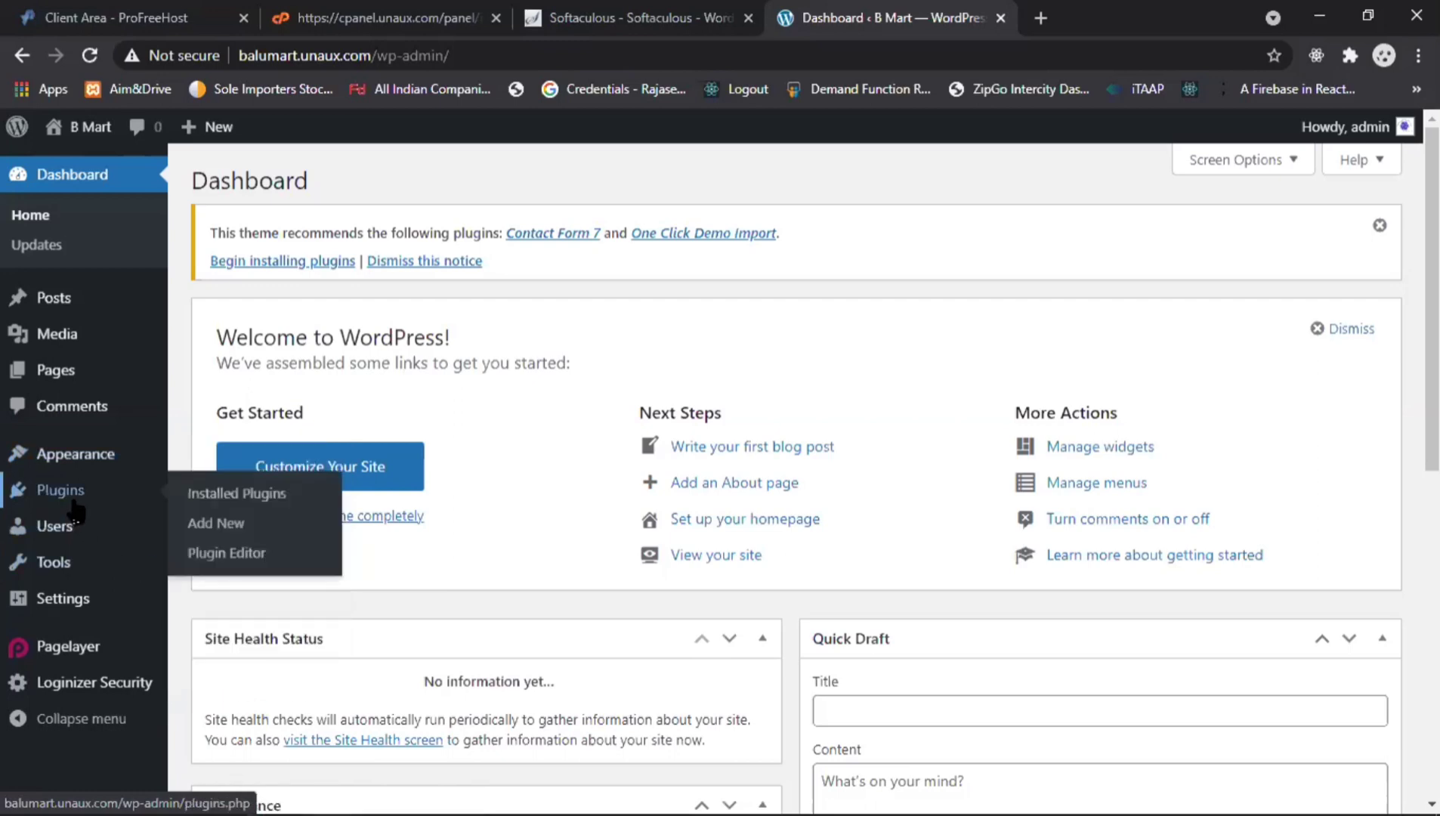
click(217, 533)
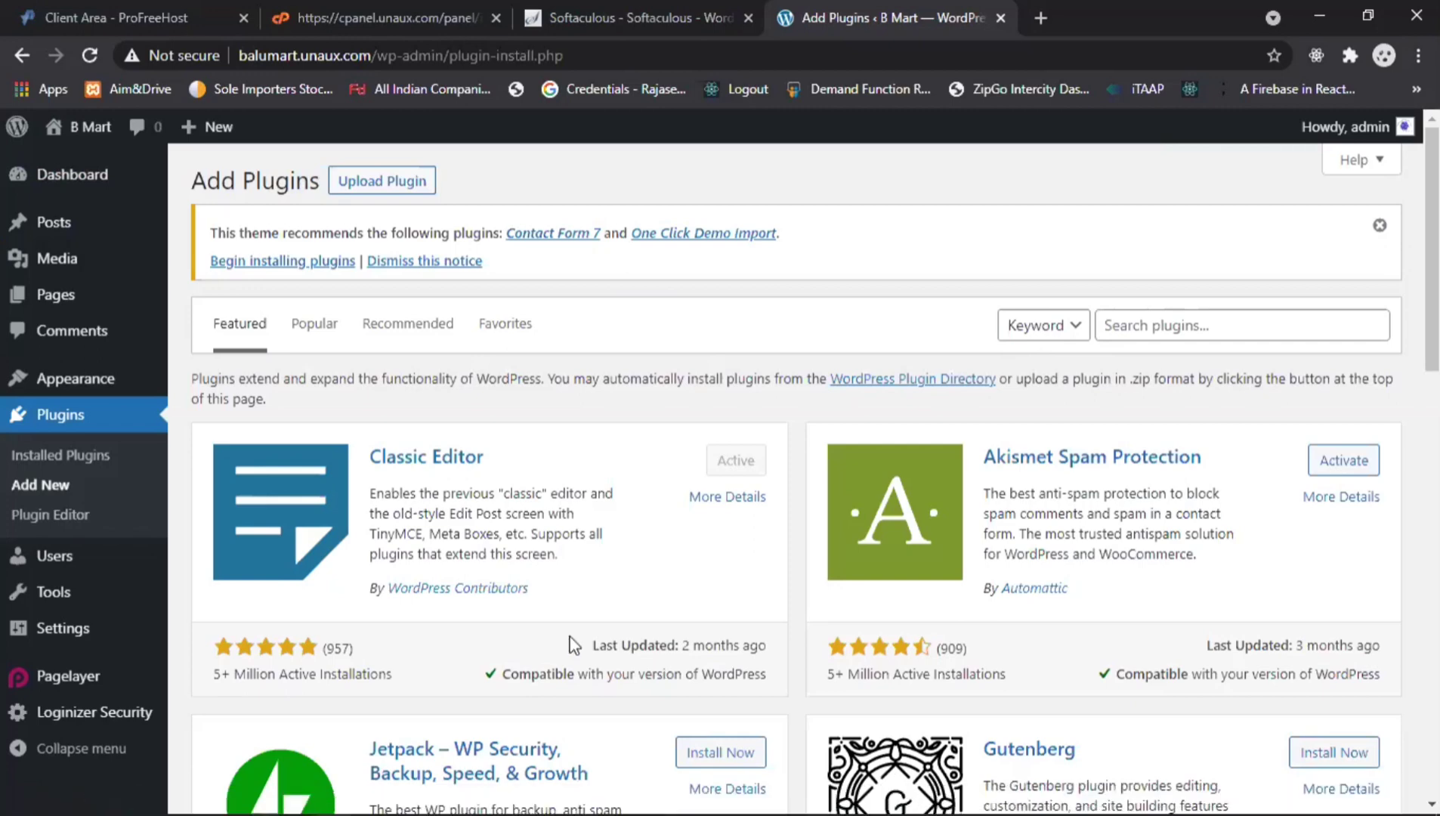
Search plugins for 'elementor' and install Elementor Website Builder
scroll(801, 516, down, 3)
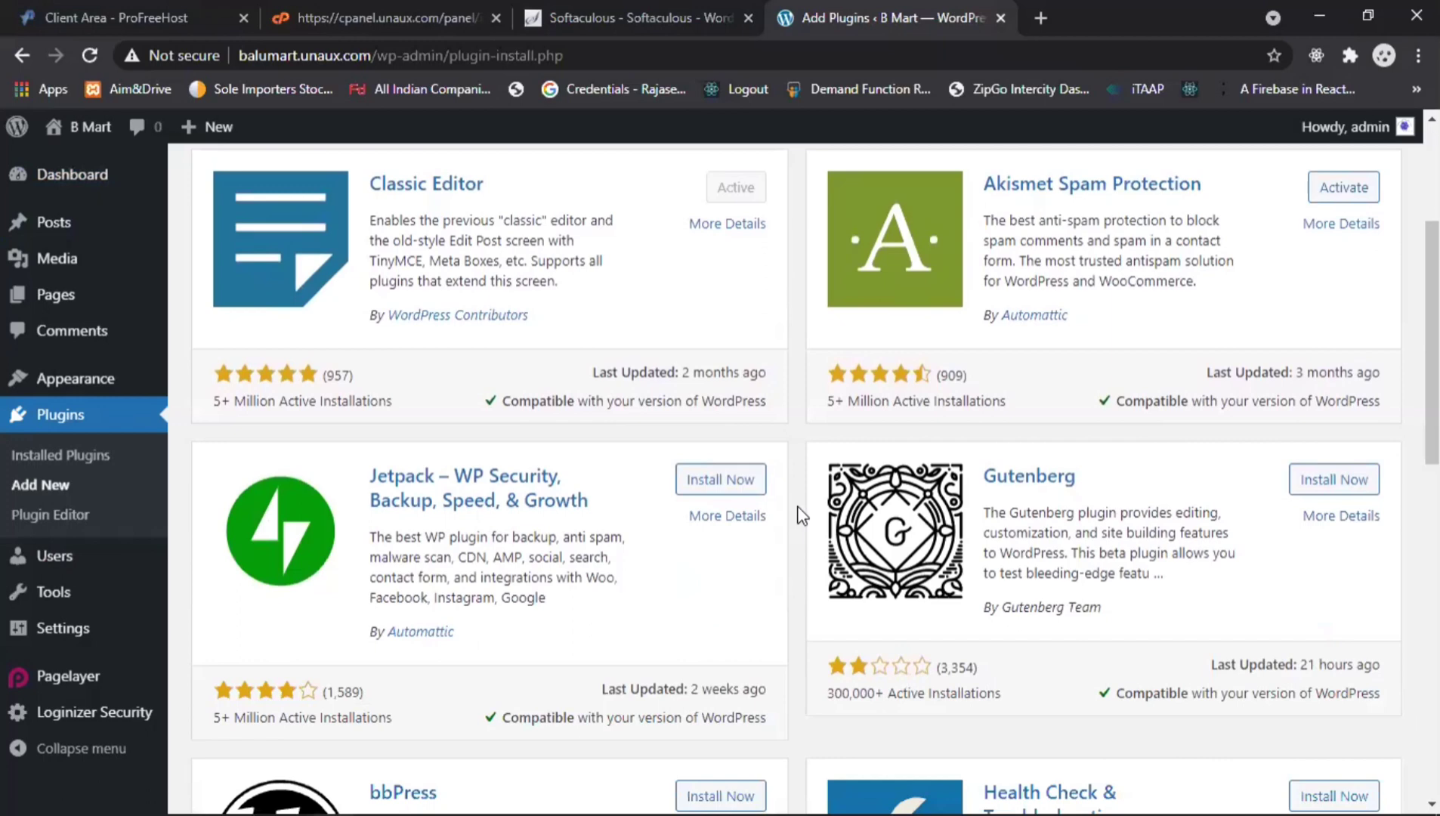
scroll(1186, 384, up, 3)
click(1147, 327)
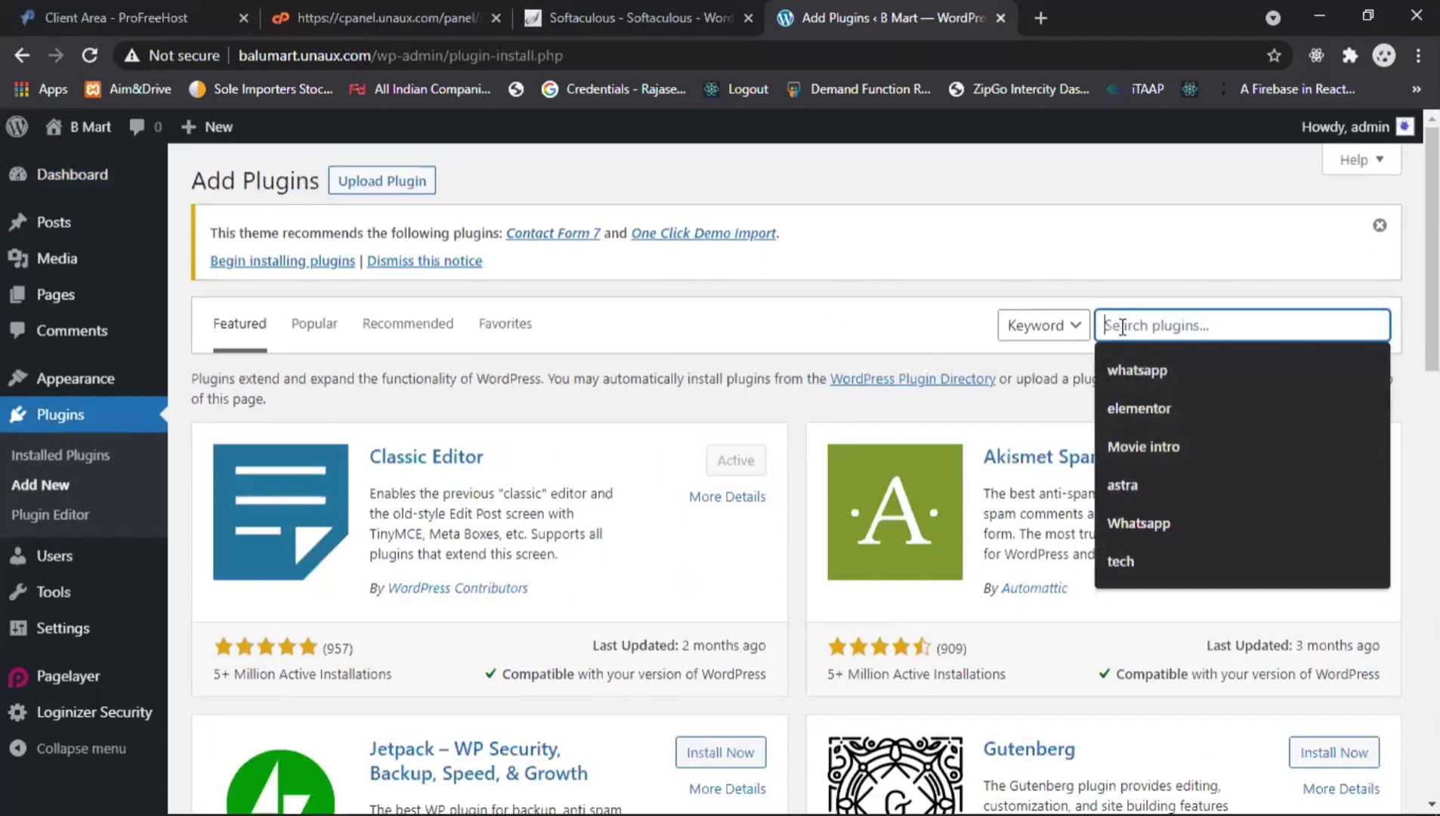
text(elemen)
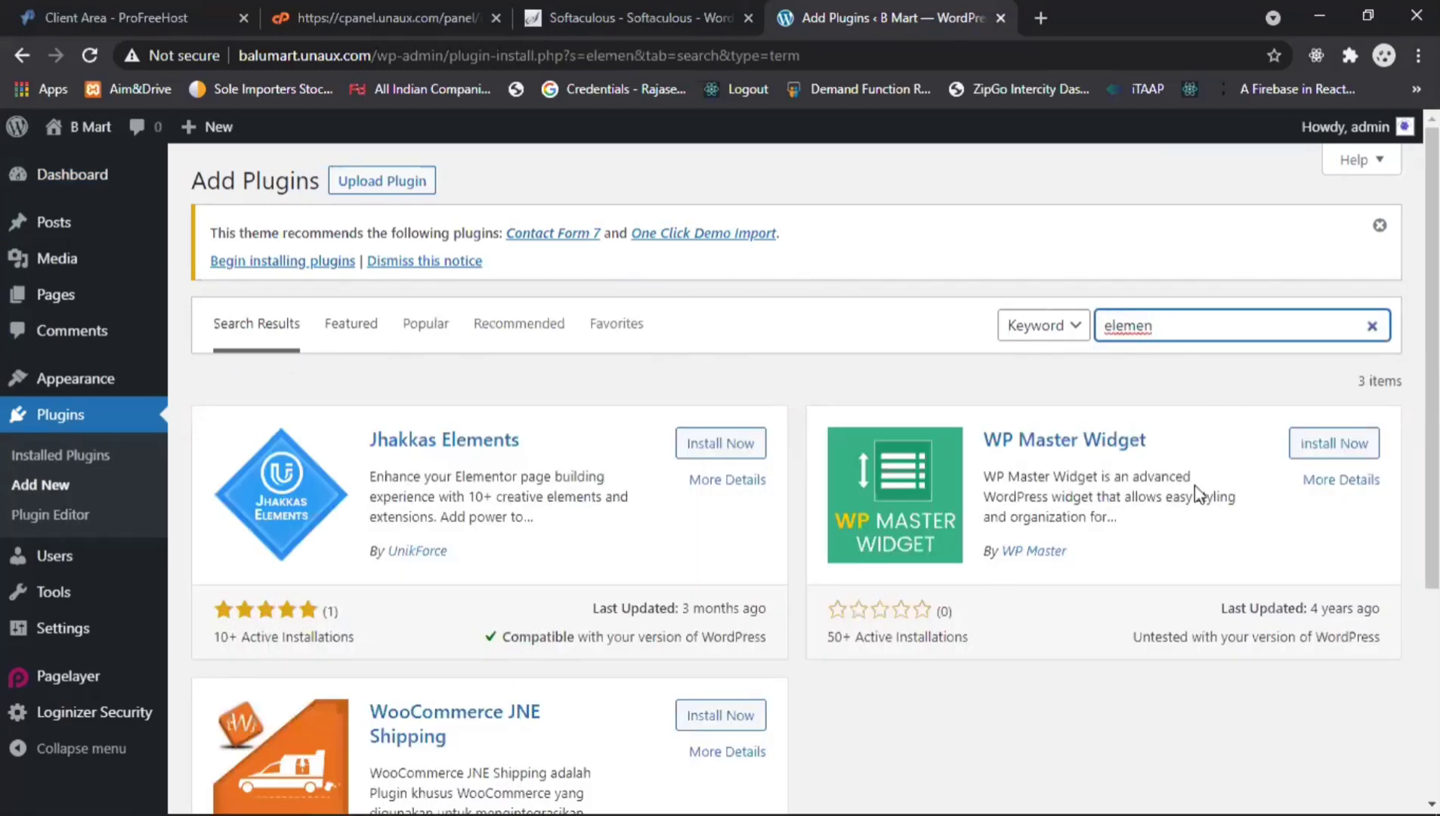
text(tor)
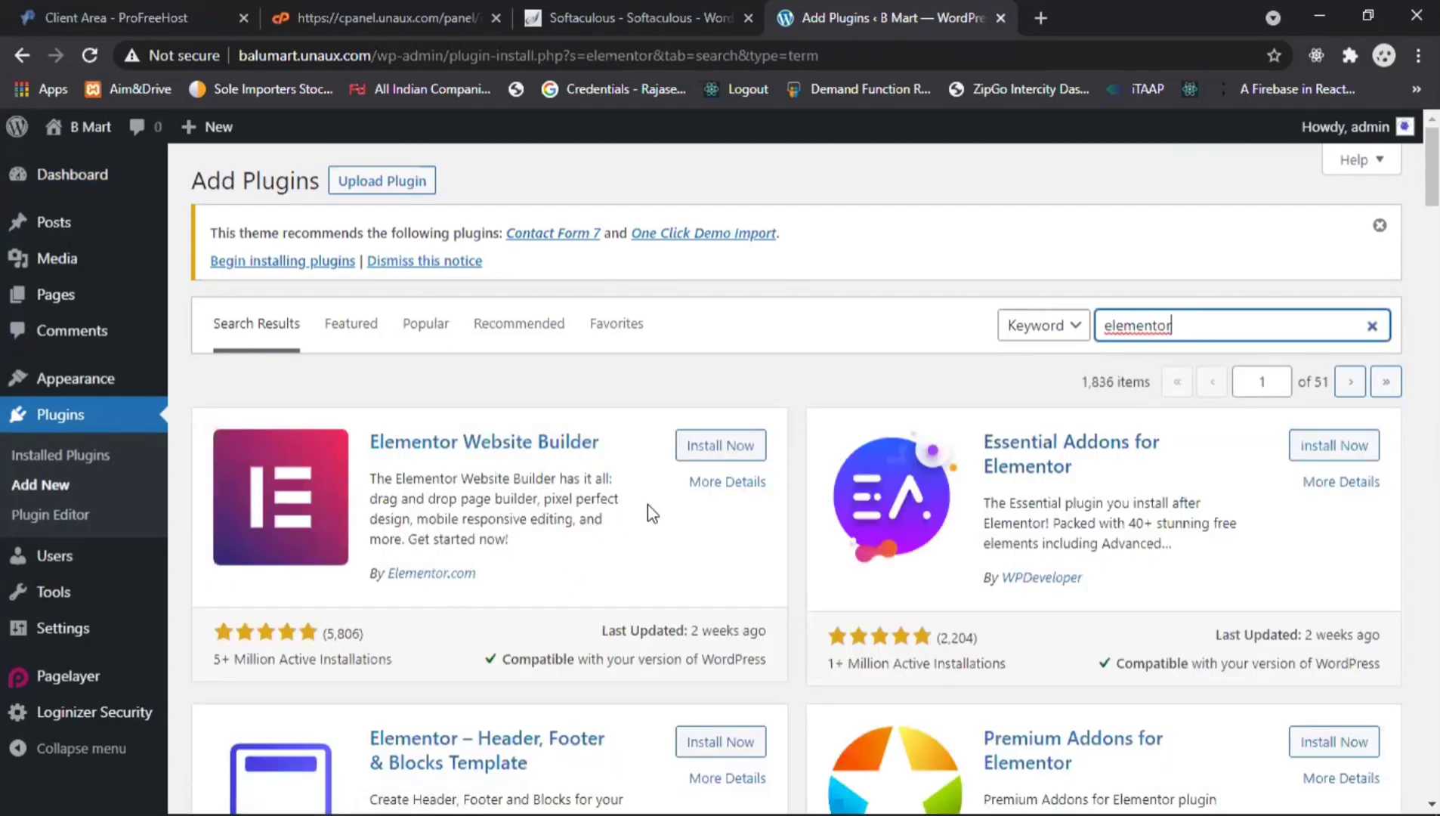
click(745, 453)
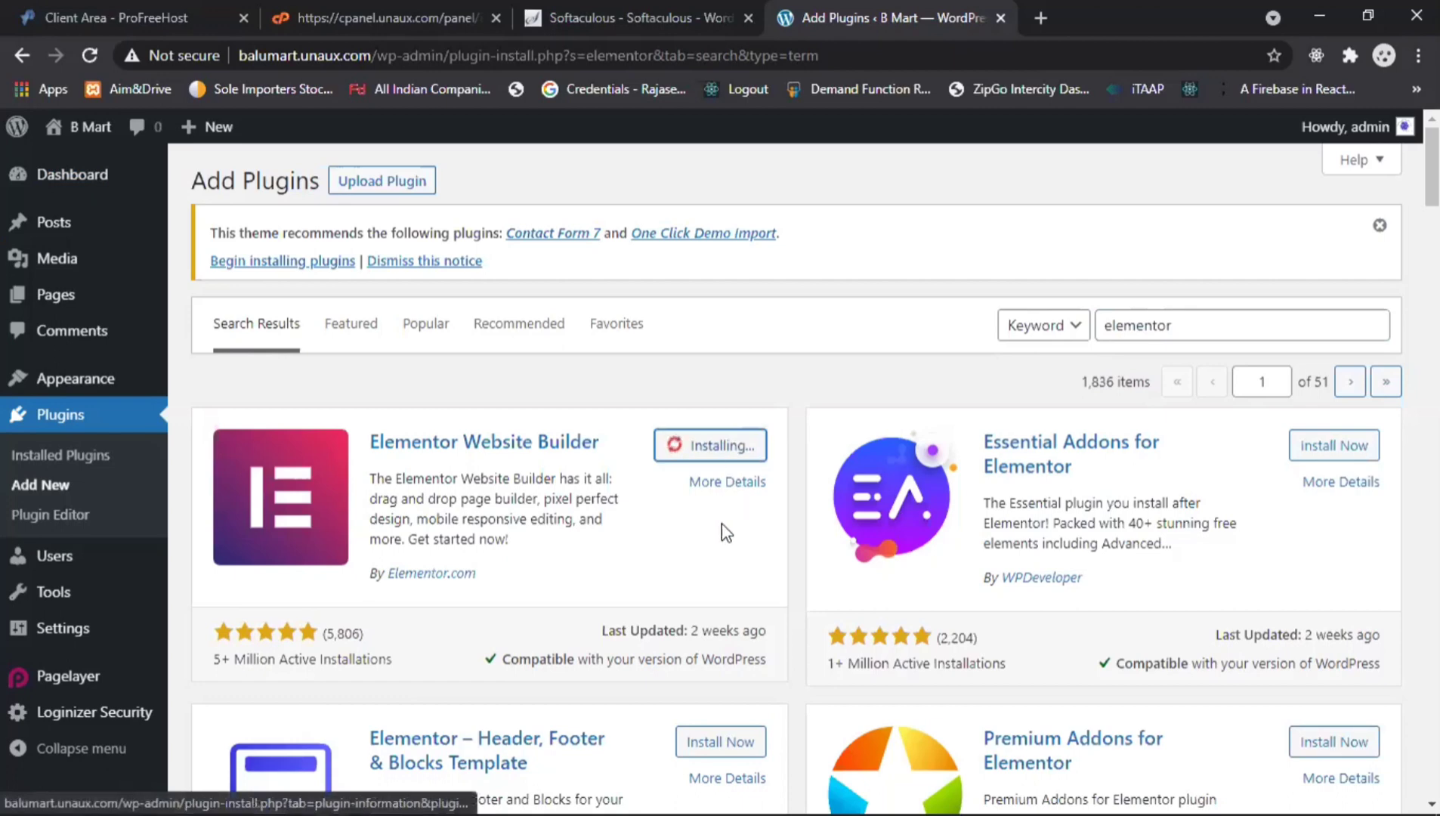
Activate the newly installed Elementor Website Builder plugin
scroll(722, 599, down, 2)
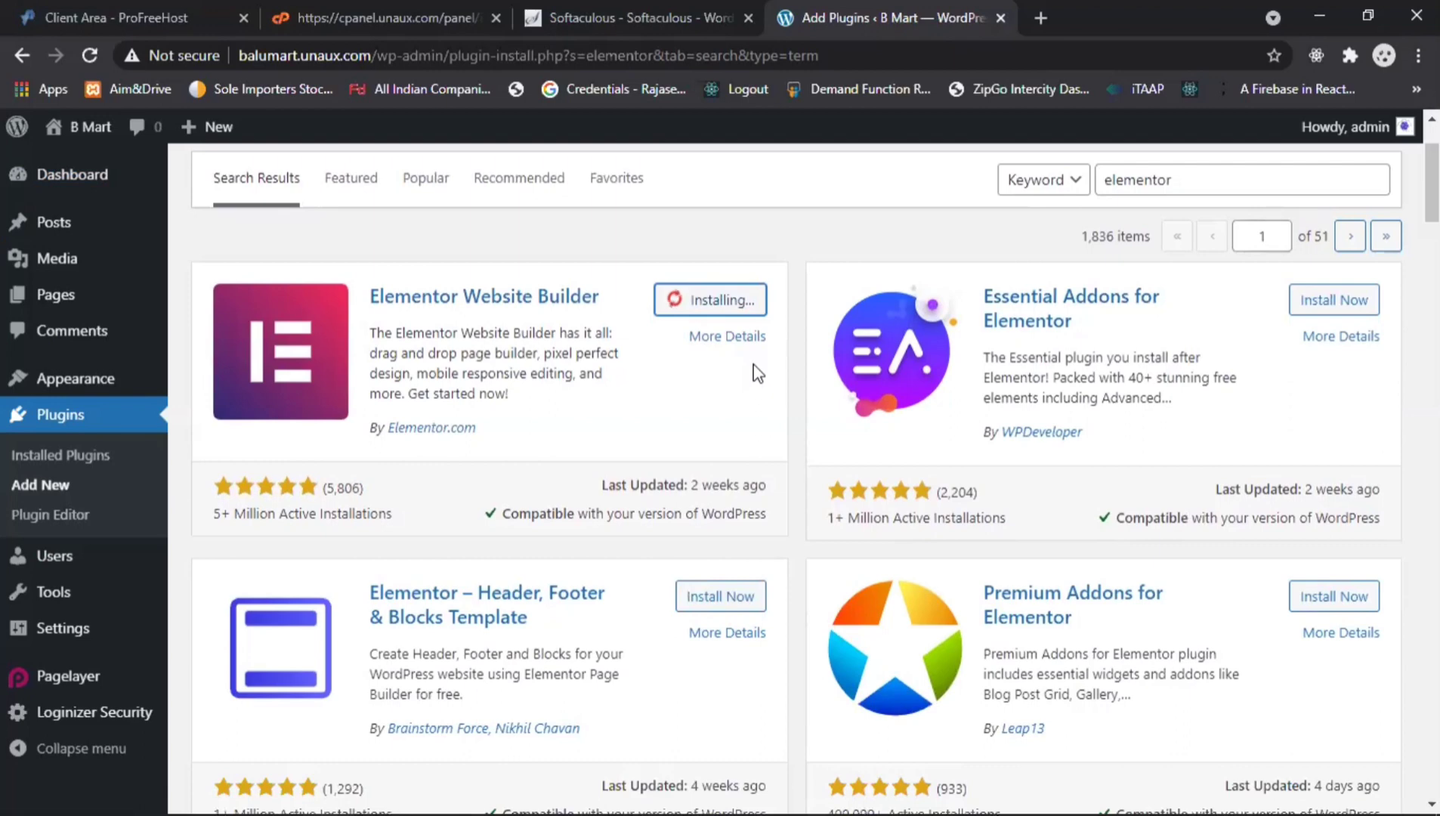
mouse_move(440, 794)
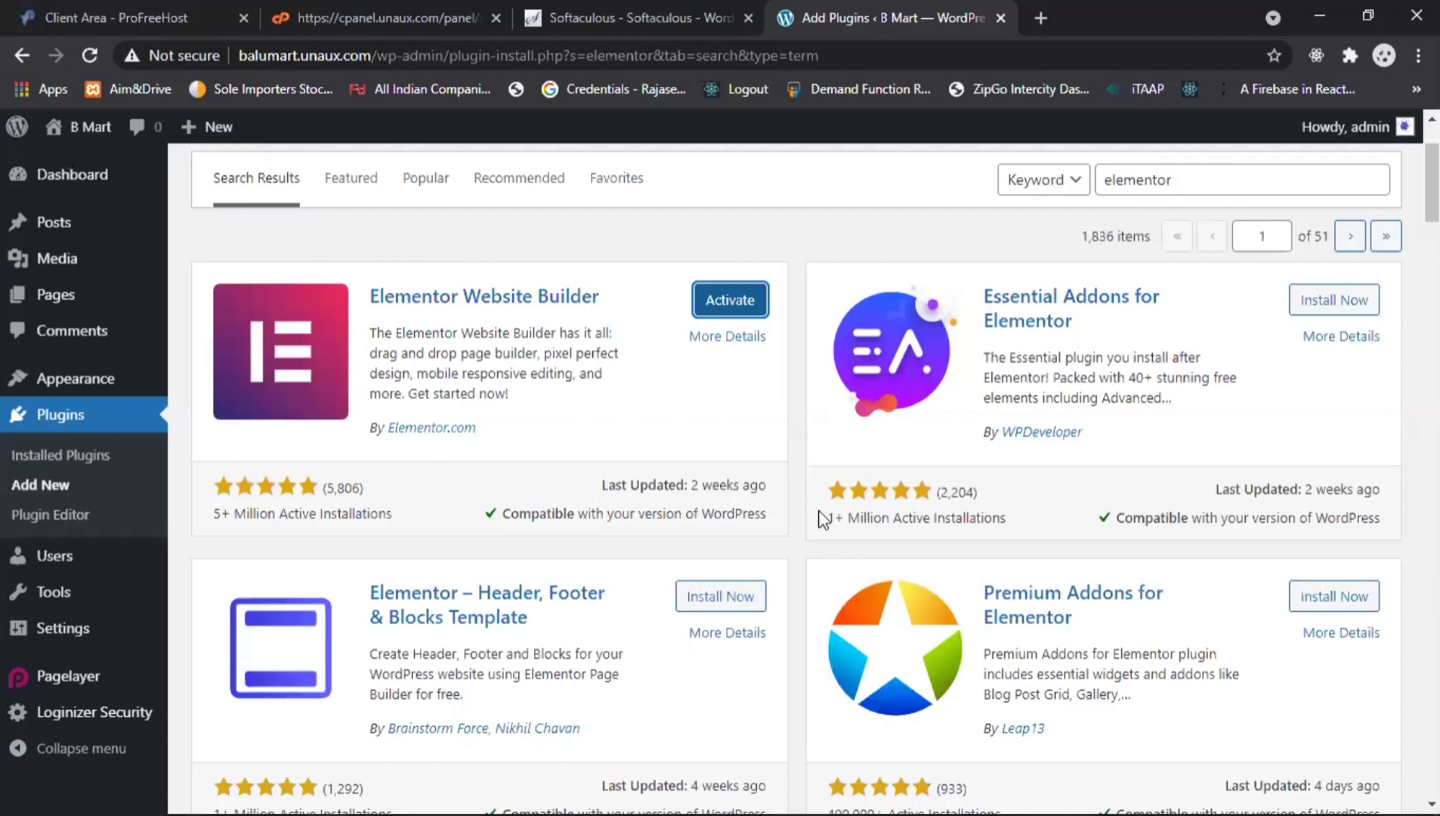
click(732, 310)
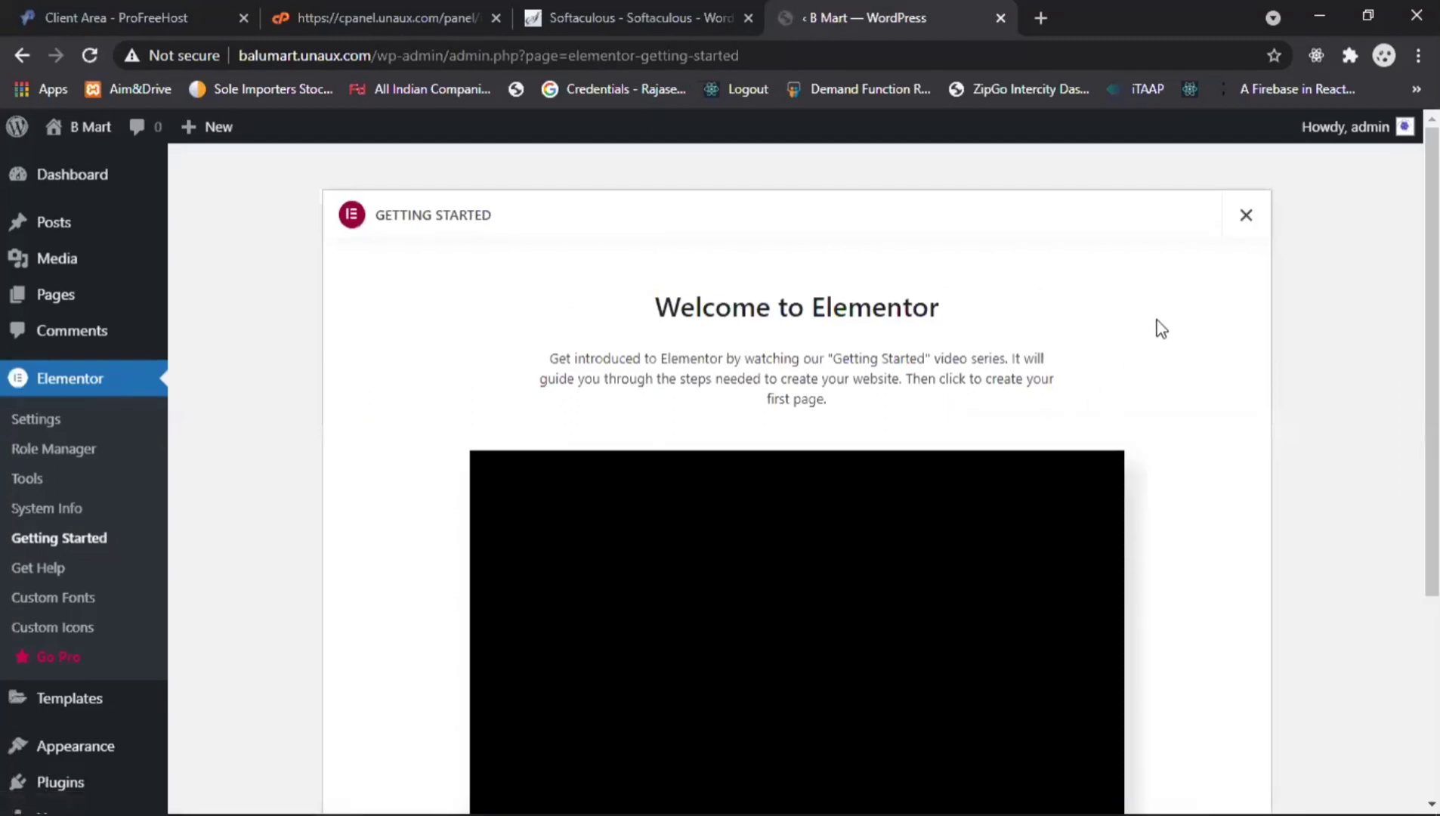
Scroll the Welcome to Elementor page, then close it to reach the Dashboard
scroll(1157, 320, down, 3)
scroll(787, 615, up, 3)
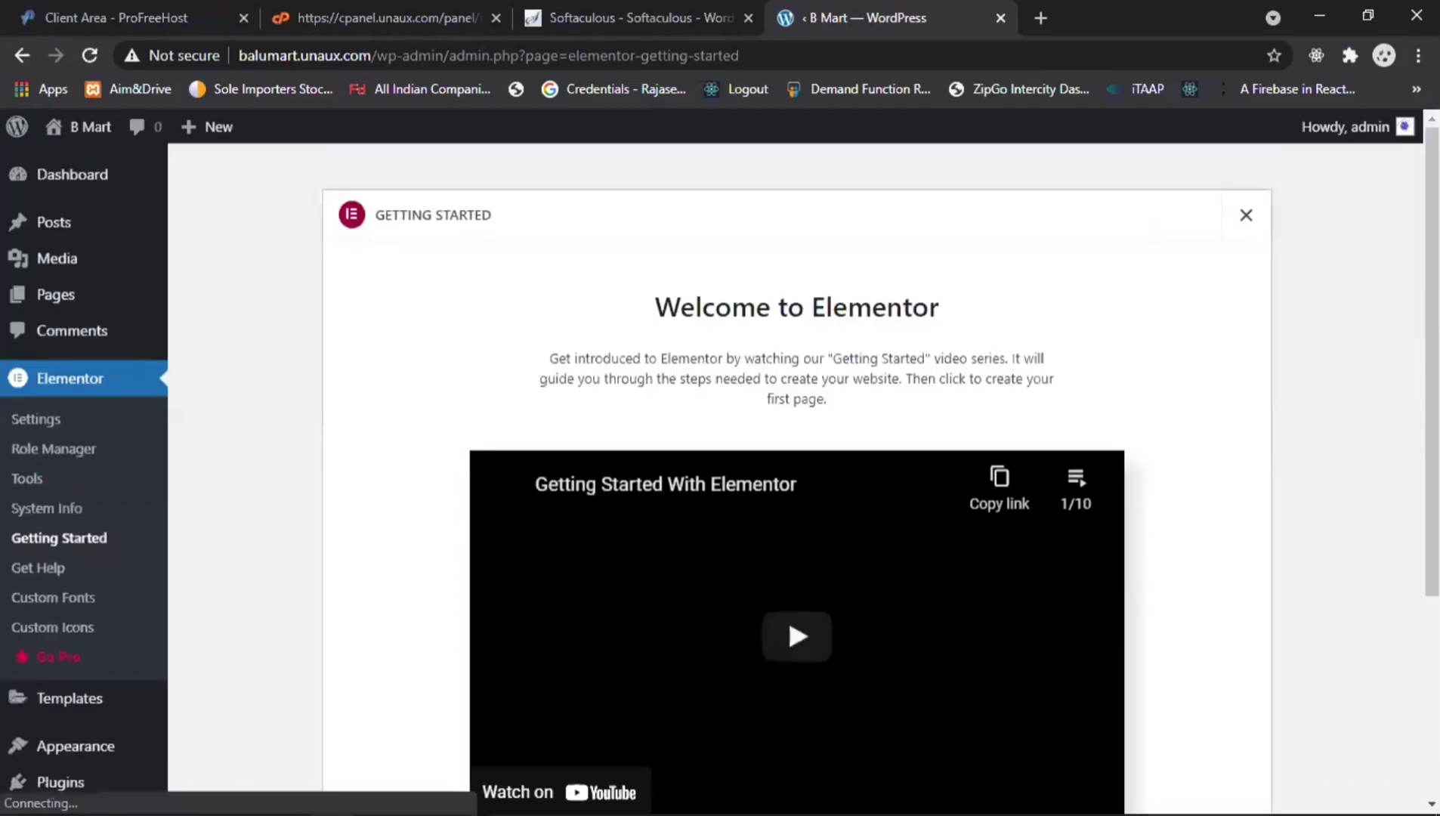
scroll(1069, 521, down, 3)
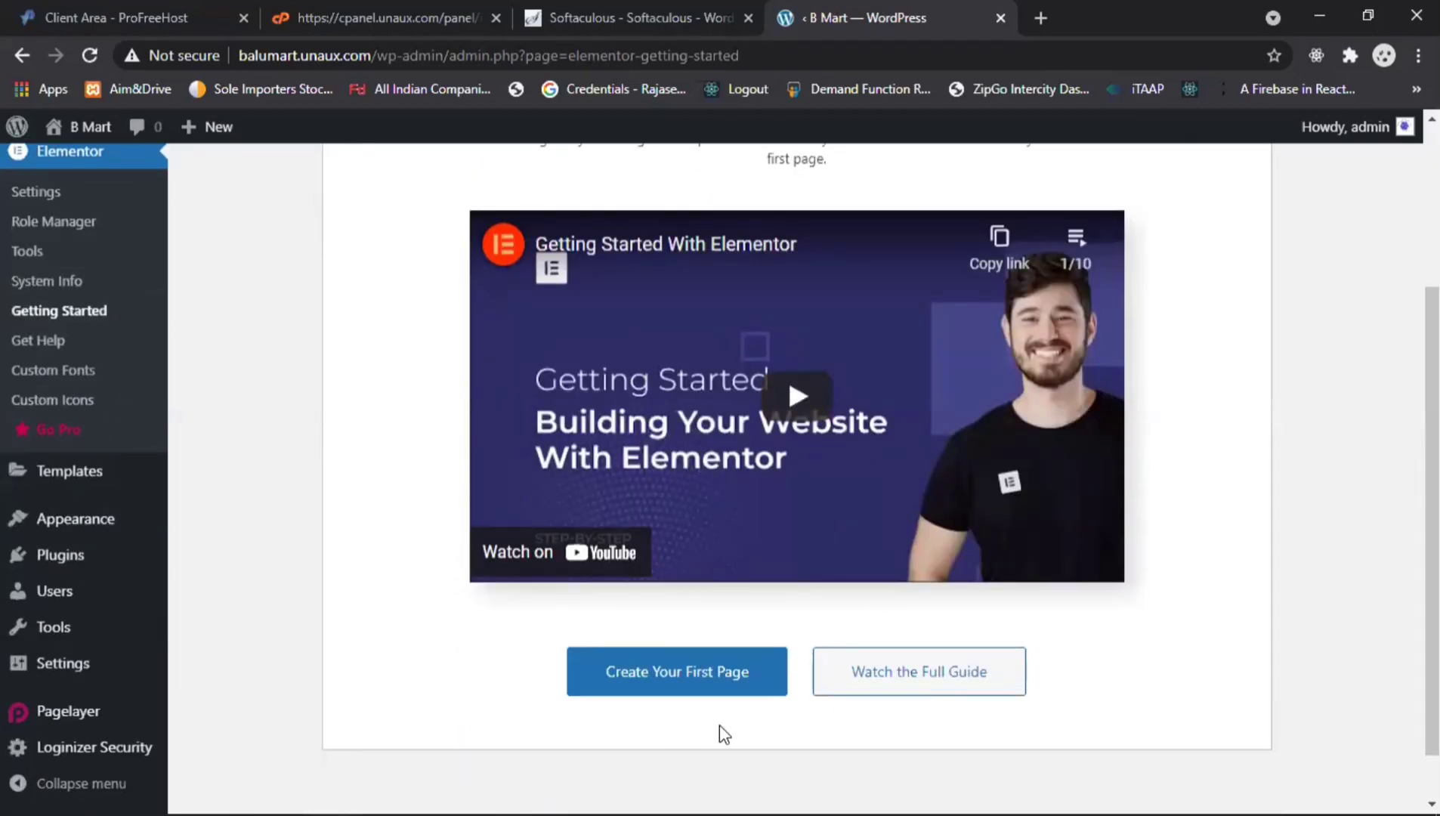
scroll(719, 724, up, 3)
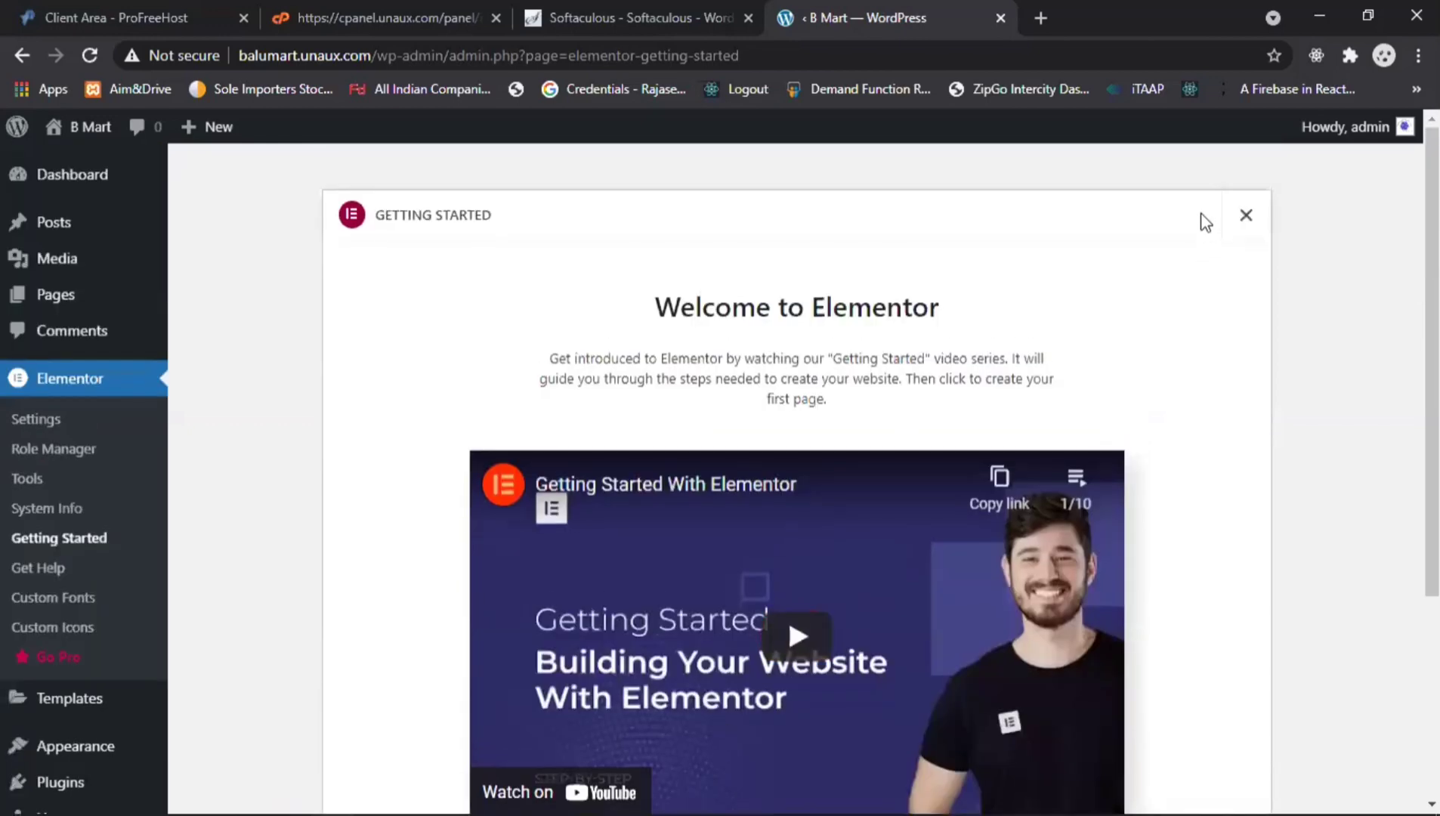
click(1239, 221)
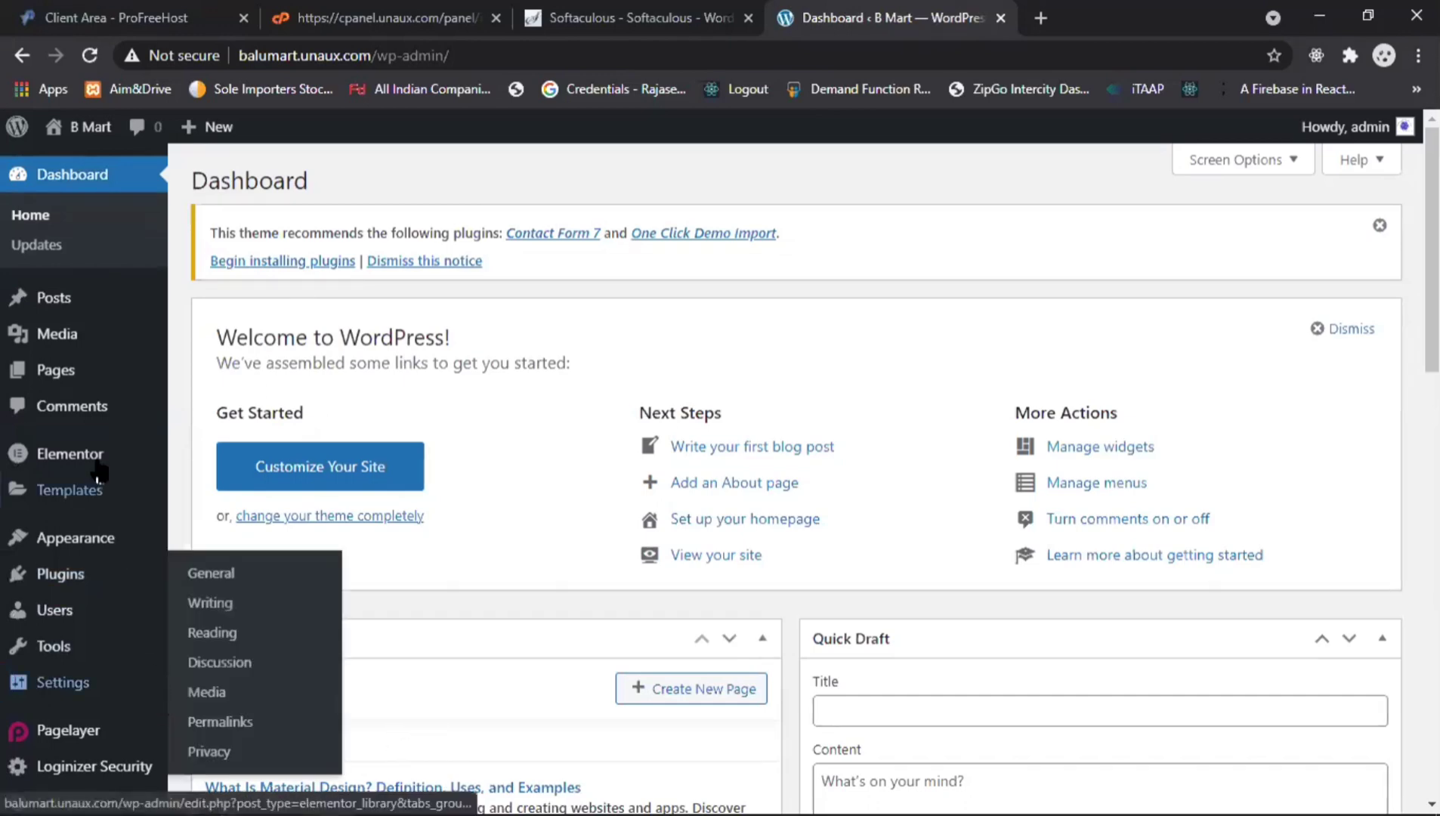
Search Add New plugins for 'woocommerce', then install and activate WooCommerce
mouse_move(72, 581)
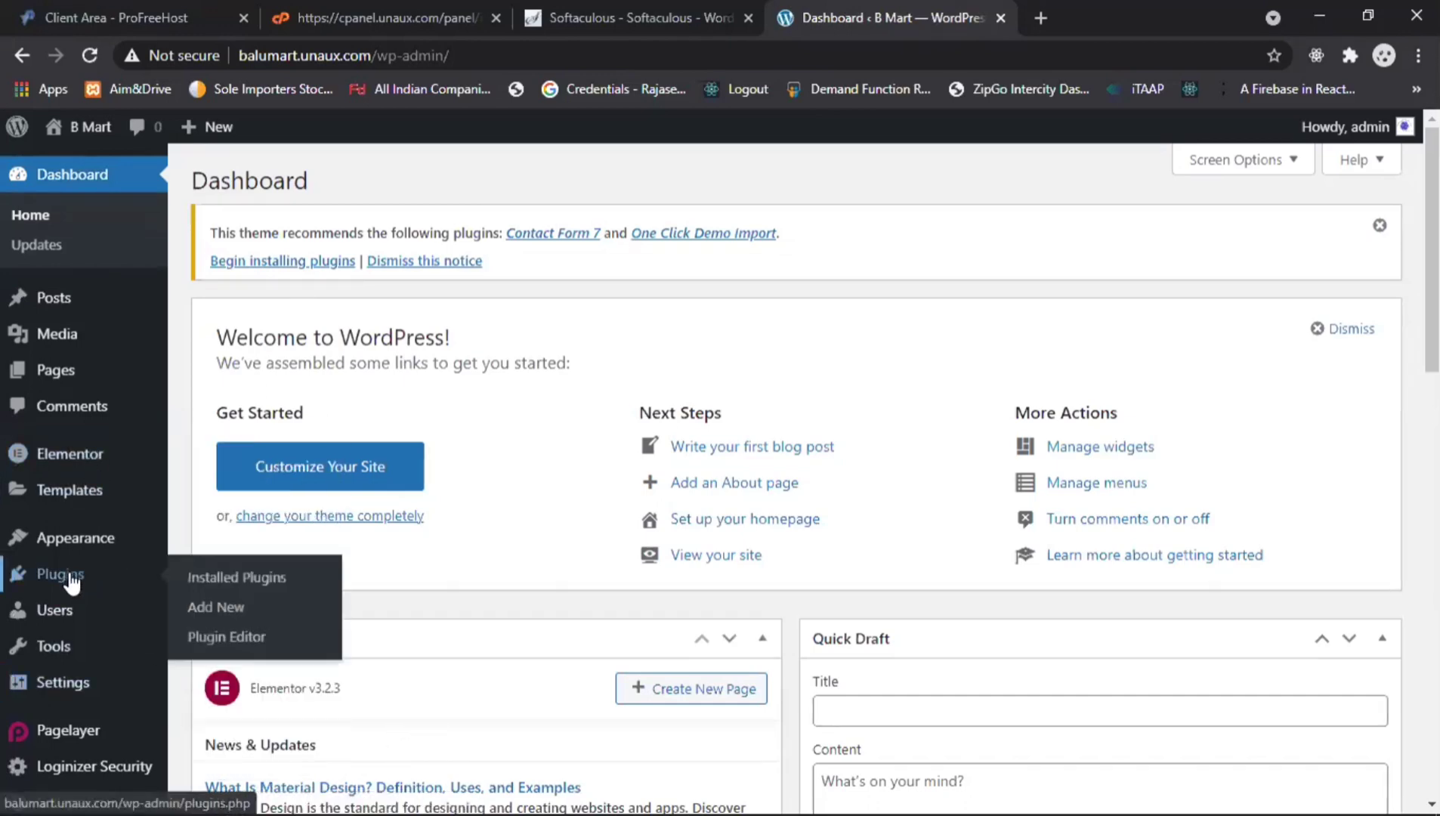
click(220, 609)
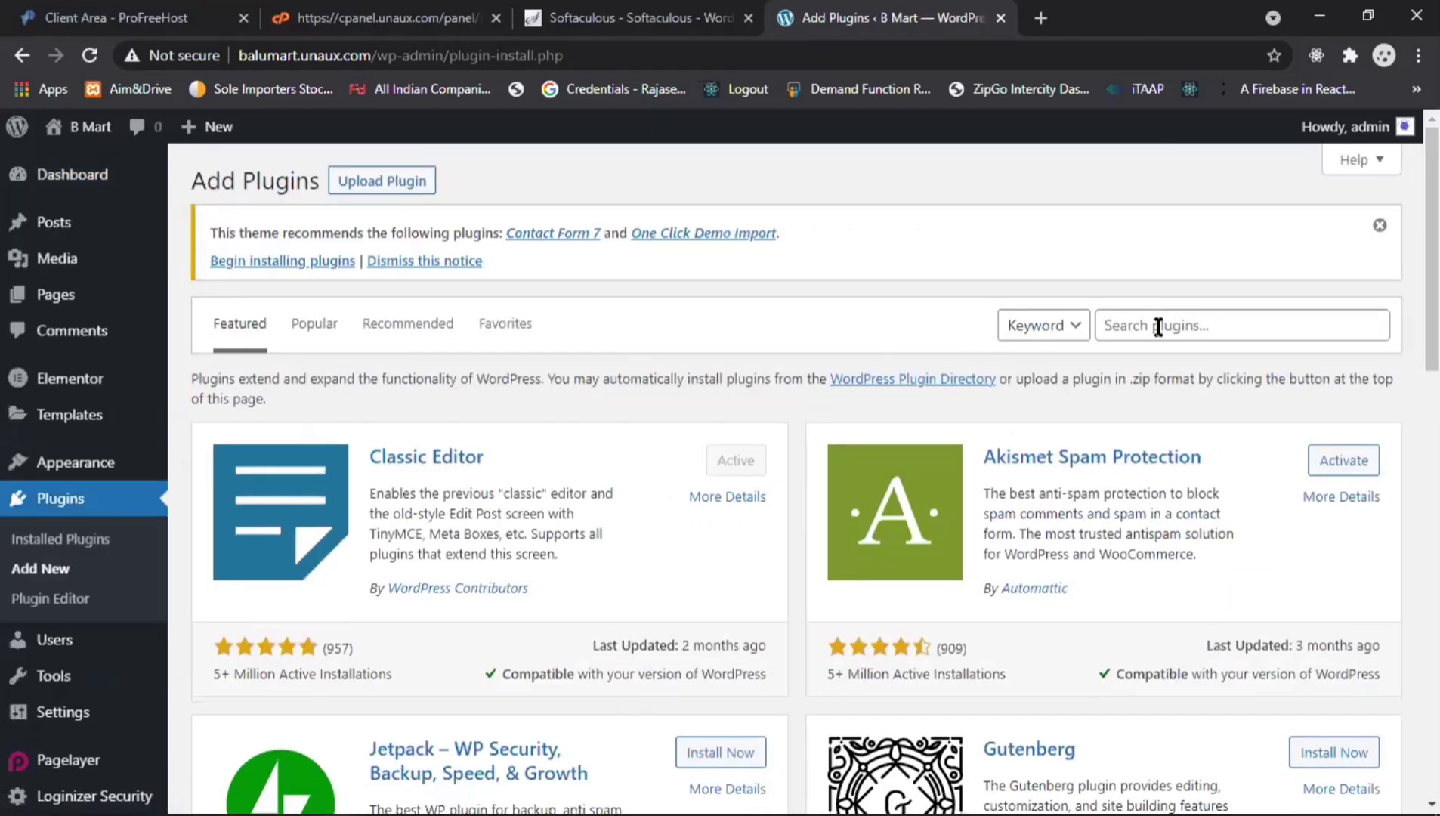
click(1159, 326)
text(wooco)
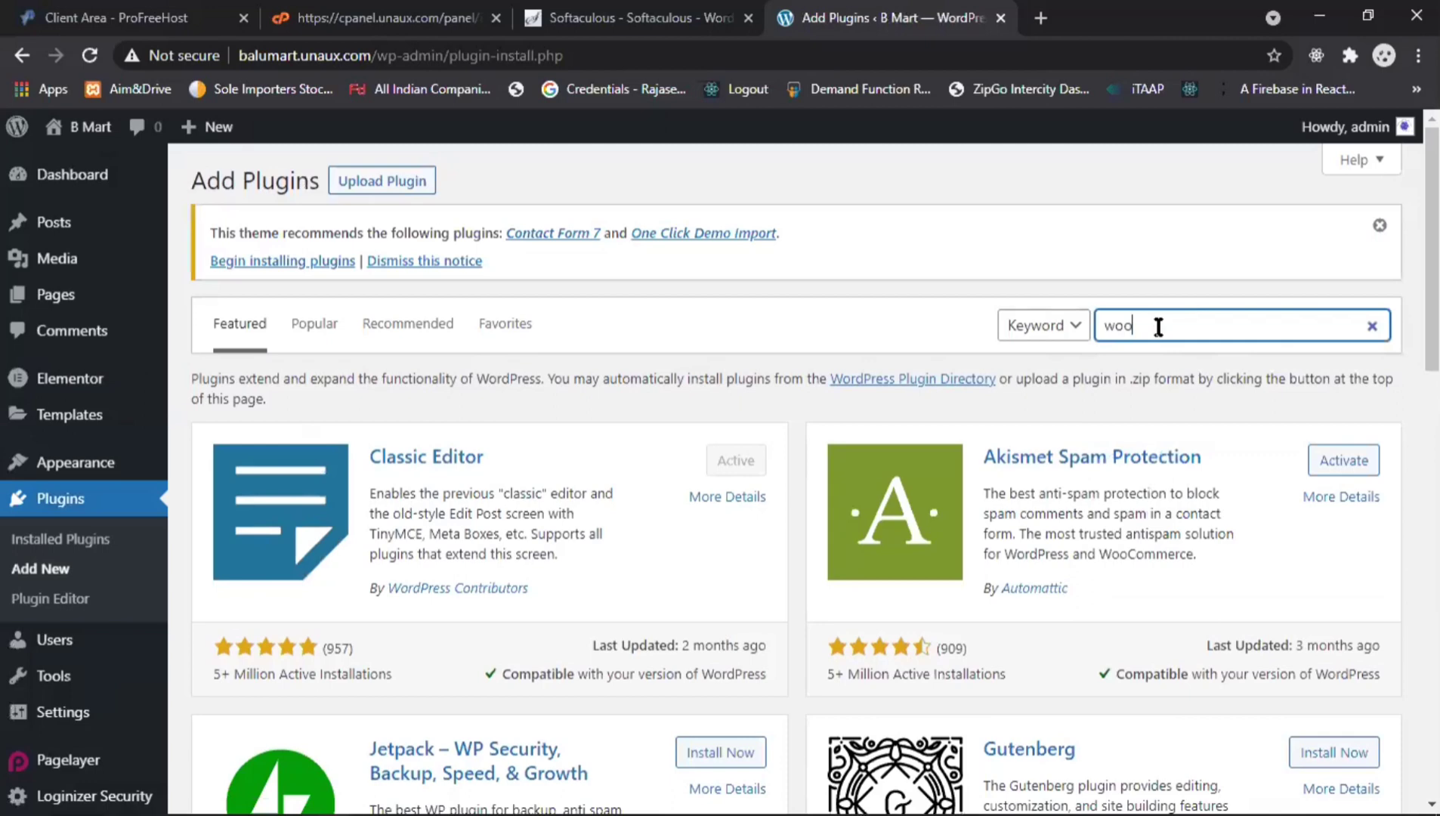
text(mmerce)
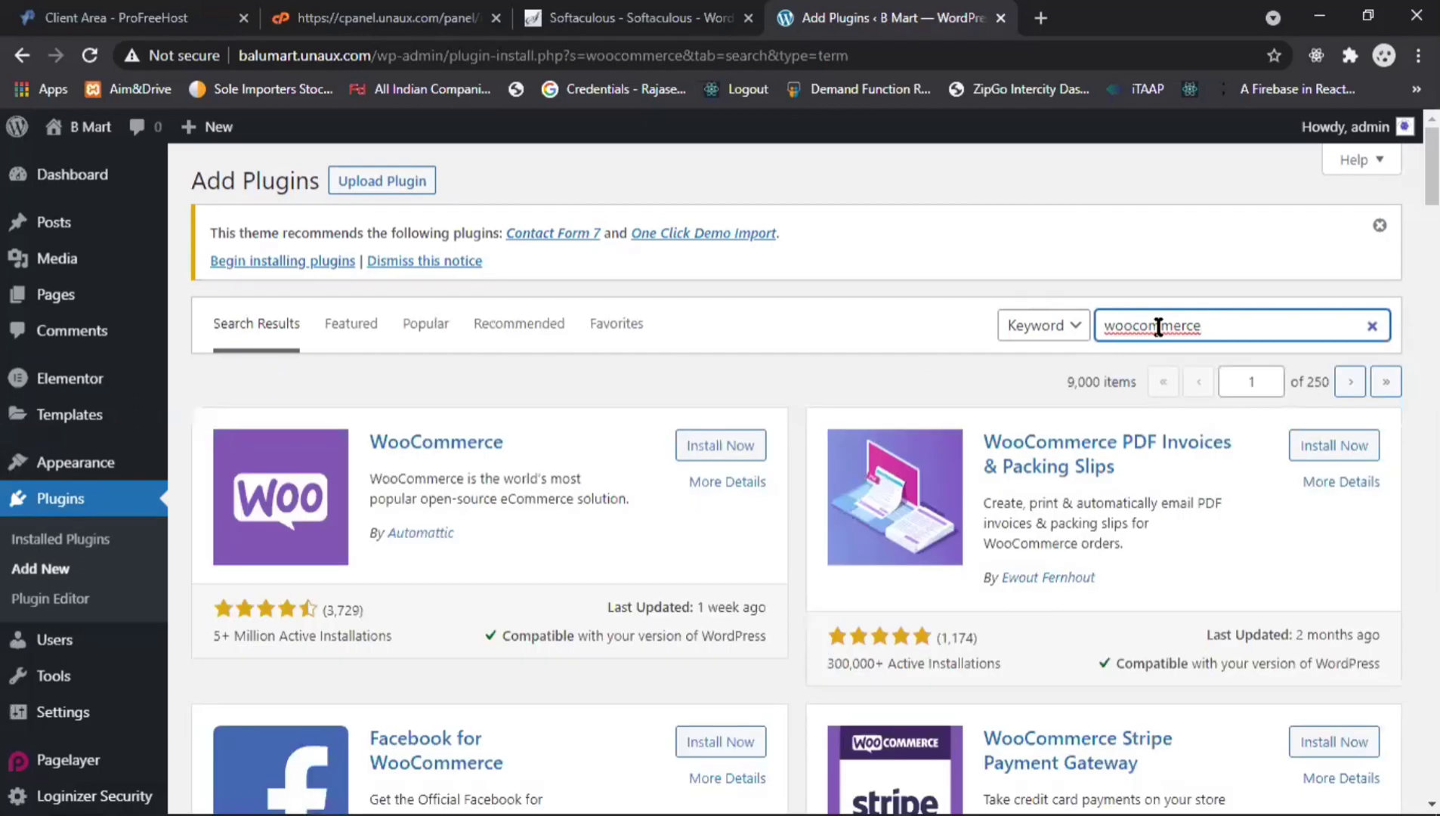
click(731, 452)
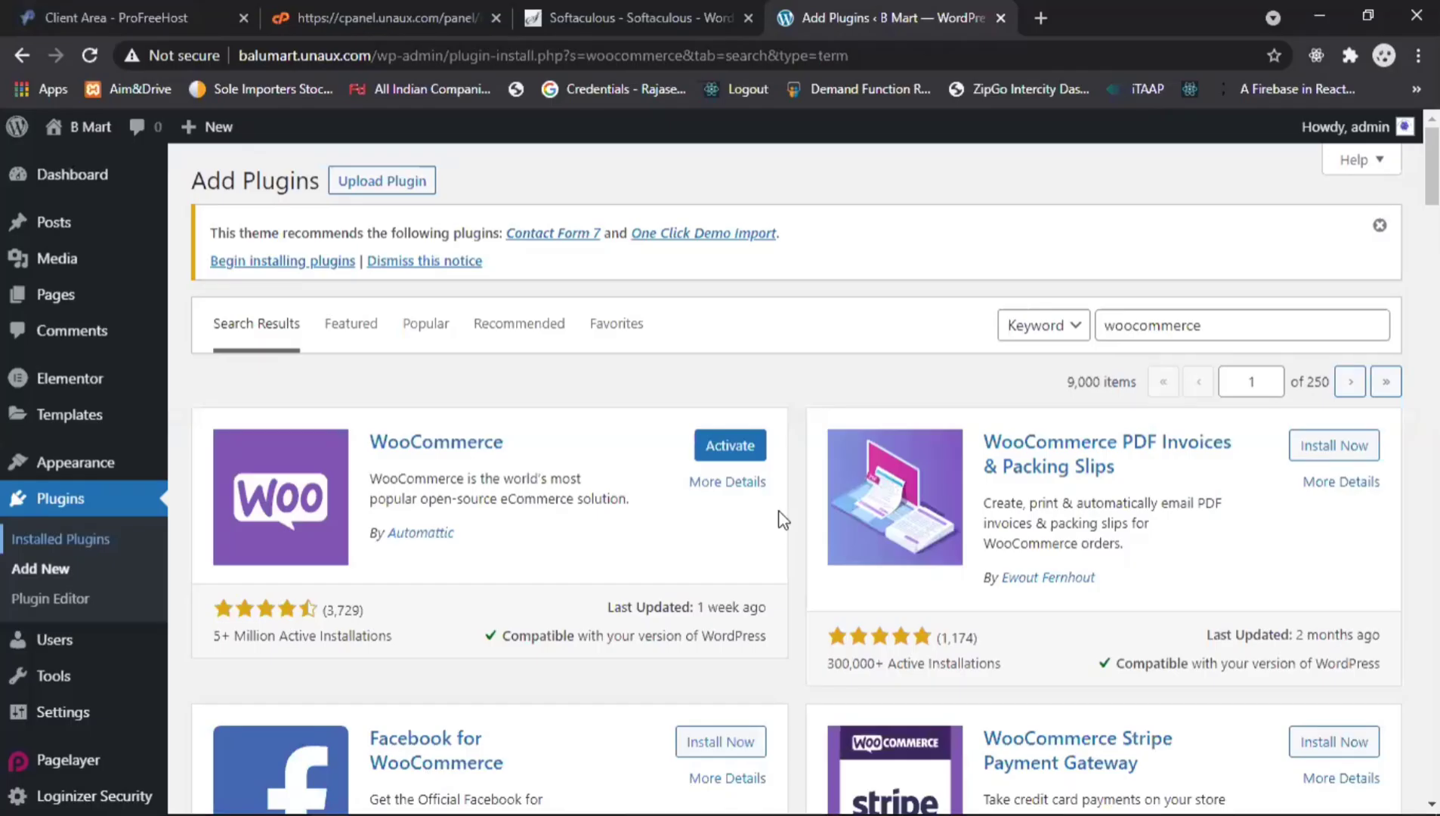
click(730, 446)
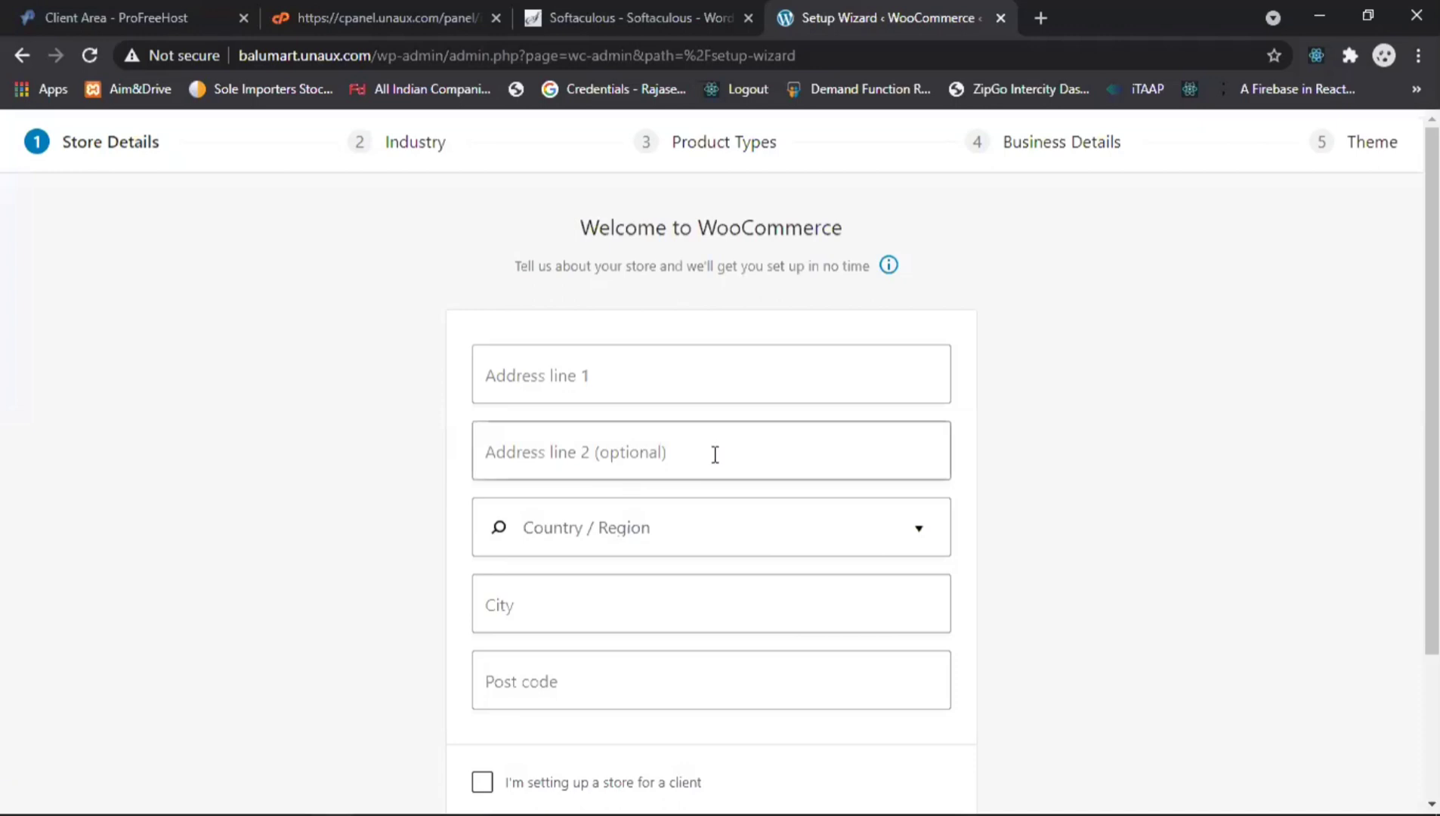
Autofill the store's street address, city and post code from saved entries
click(658, 363)
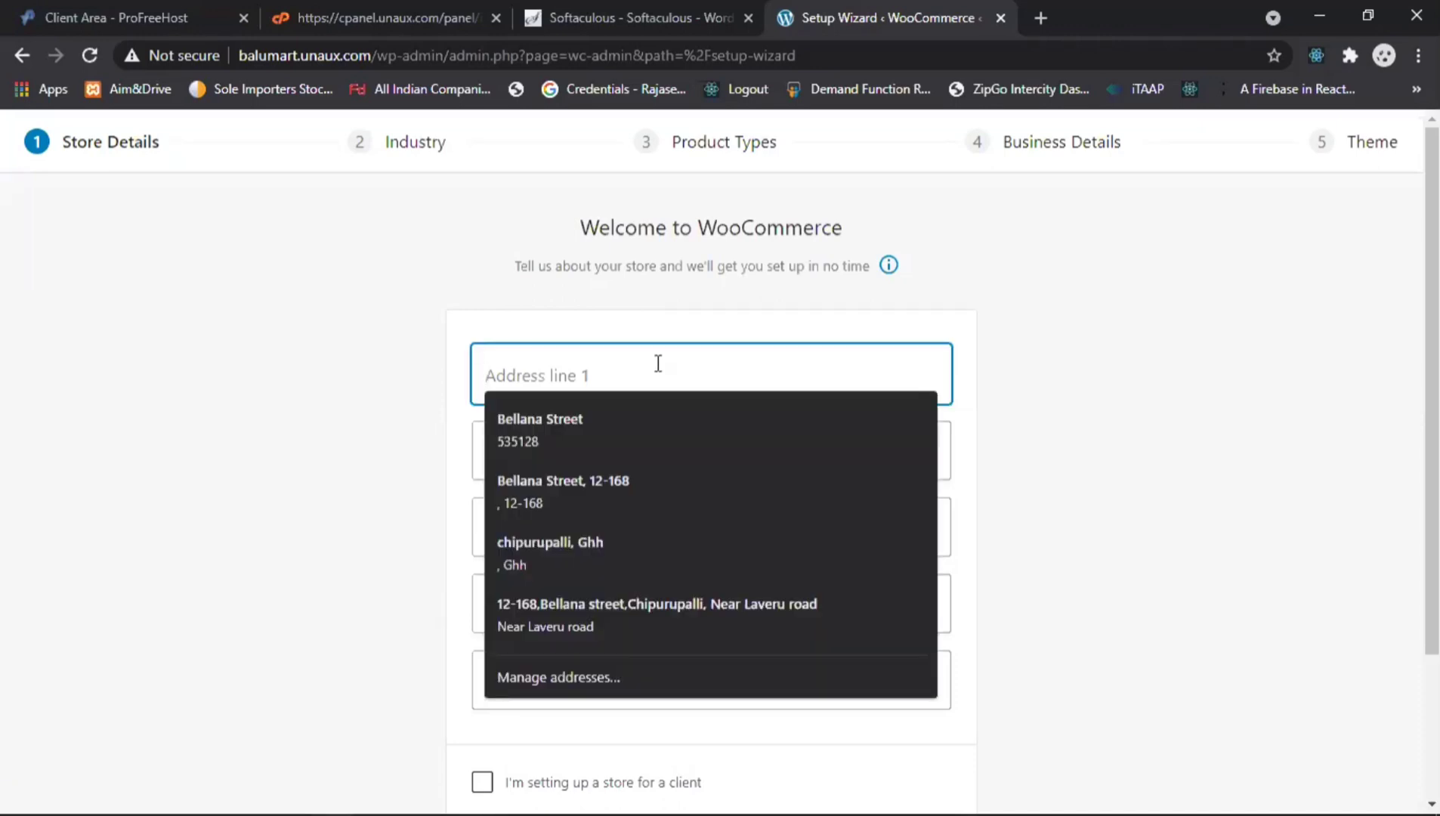
click(653, 424)
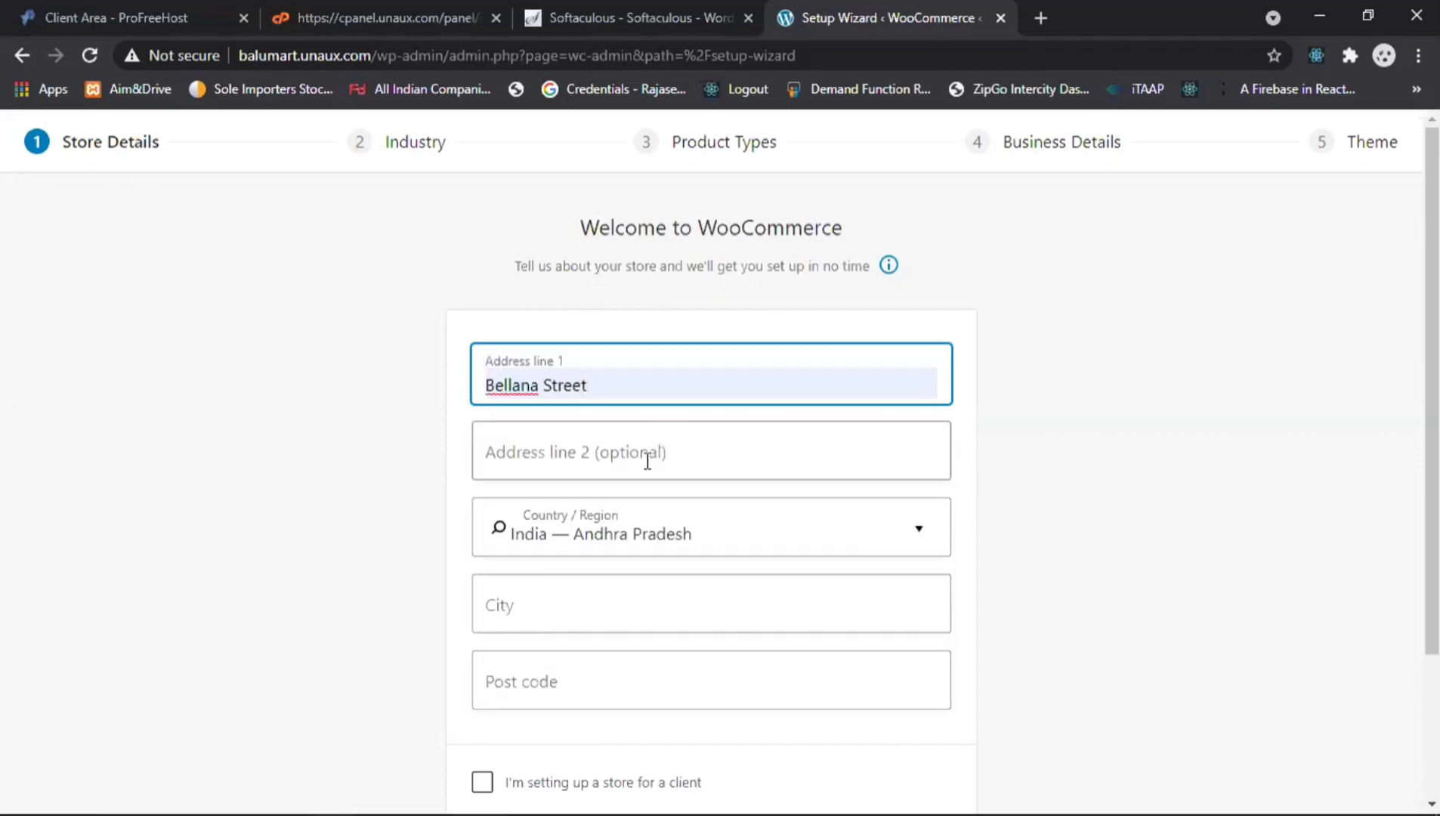
click(606, 587)
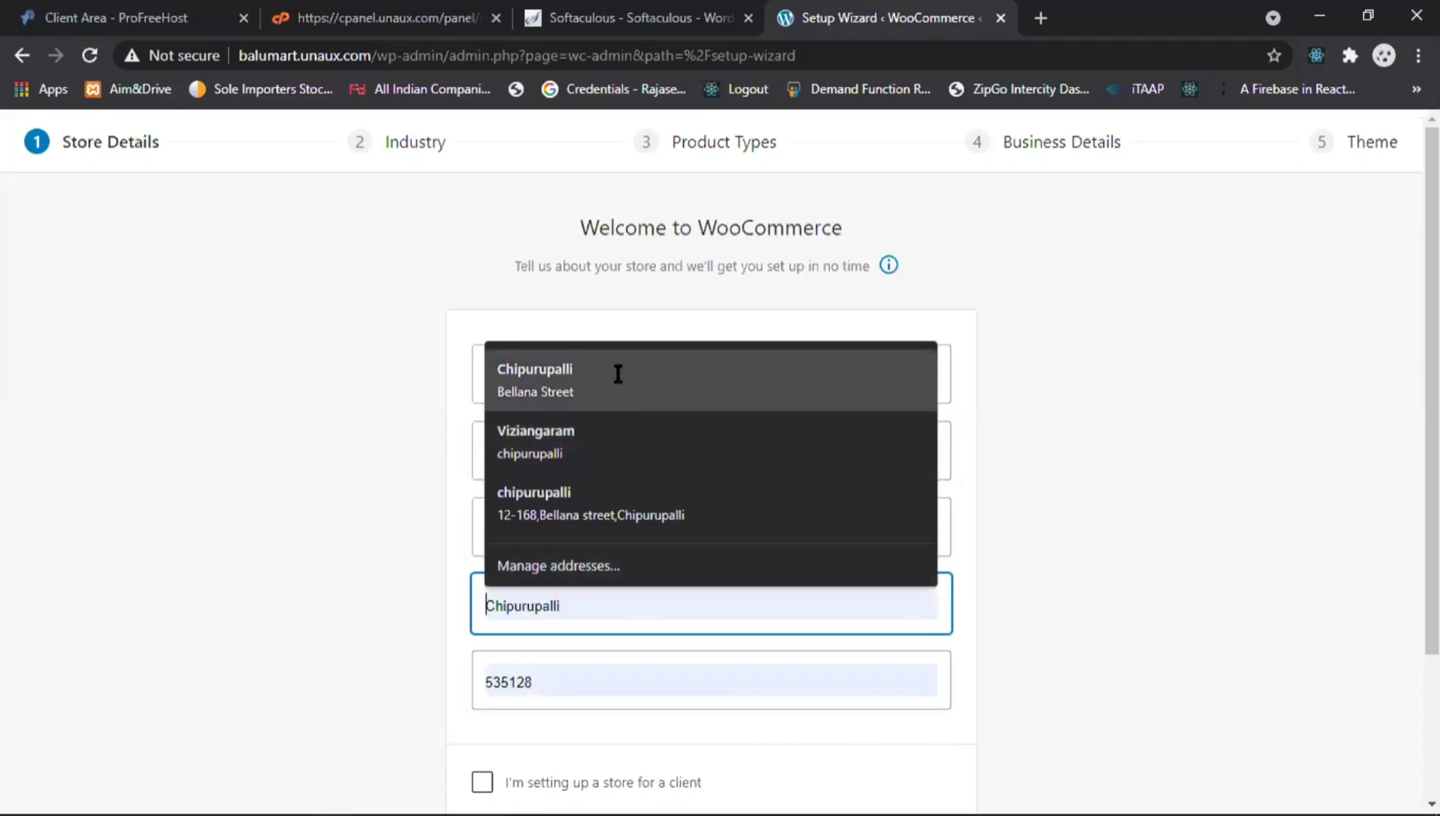
click(616, 380)
scroll(597, 714, down, 2)
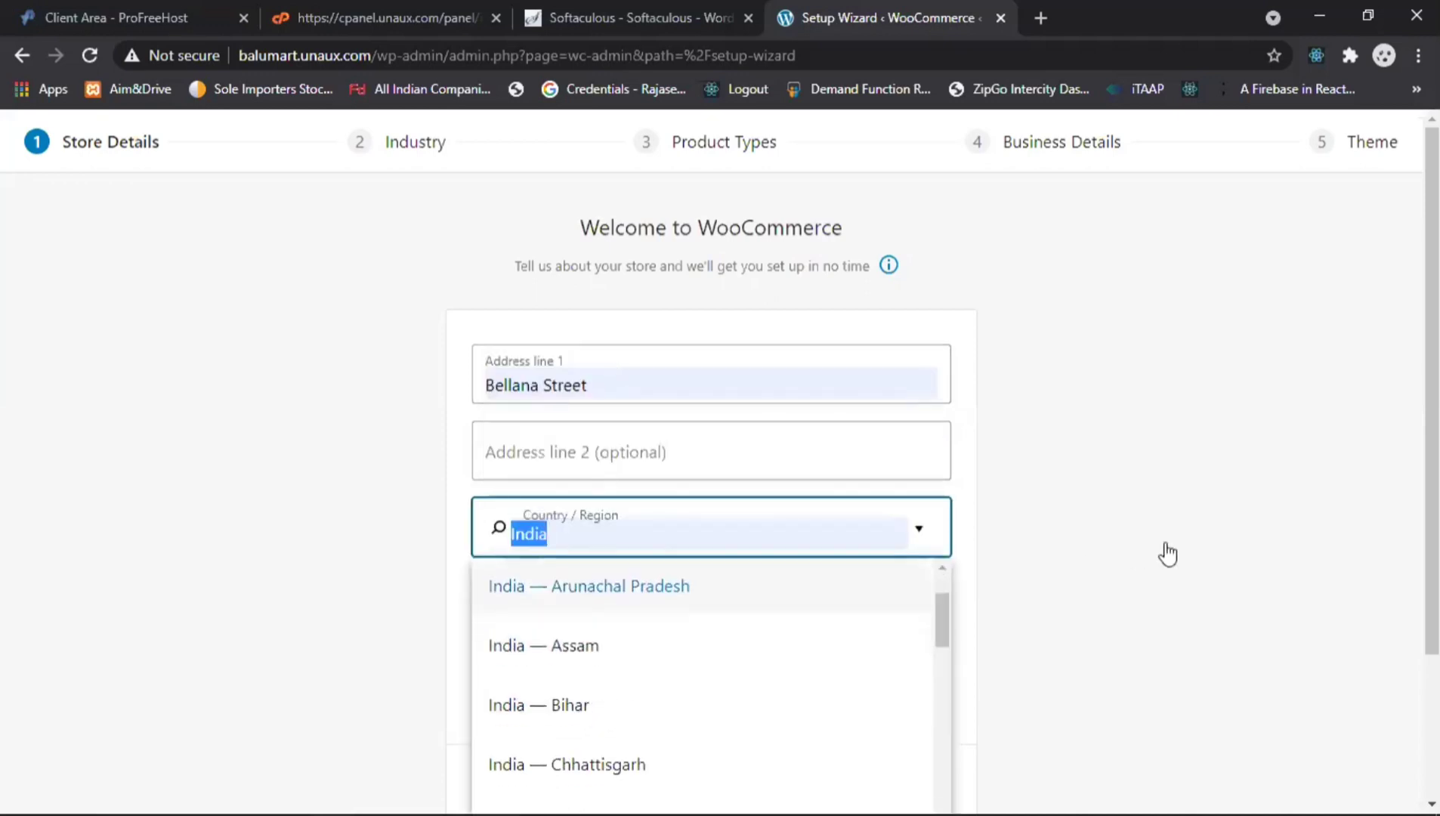
scroll(1165, 543, down, 3)
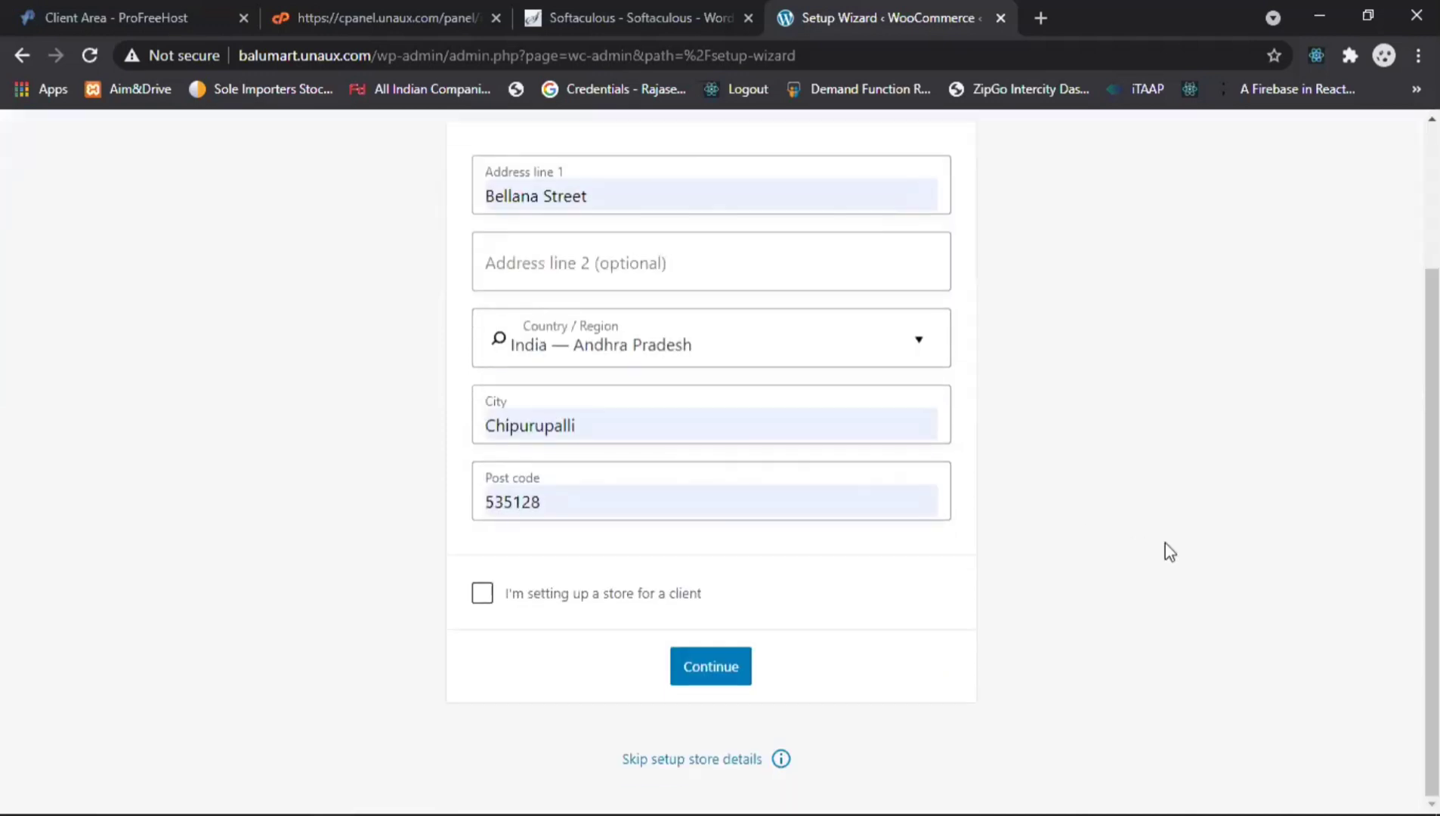
Mark the store as set up for a client, continue, and opt in to usage tracking
click(483, 594)
click(709, 669)
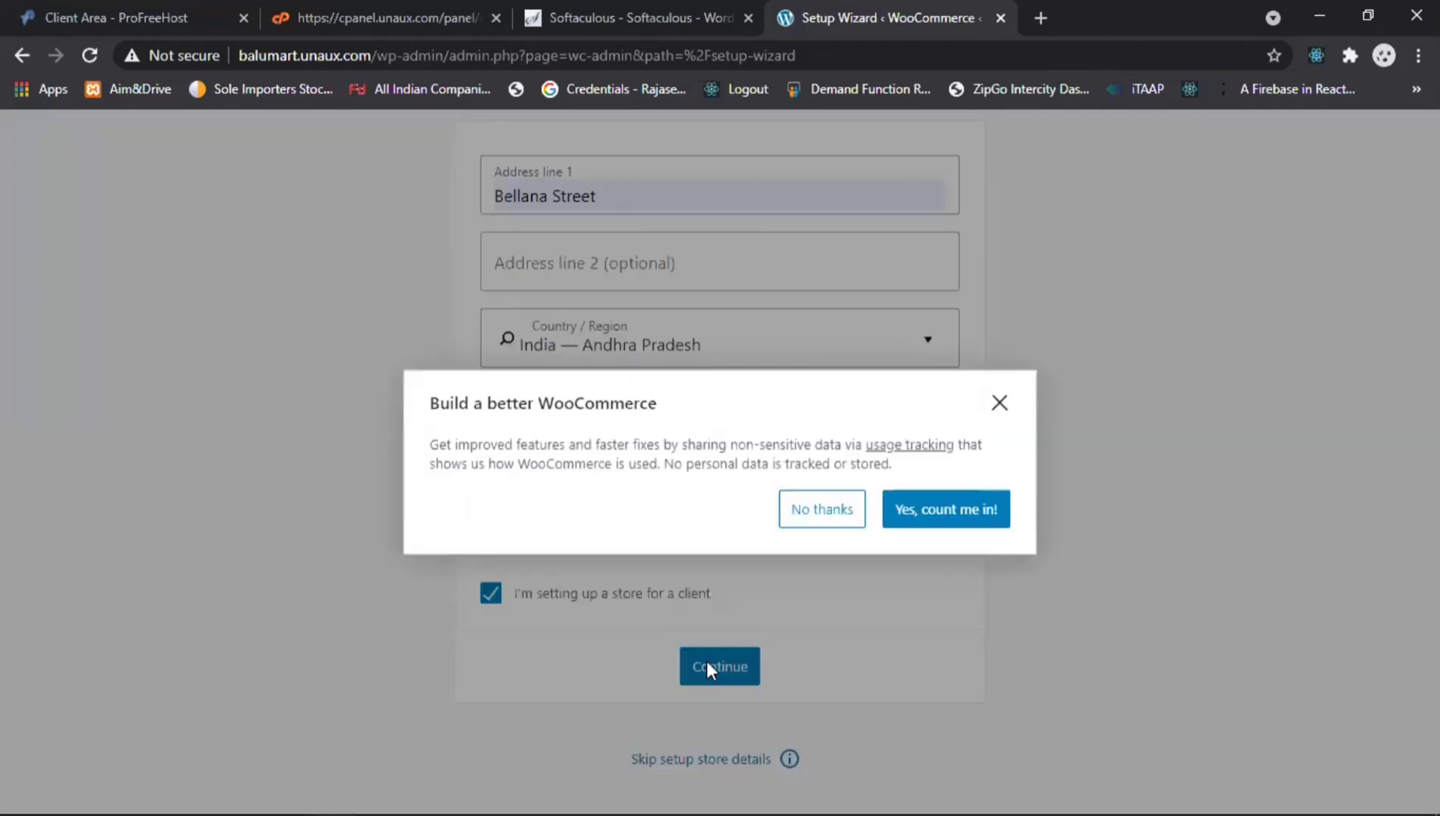
click(905, 506)
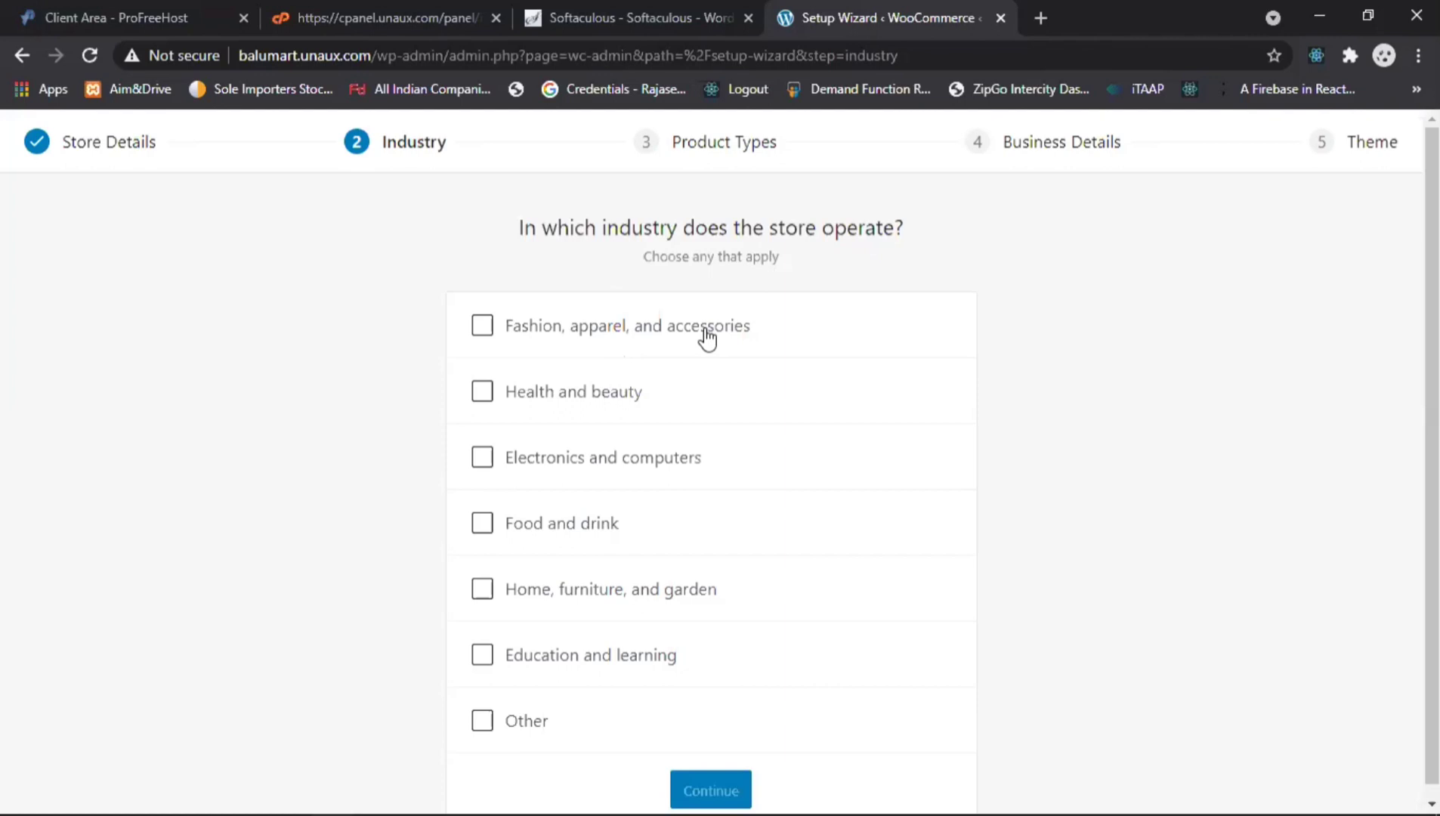
Choose Fashion, Home/furniture/garden, Food and drink, and Health and beauty industries, without Other
scroll(708, 340, down, 1)
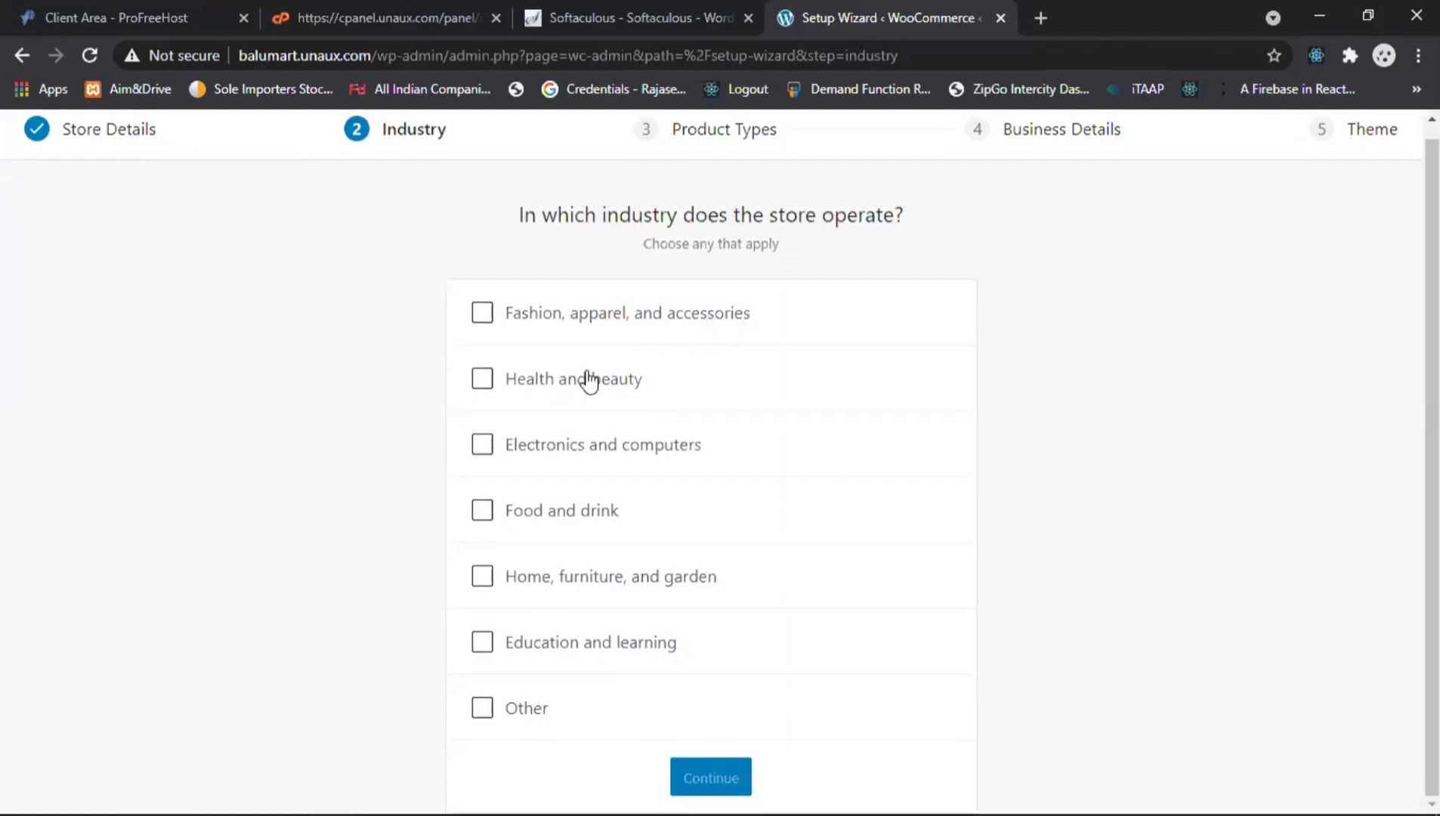
click(485, 319)
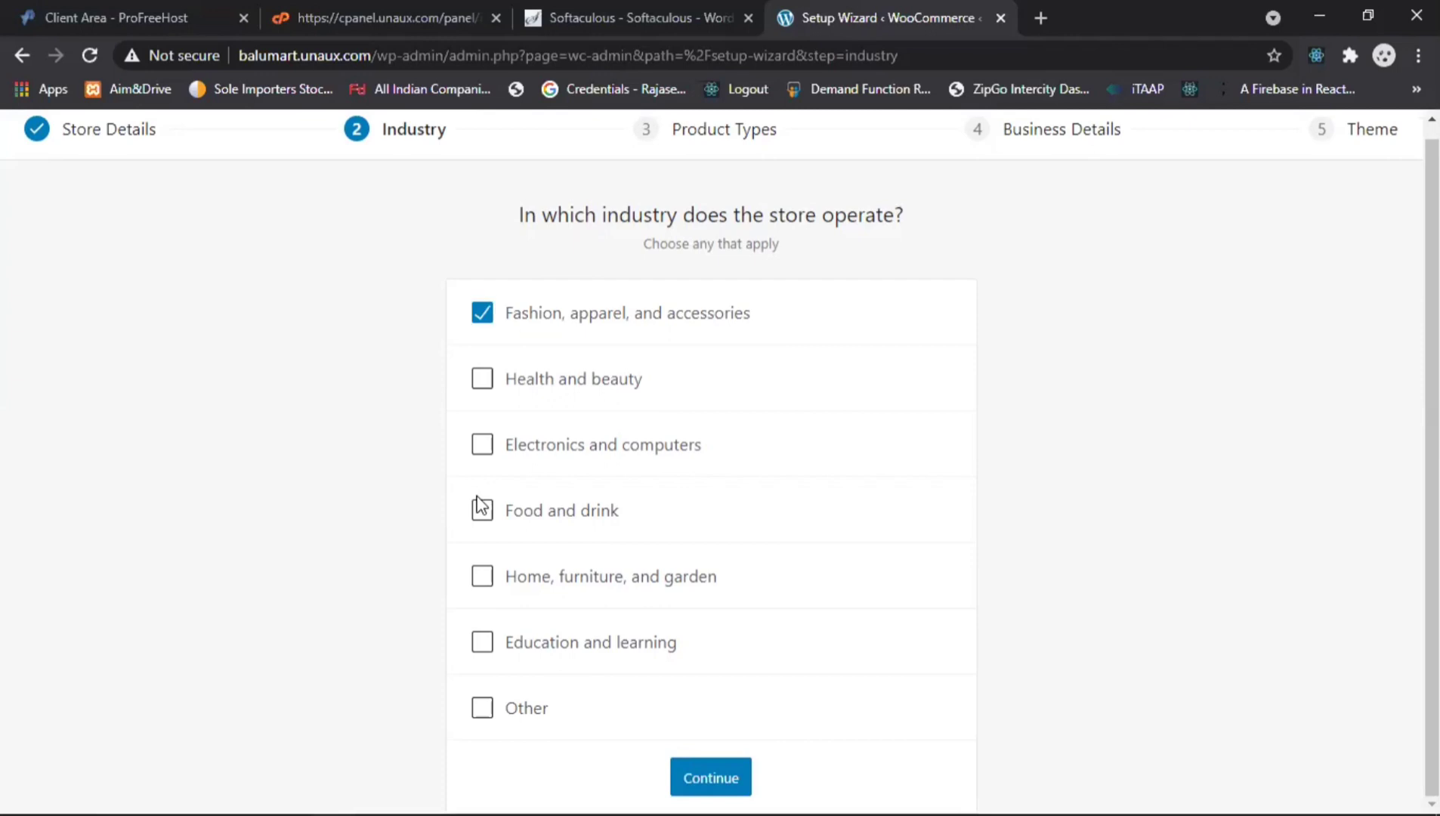
click(482, 576)
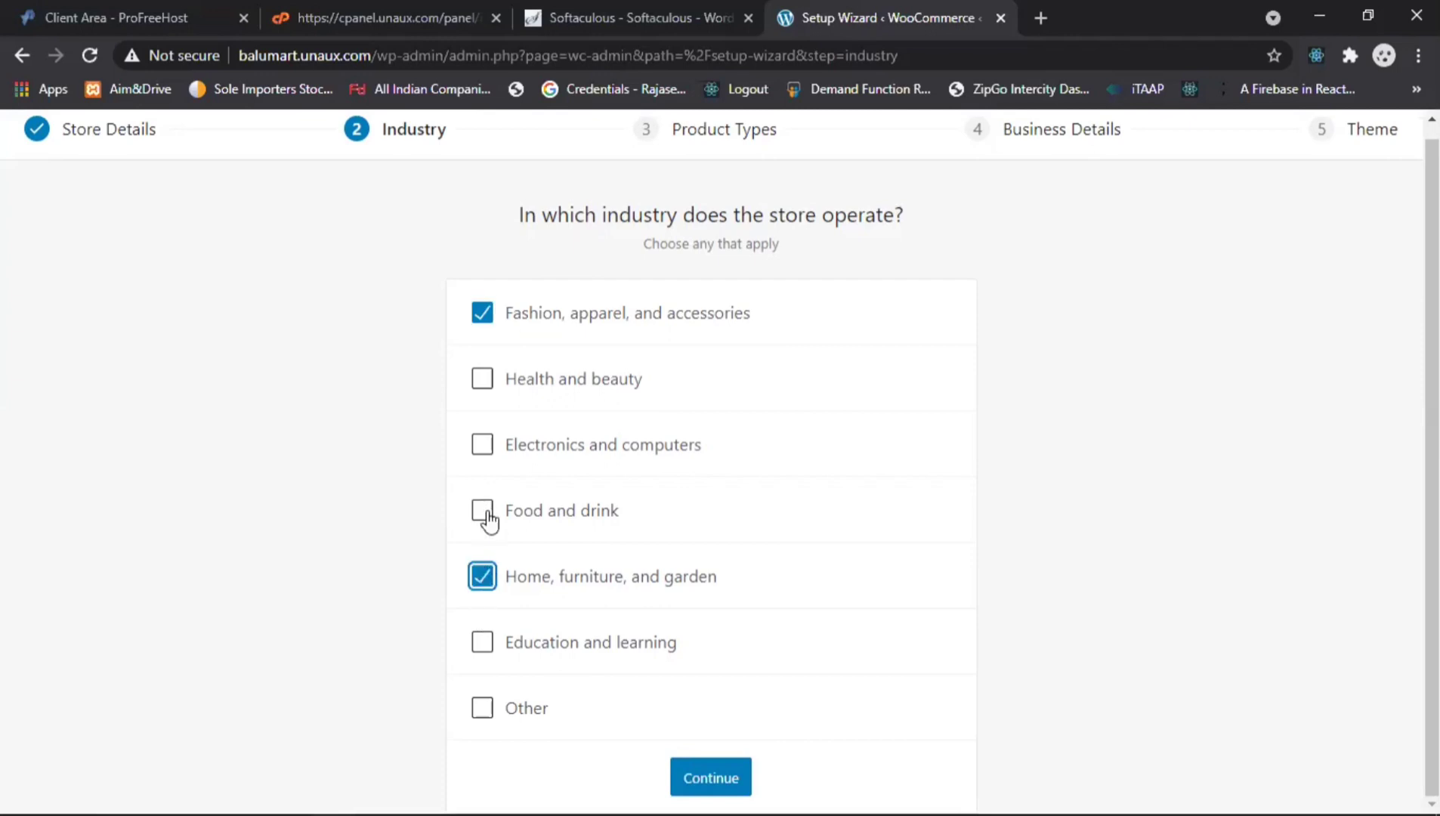
click(487, 517)
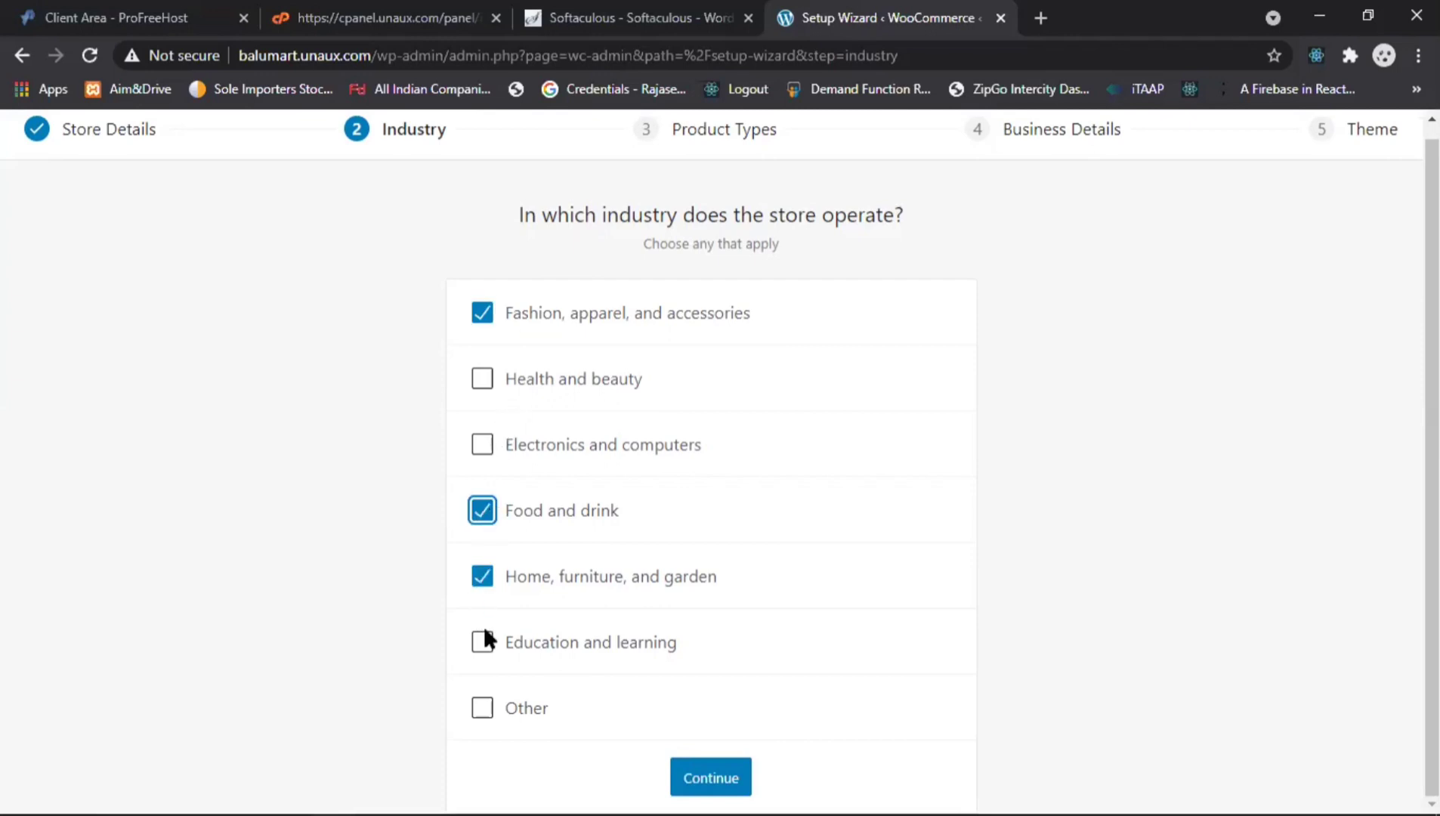
click(482, 704)
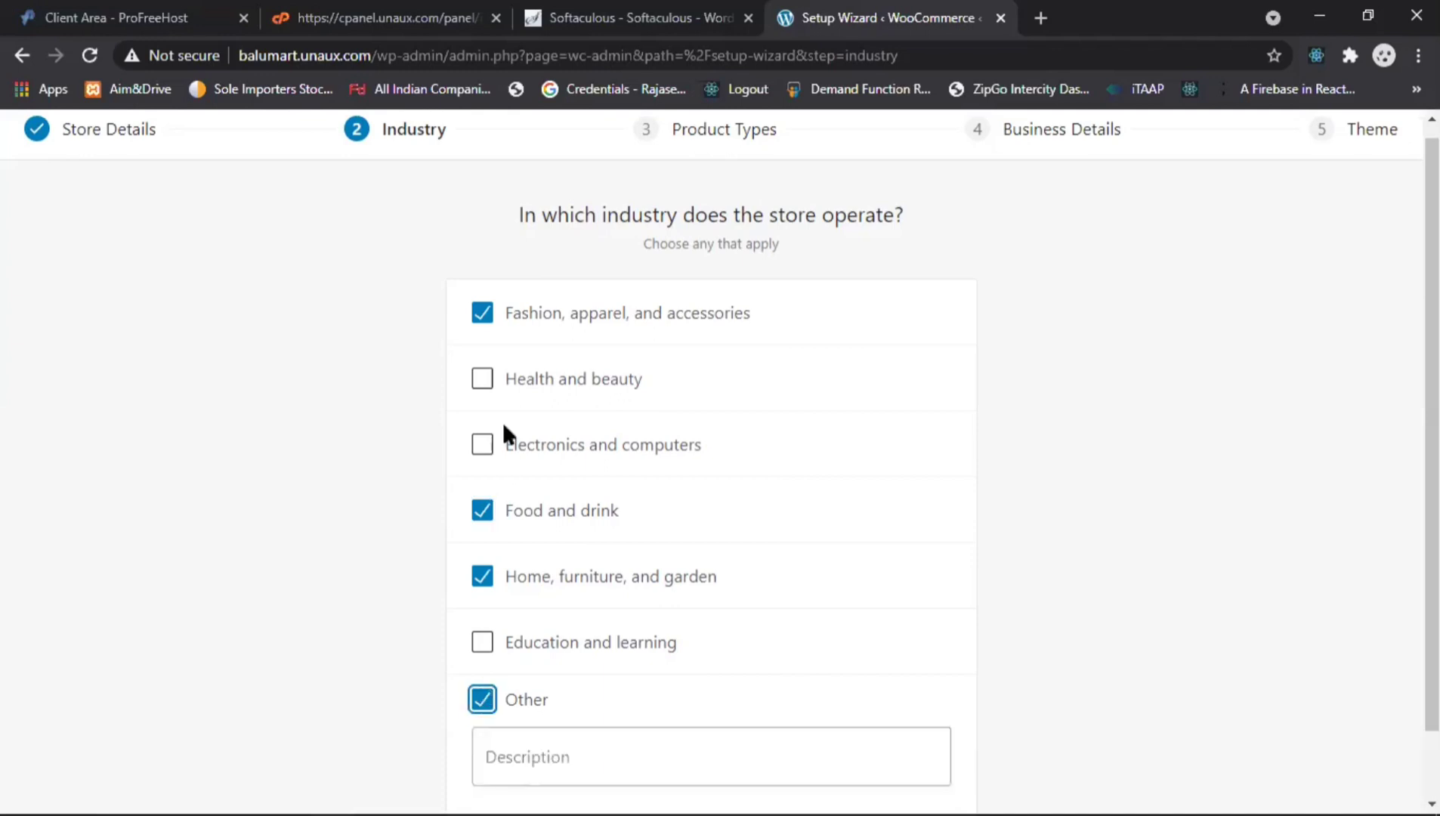
click(489, 384)
scroll(571, 485, down, 1)
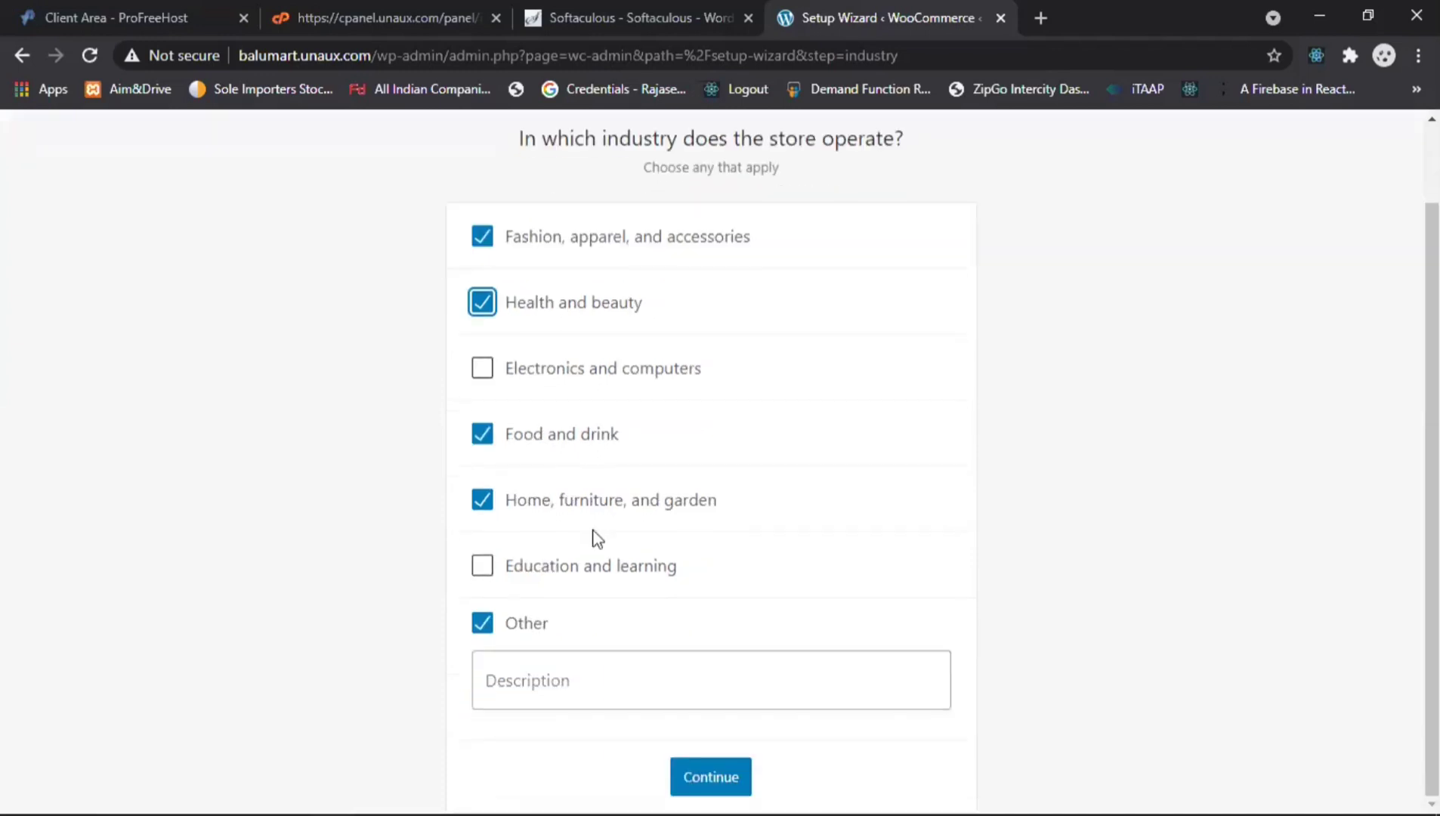
click(483, 625)
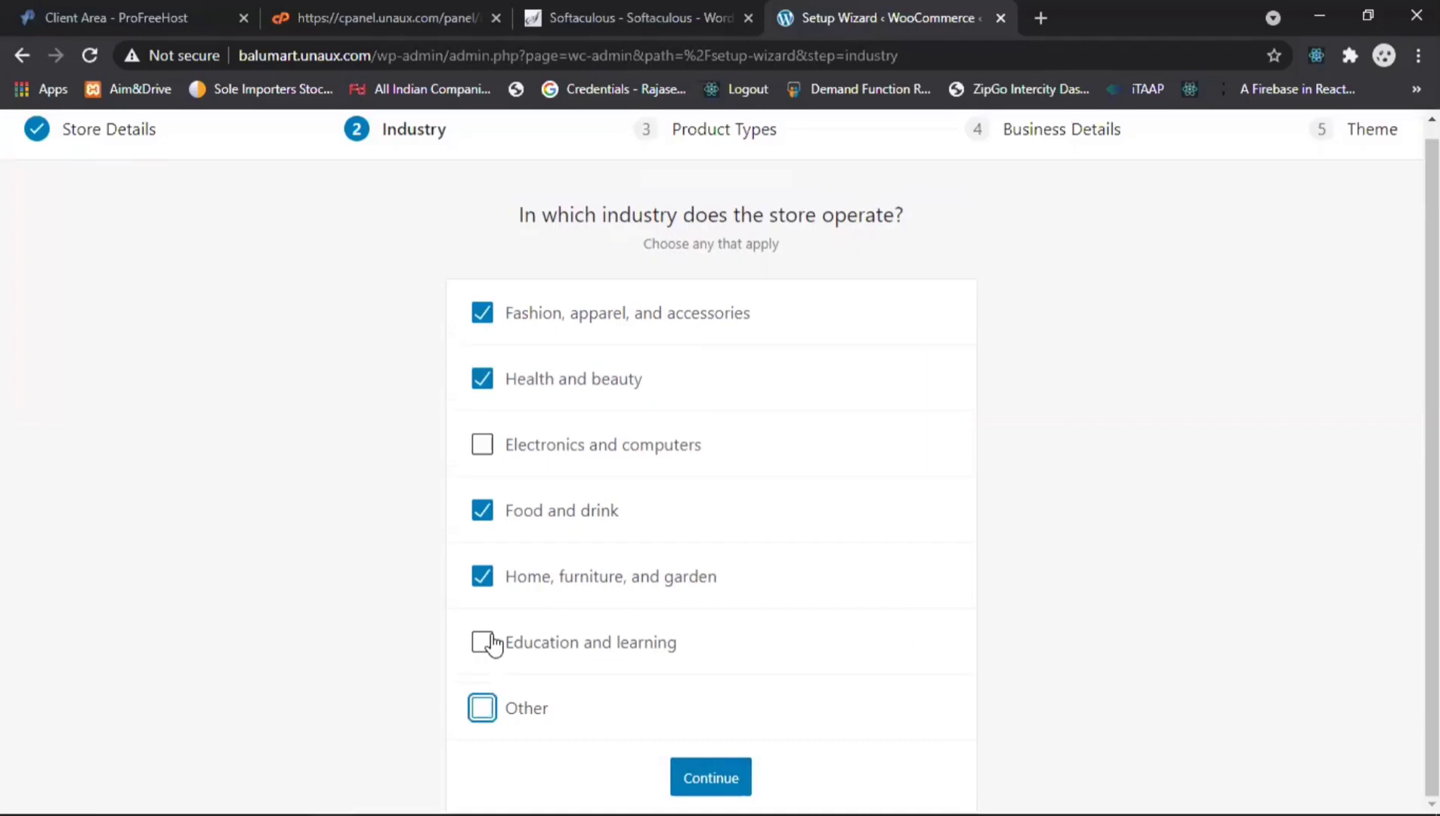
click(684, 778)
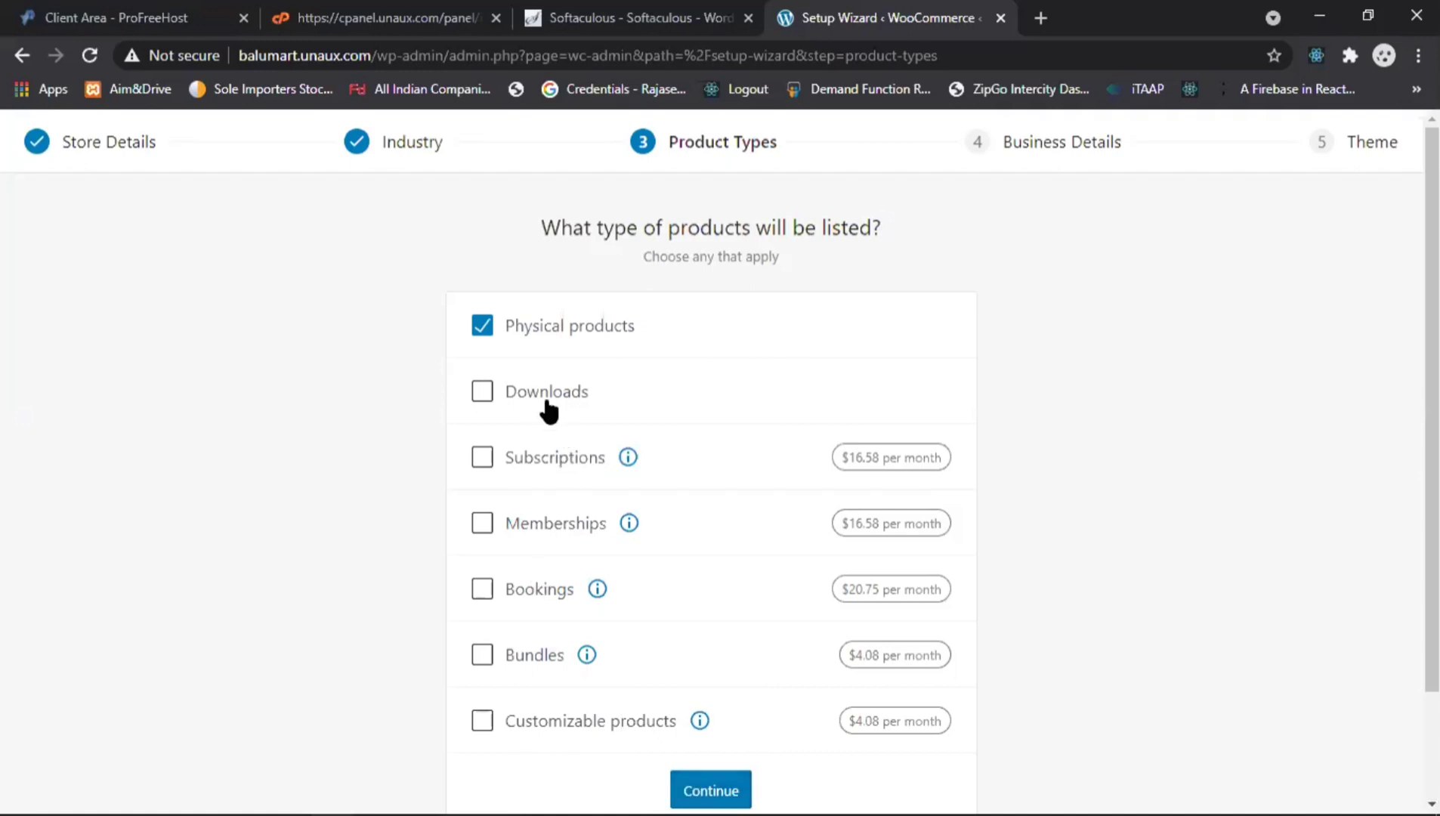
Add Downloads as a product type and continue to Business Details
click(487, 391)
scroll(657, 533, down, 2)
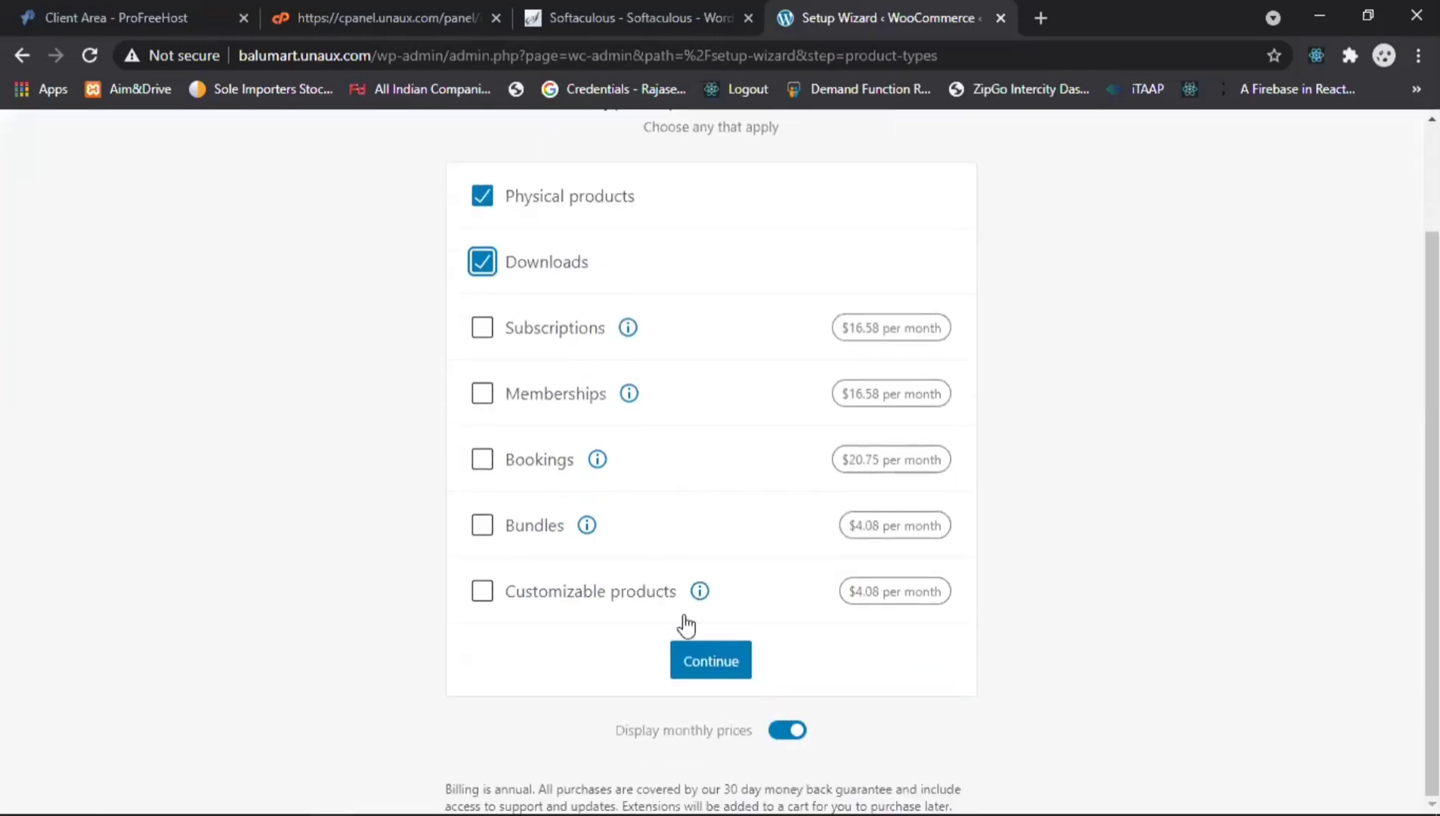
click(696, 668)
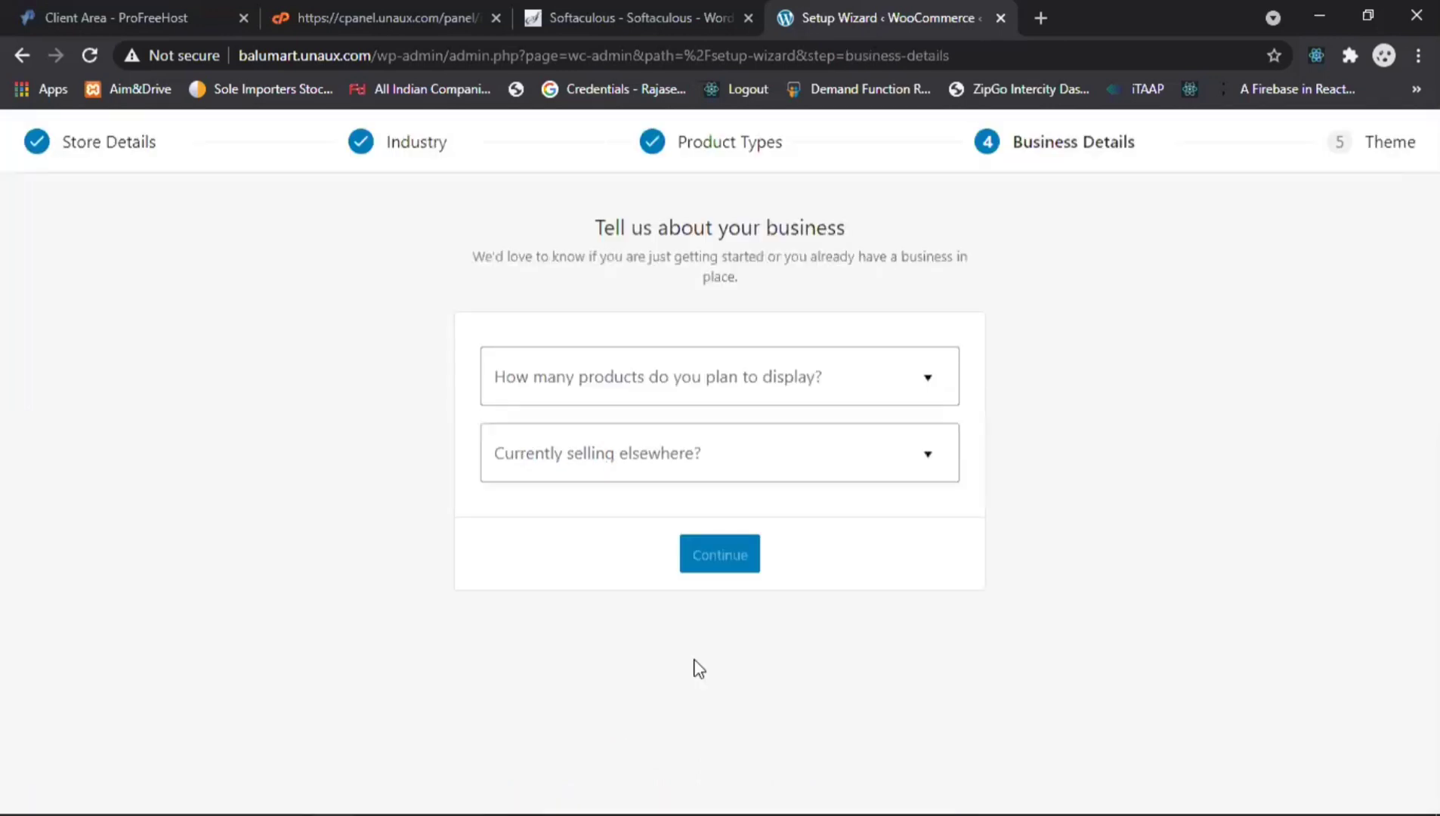
Set the product count to 1,000+ and answer selling in person at physical stores
click(878, 387)
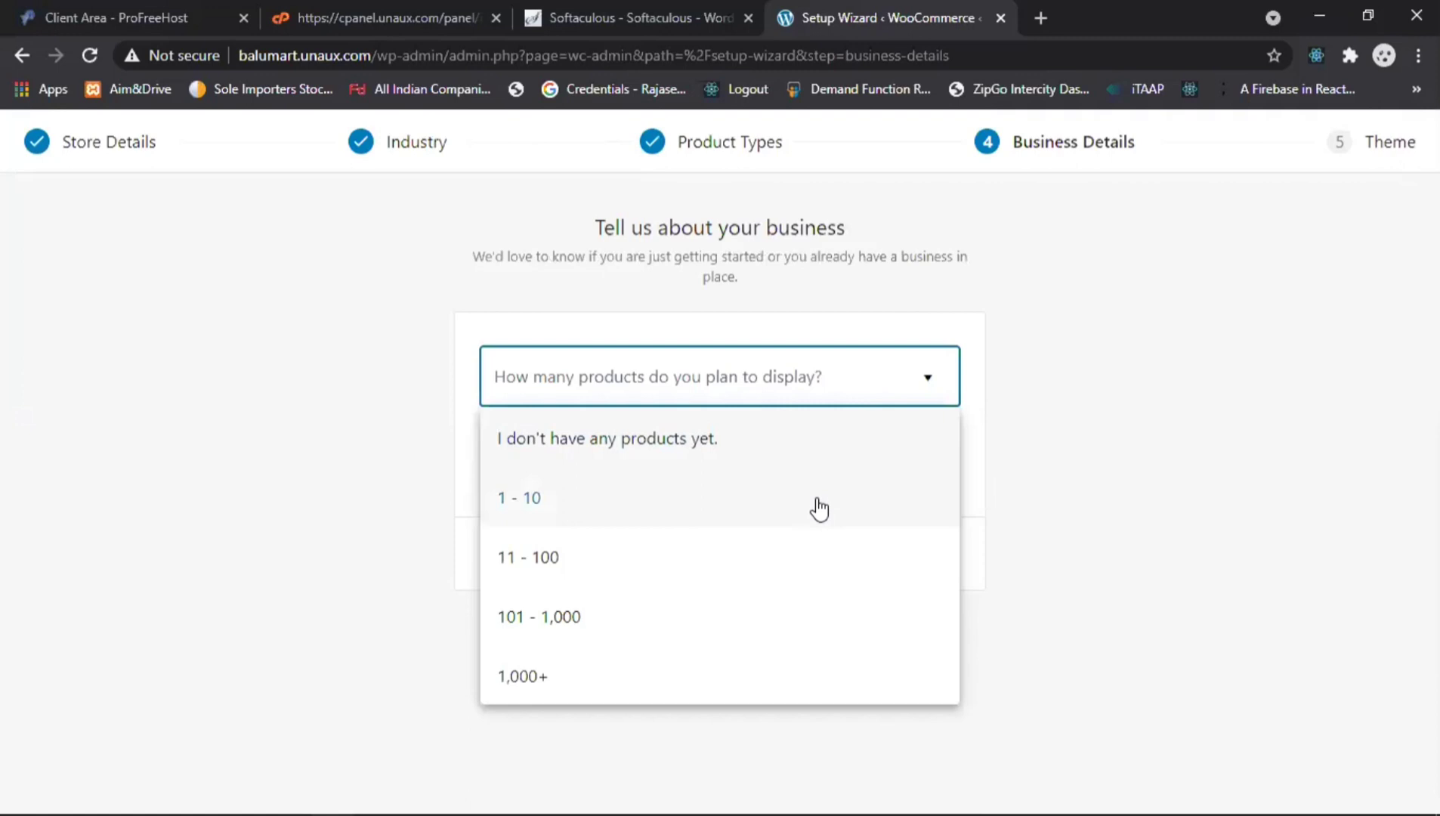
click(819, 509)
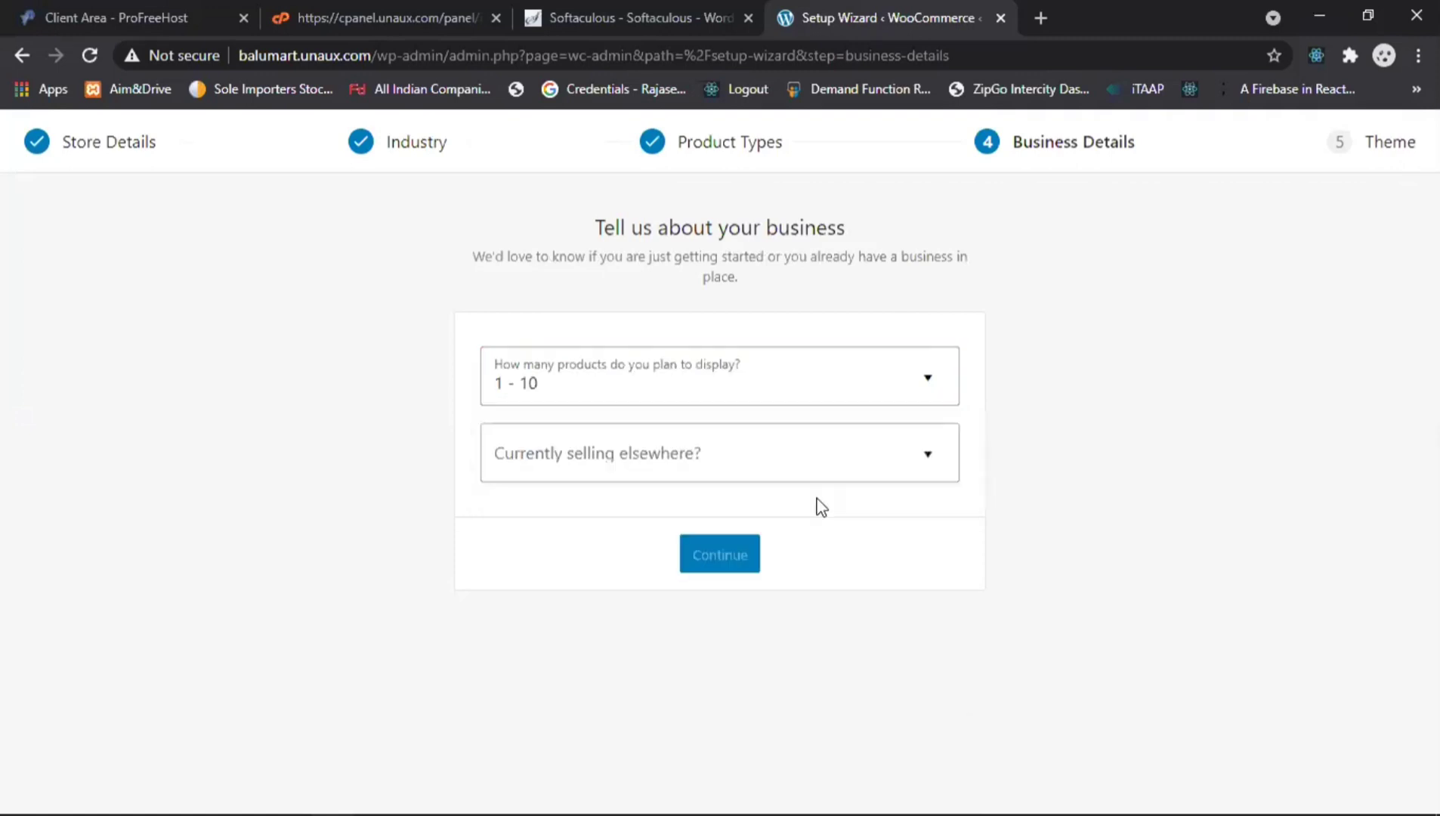
click(772, 463)
click(779, 401)
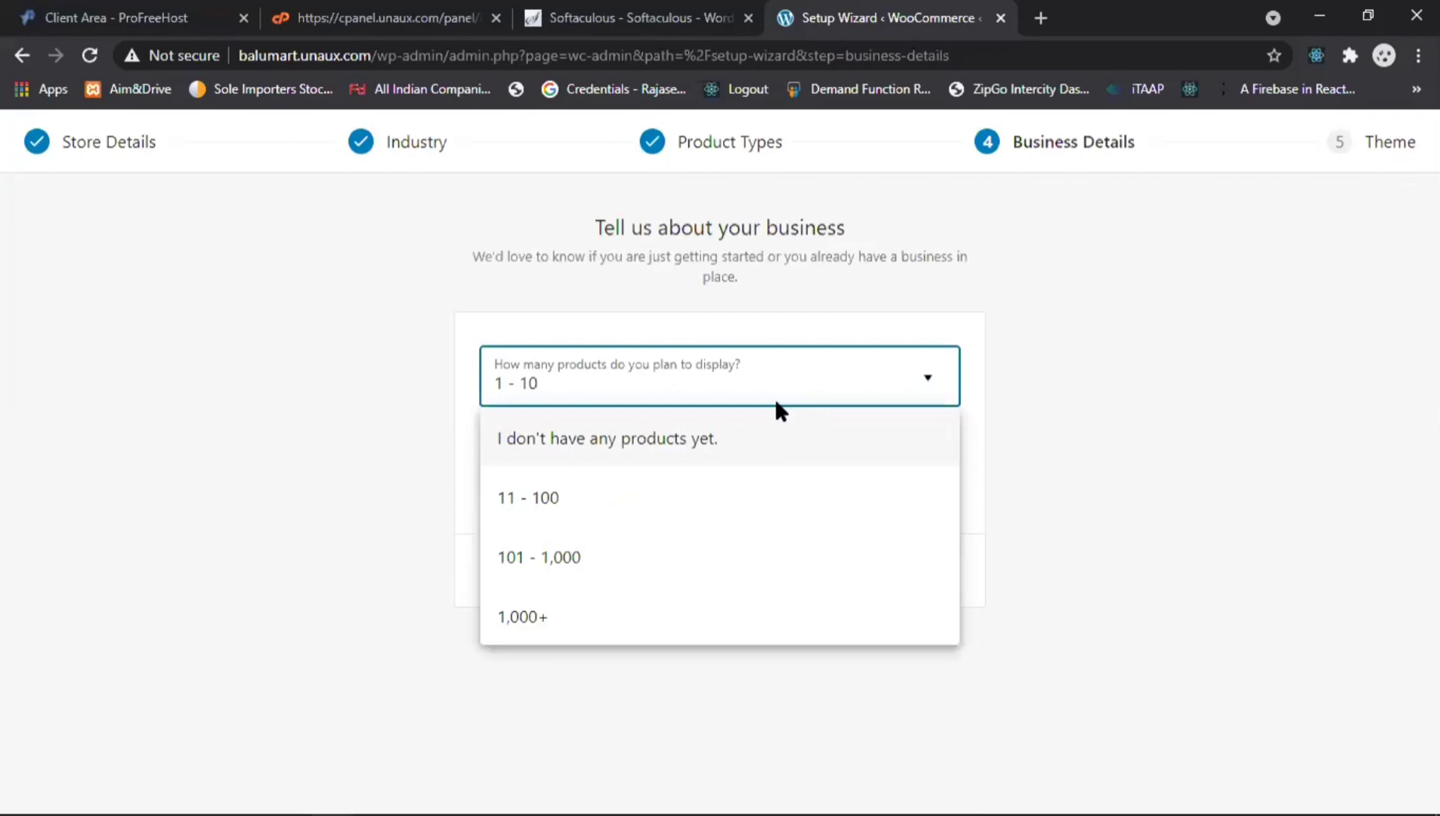
click(714, 617)
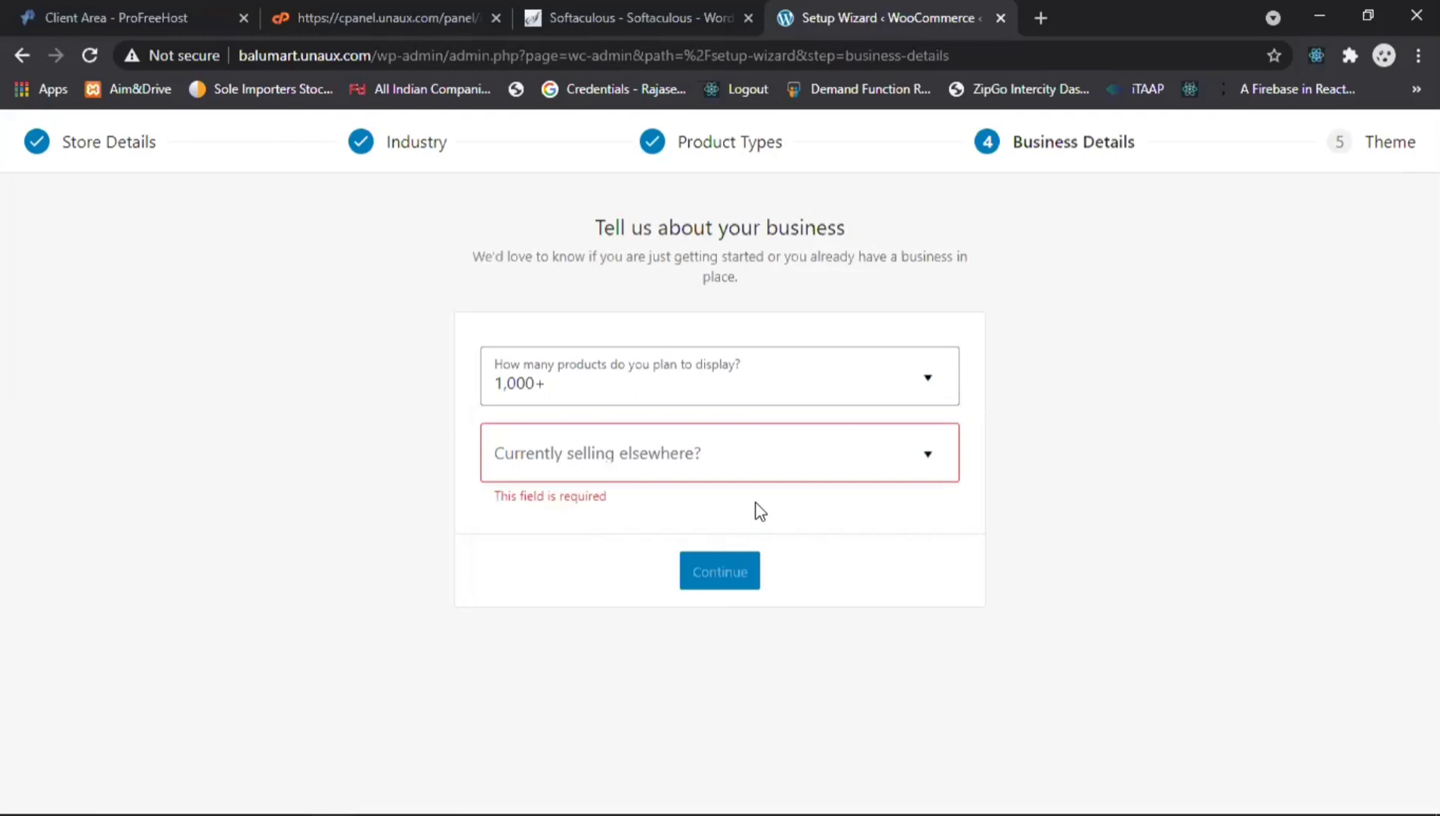
click(761, 462)
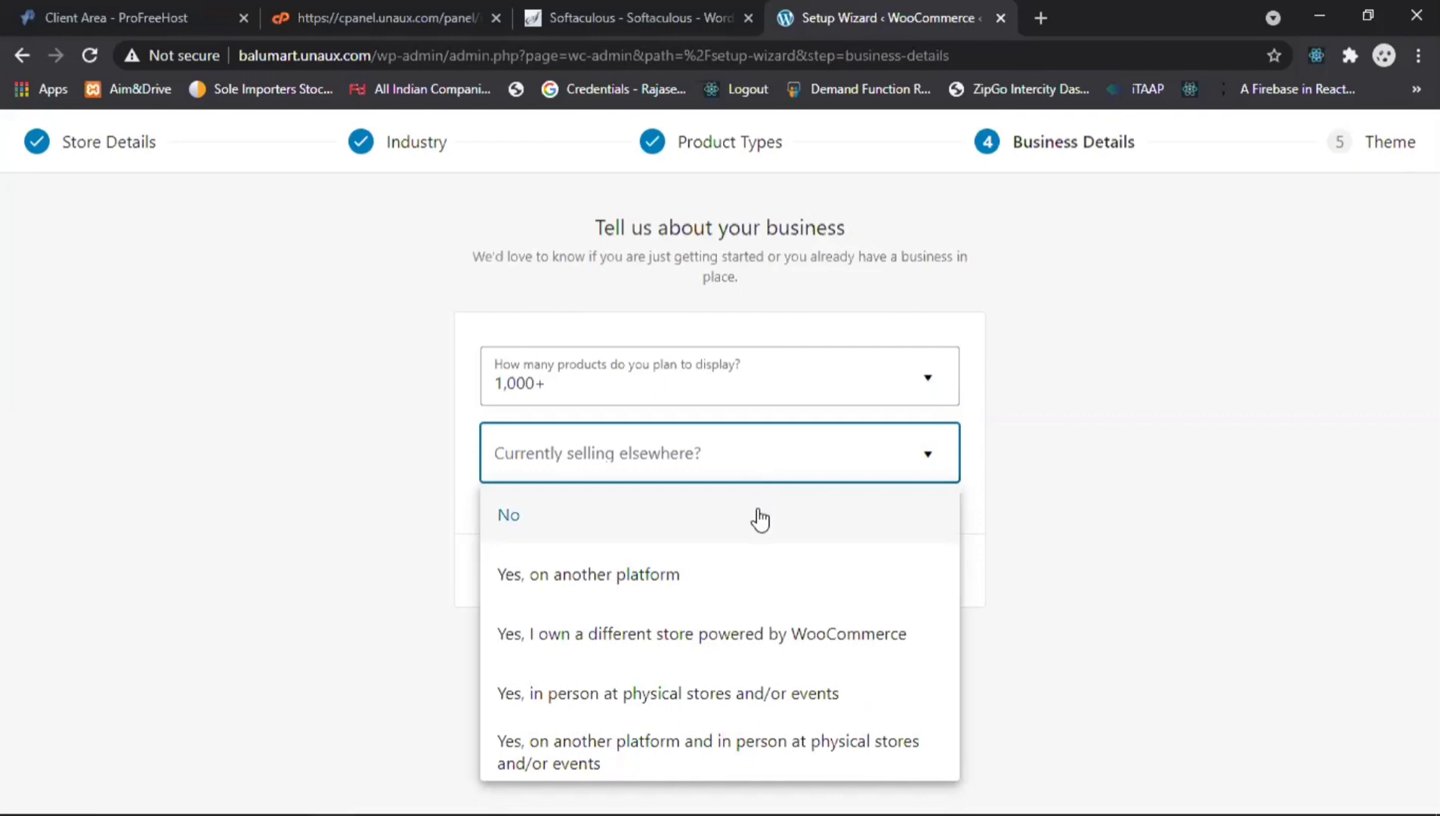
click(720, 692)
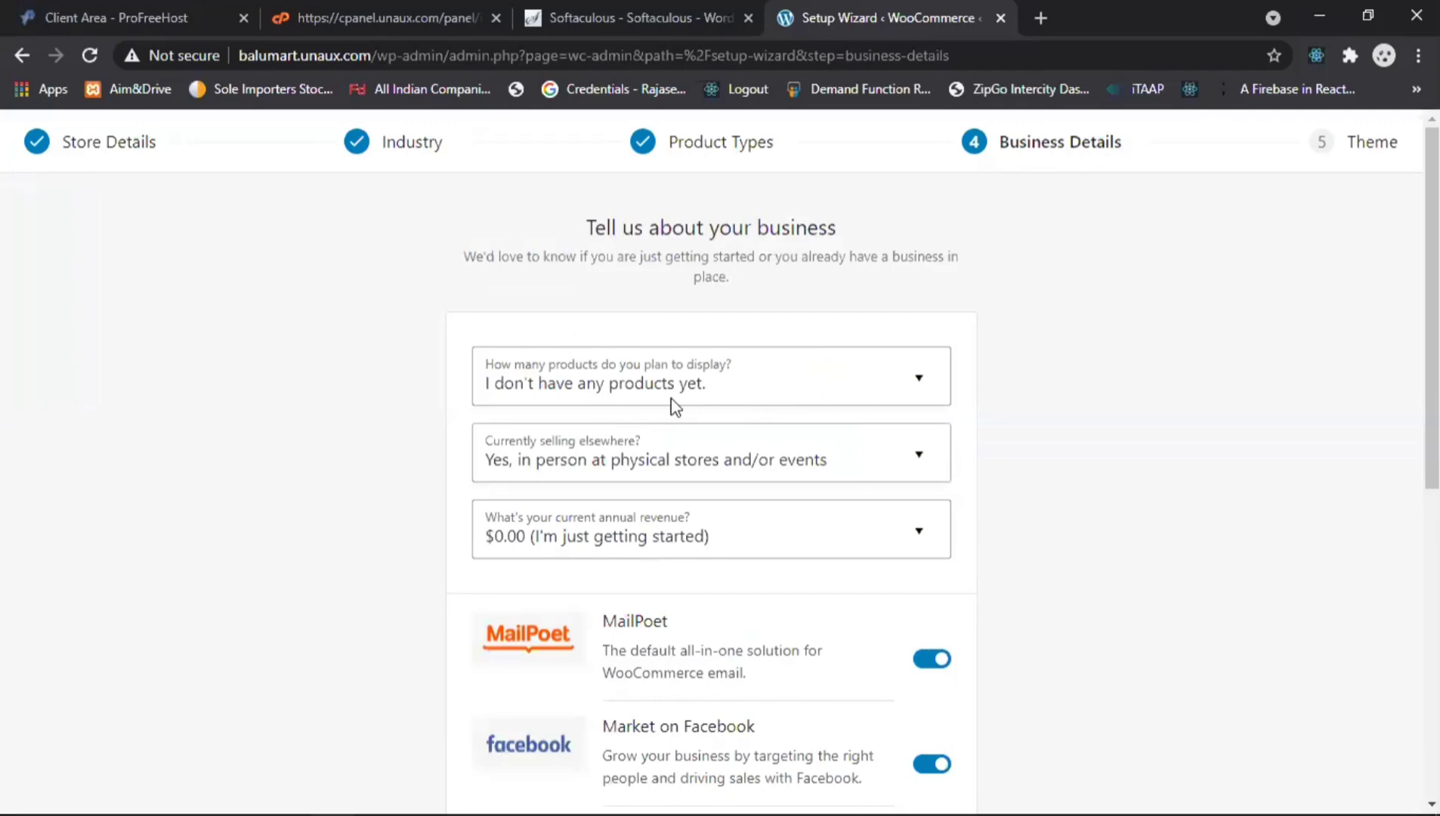
Keep annual revenue at $0.00, enable the Creative Mail plugin, and continue to theme selection
scroll(812, 475, down, 3)
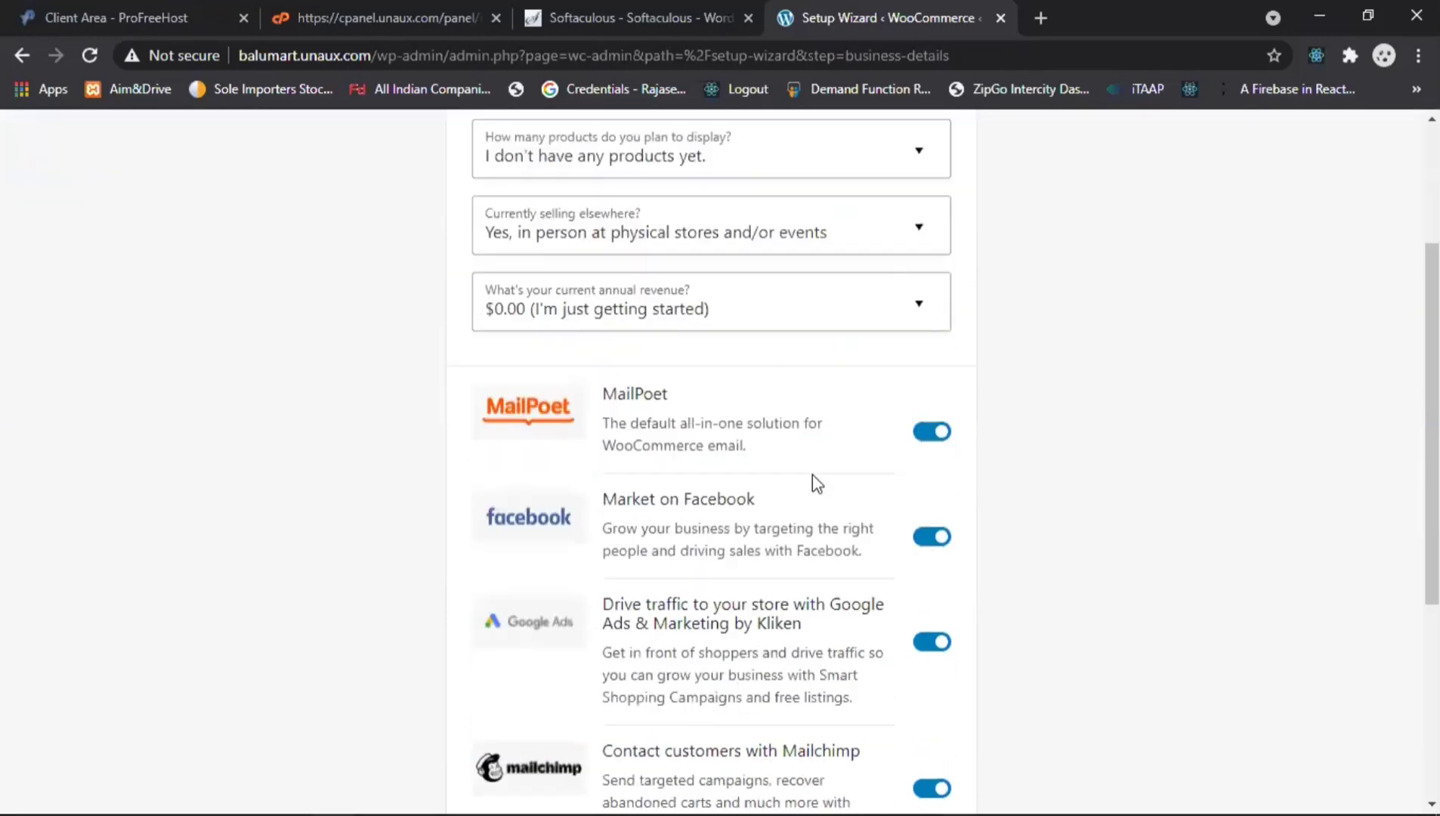
click(919, 260)
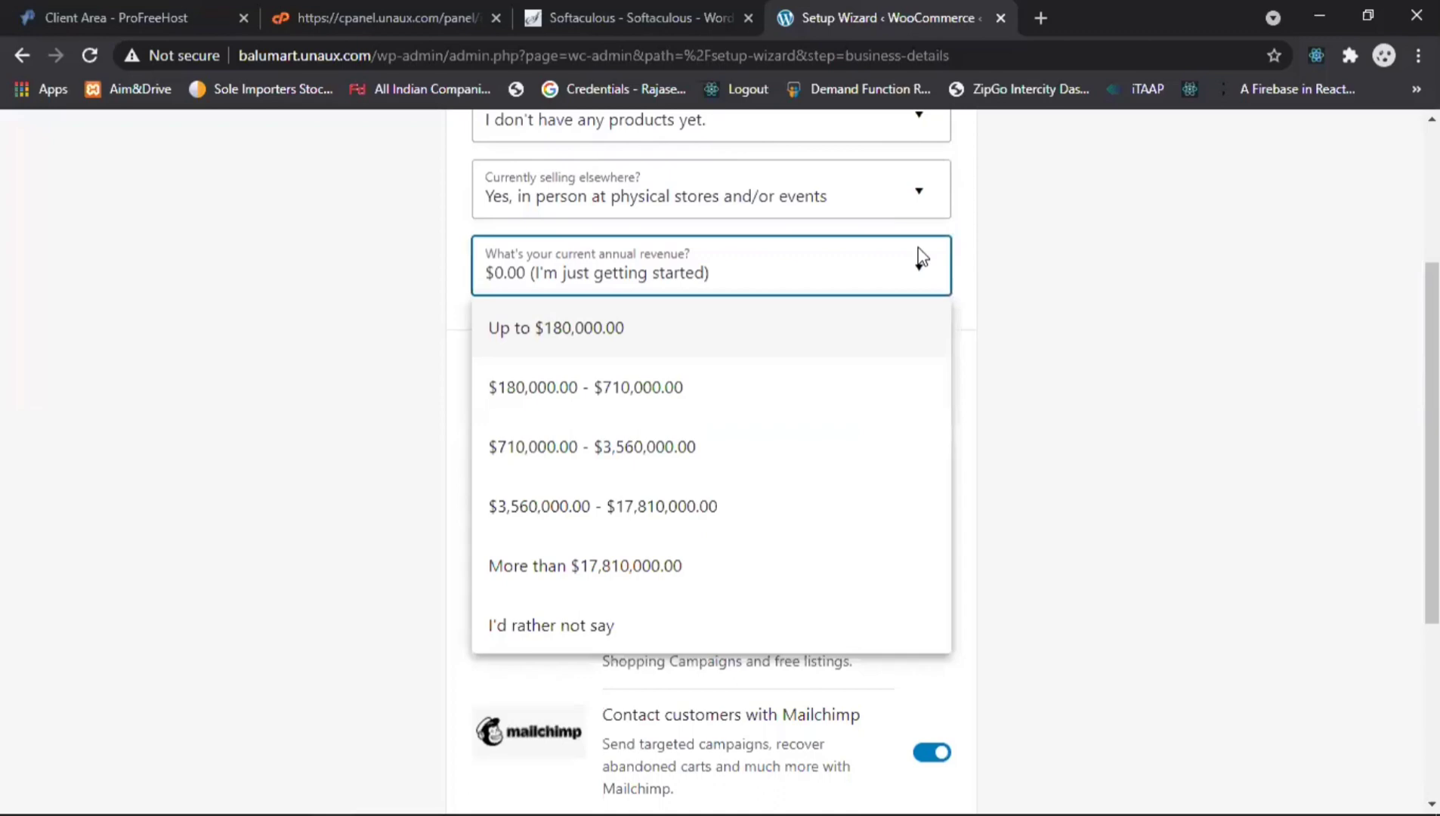
click(1026, 377)
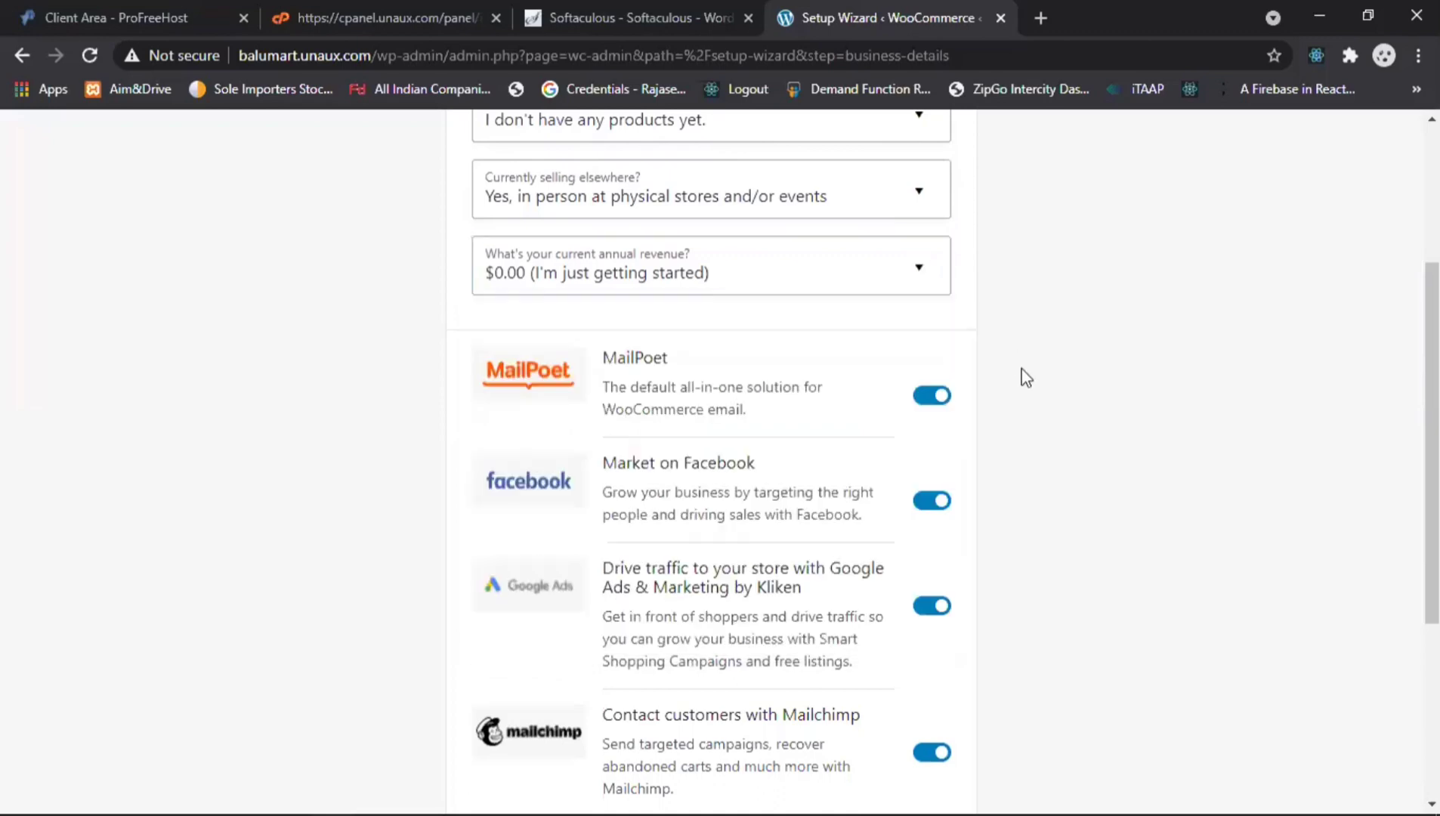
scroll(1023, 377, down, 5)
click(929, 547)
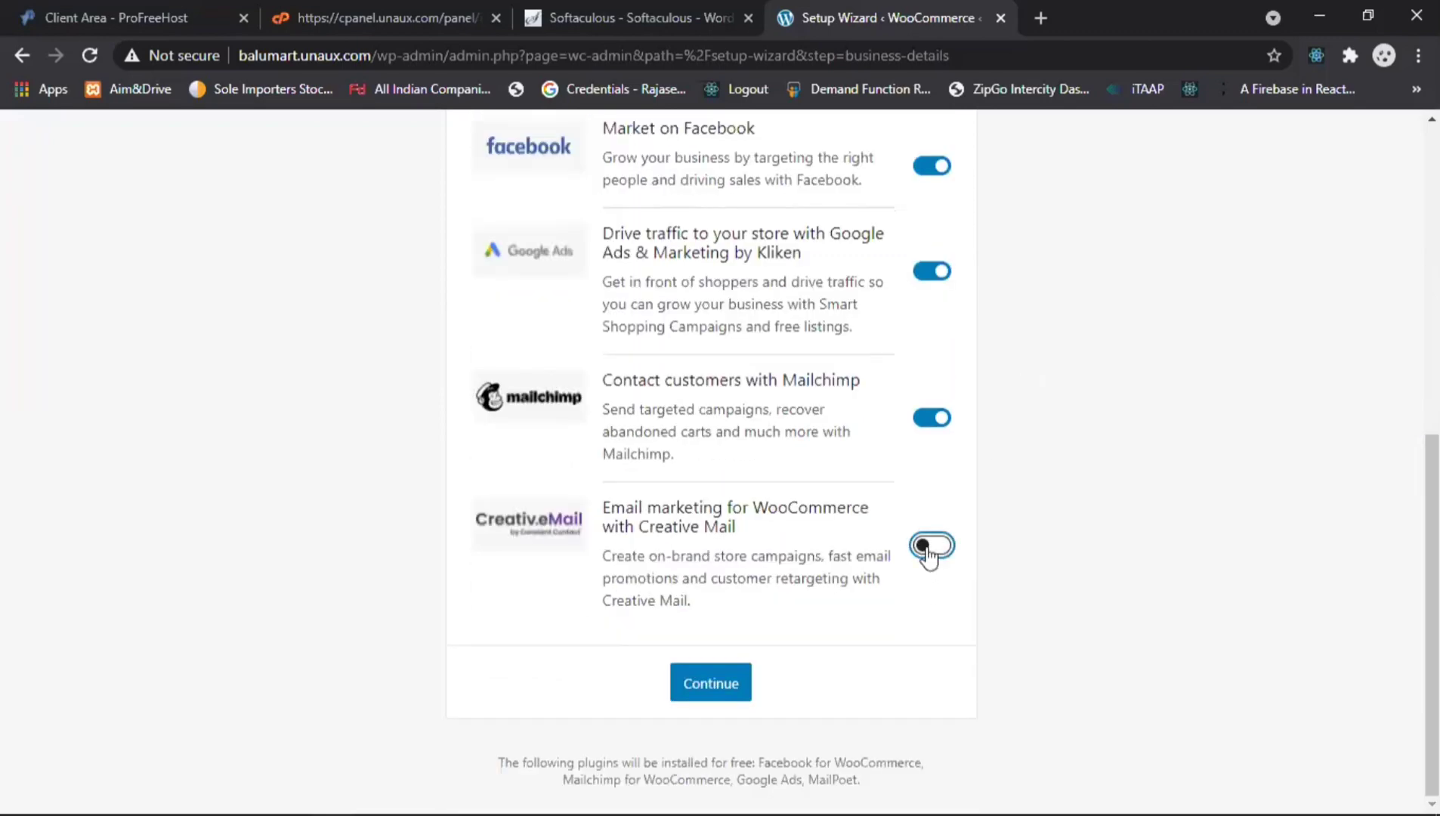
click(729, 686)
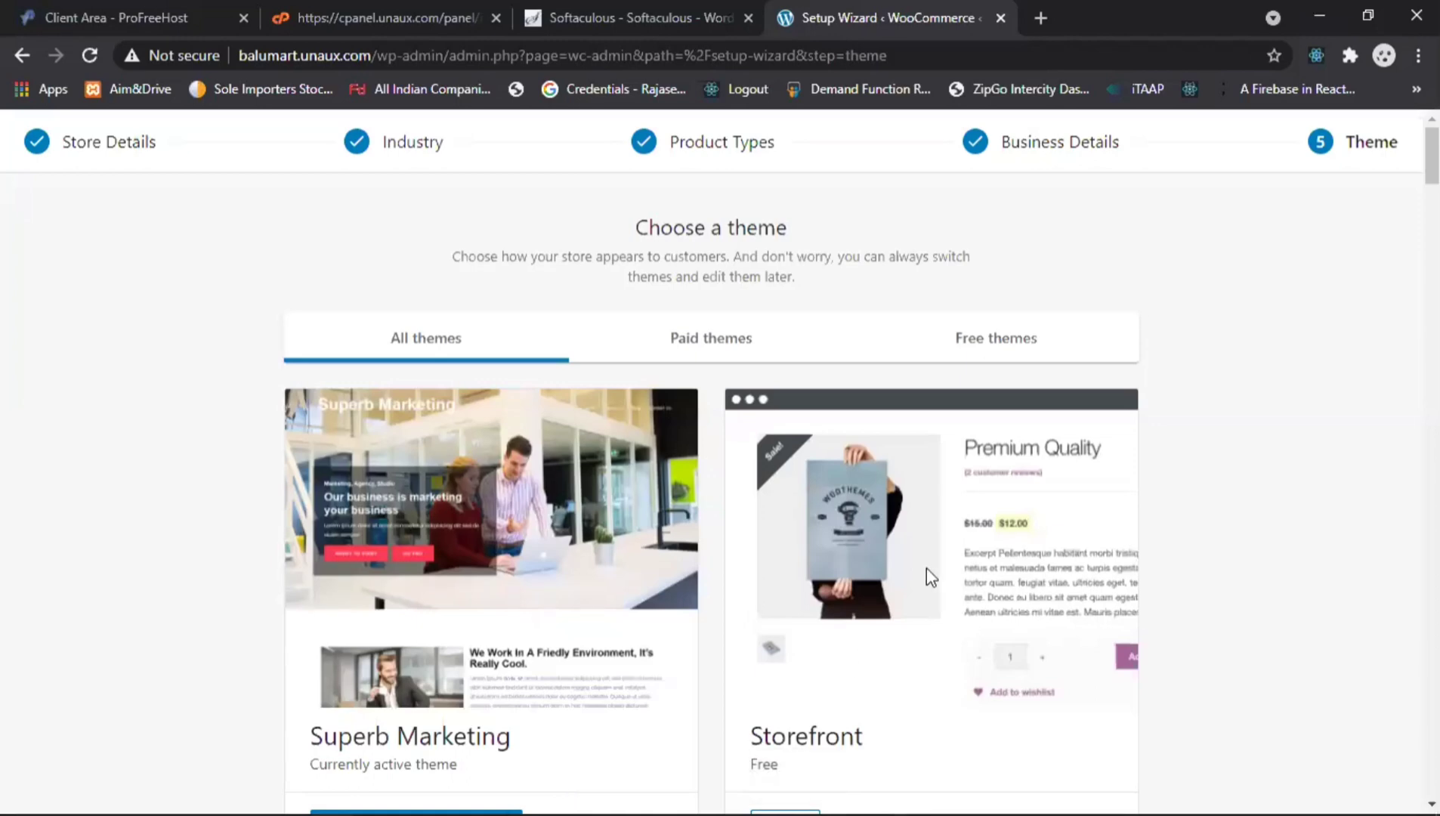
scroll(926, 568, down, 2)
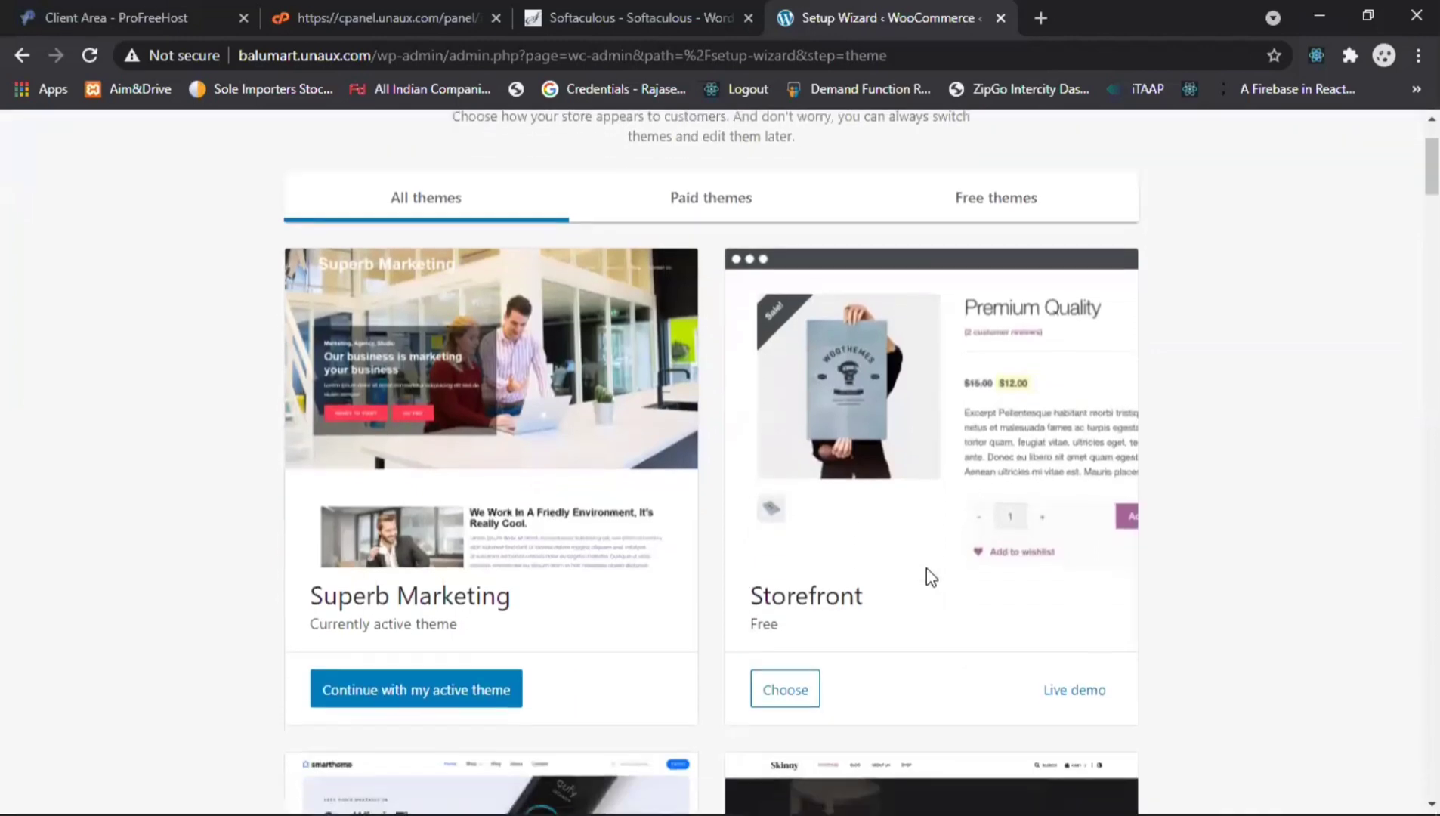
scroll(925, 568, down, 1)
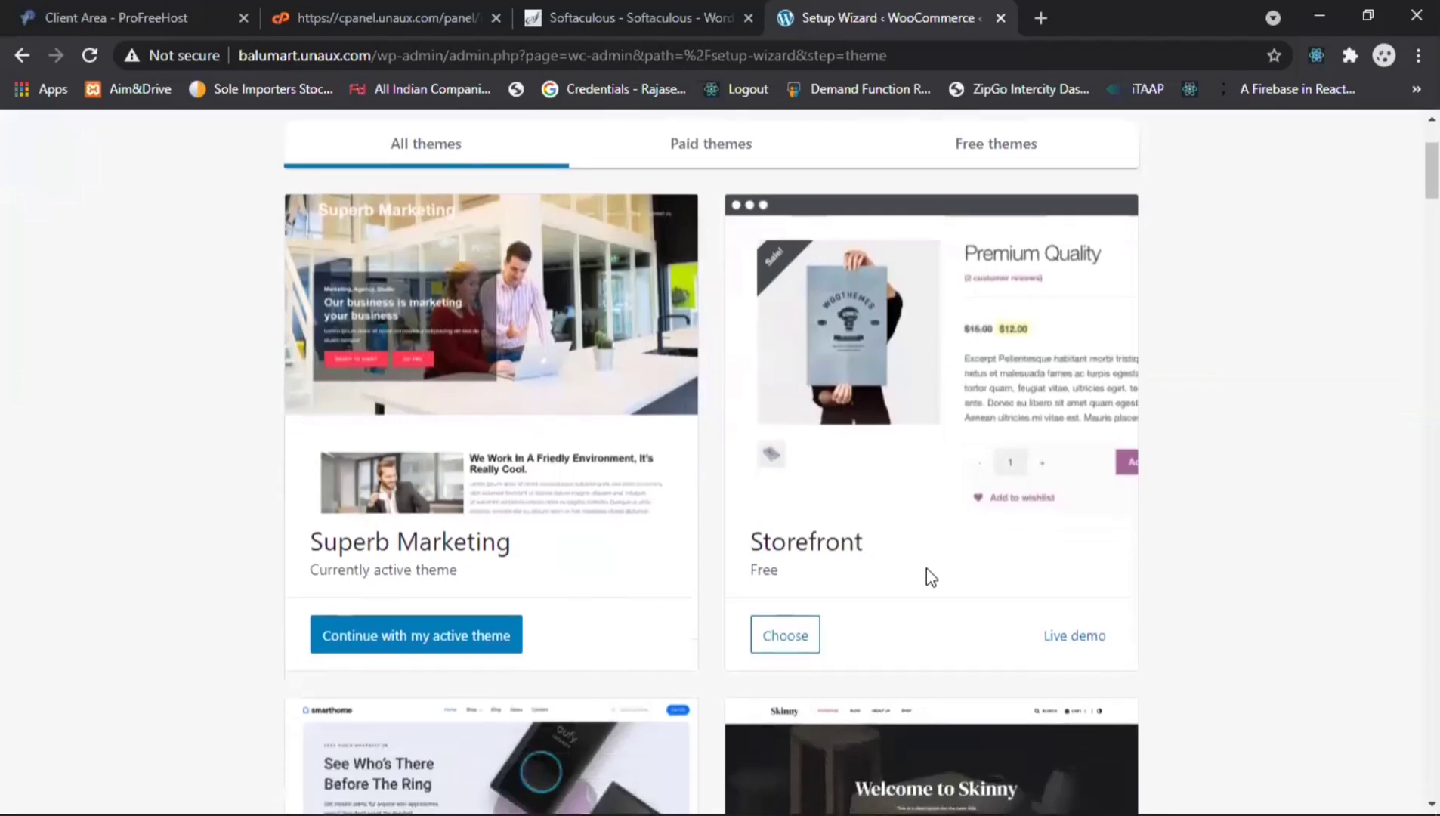
scroll(927, 569, down, 3)
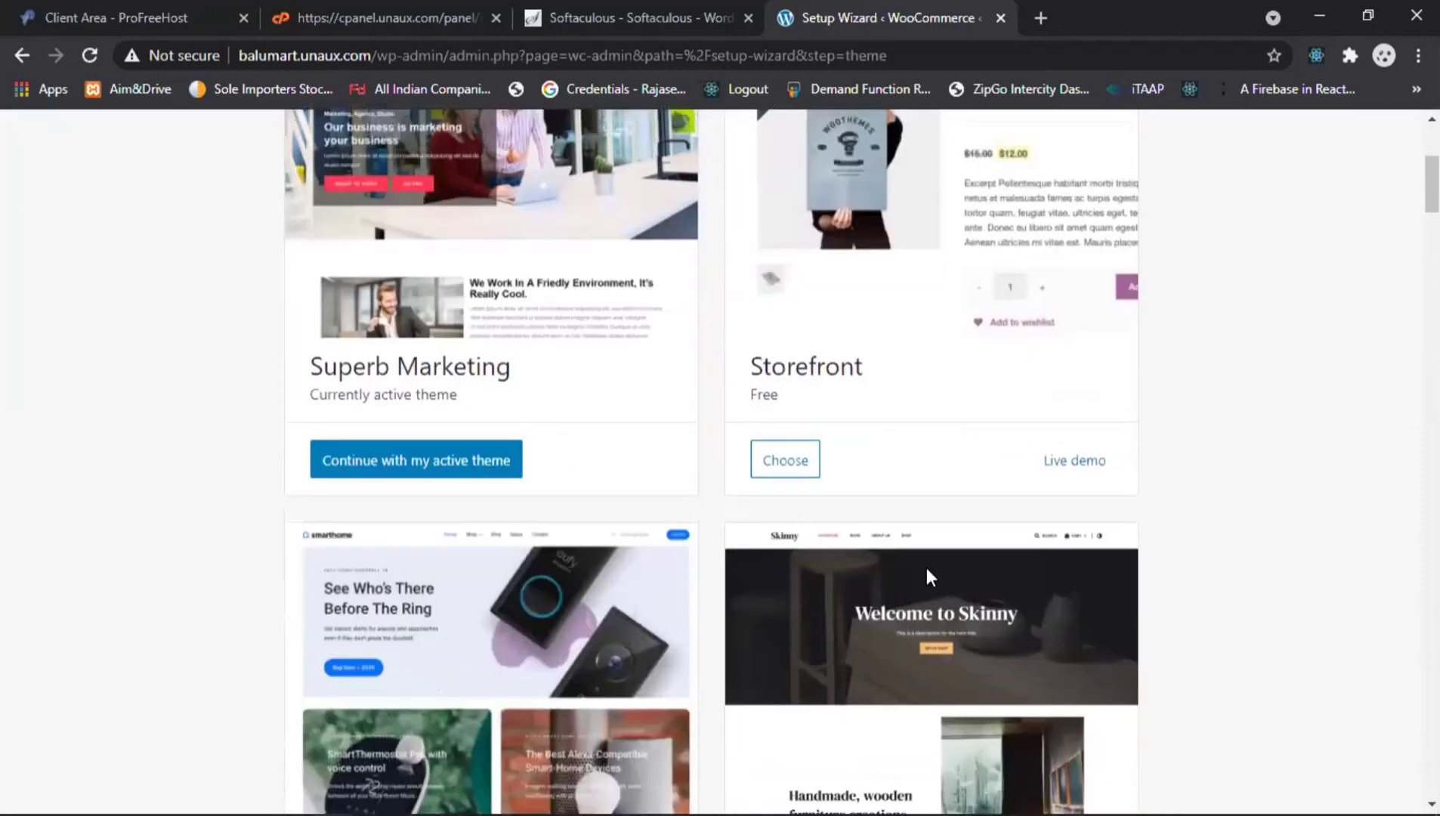
scroll(927, 572, down, 4)
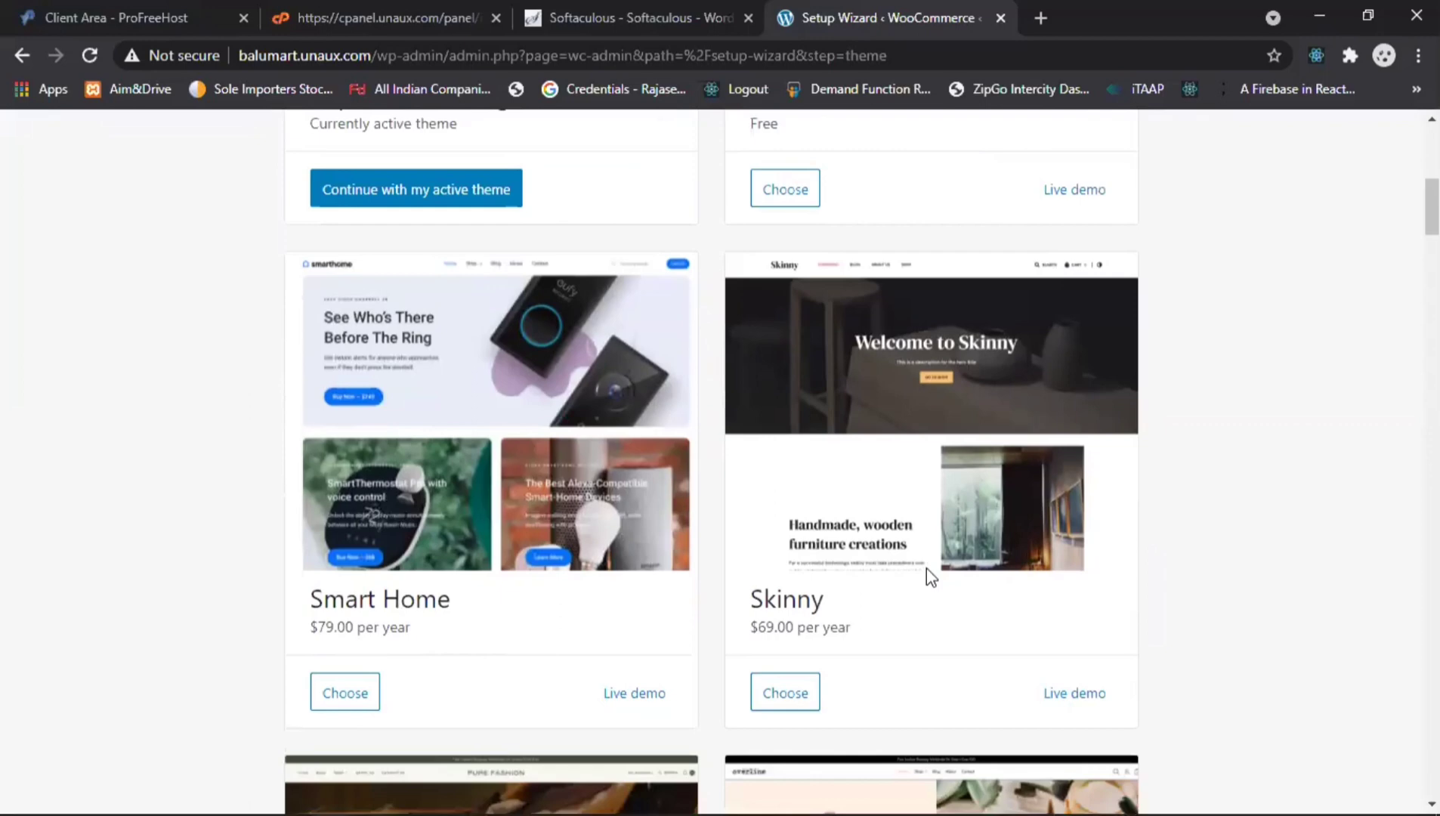
scroll(925, 569, down, 5)
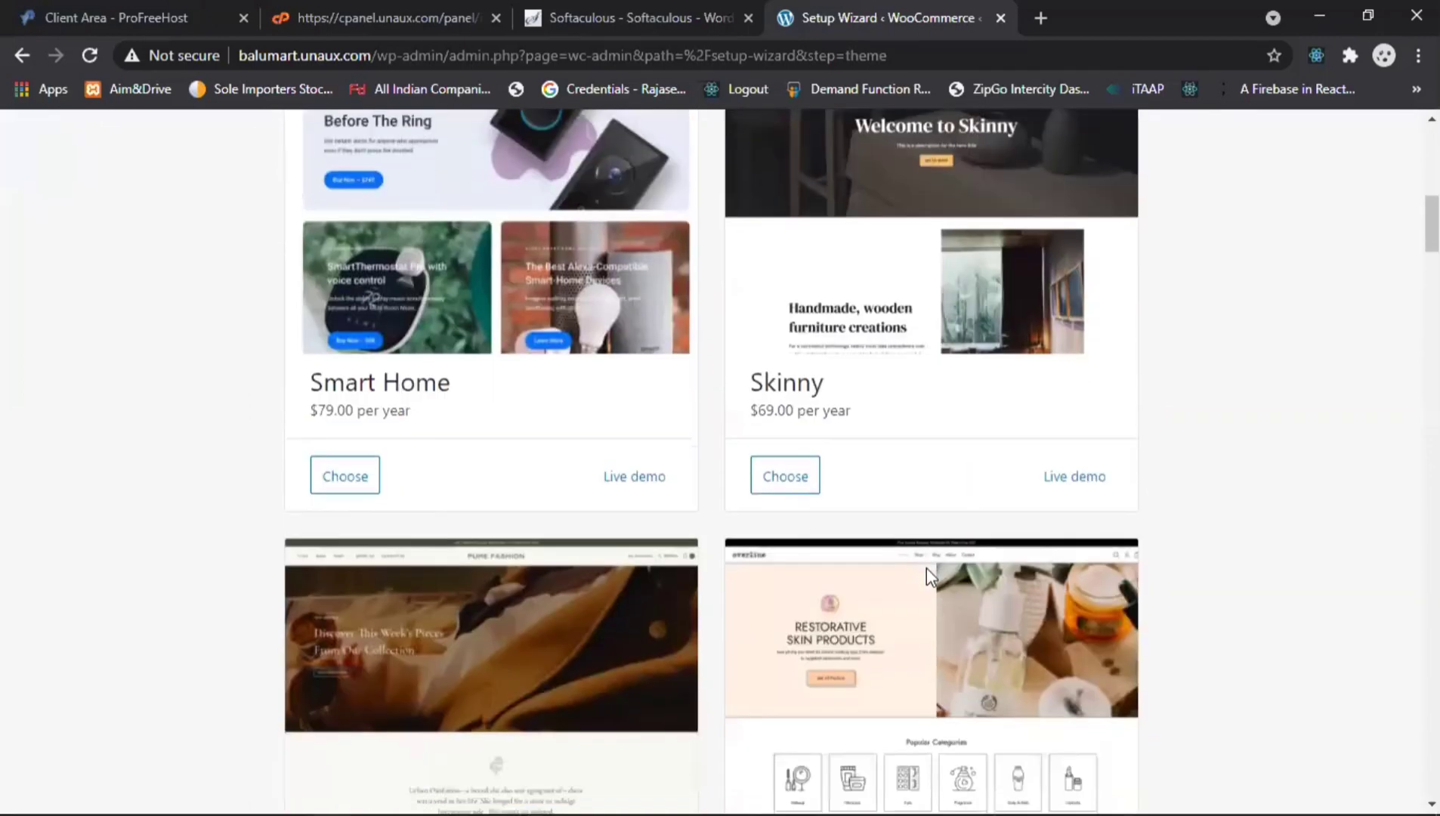
scroll(926, 568, down, 7)
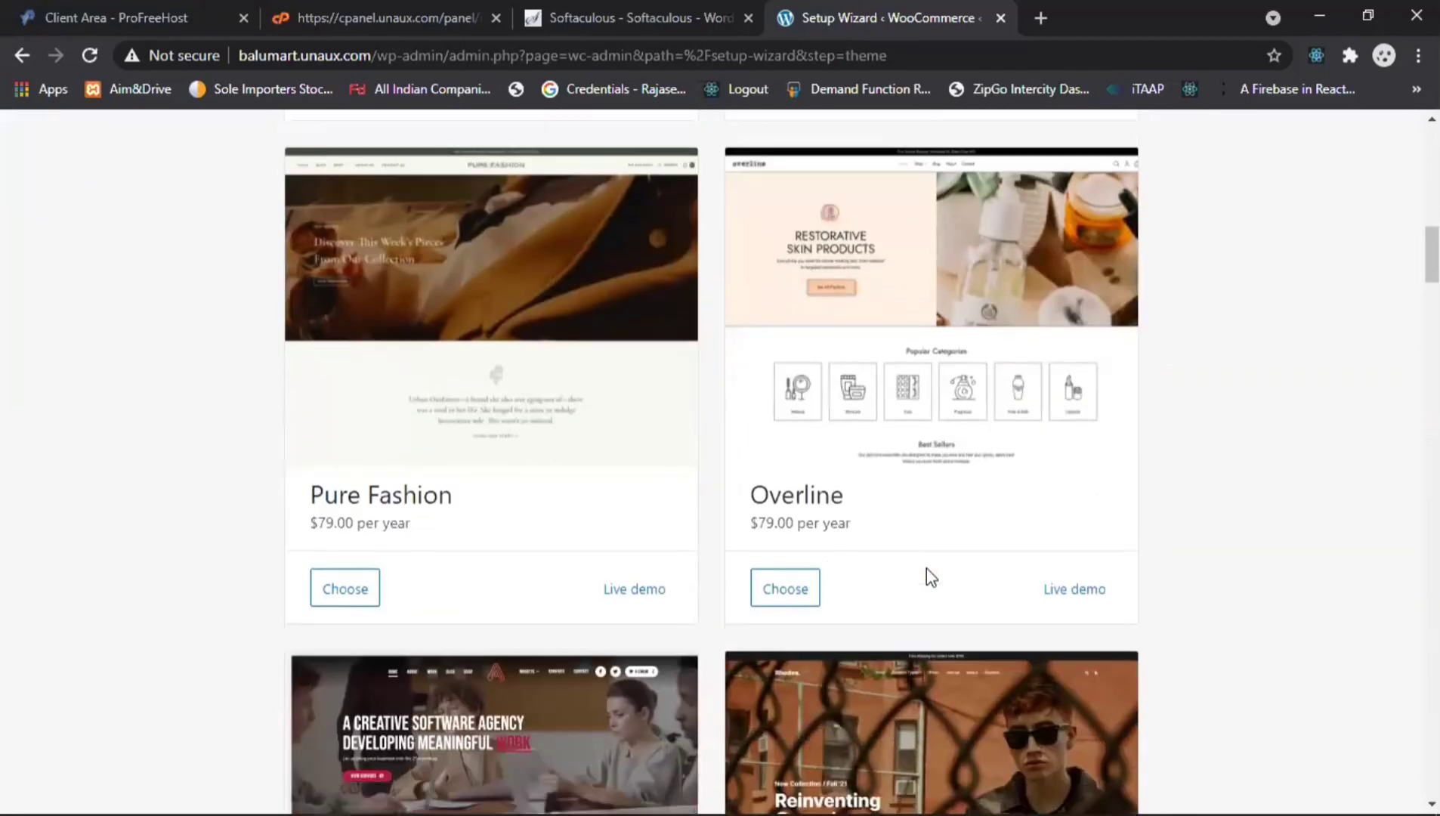
scroll(926, 568, up, 19)
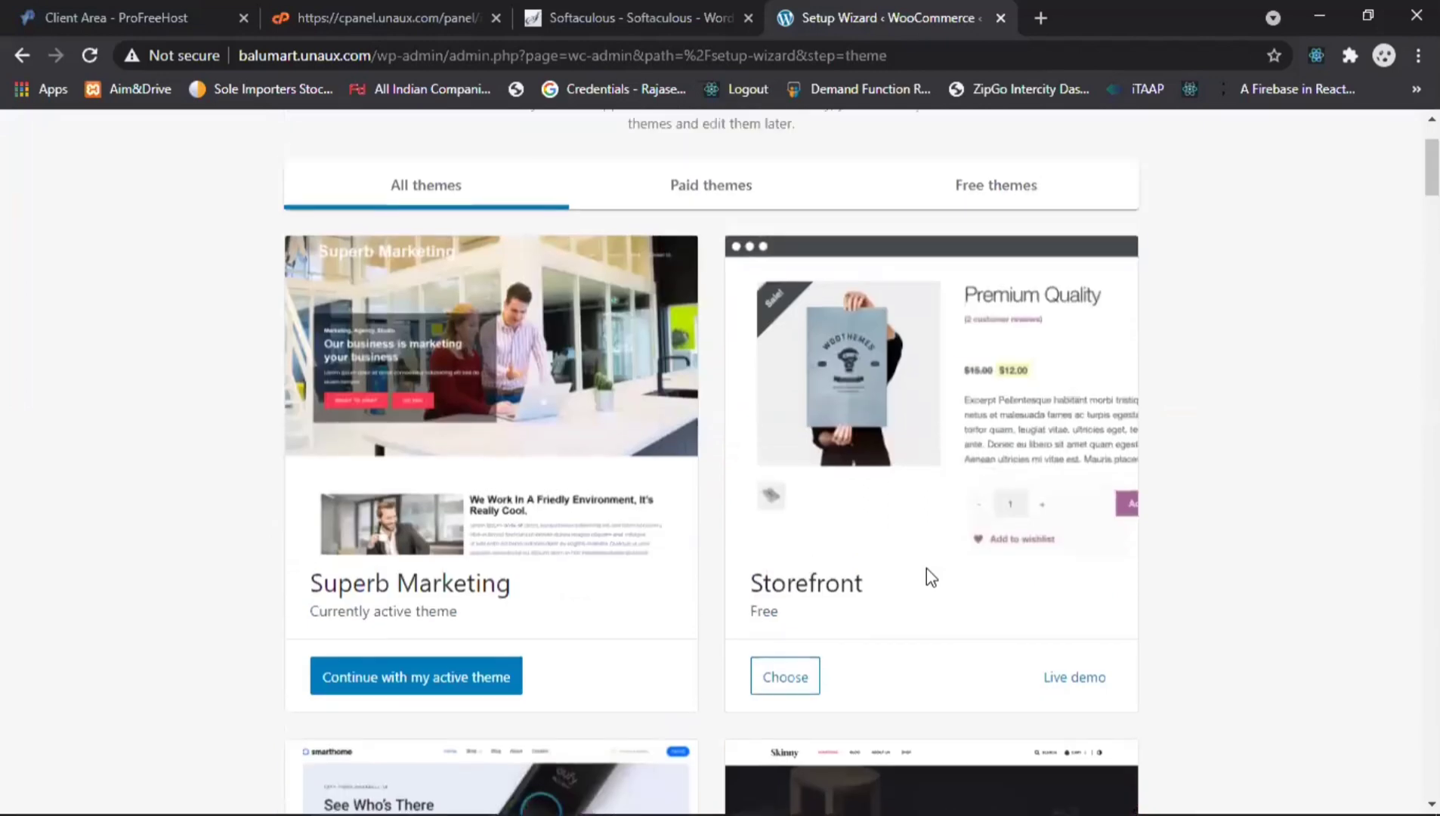
scroll(926, 568, down, 6)
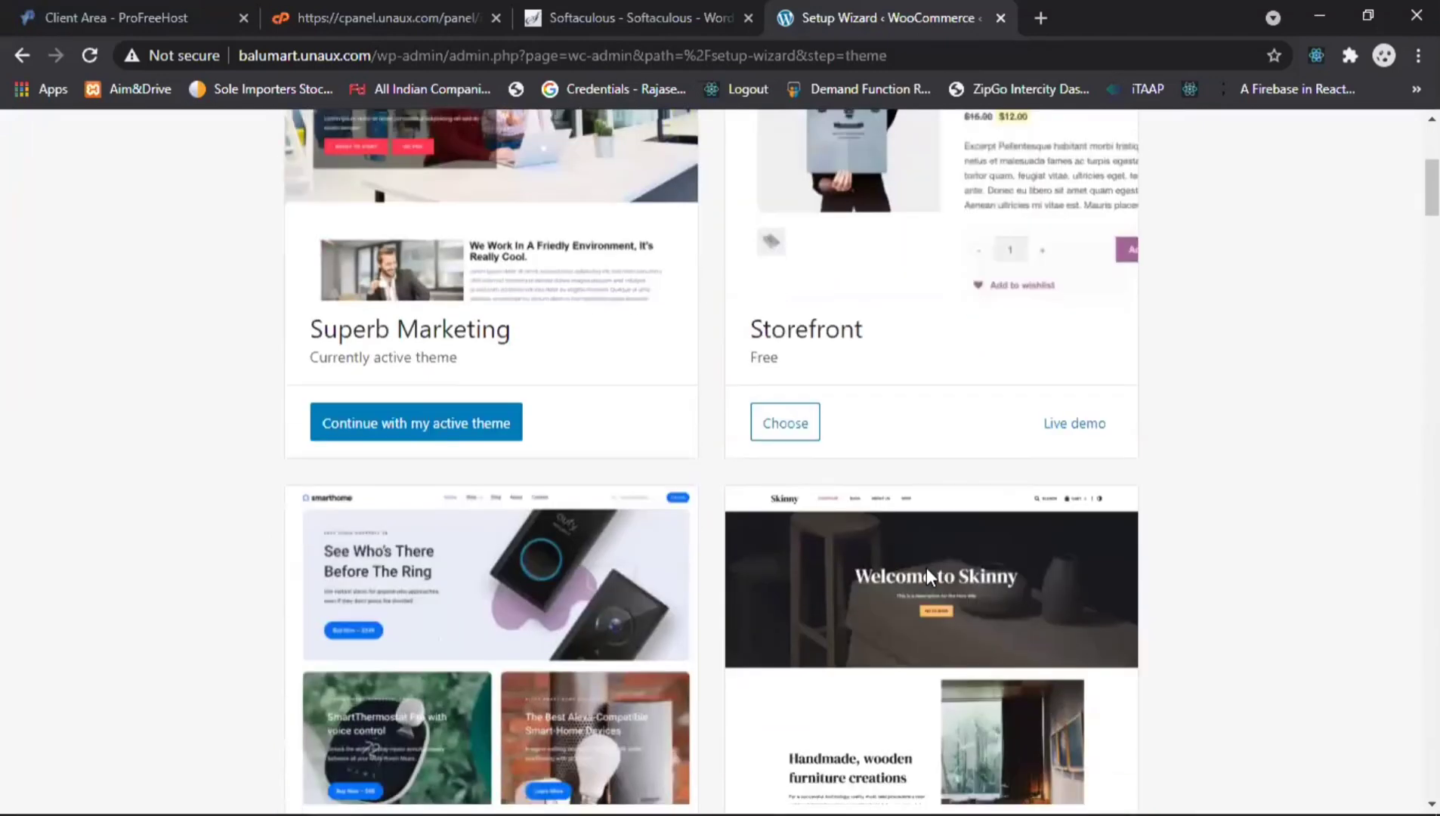
scroll(926, 568, up, 5)
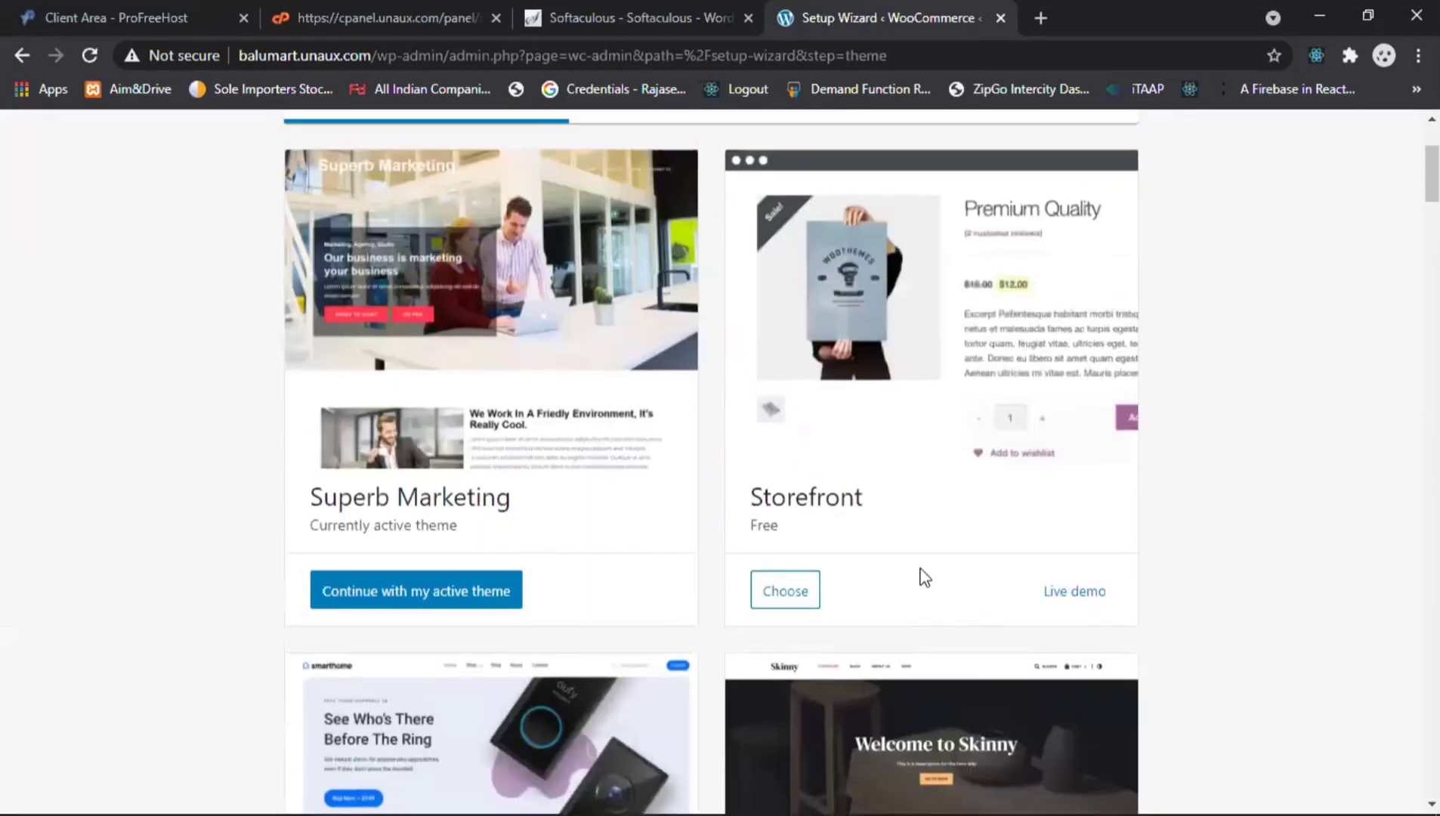
scroll(906, 578, up, 1)
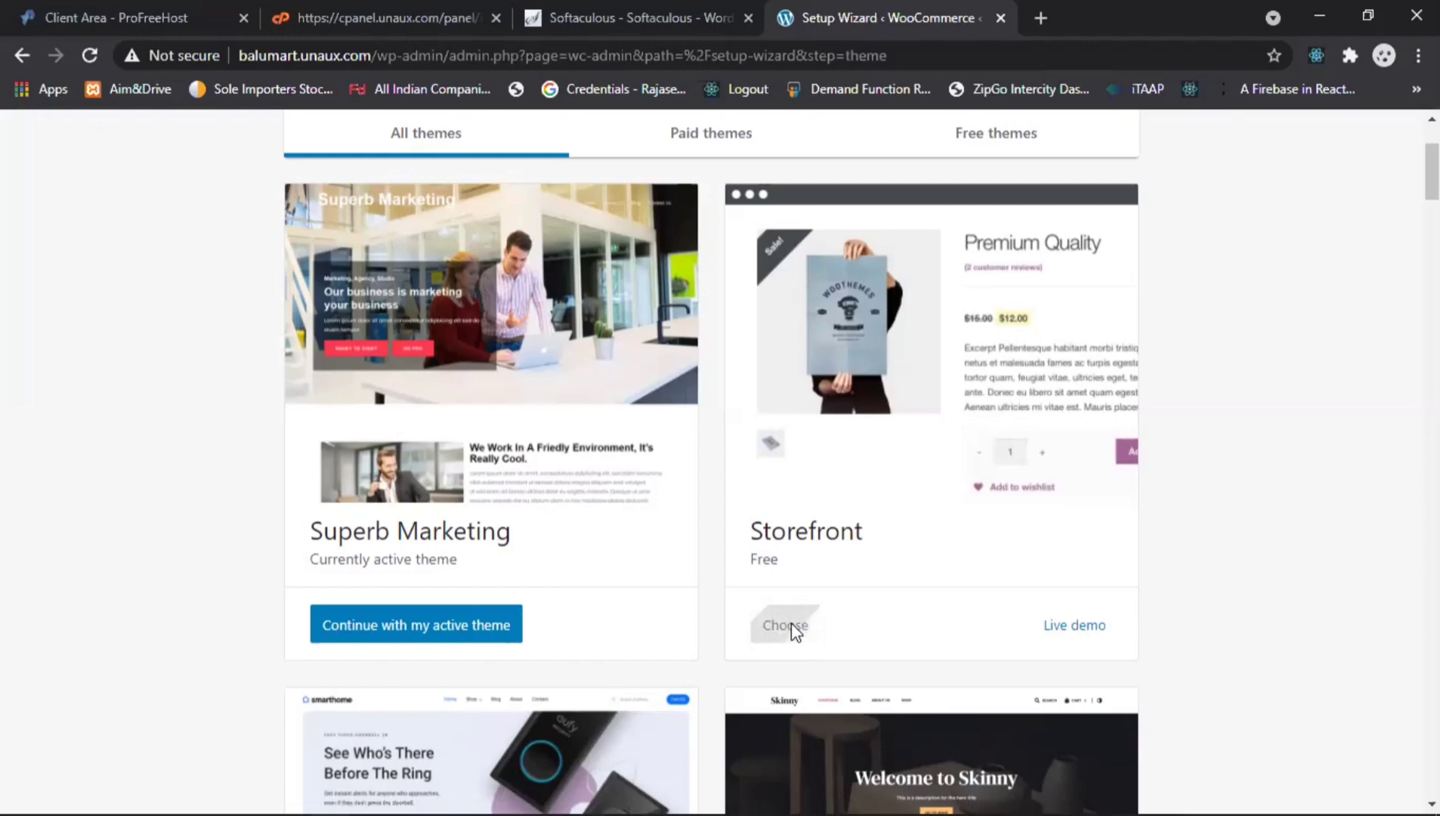
Preview the Storefront theme demo, scrolling through it and viewing it at tablet width
click(1078, 627)
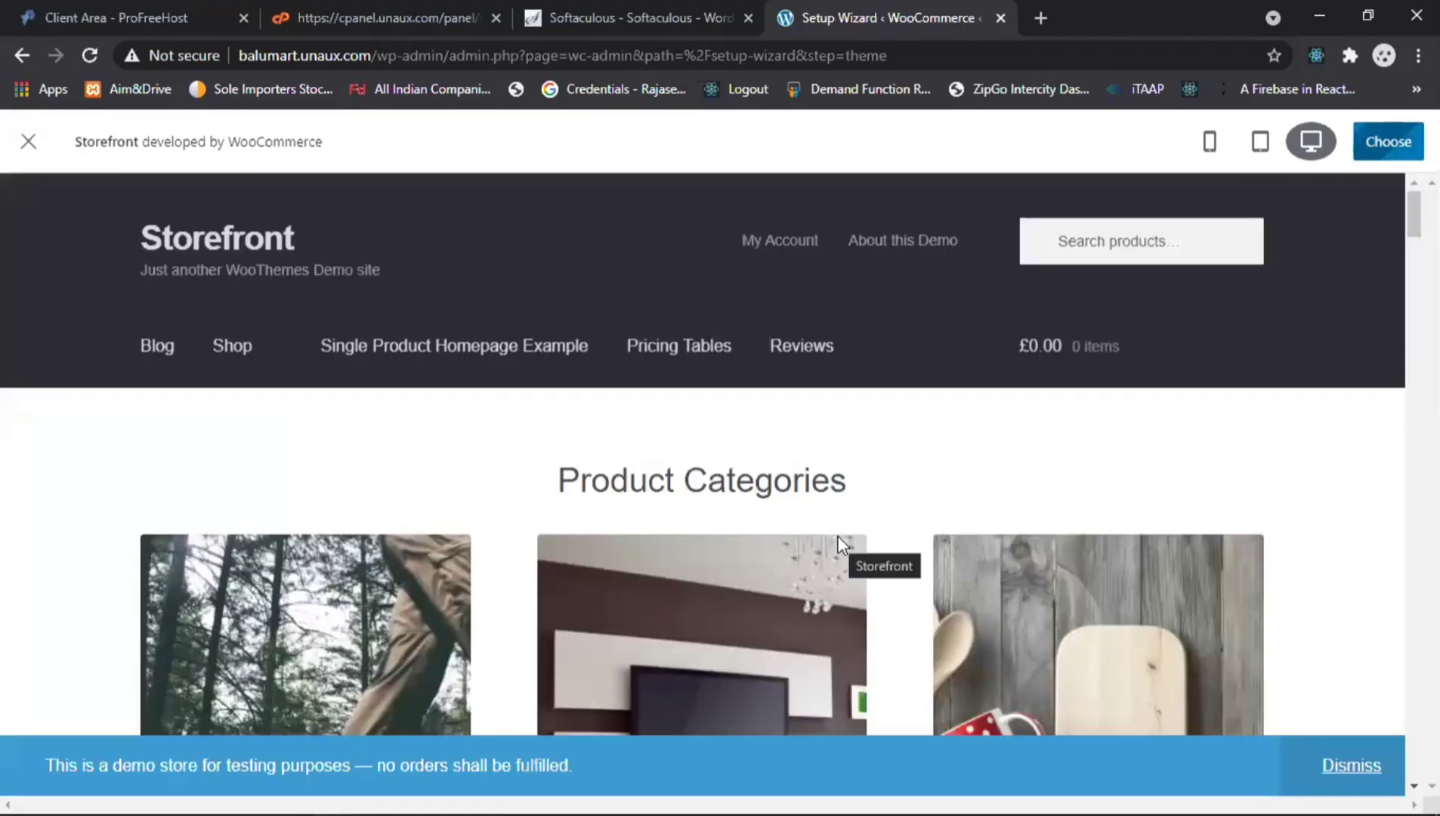
scroll(656, 470, down, 8)
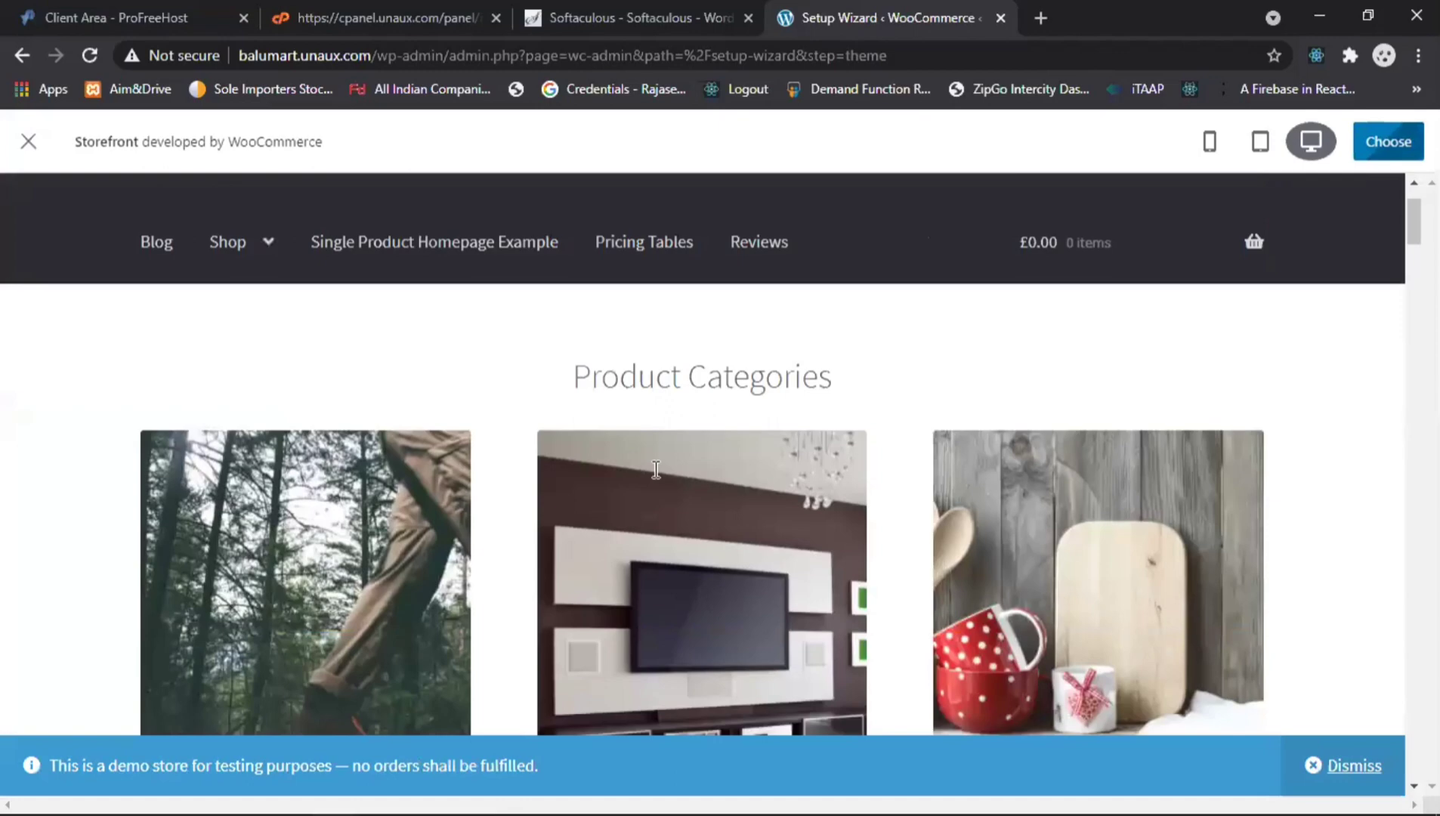
scroll(656, 481, down, 5)
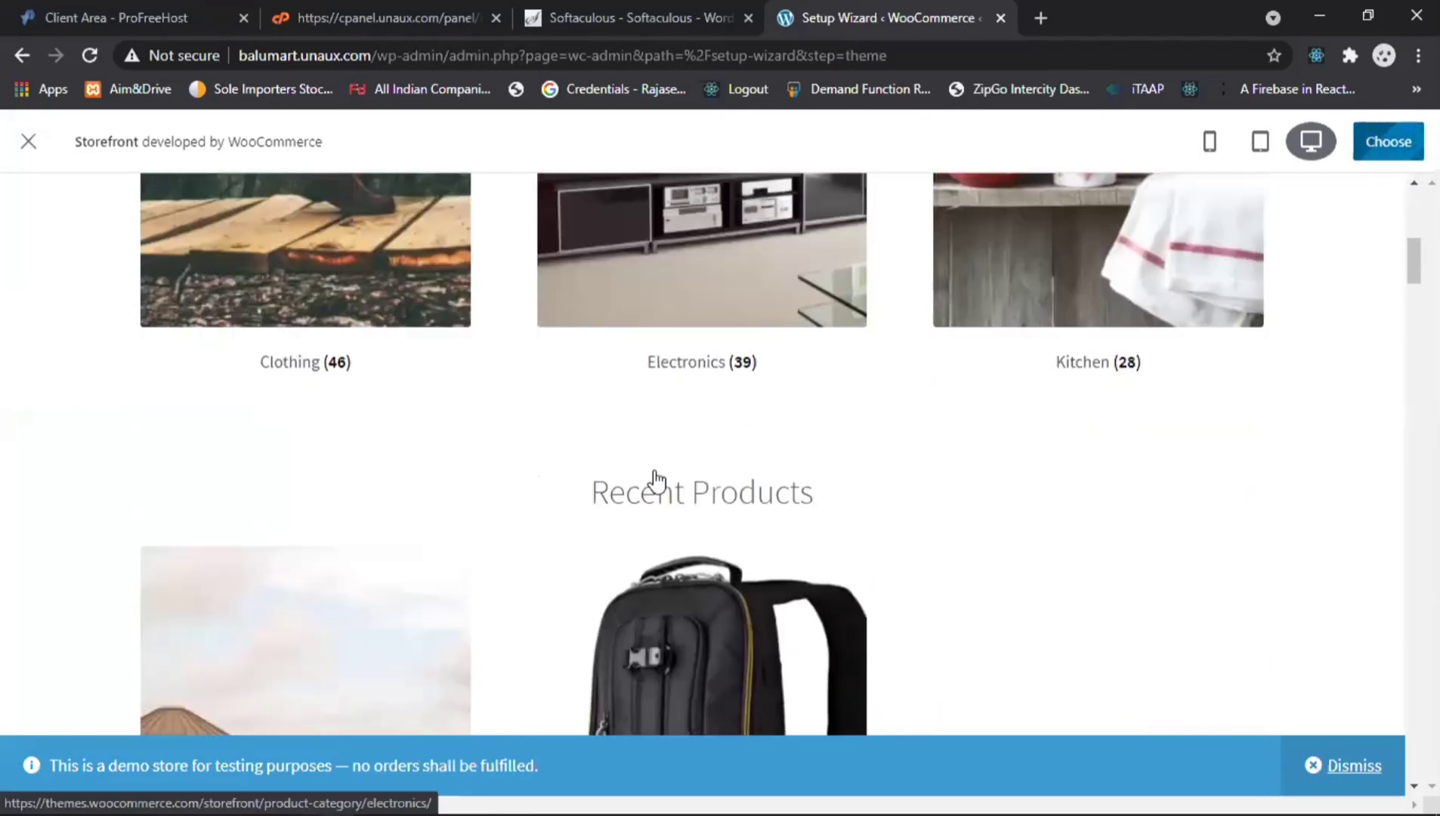
scroll(656, 481, down, 13)
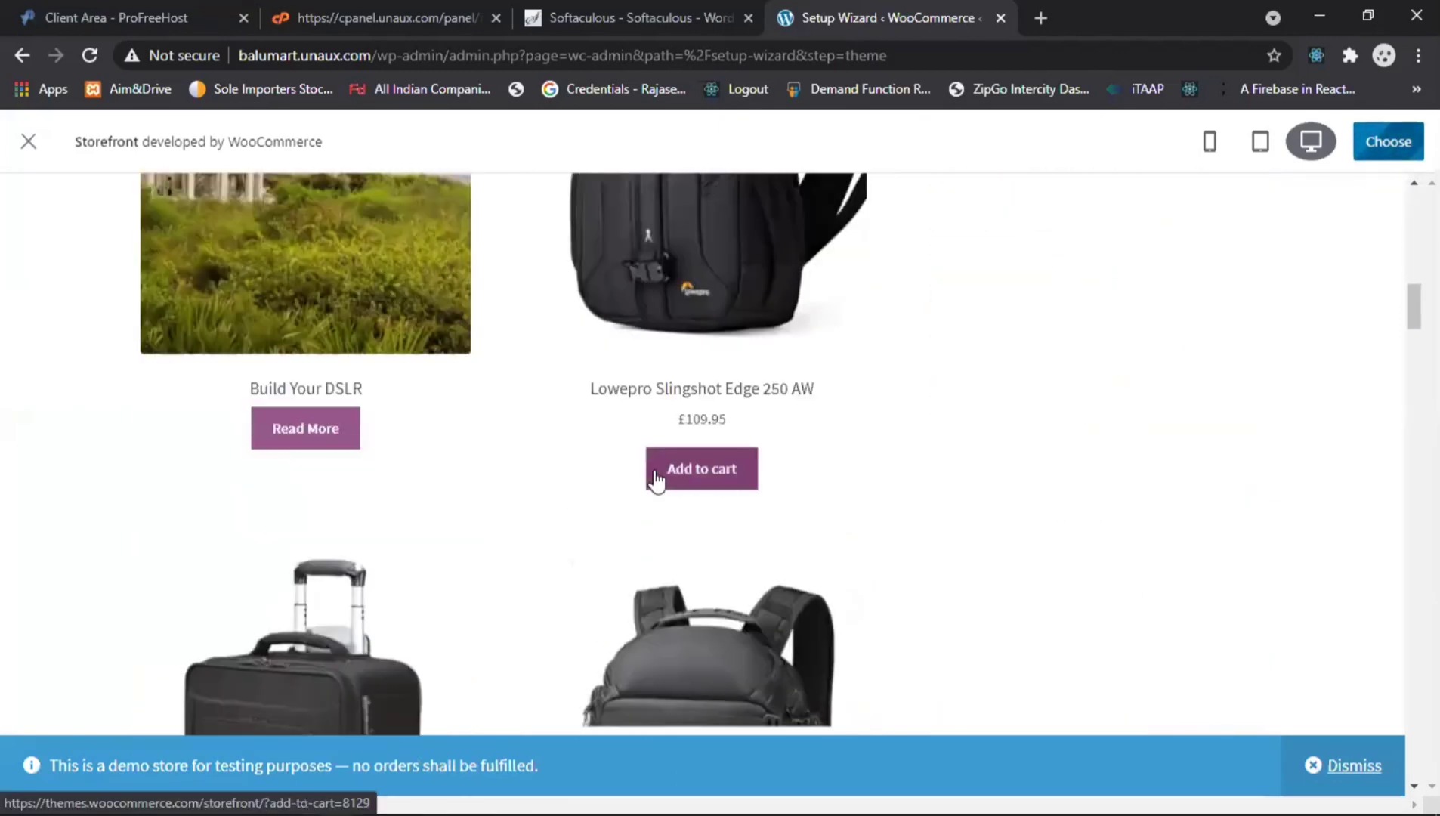
scroll(656, 481, down, 9)
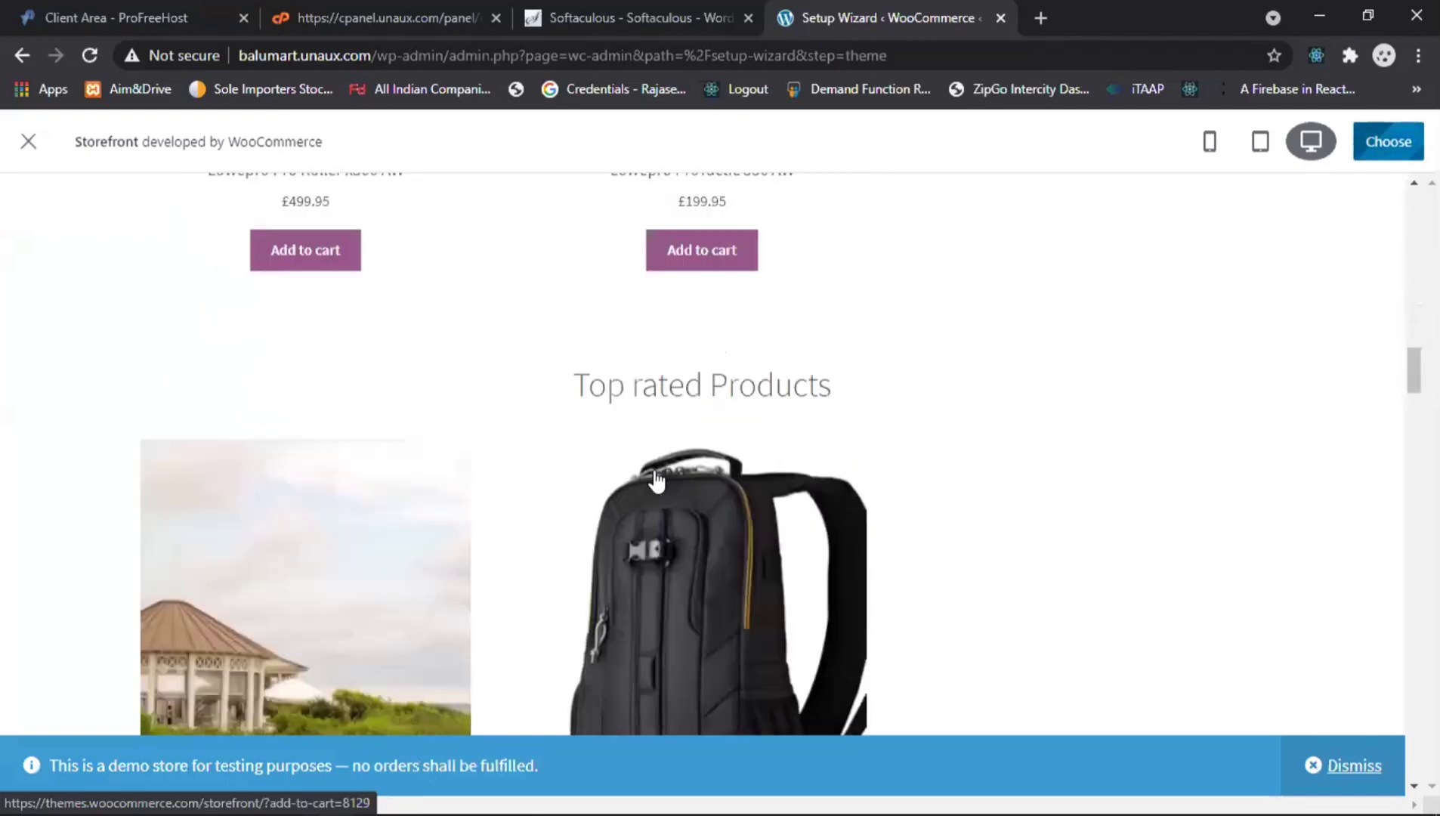
scroll(656, 482, up, 6)
scroll(656, 481, up, 20)
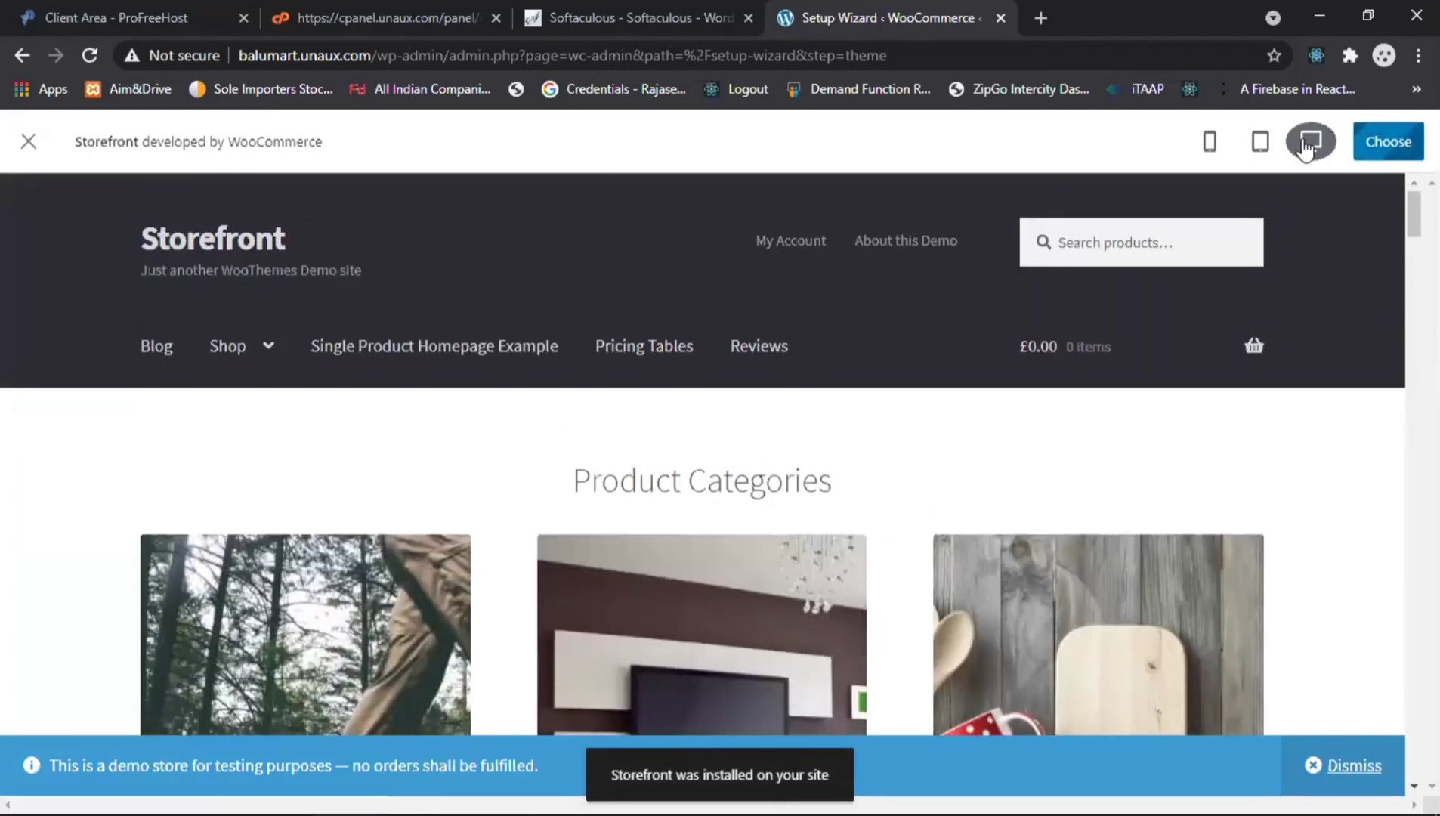
click(1262, 147)
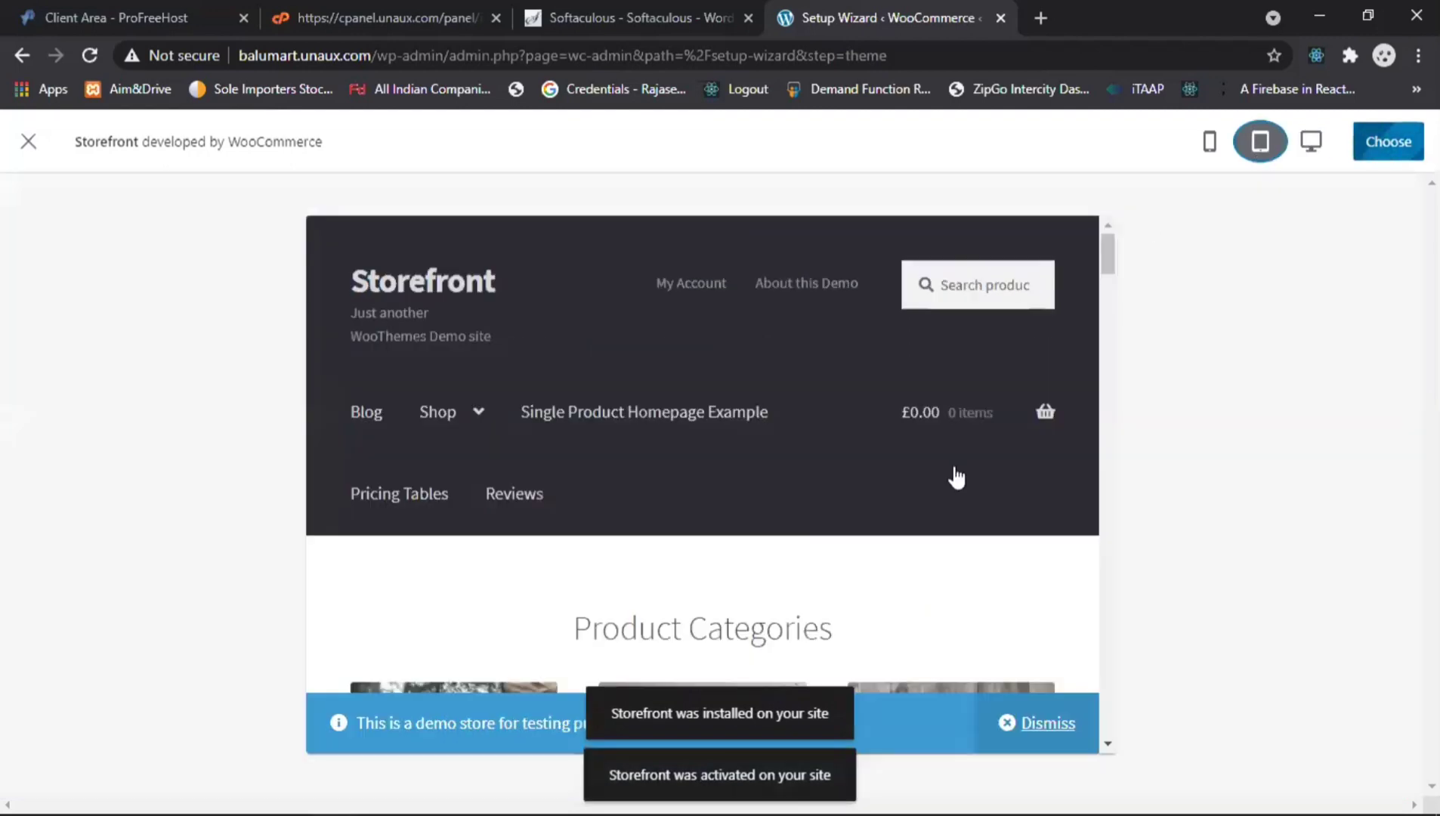
scroll(928, 532, down, 2)
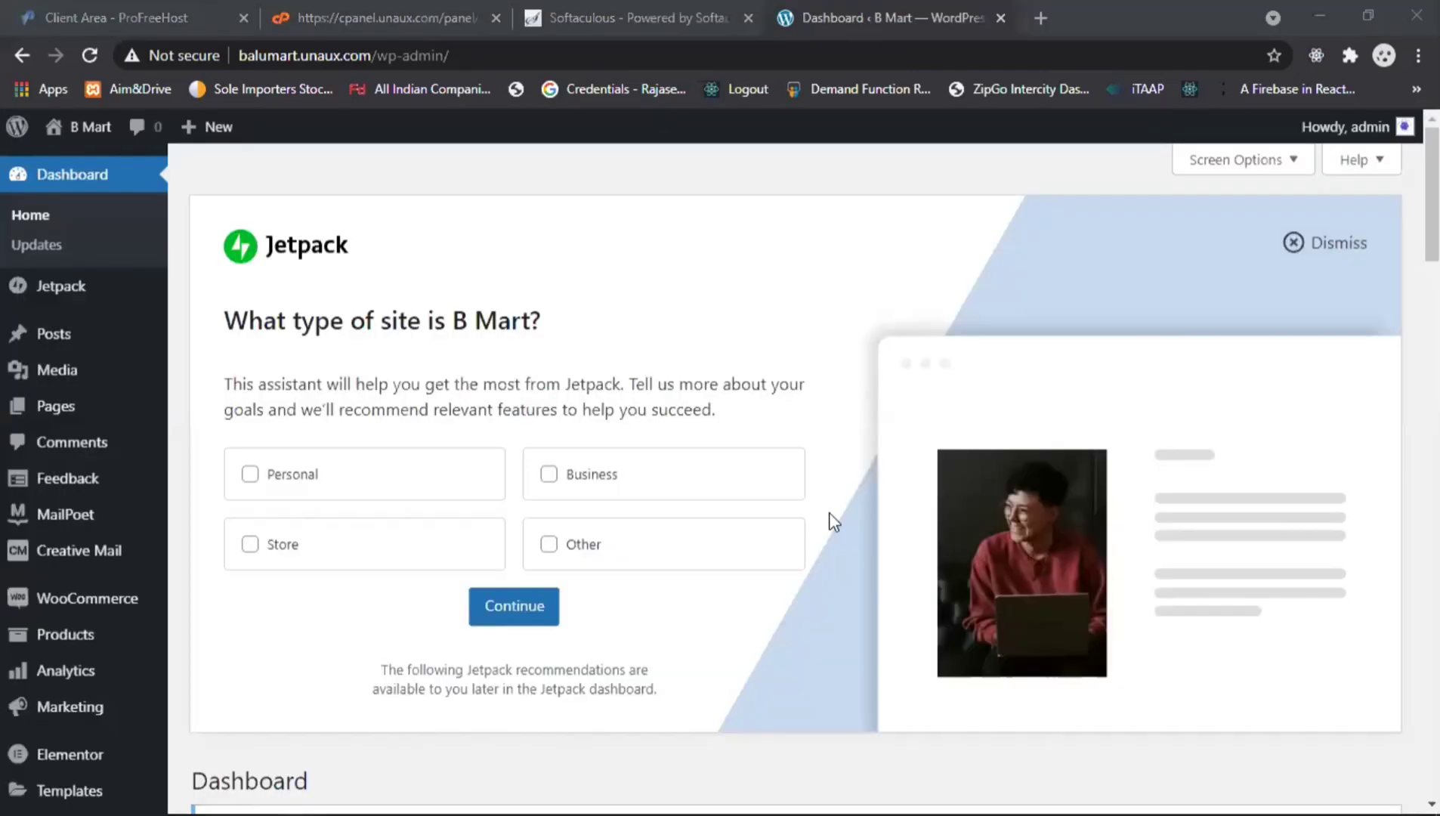
Mark B Mart as both a Business and a Store site in Jetpack's site-type question
click(548, 474)
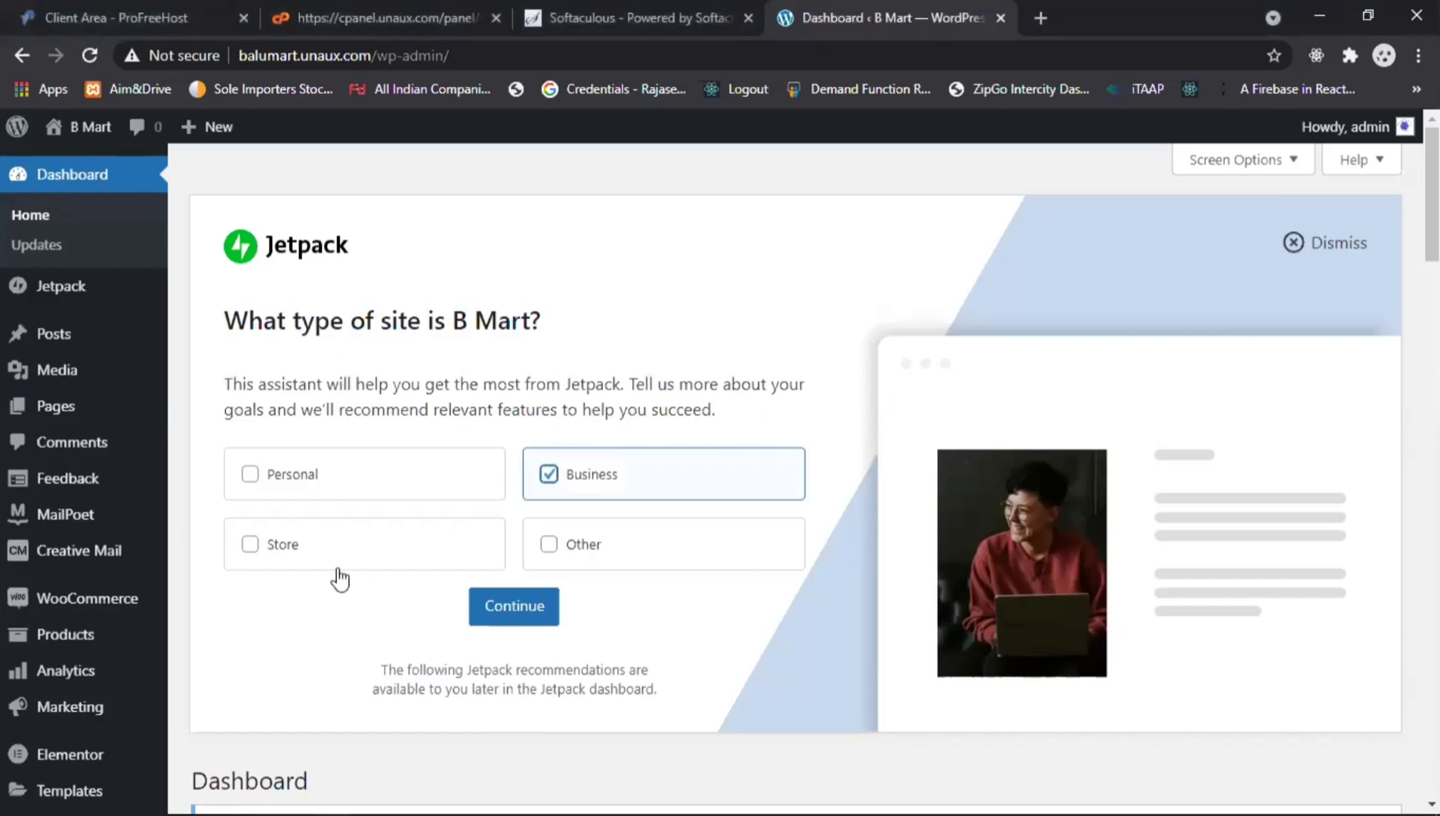
click(301, 556)
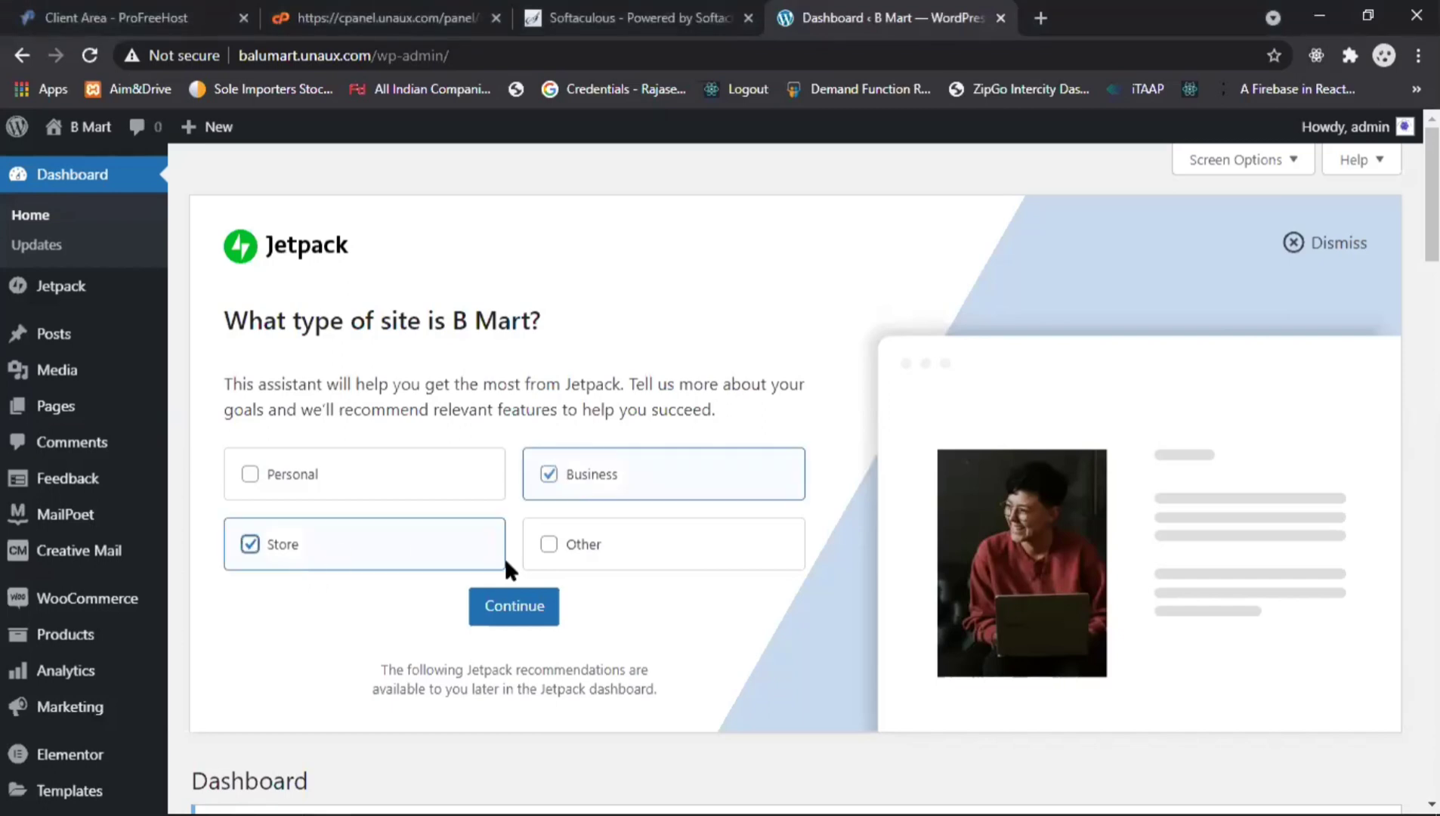
click(530, 609)
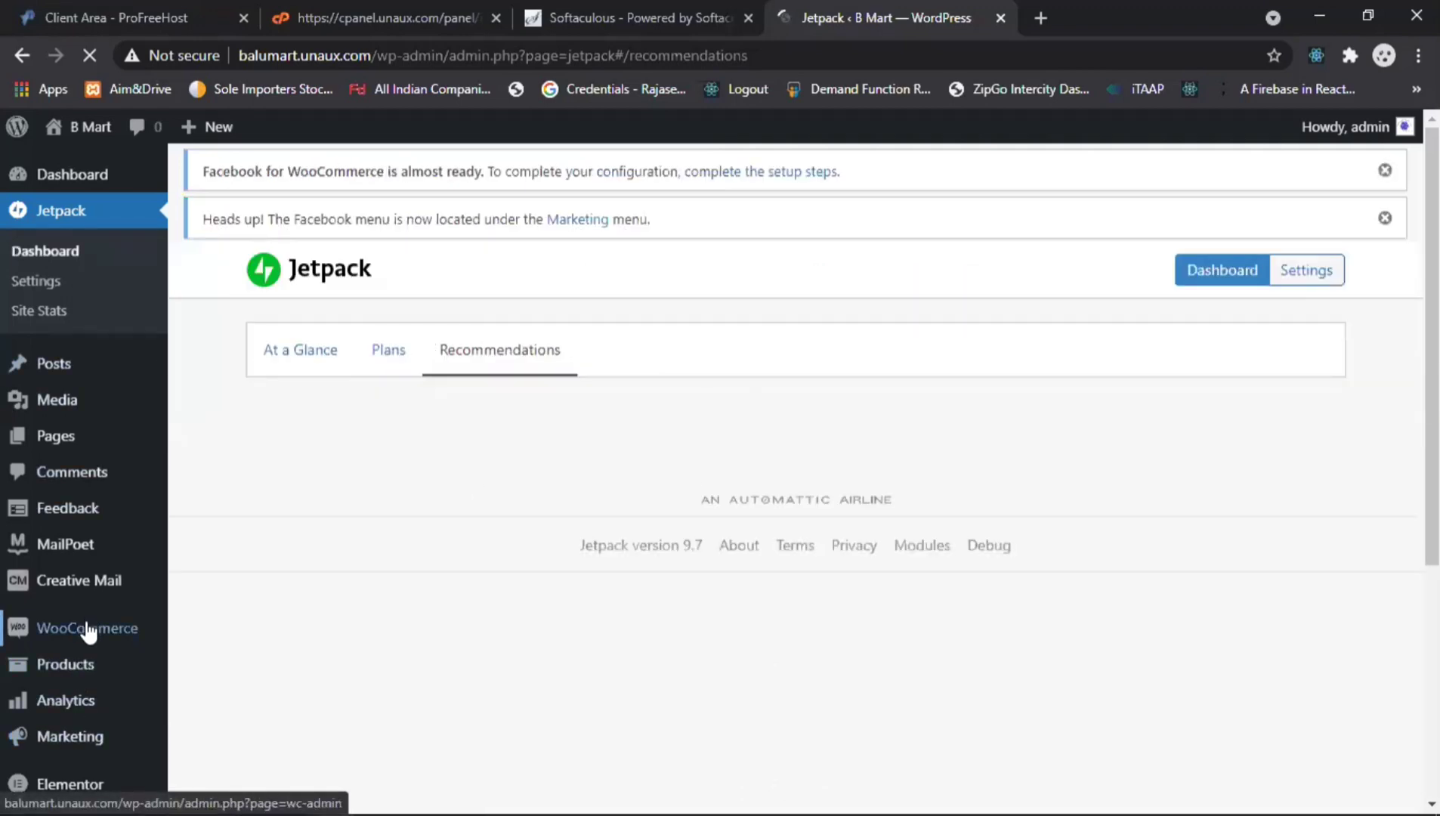
Start a new product via Products > Add New
mouse_move(89, 632)
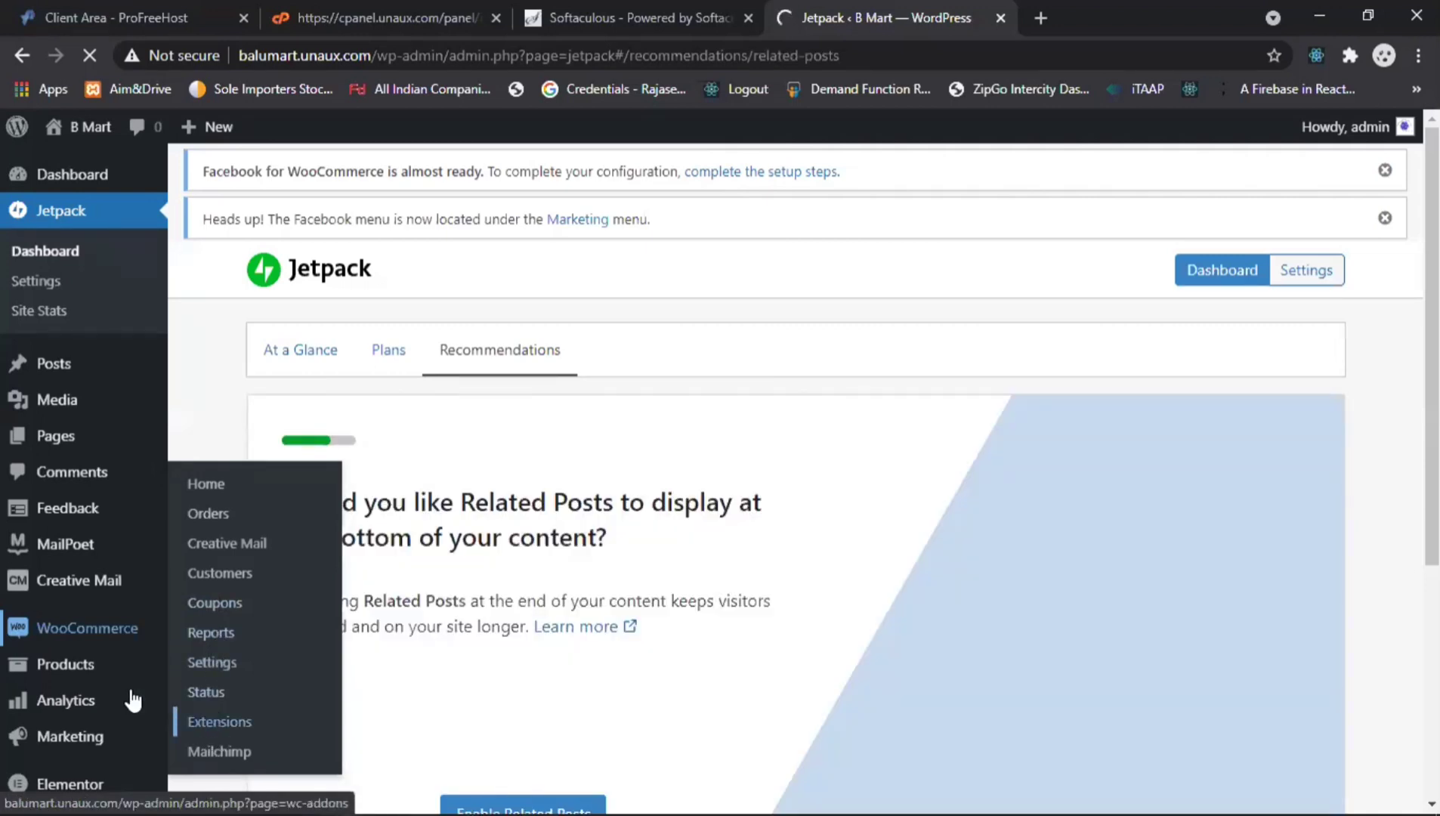
mouse_move(95, 680)
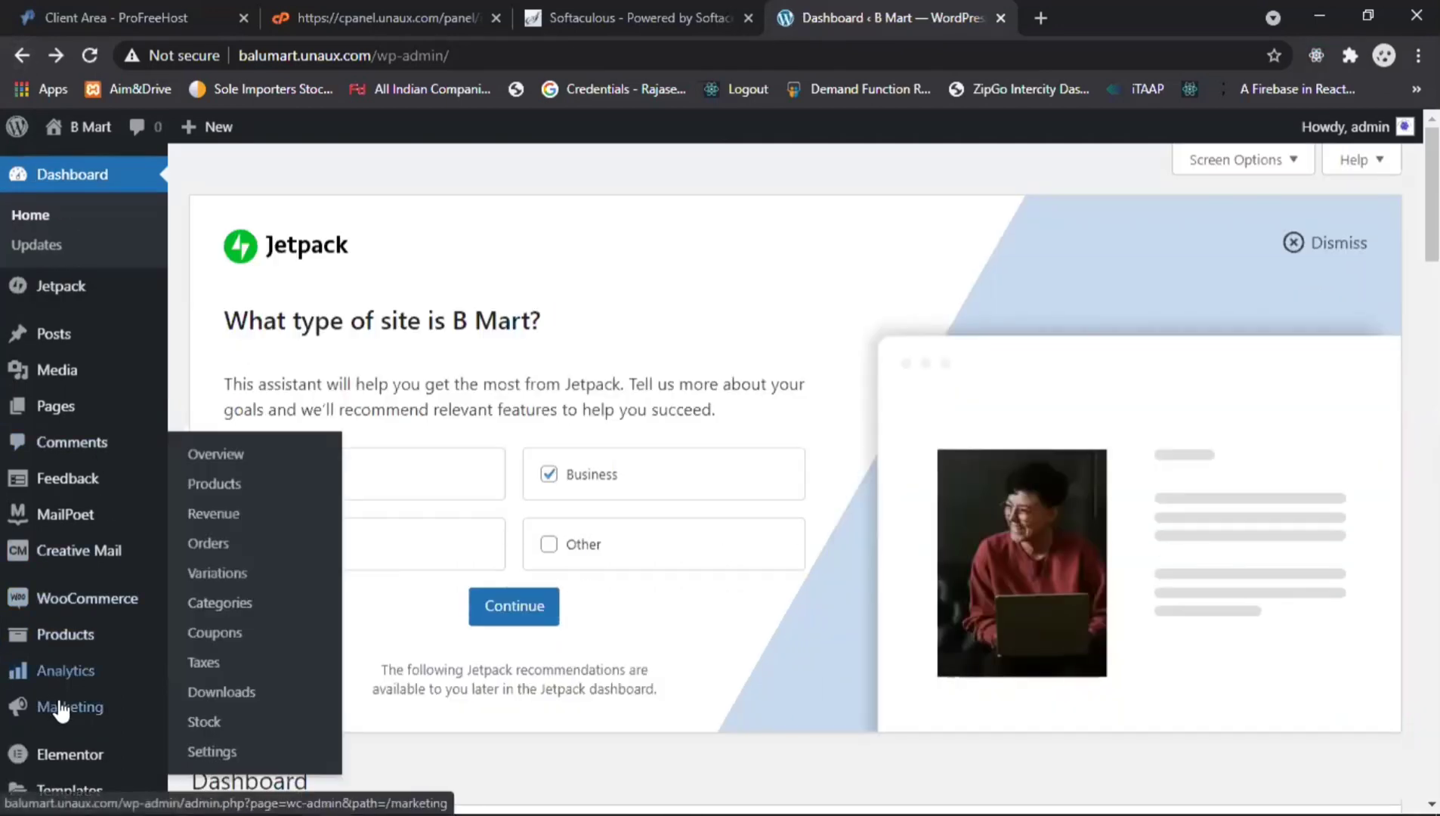
mouse_move(90, 602)
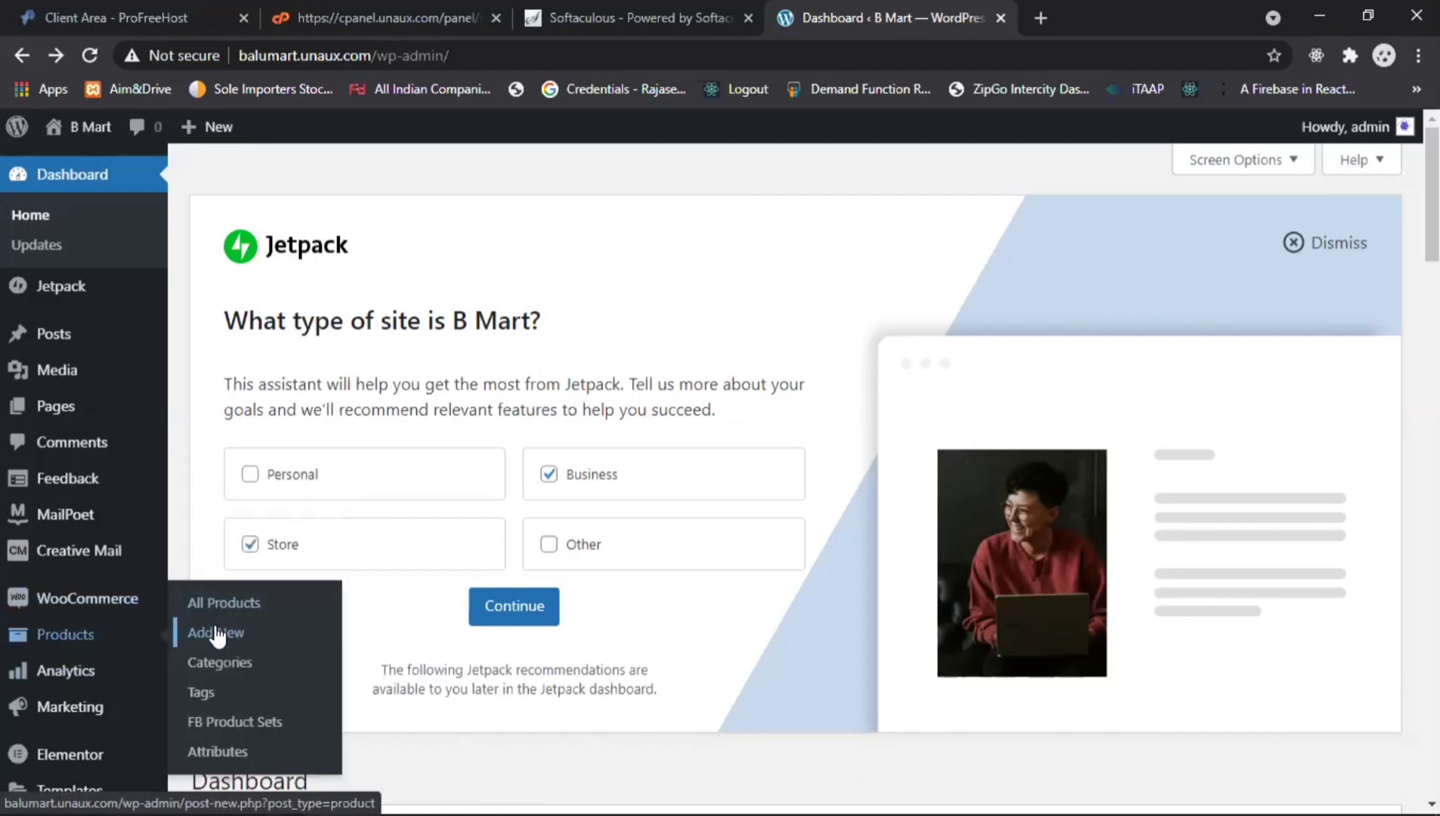
click(216, 633)
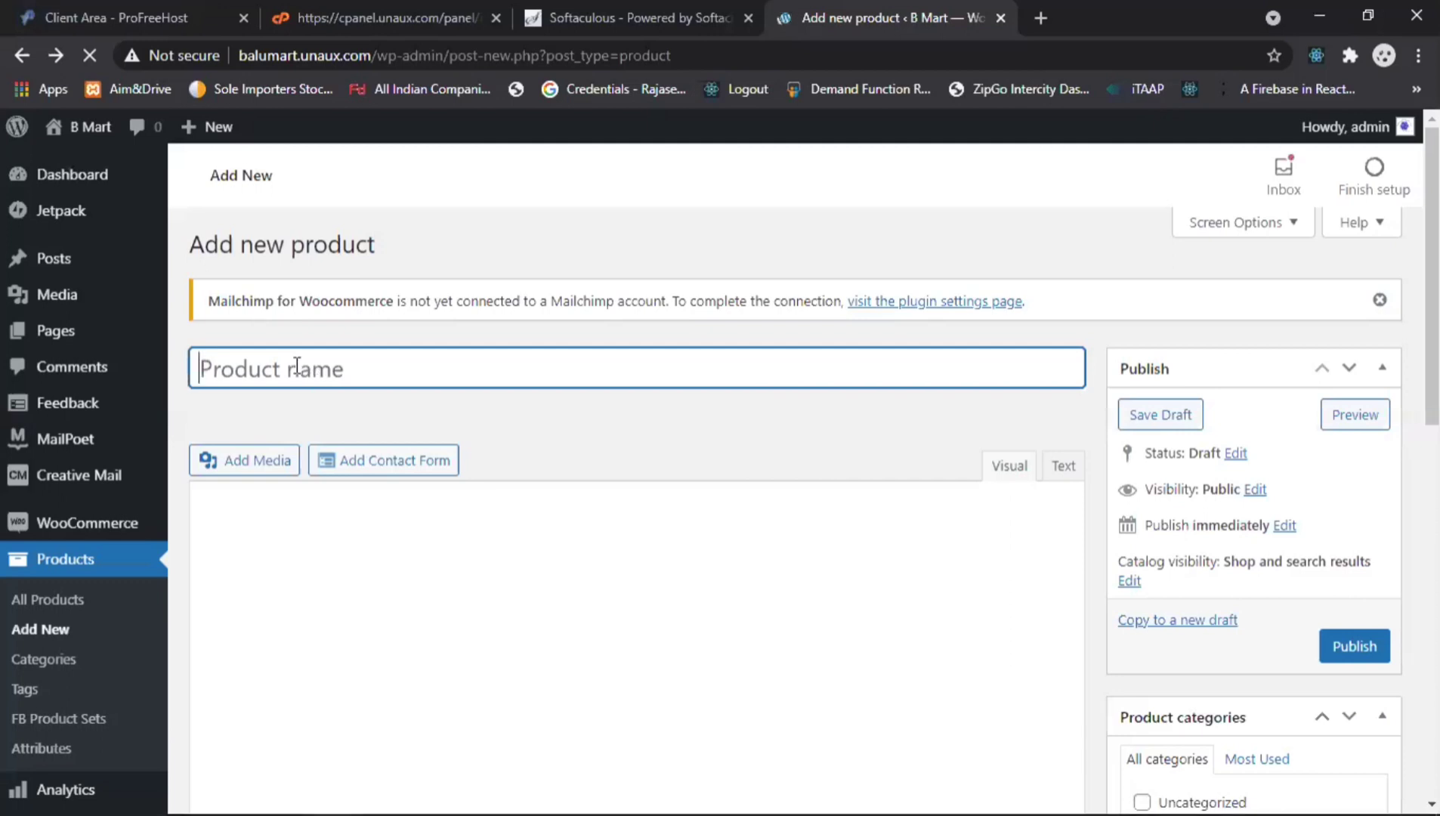
Name the new product 'Drinks'
text(DR)
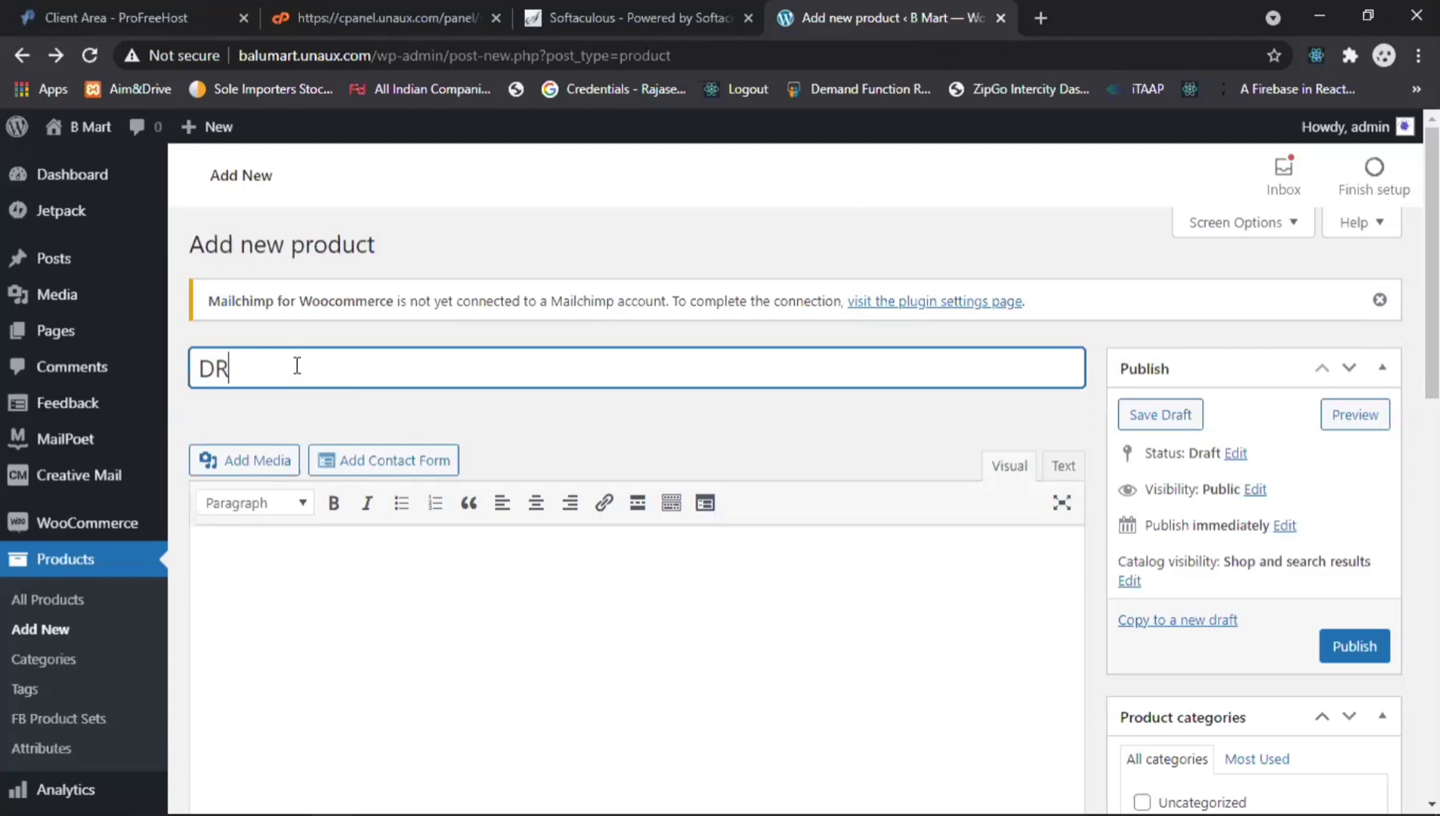
text(inks)
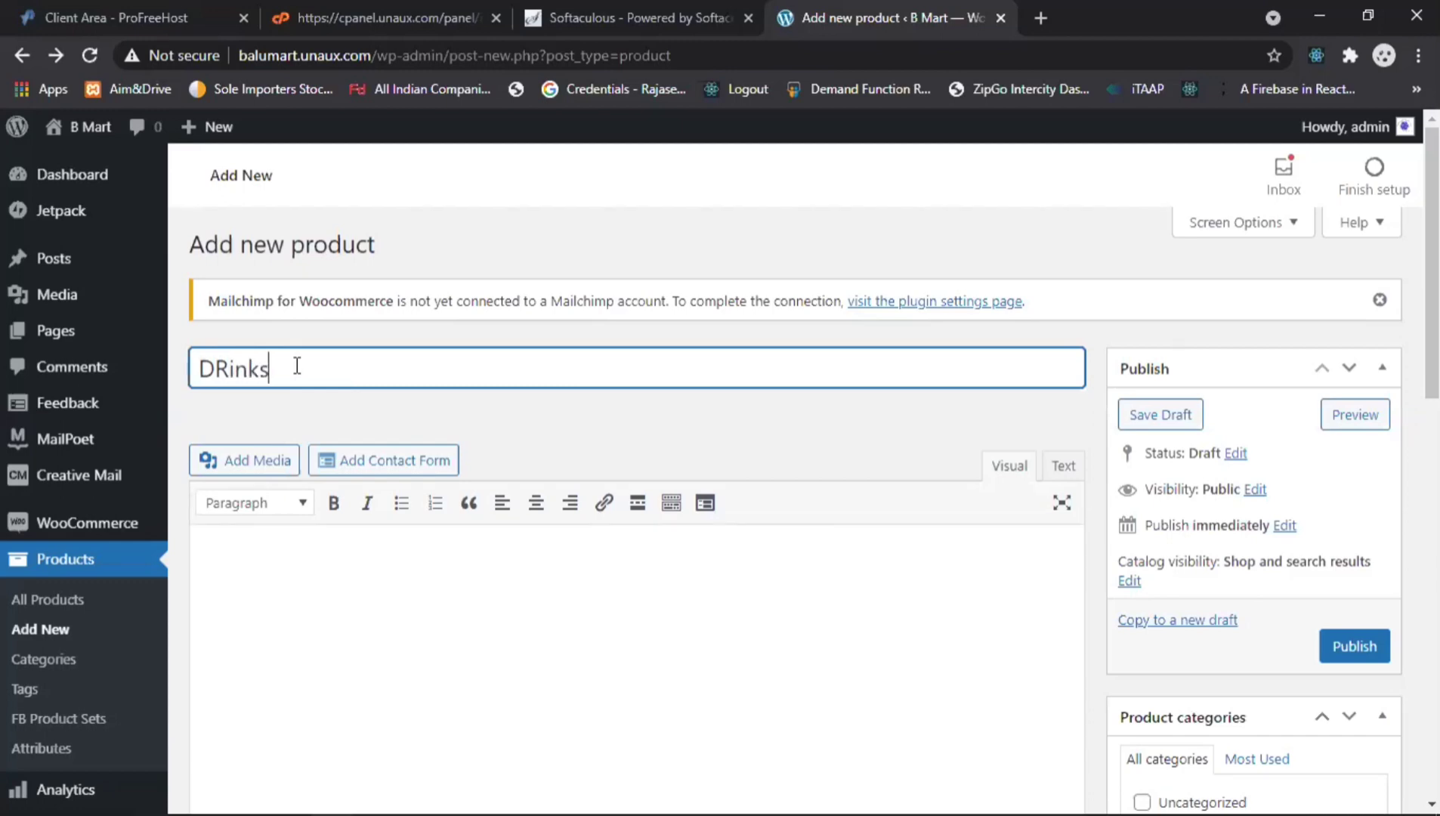
key(BackSpace)
key(BackSpace)
key(BackSpace)
key(BackSpace)
key(BackSpace)
text(rinks)
Enter 'COCO COLA' as the product description
click(359, 616)
scroll(360, 620, down, 4)
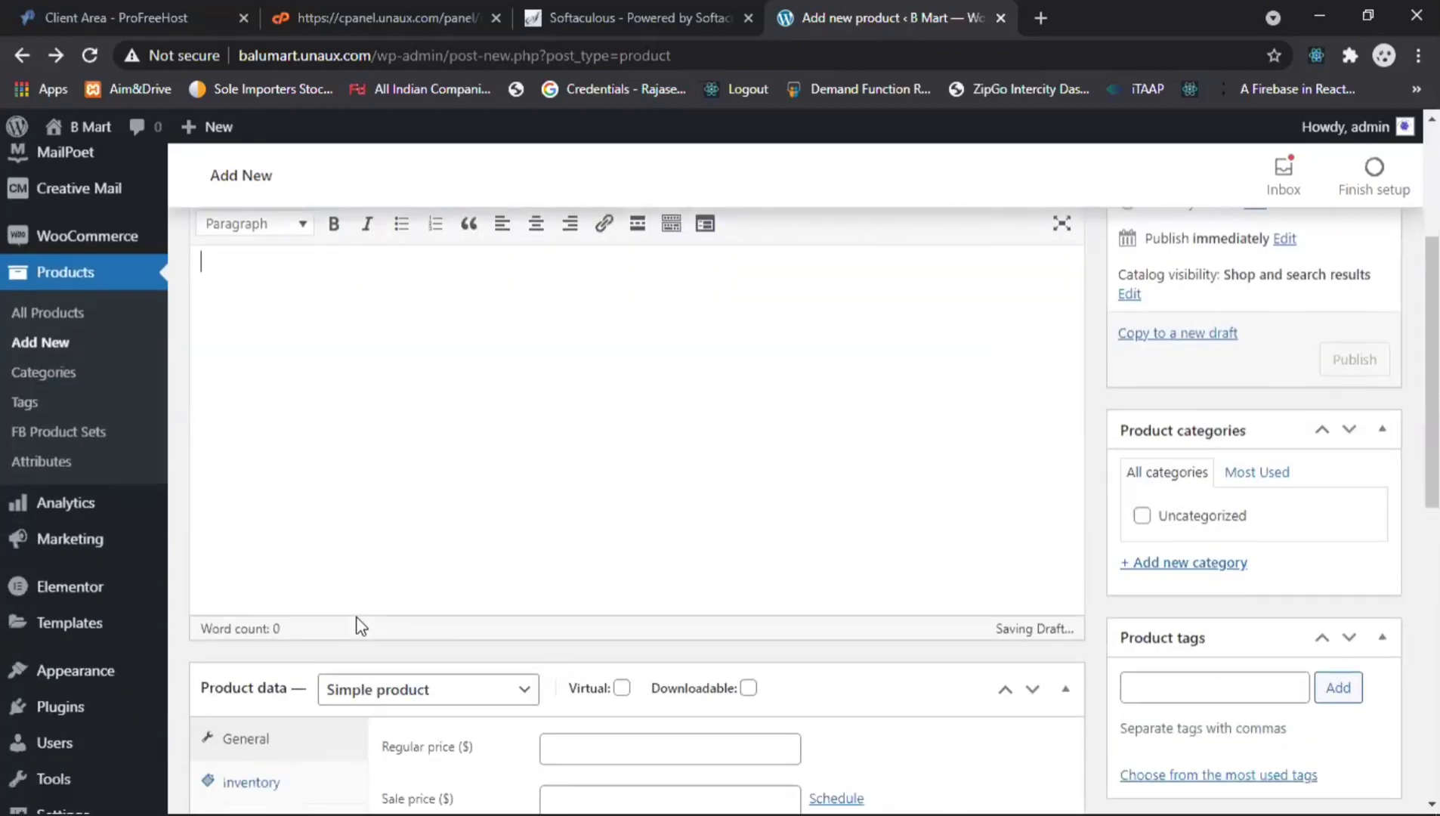
scroll(366, 450, up, 4)
text(co)
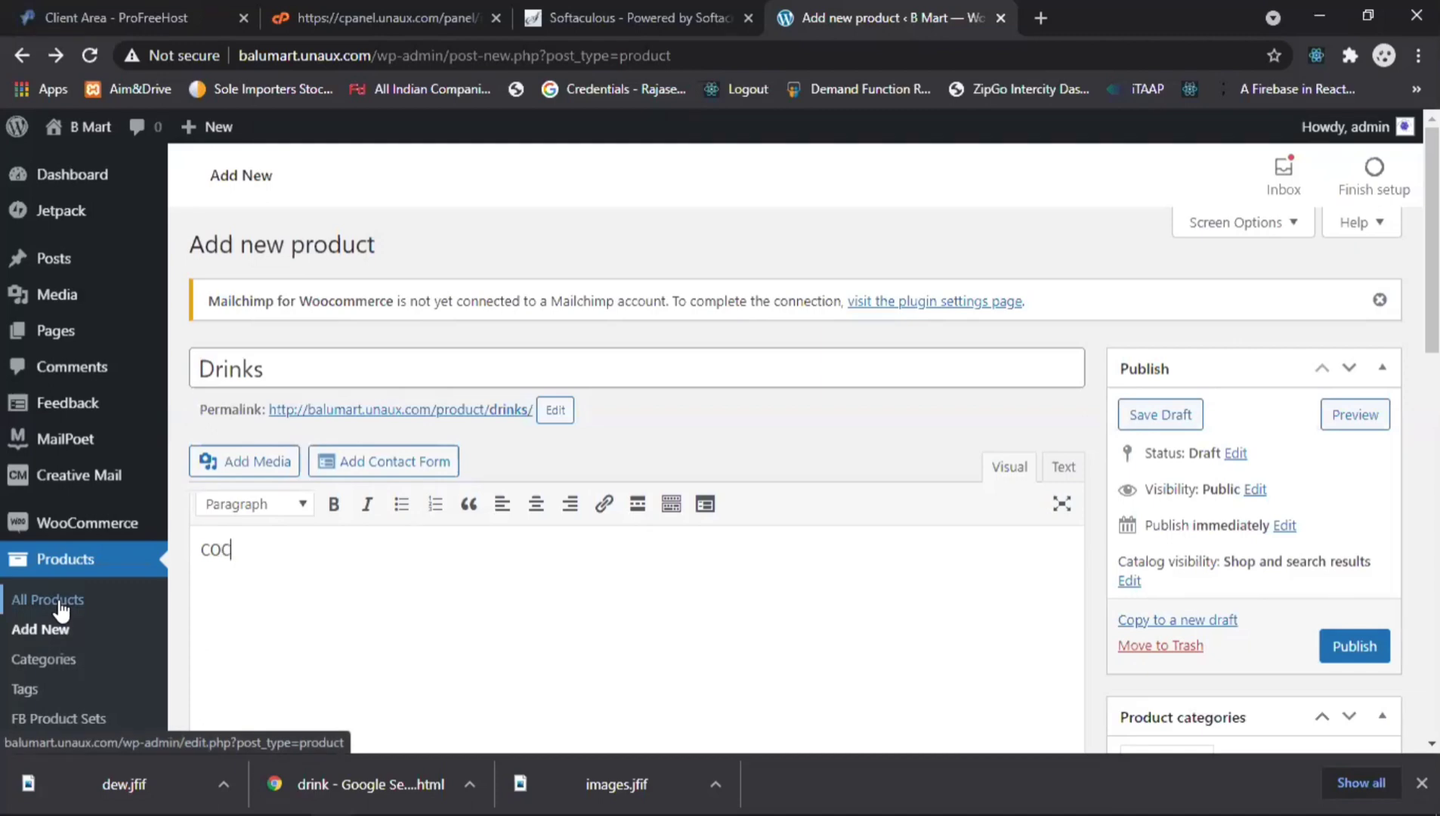
text(CO COLA)
scroll(60, 608, down, 4)
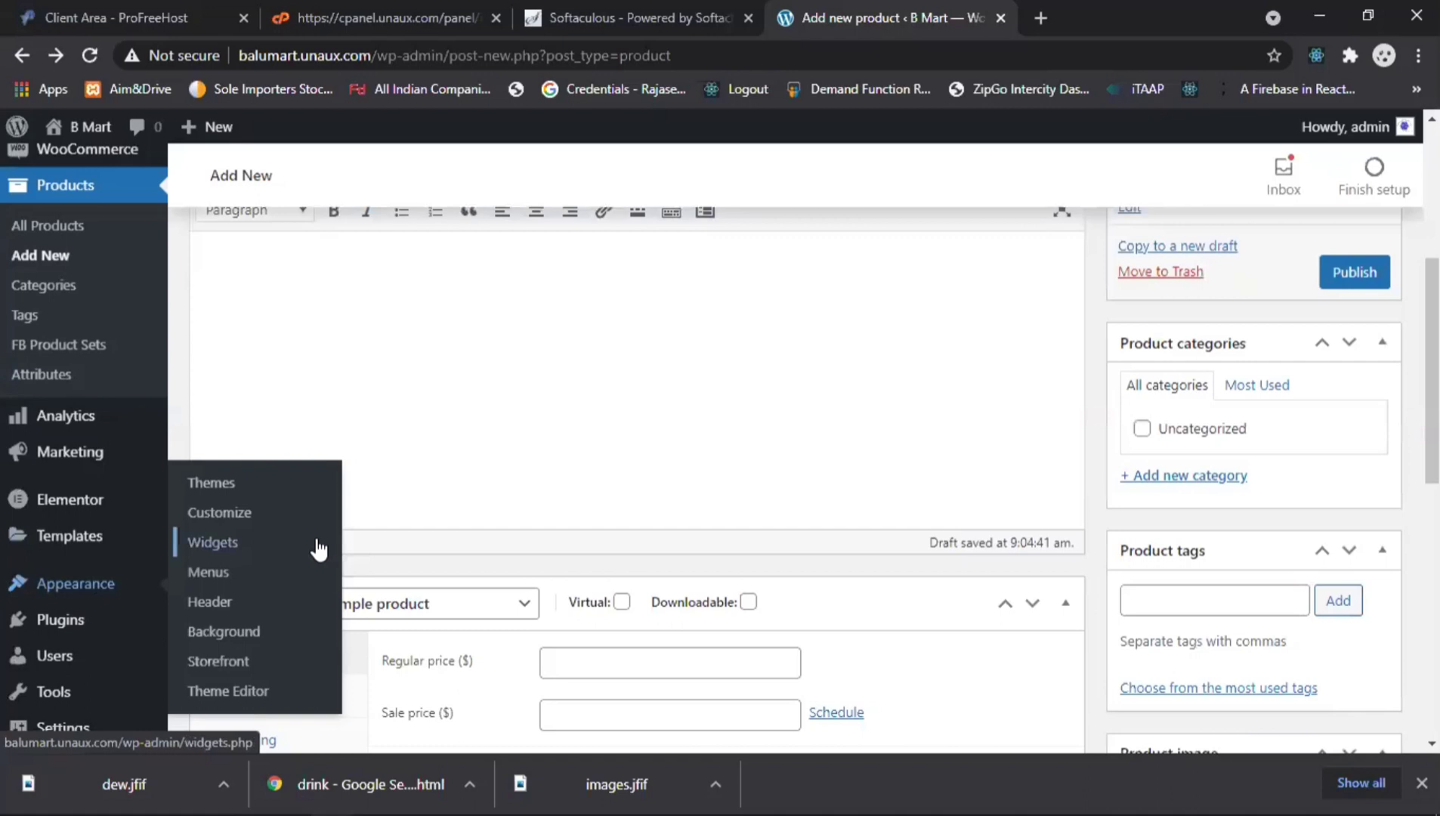
Enter a regular price of 32 and a sale price of 30, fixing the mistyped values
click(638, 662)
text(30)
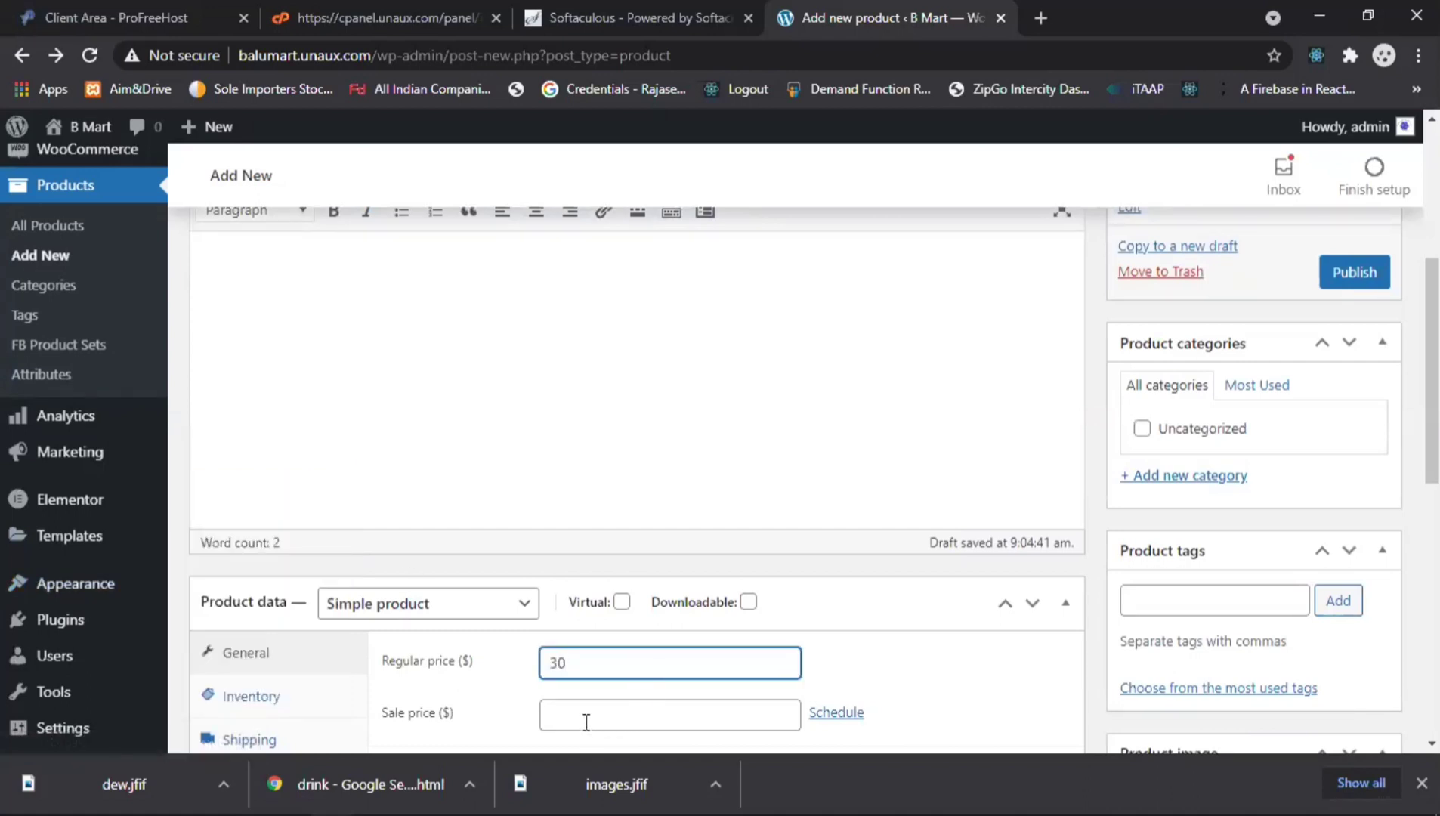
click(579, 716)
text(32)
key(BackSpace)
text(3)
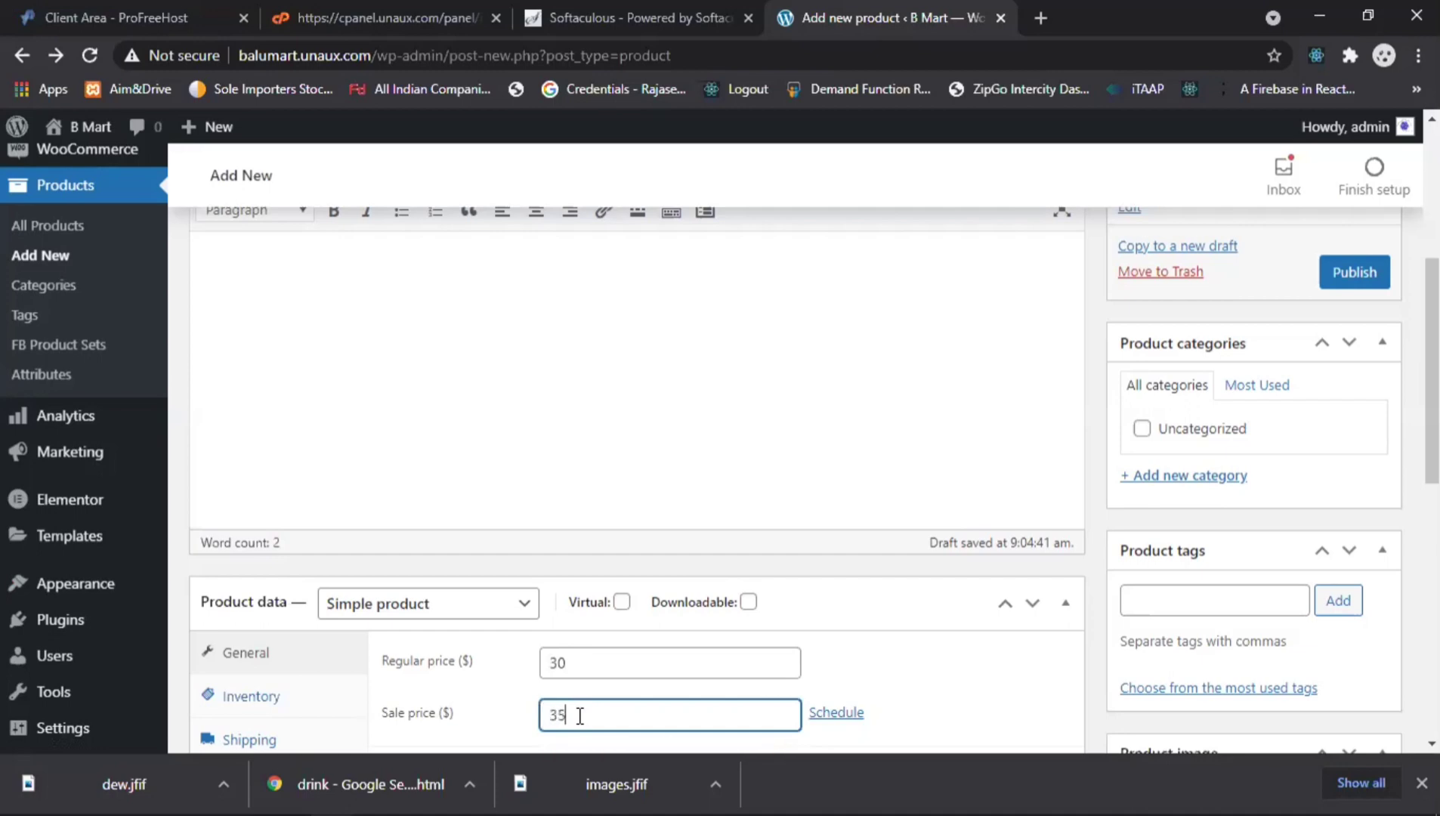
click(573, 662)
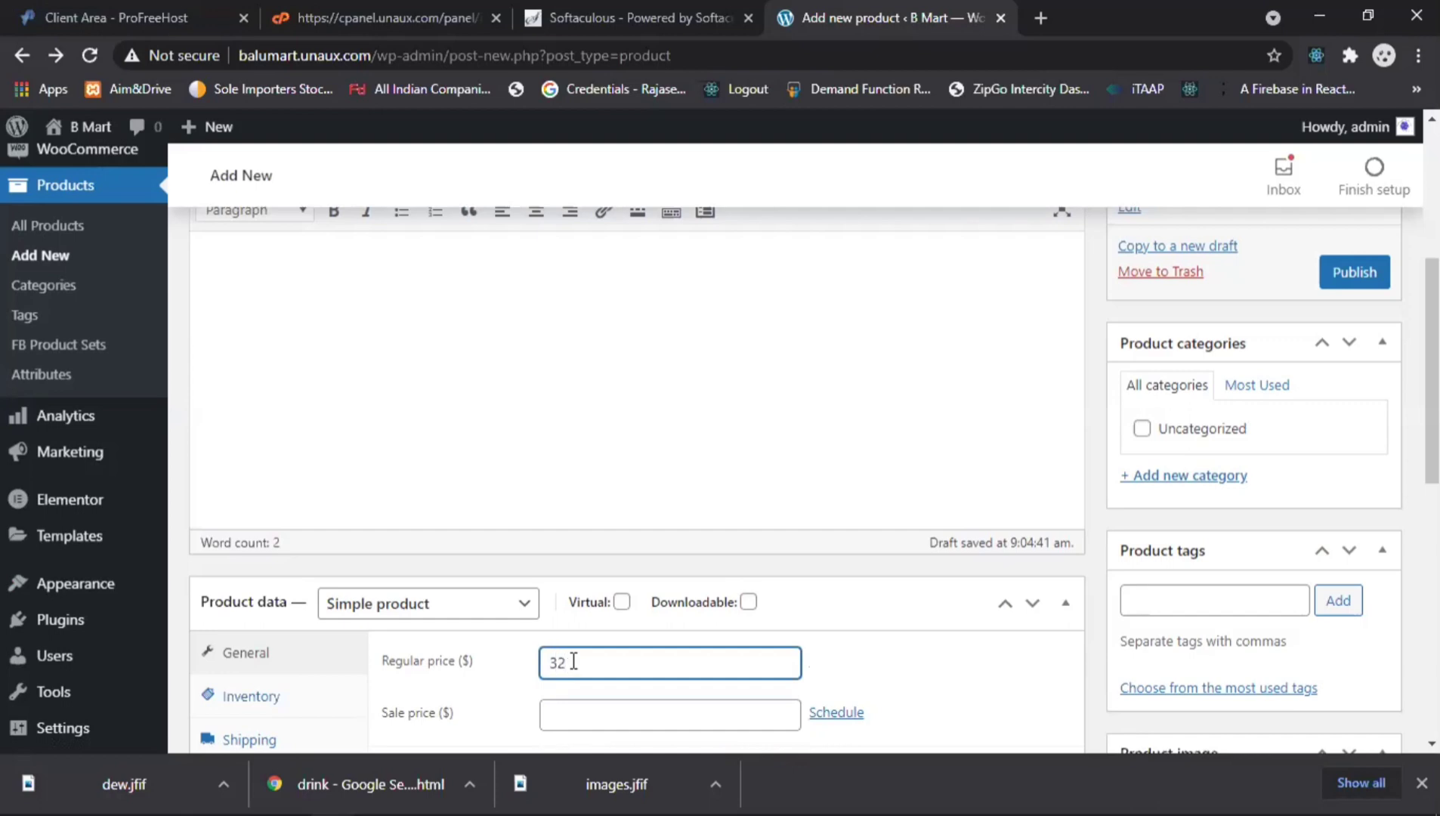
click(598, 710)
text(35)
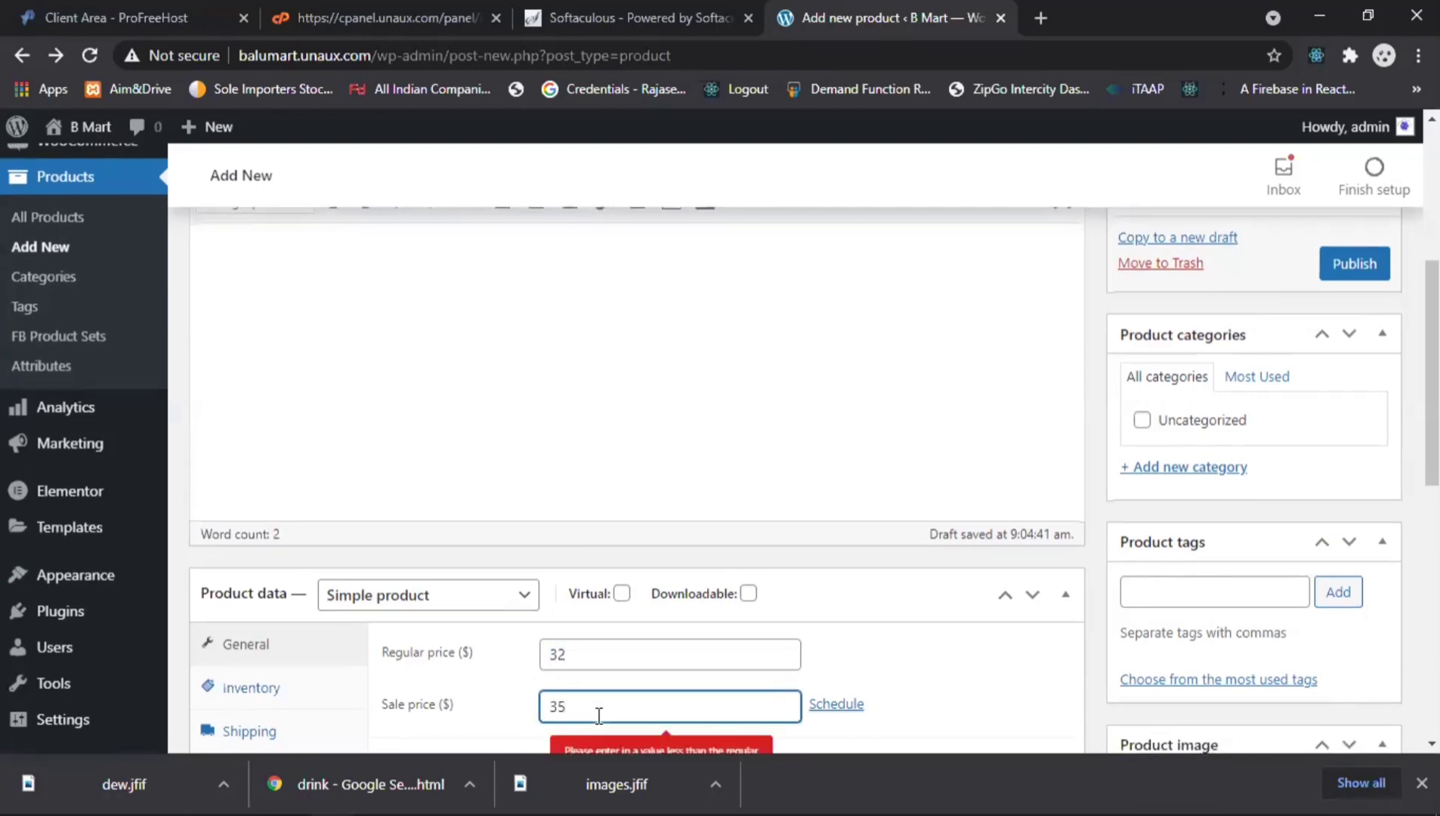
scroll(861, 689, down, 3)
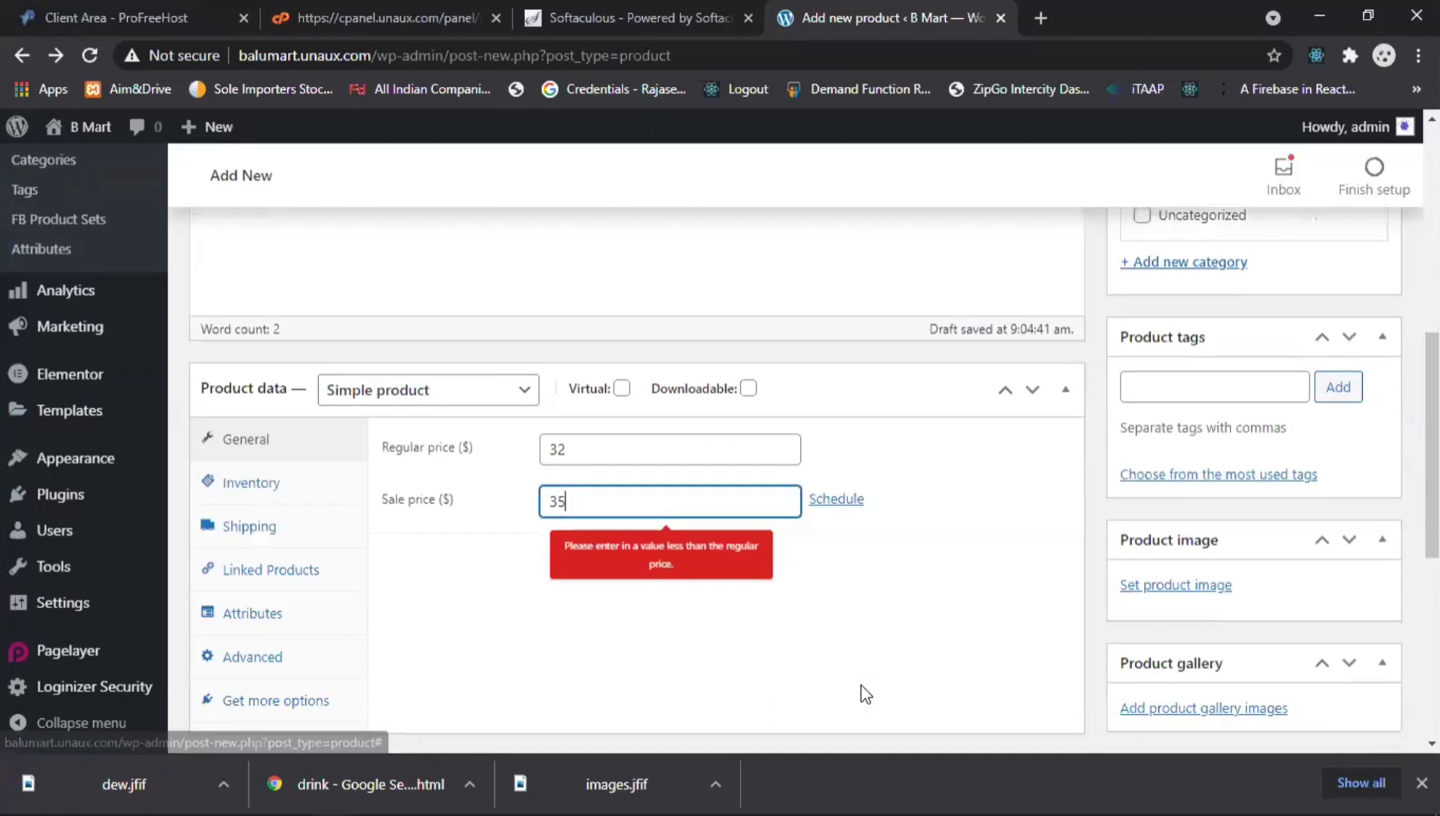
key(BackSpace)
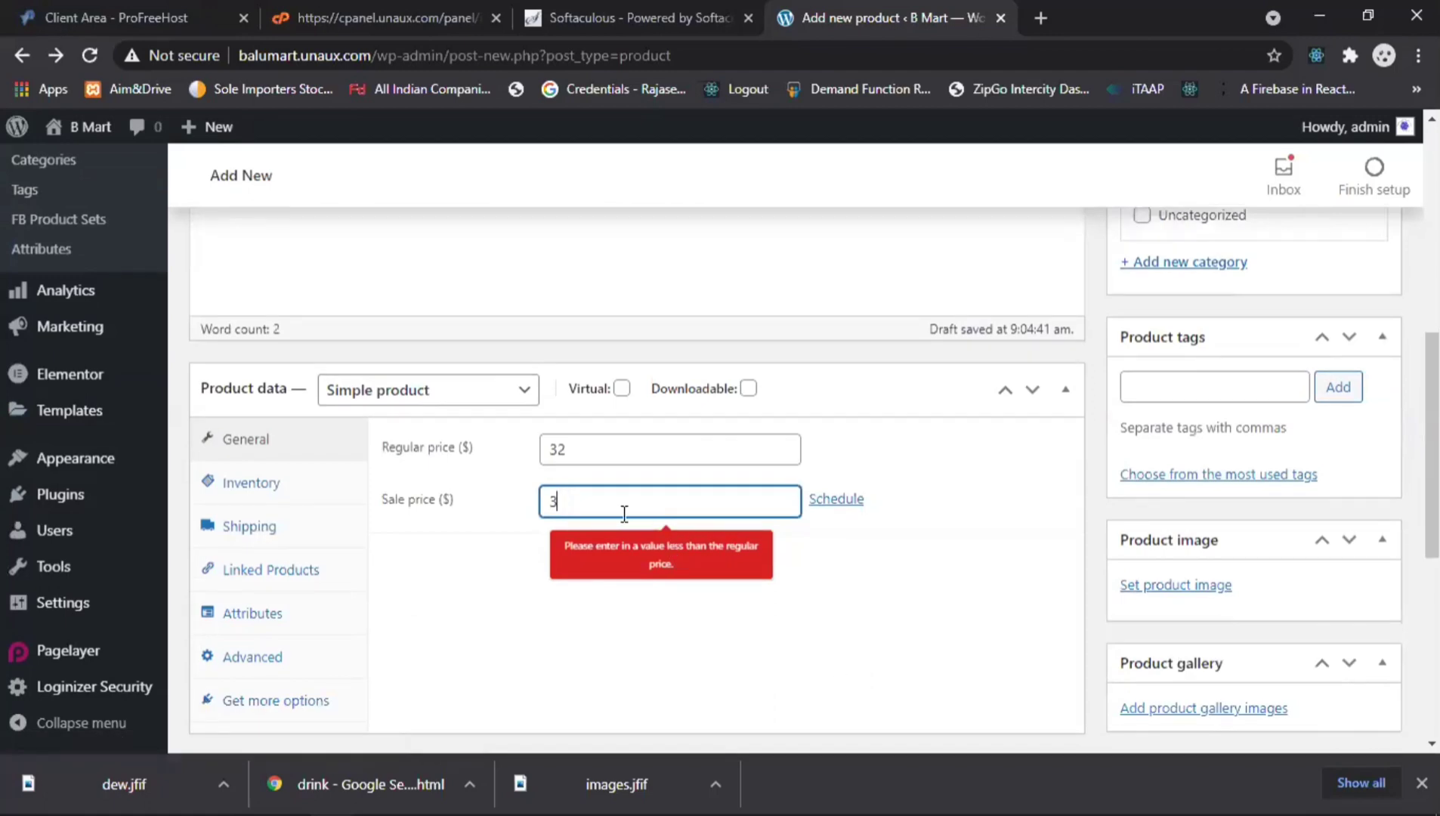
text(4)
key(BackSpace)
key(BackSpace)
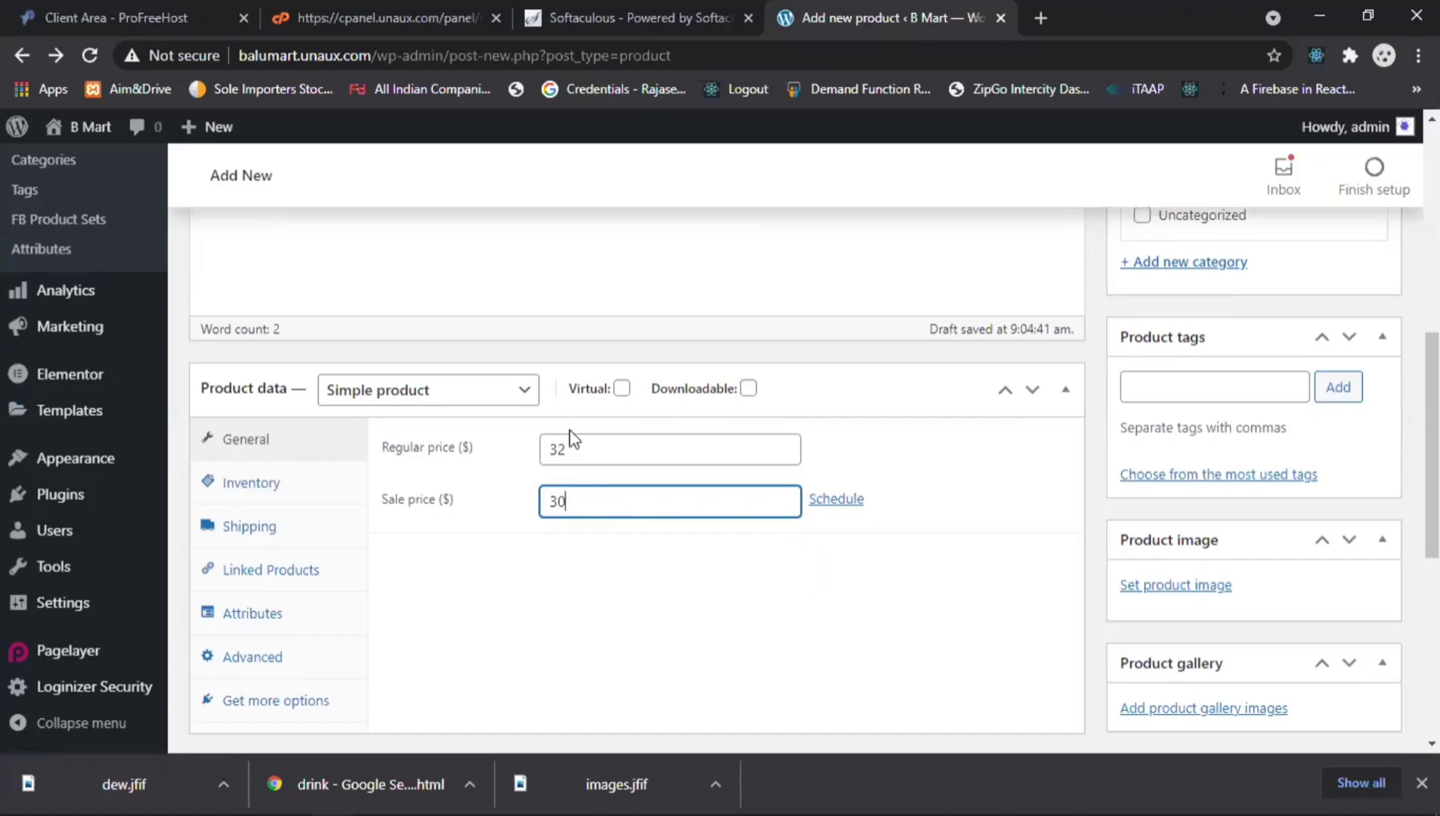
click(579, 454)
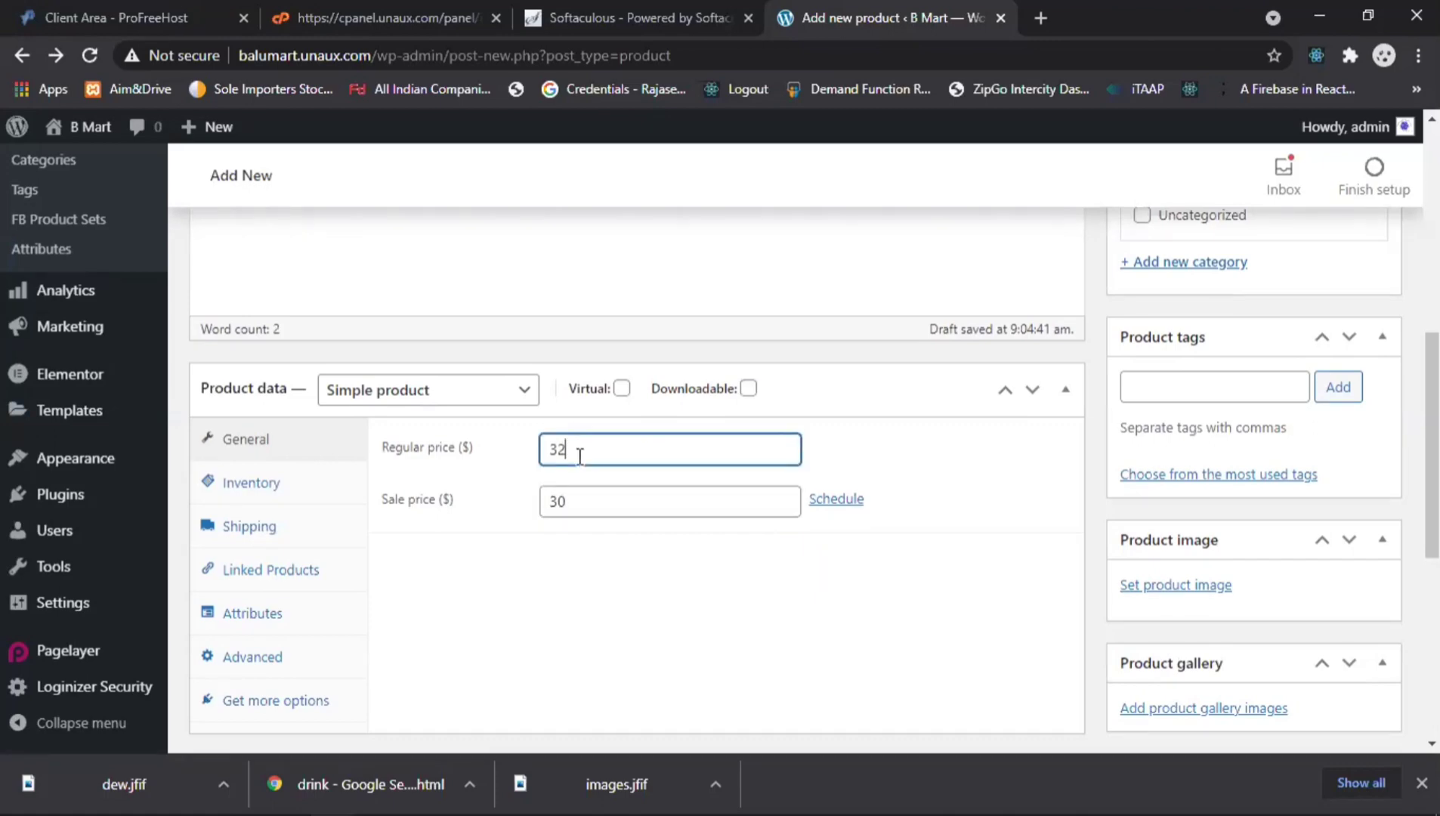
scroll(579, 454, down, 4)
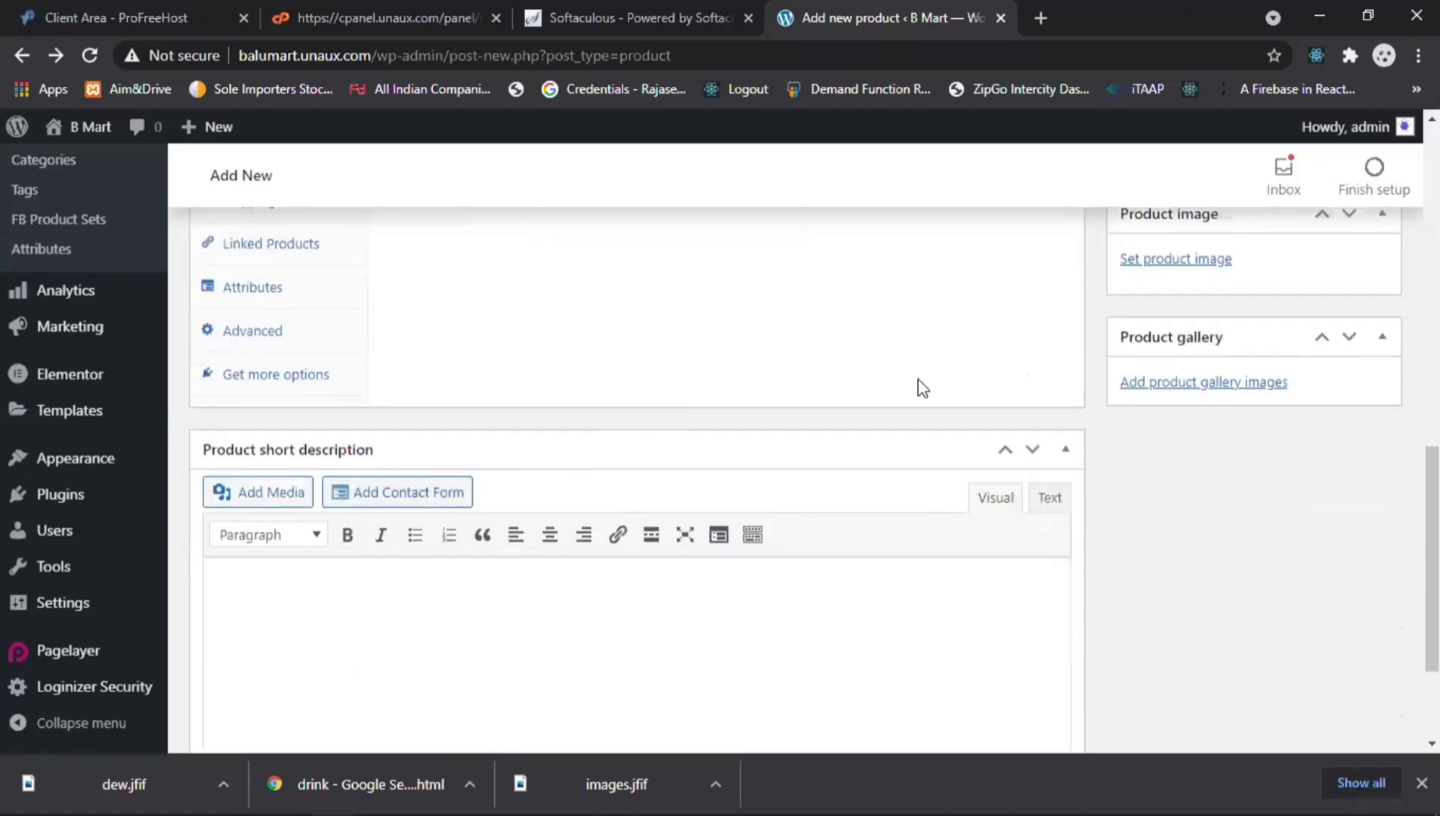
scroll(920, 388, up, 3)
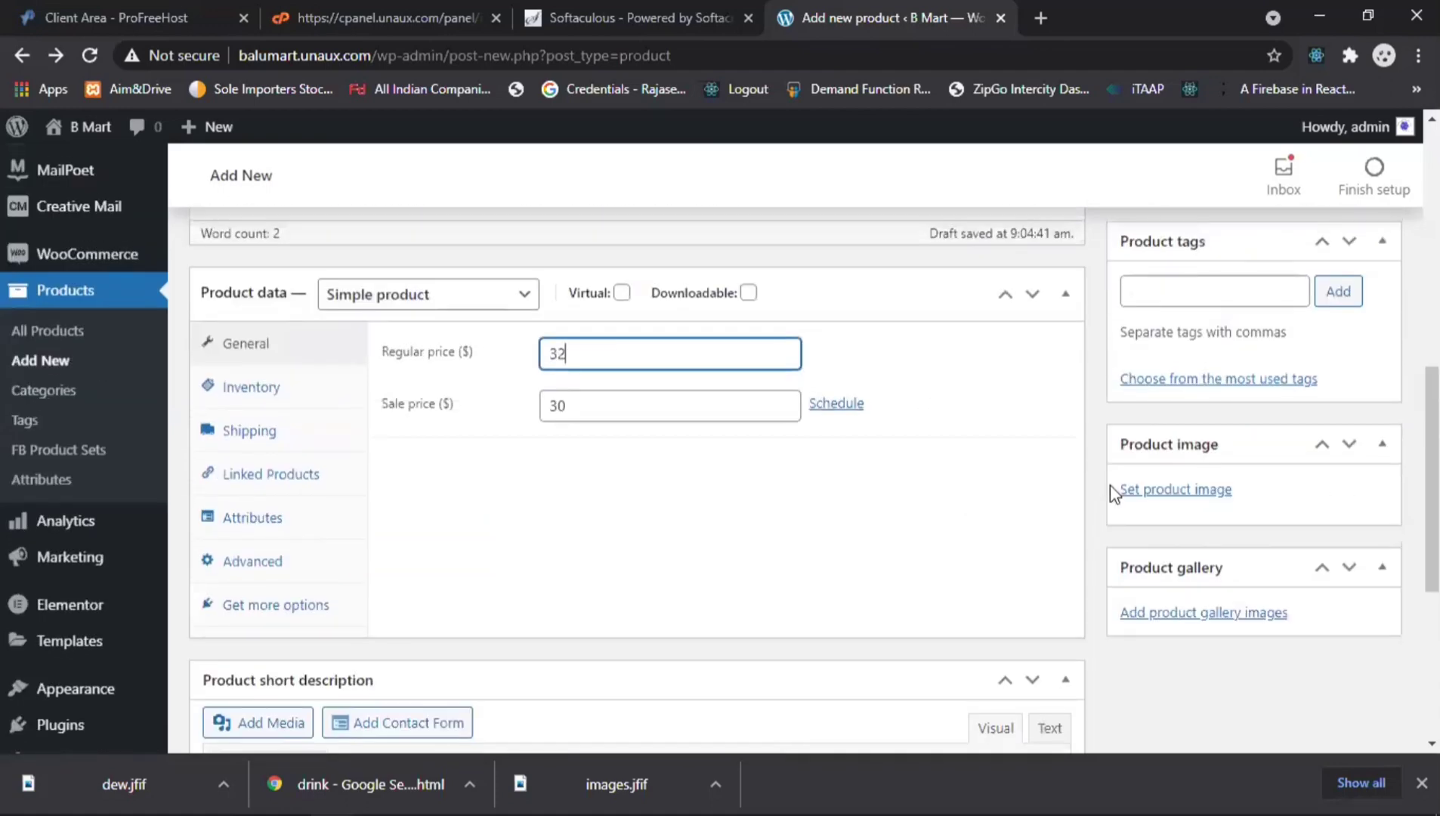
Upload the 925947743s.jpg bottle photo as a product image
click(1182, 490)
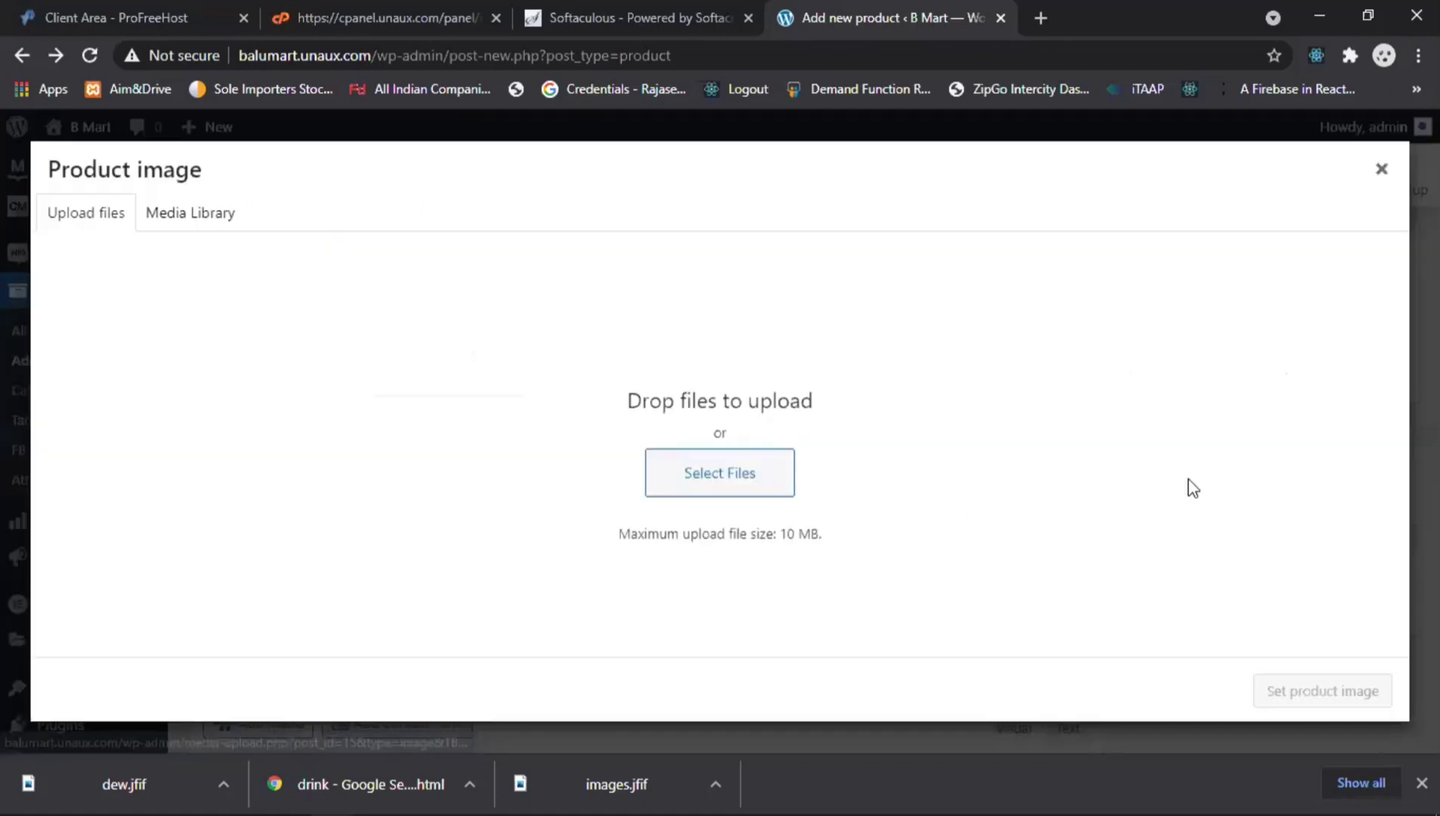
click(720, 474)
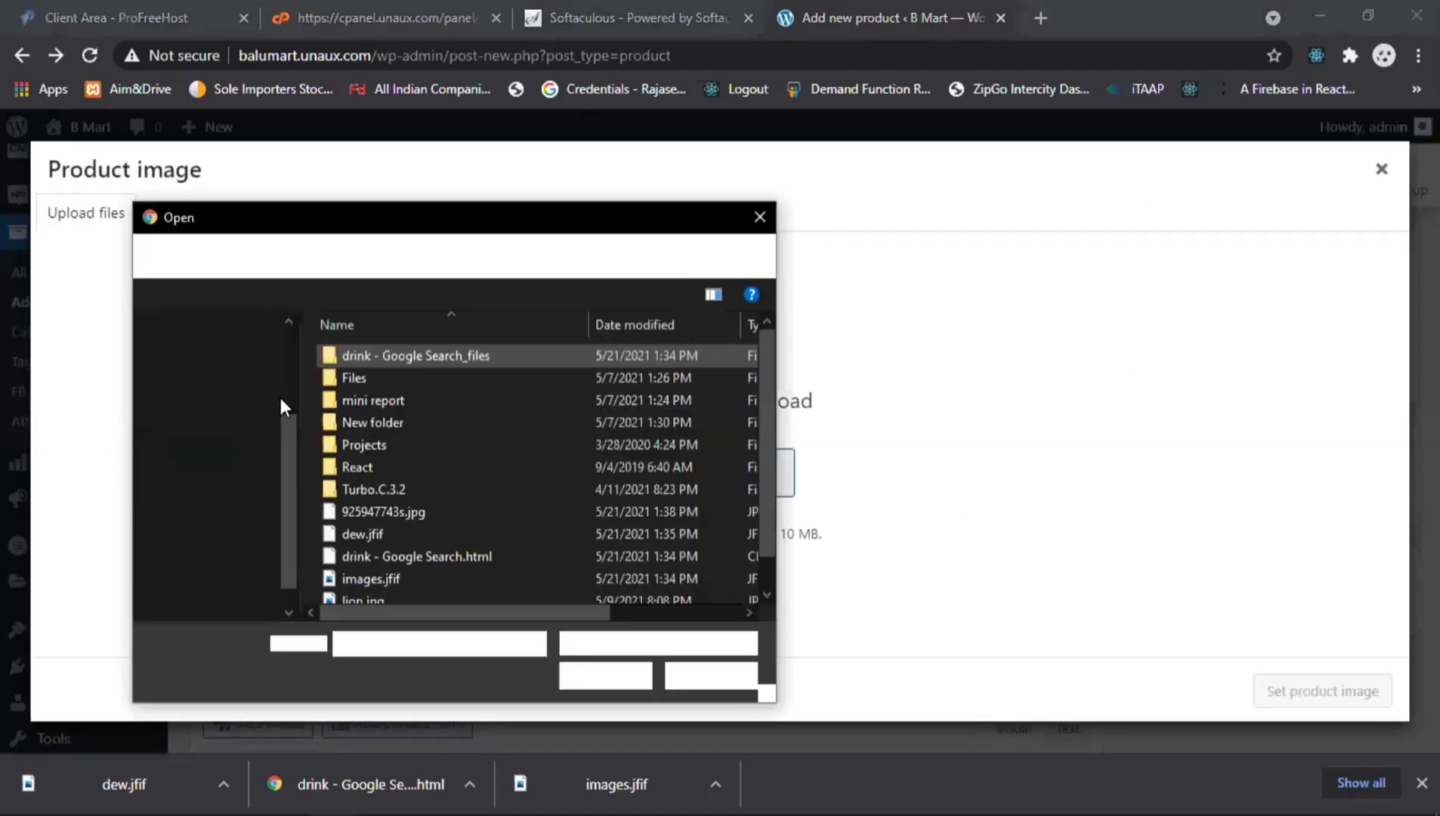
click(371, 514)
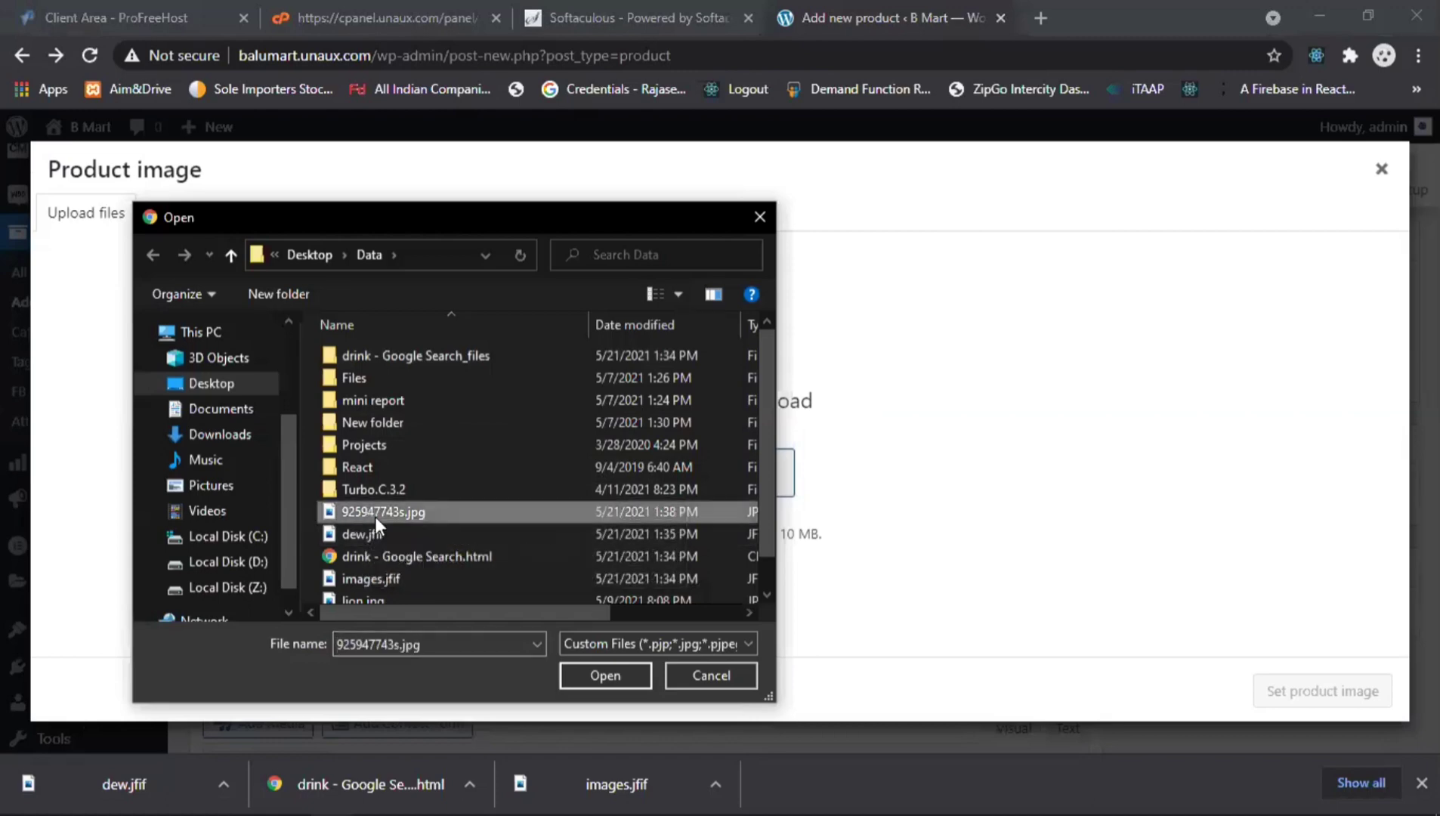
click(605, 672)
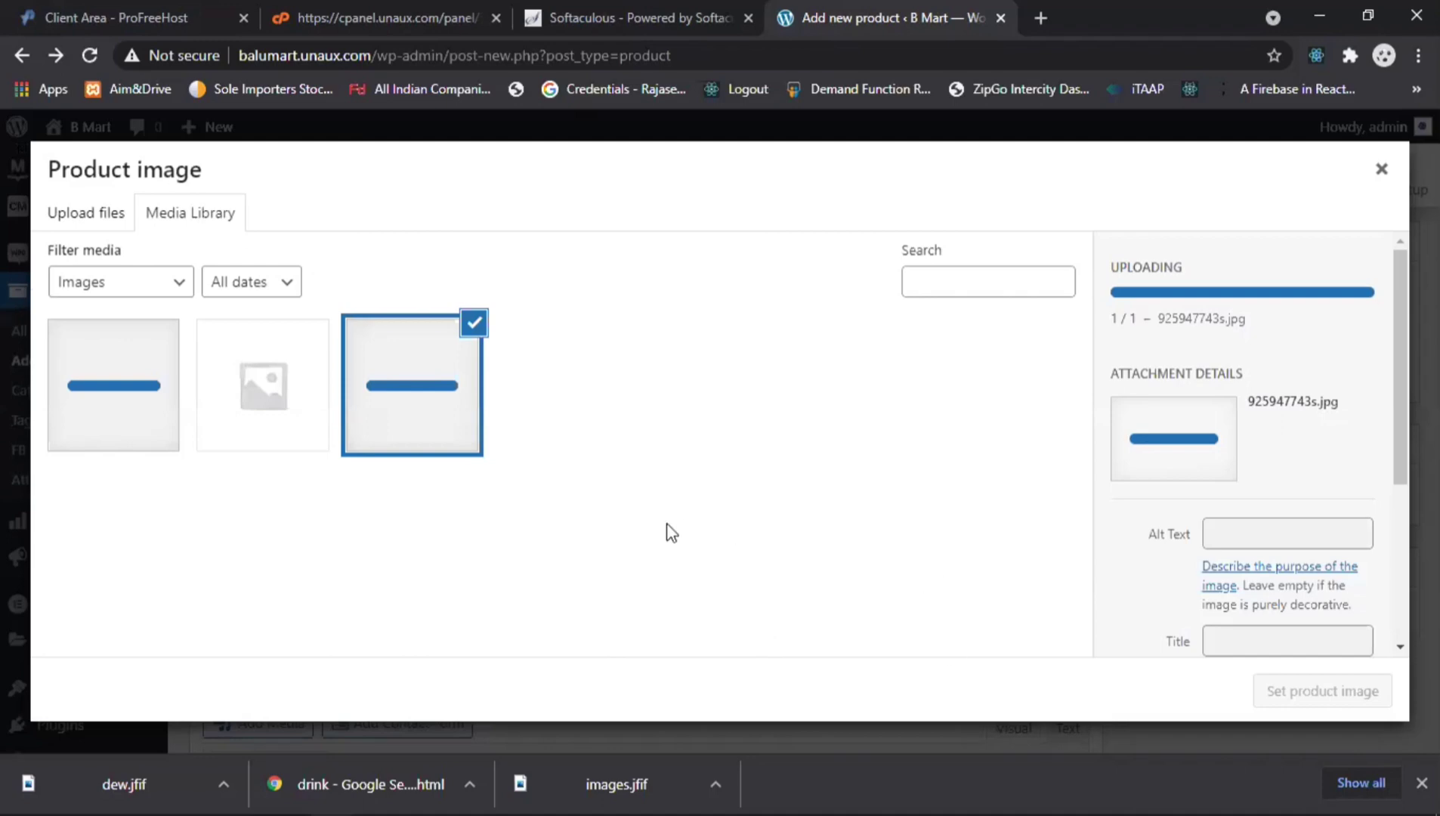
Select the Sting bottle image, title it 'string', and set it as the product image
click(290, 411)
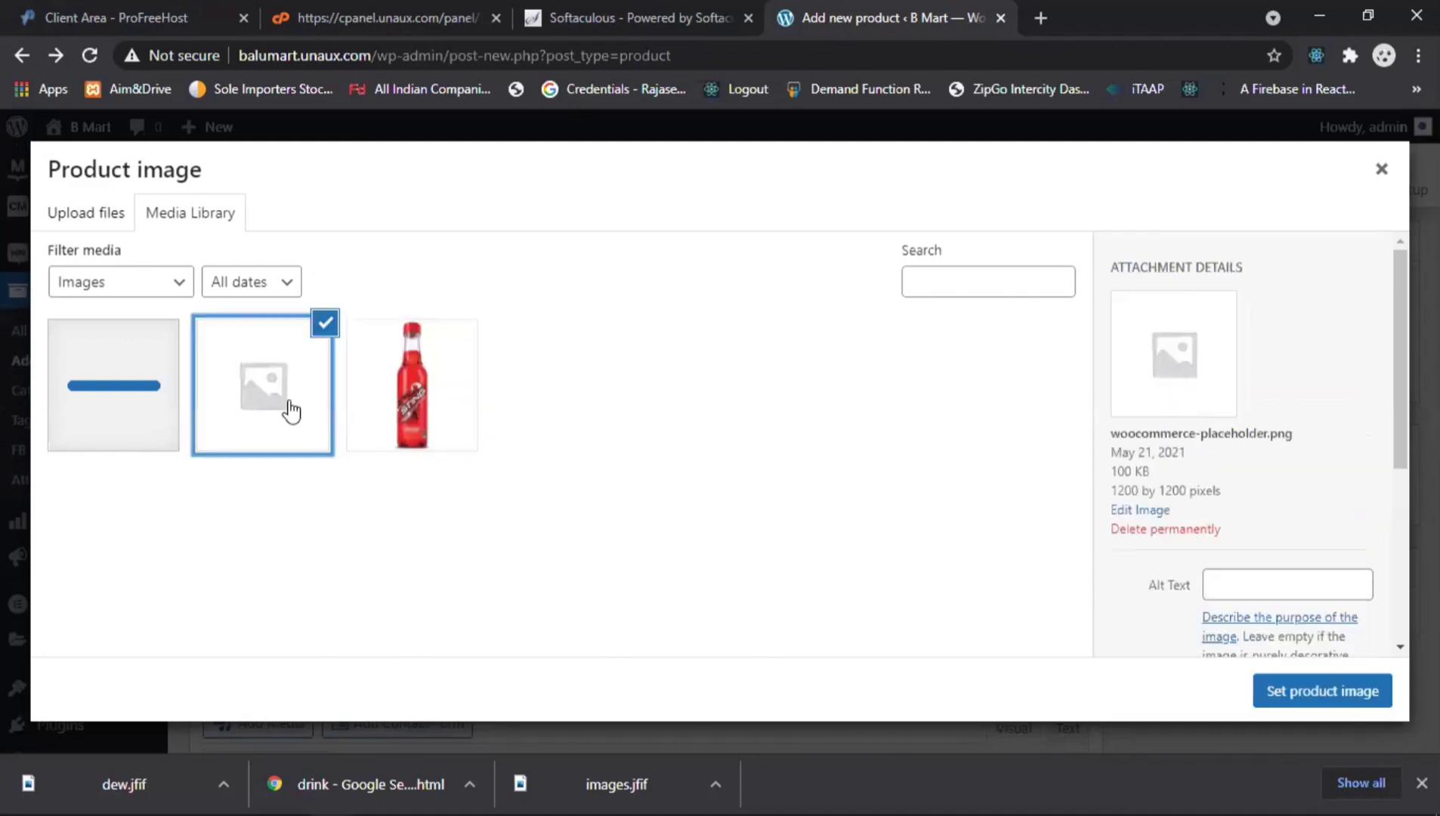
click(387, 406)
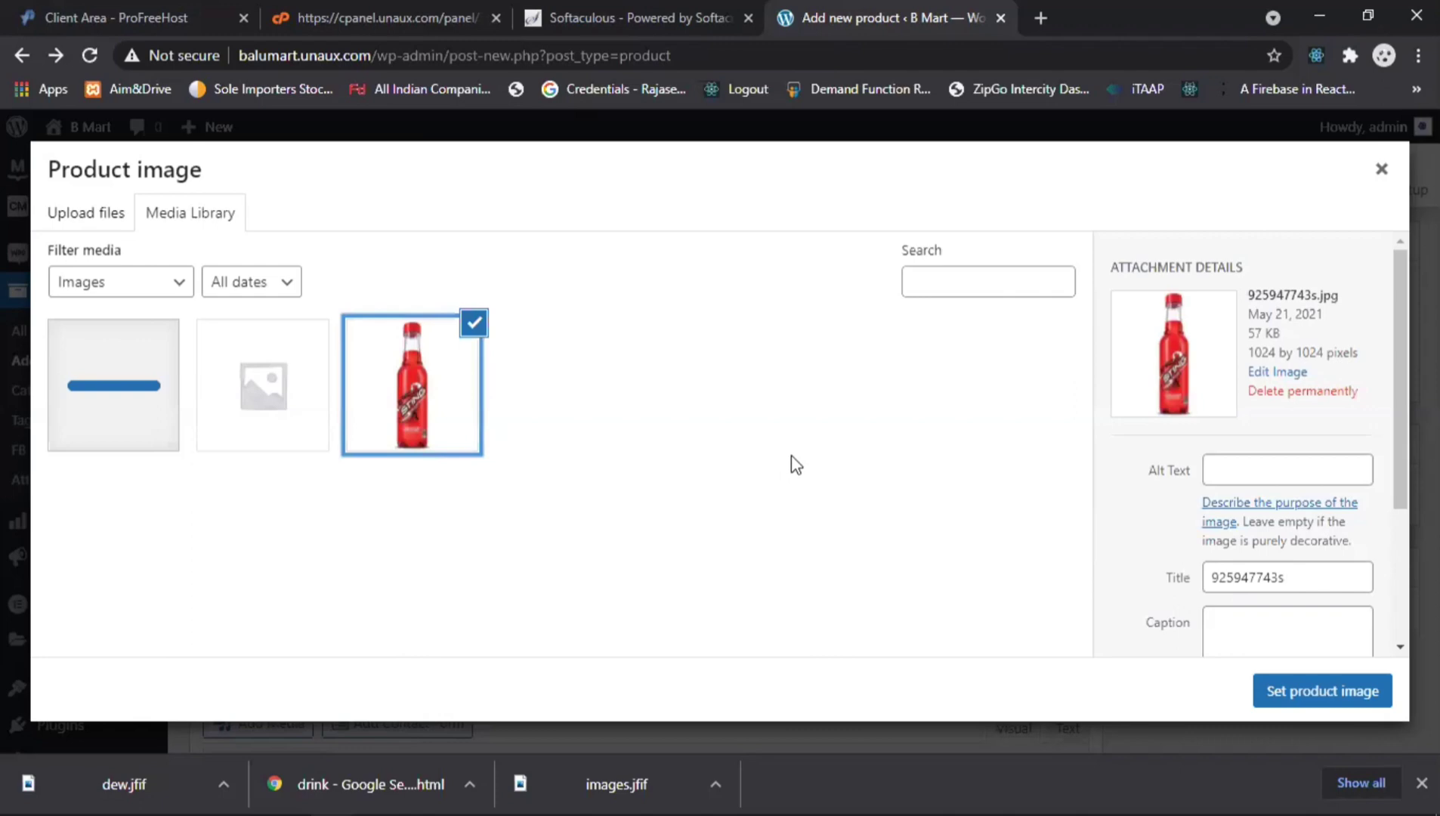
scroll(1292, 529, down, 3)
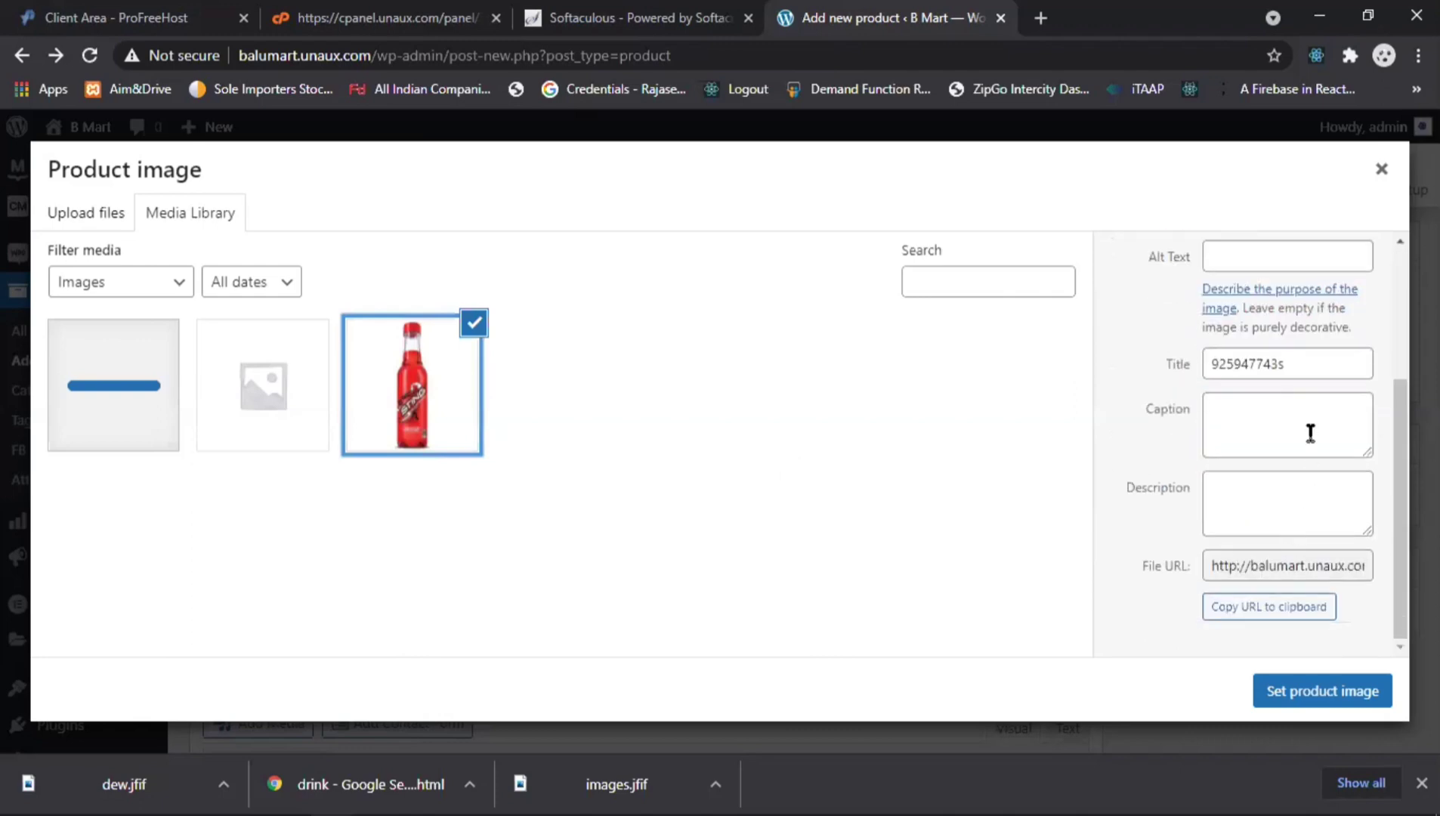
click(1293, 366)
key(ctrl+a)
text(c)
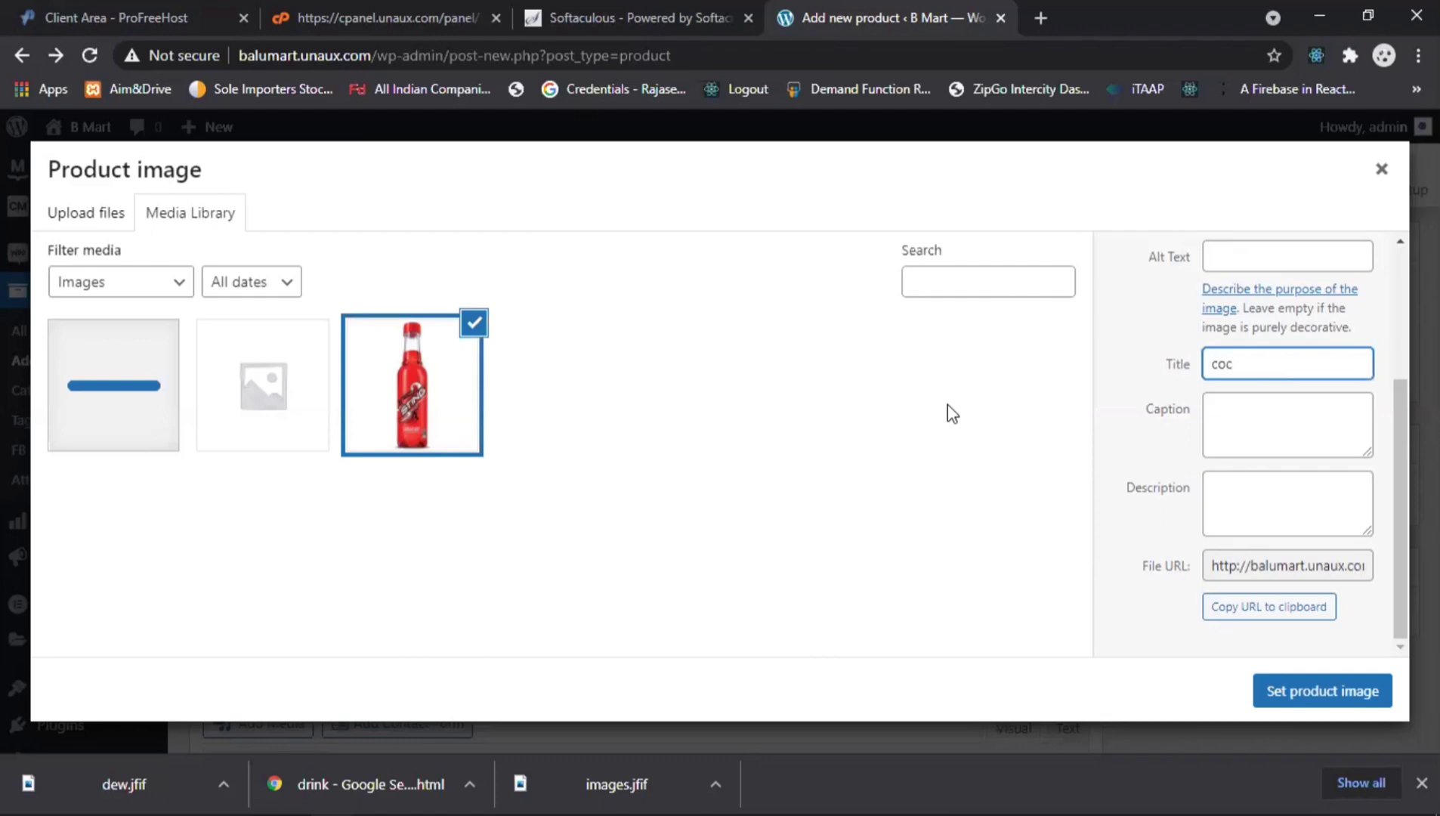
text(oco)
text(string)
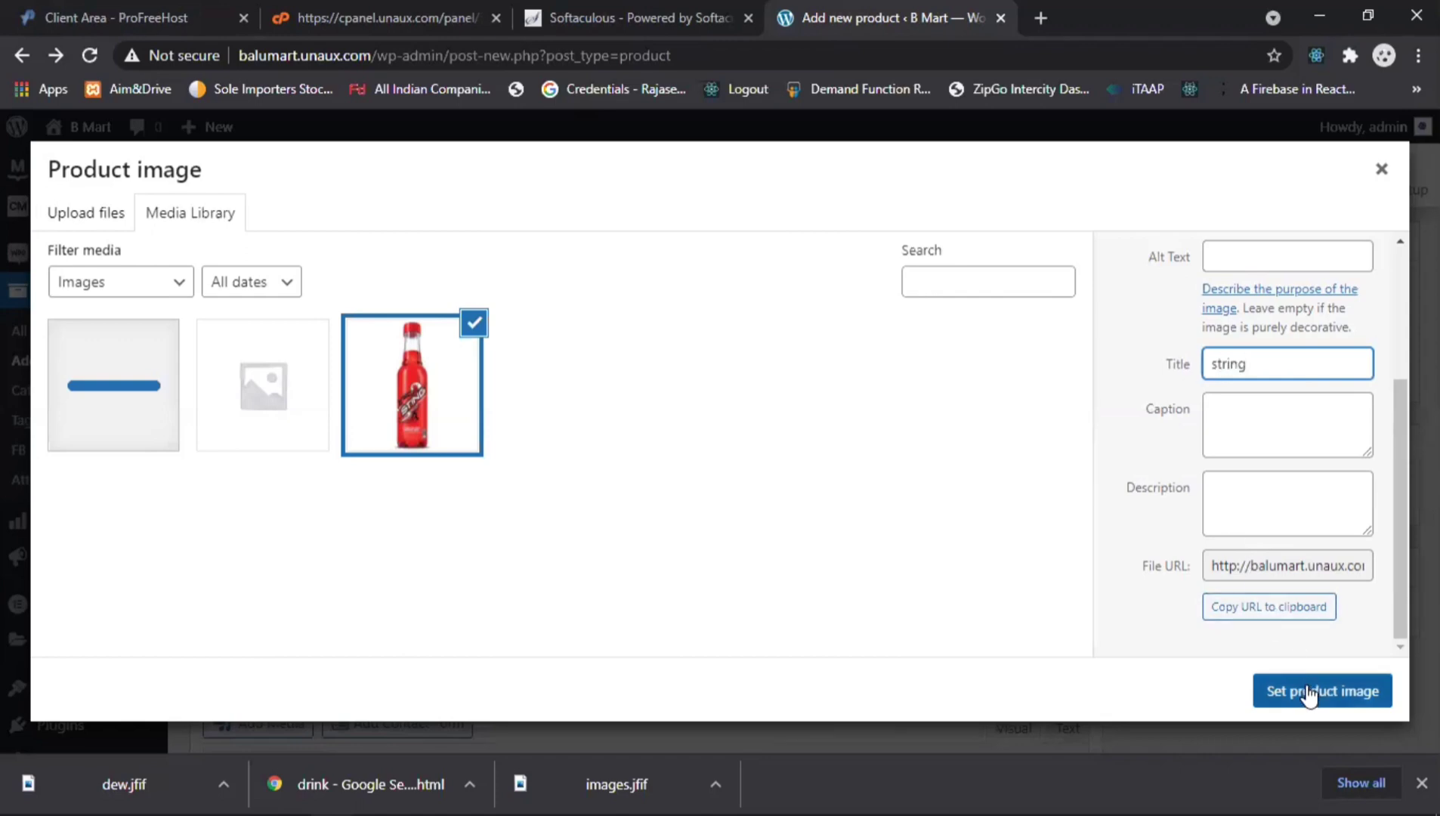
click(1305, 693)
Replace the COCO COLA description with 'sting'
scroll(567, 418, up, 5)
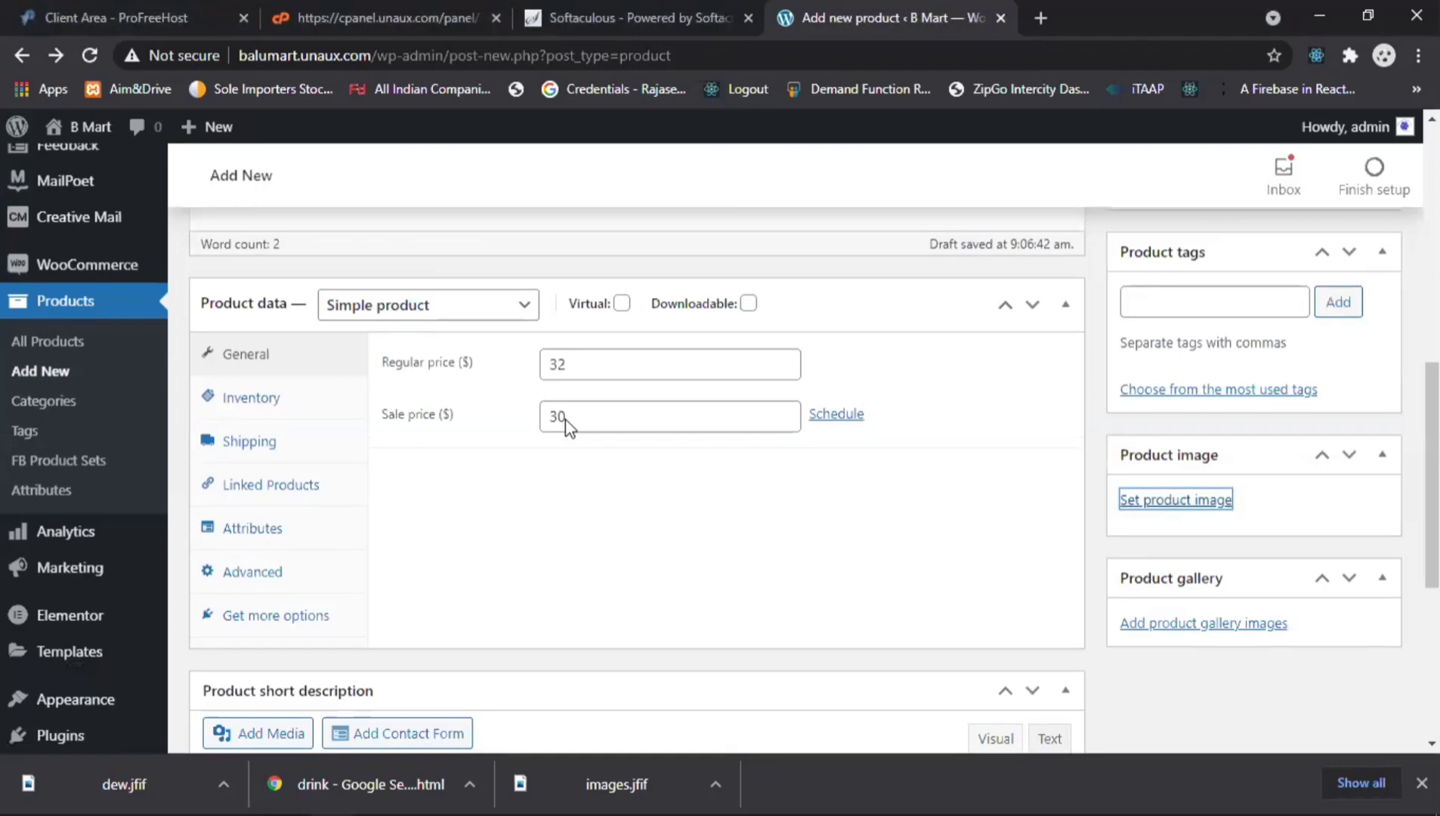
scroll(567, 418, up, 3)
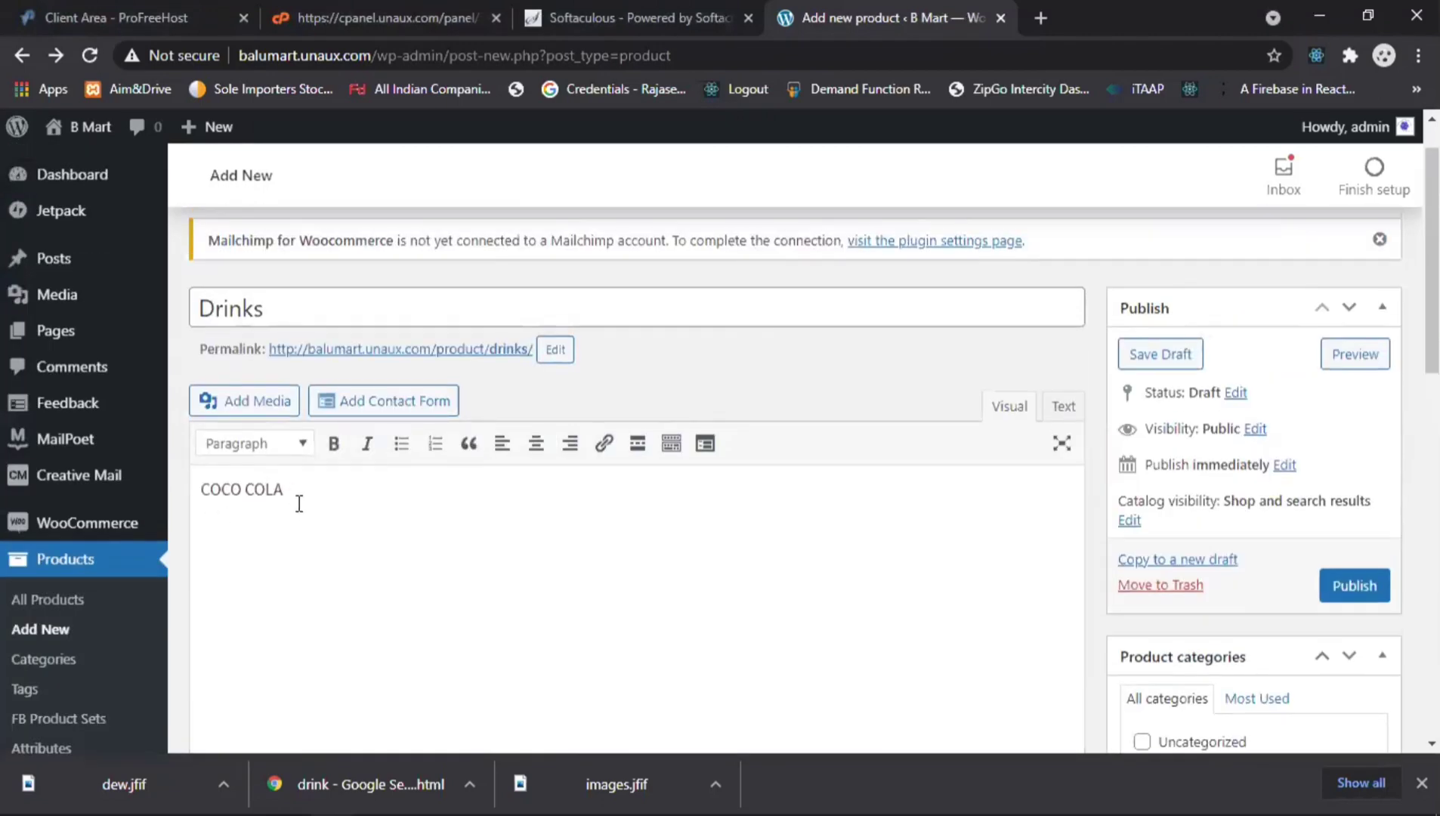
drag(306, 493, 9, 454)
mouse_move(9, 461)
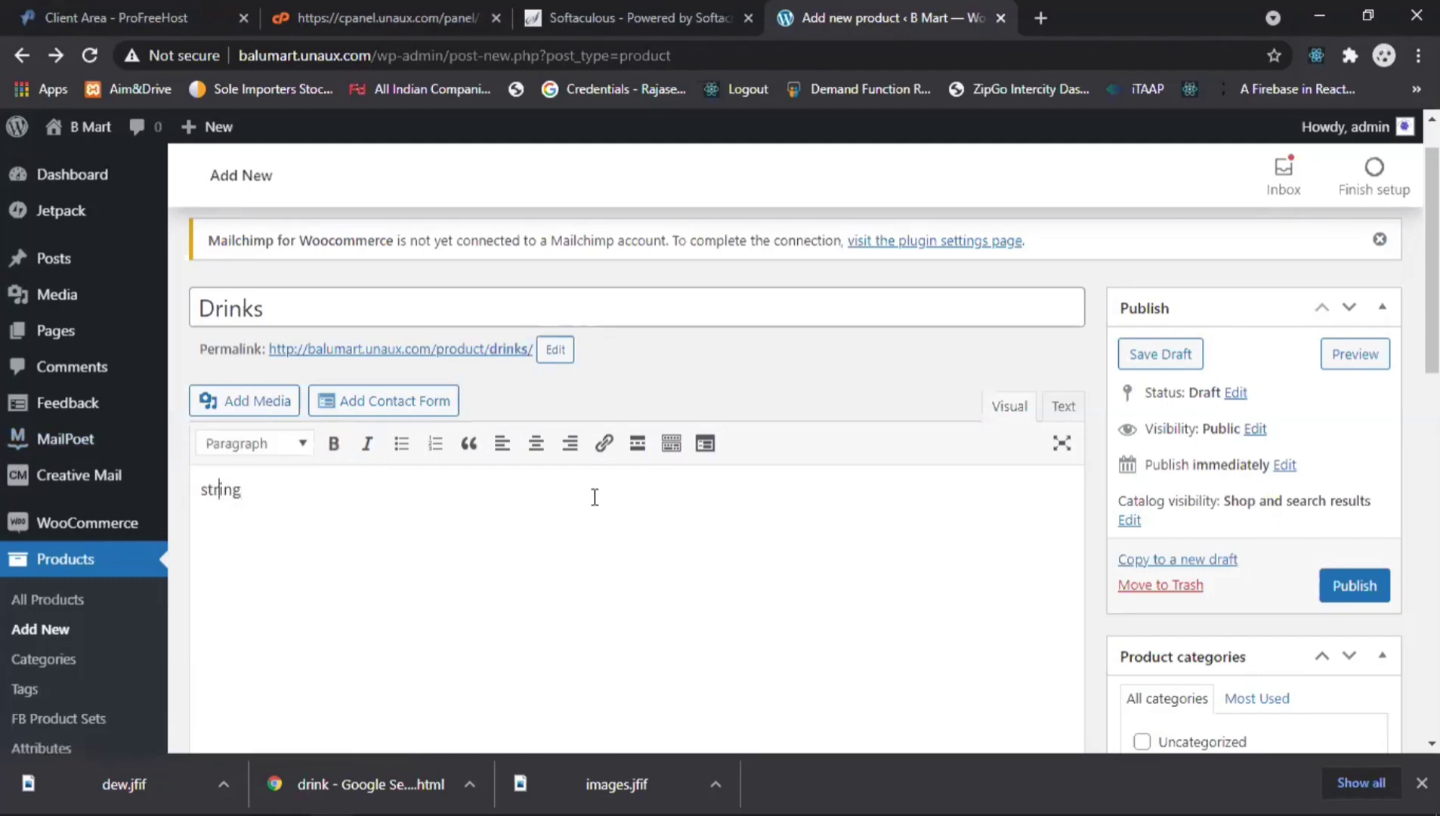
key(BackSpace)
Publish the Drinks product
scroll(744, 565, down, 8)
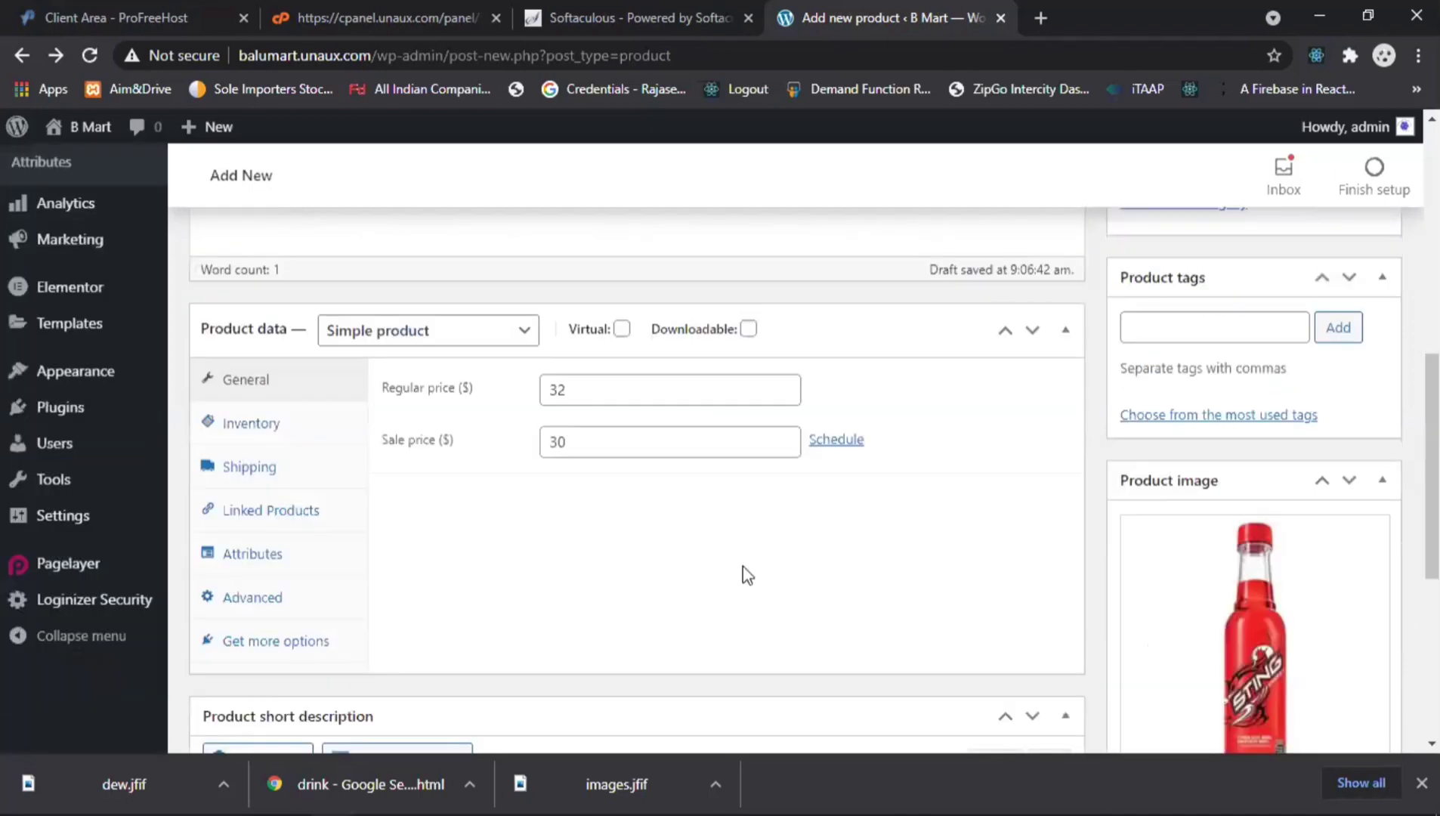
scroll(742, 570, down, 4)
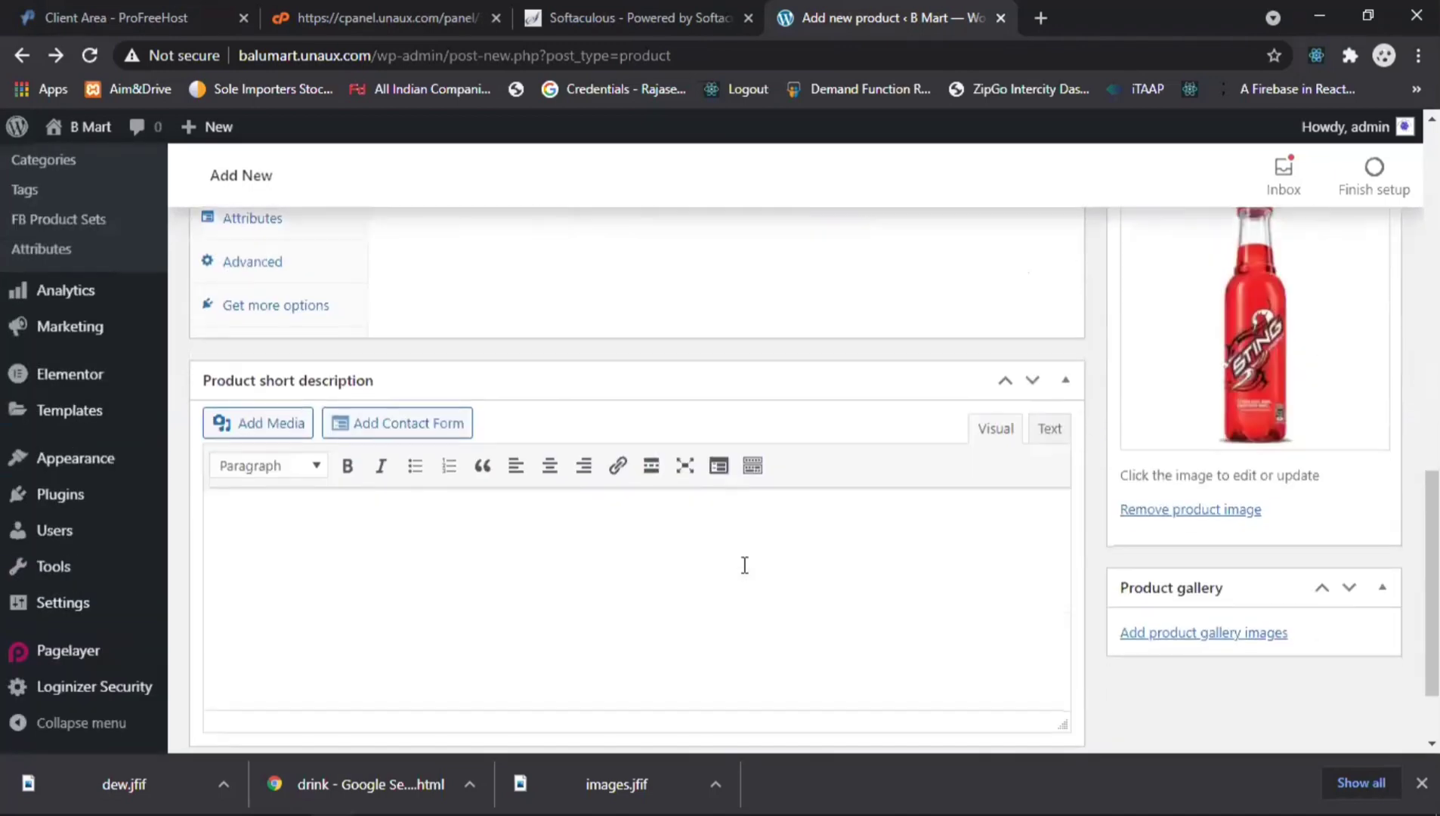
scroll(742, 567, up, 7)
scroll(743, 564, up, 8)
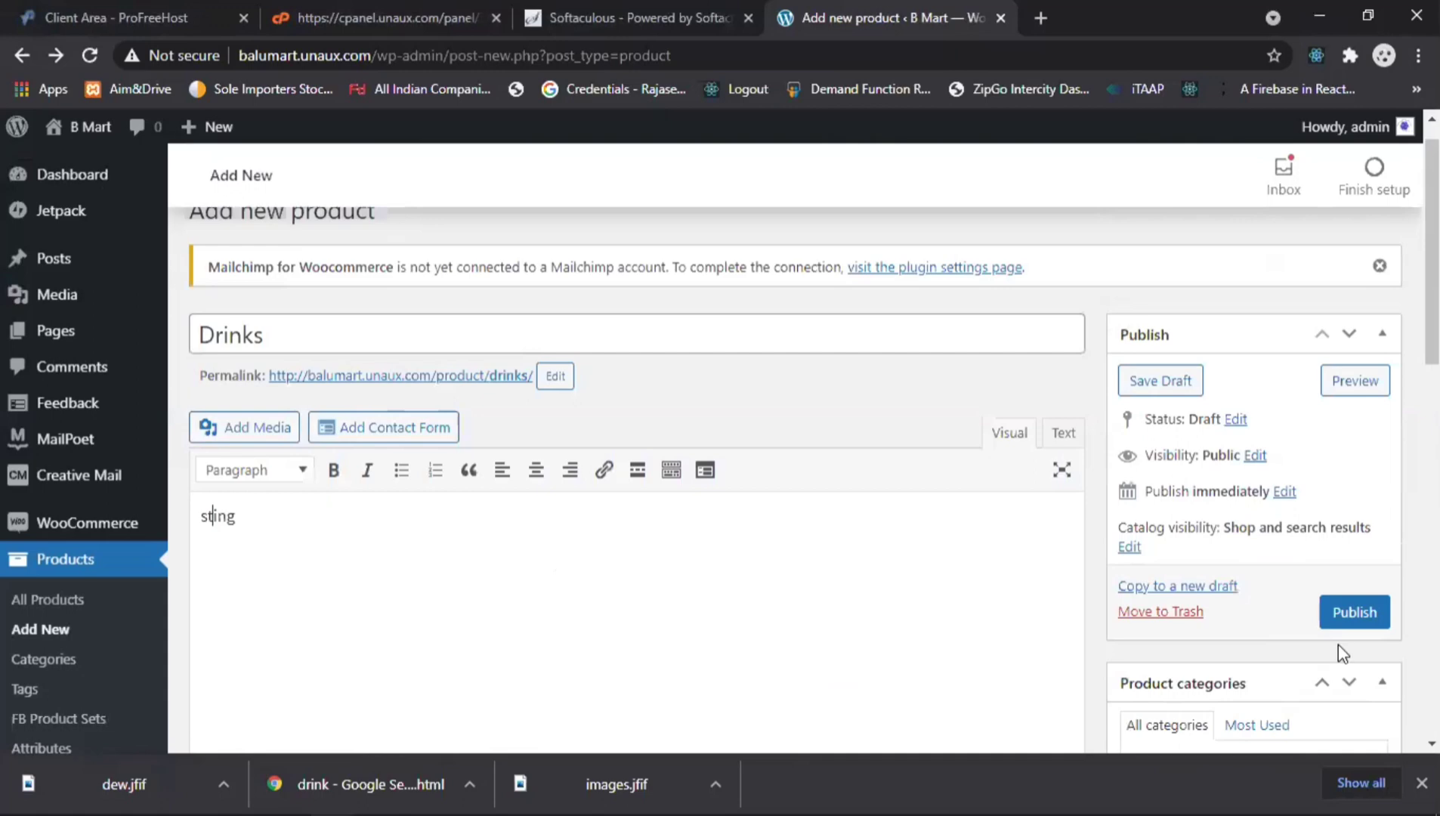
click(1356, 612)
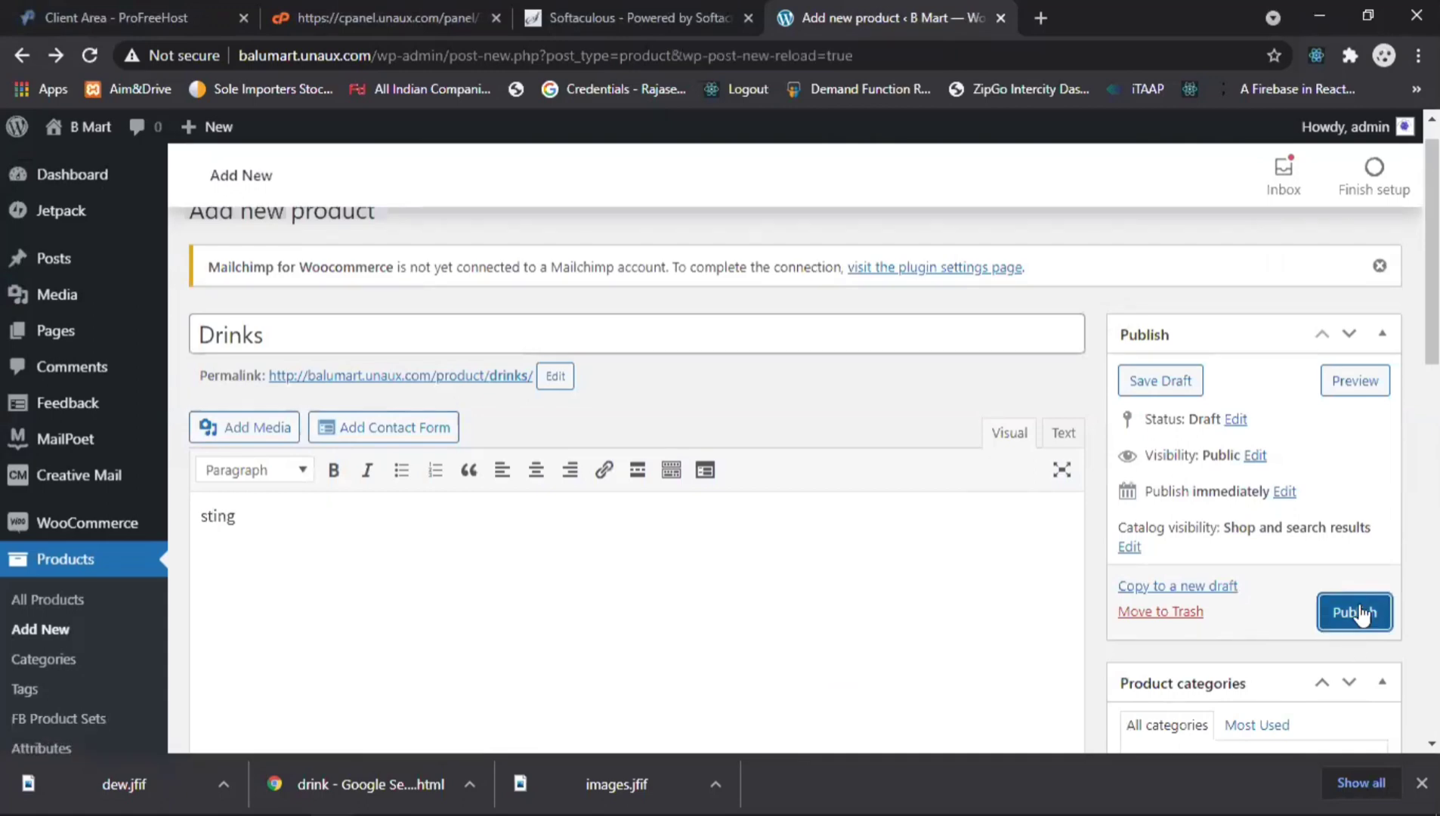
click(1358, 612)
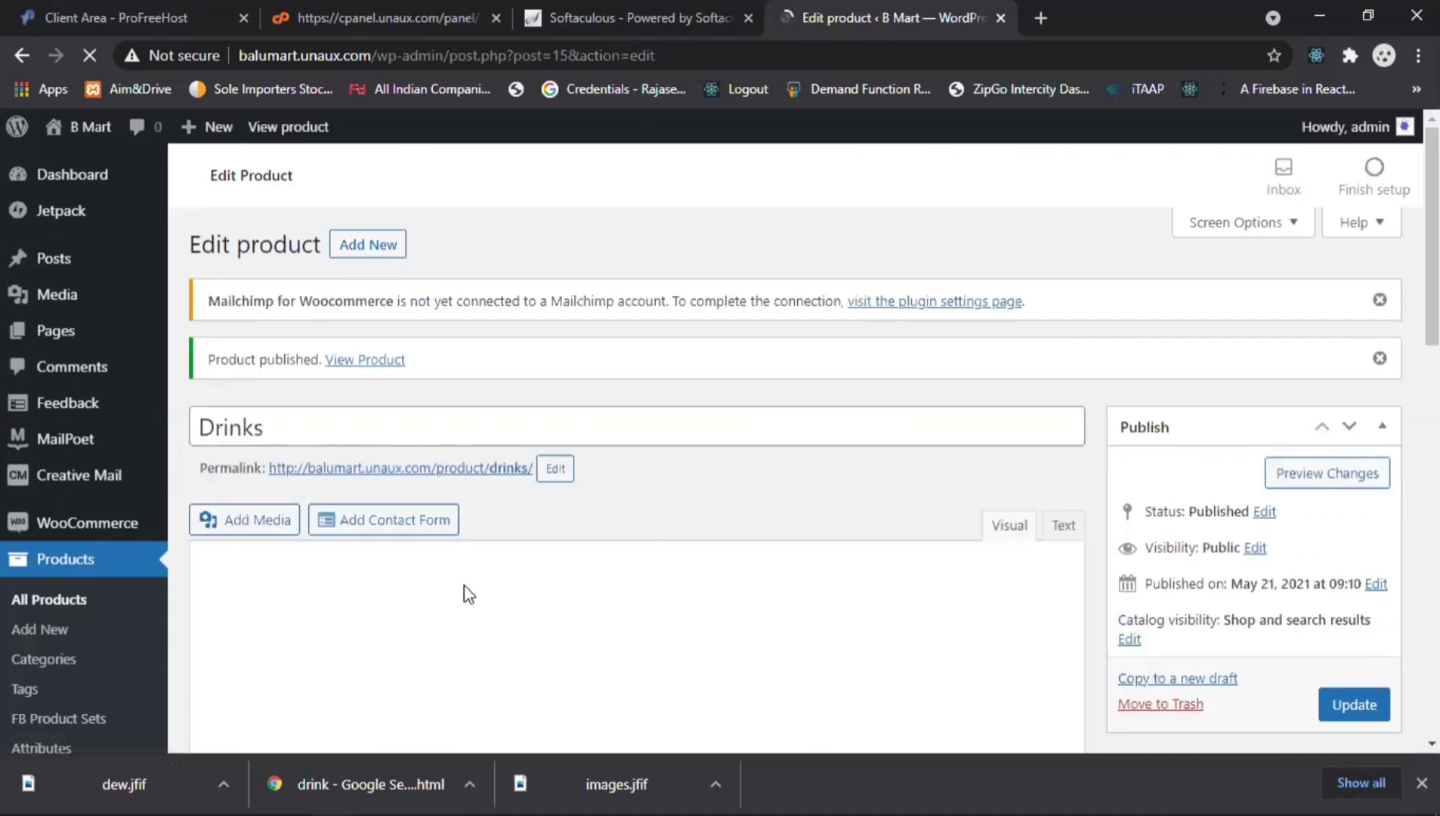
View the live Drinks page showing $32 struck through to $30, then return to the B Mart homepage
click(382, 363)
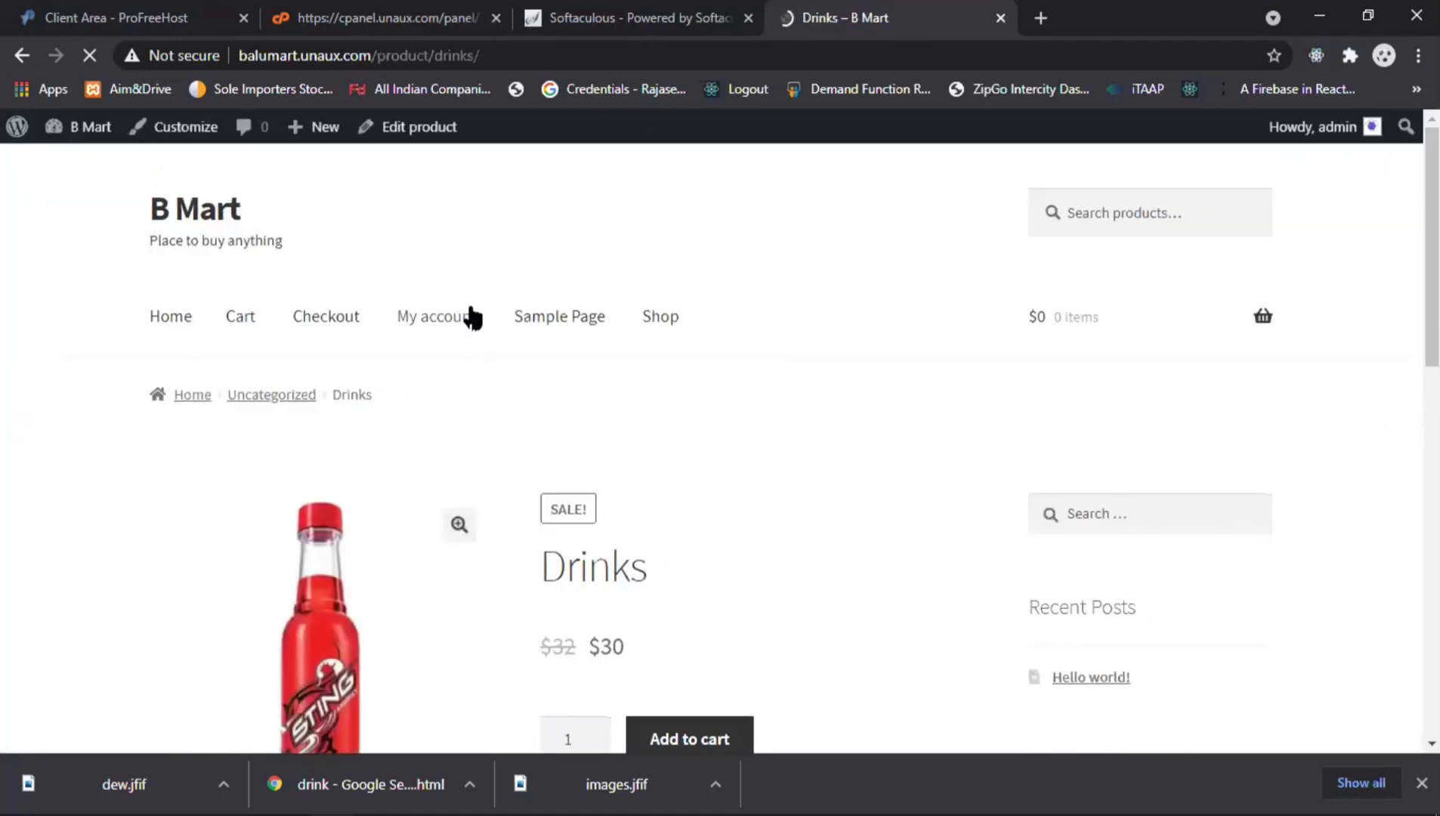
scroll(424, 463, down, 3)
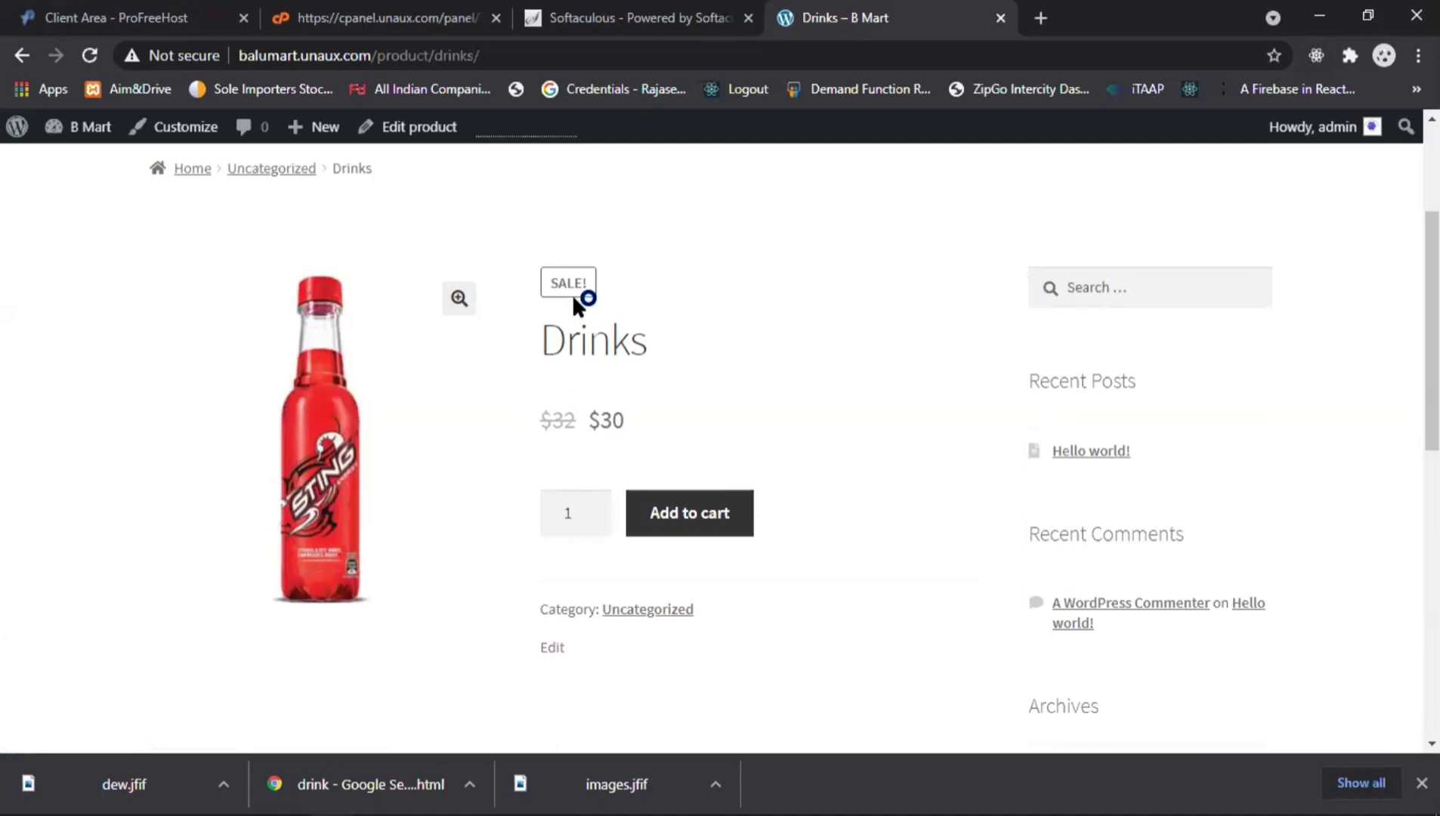
scroll(718, 563, down, 3)
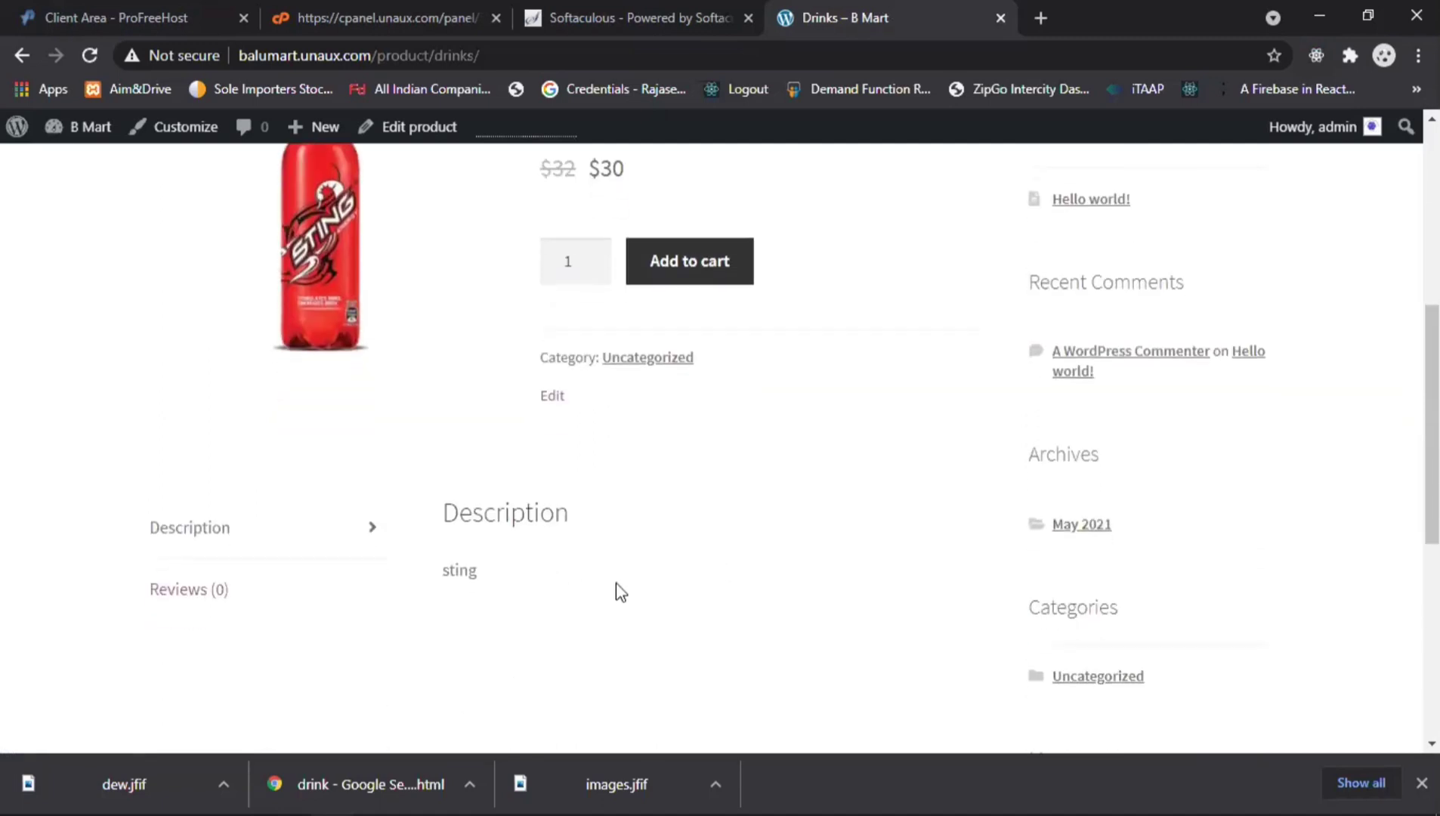
click(188, 225)
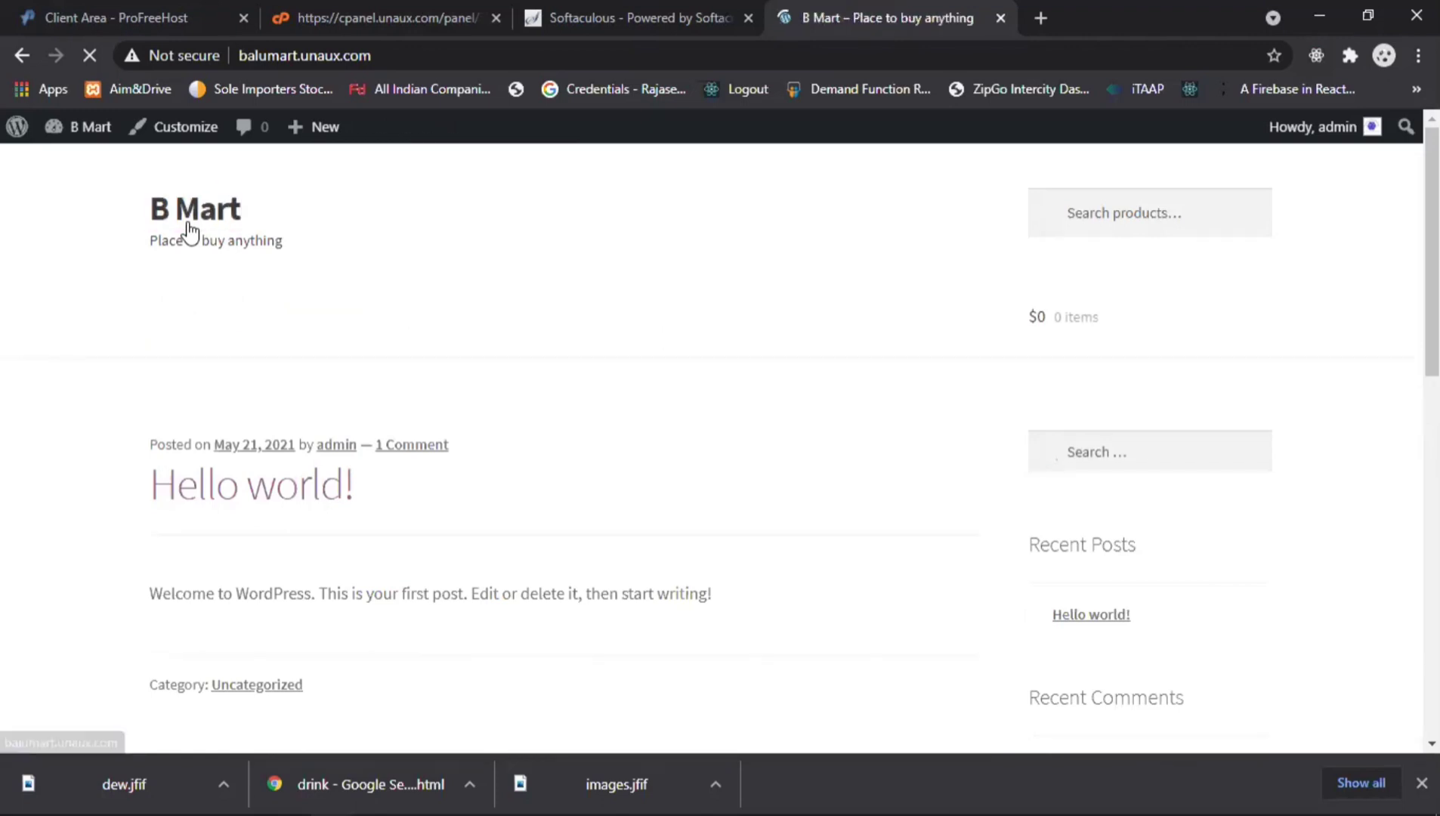
Close the Chrome downloads bar so the B Mart homepage fills the window
scroll(421, 382, down, 4)
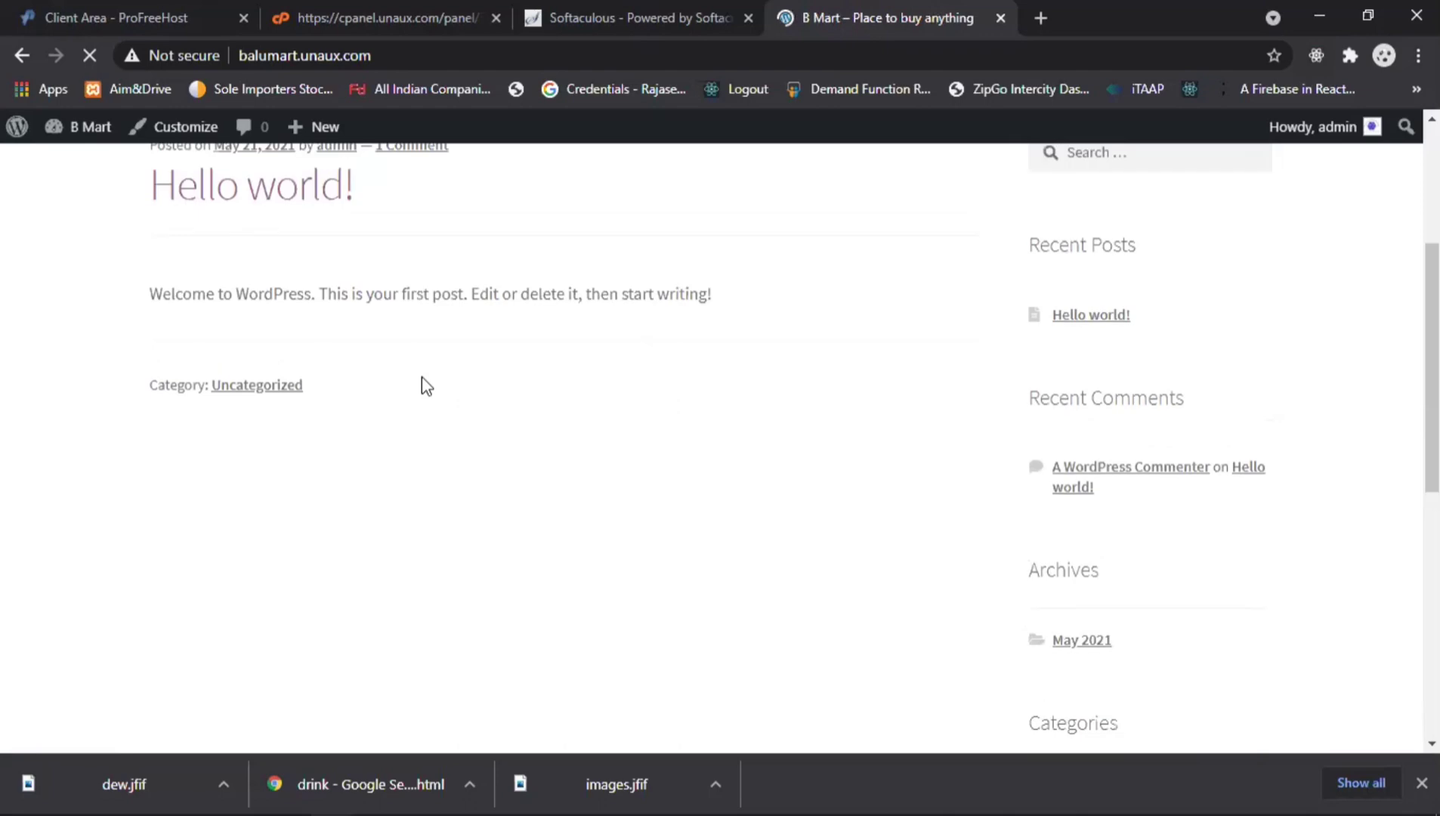
scroll(422, 382, up, 4)
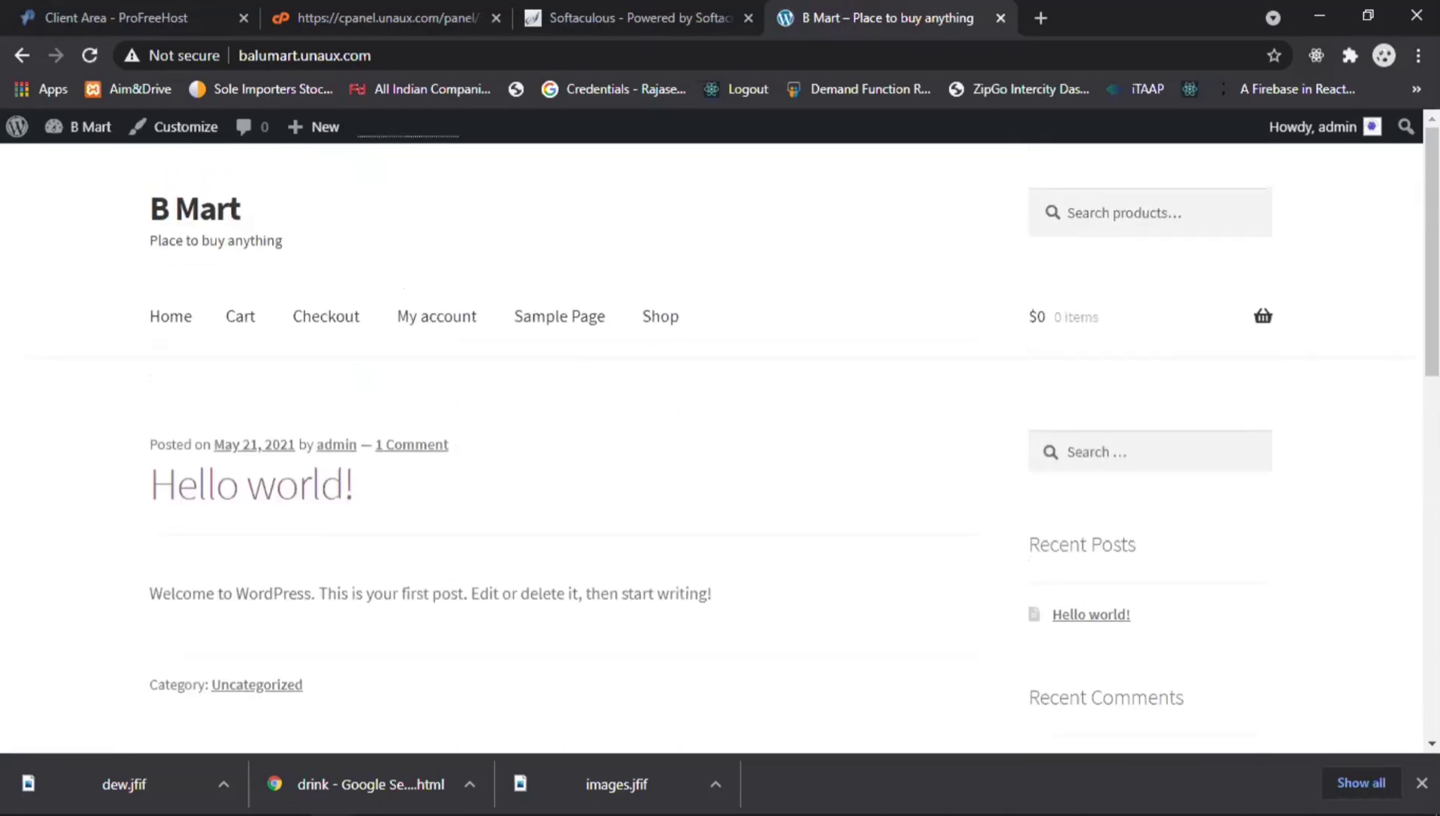
mouse_move(1405, 810)
click(1421, 783)
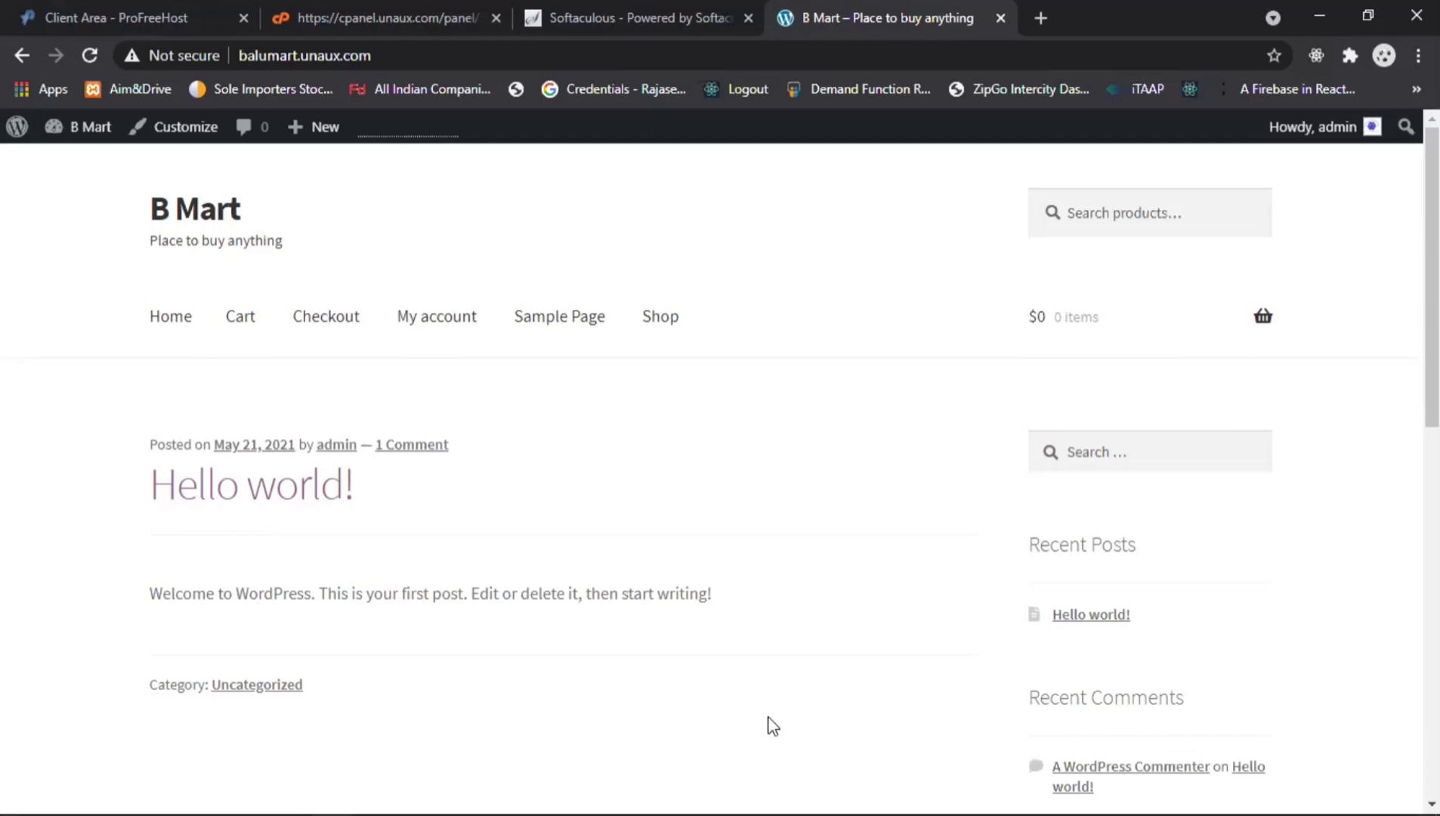
scroll(768, 721, down, 9)
scroll(768, 718, up, 9)
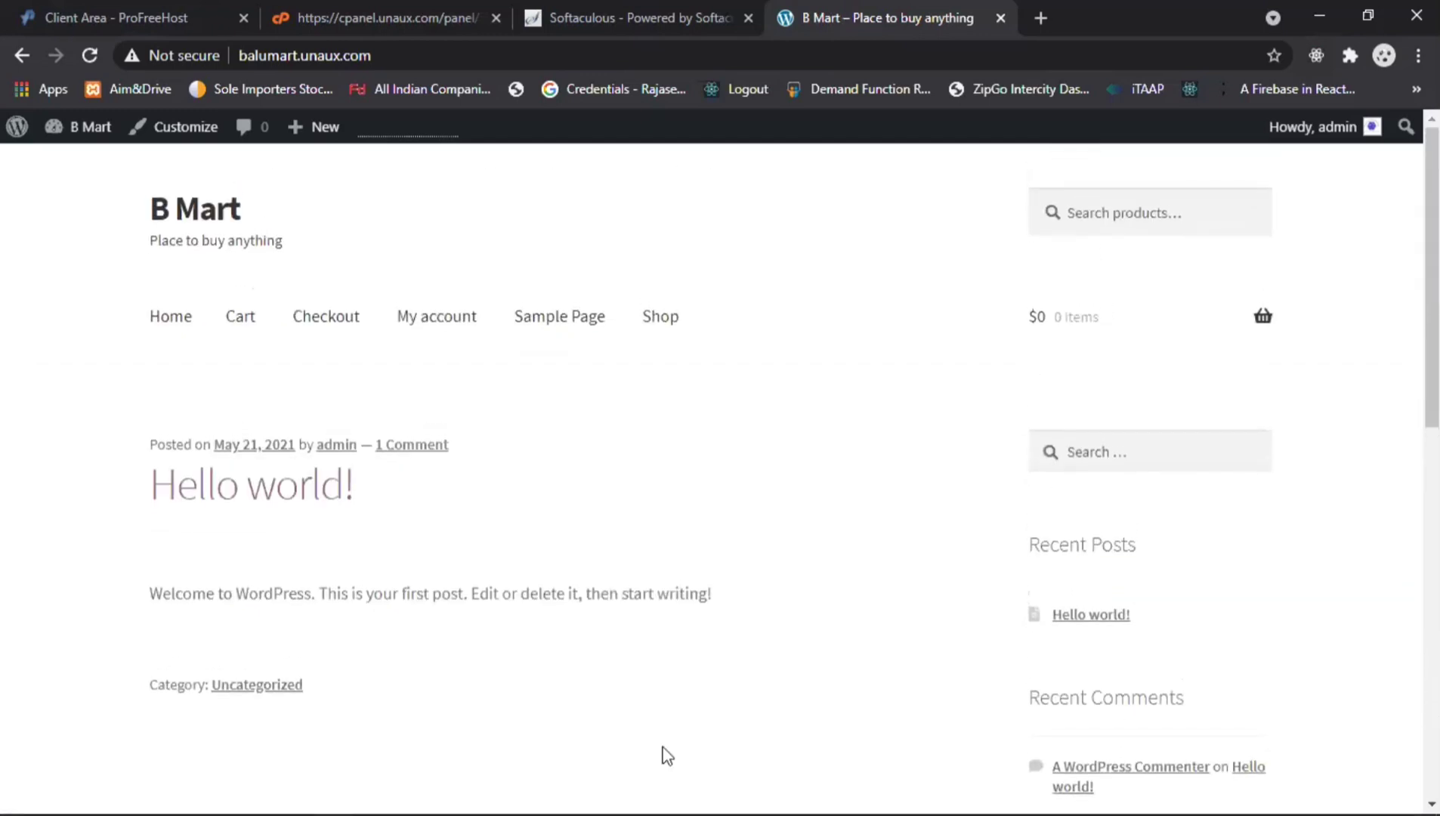